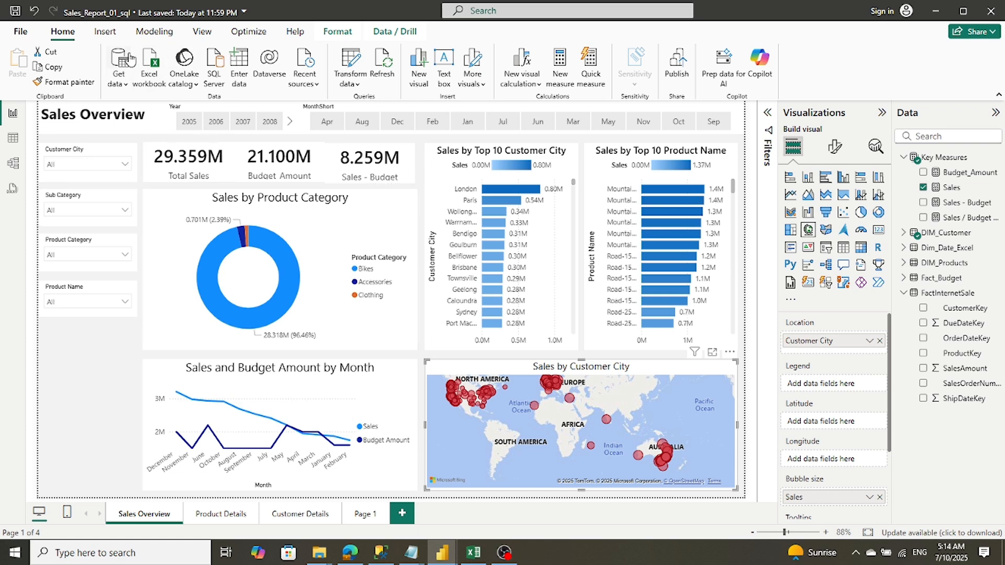
Advance the Year slicer on the Sales Overview page to the years 2009 to 2012
left_click(92, 116)
left_click(83, 399)
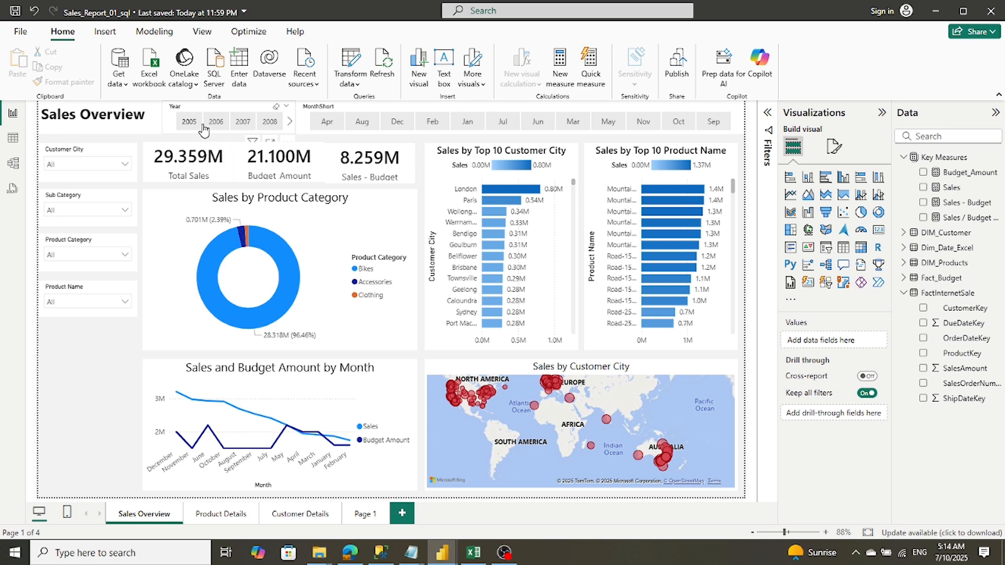
left_click(292, 126)
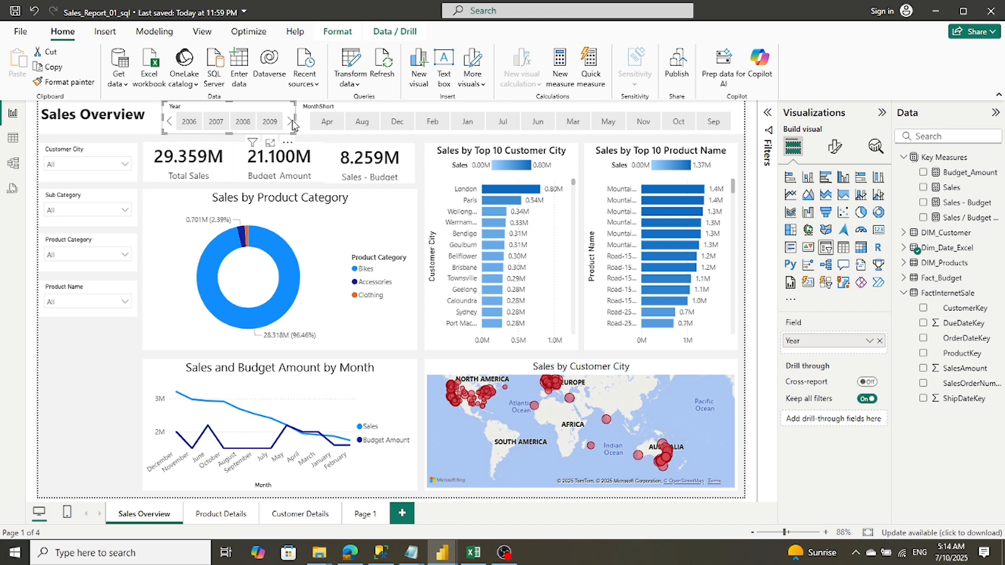
left_click(290, 125)
left_click(289, 126)
left_click(117, 380)
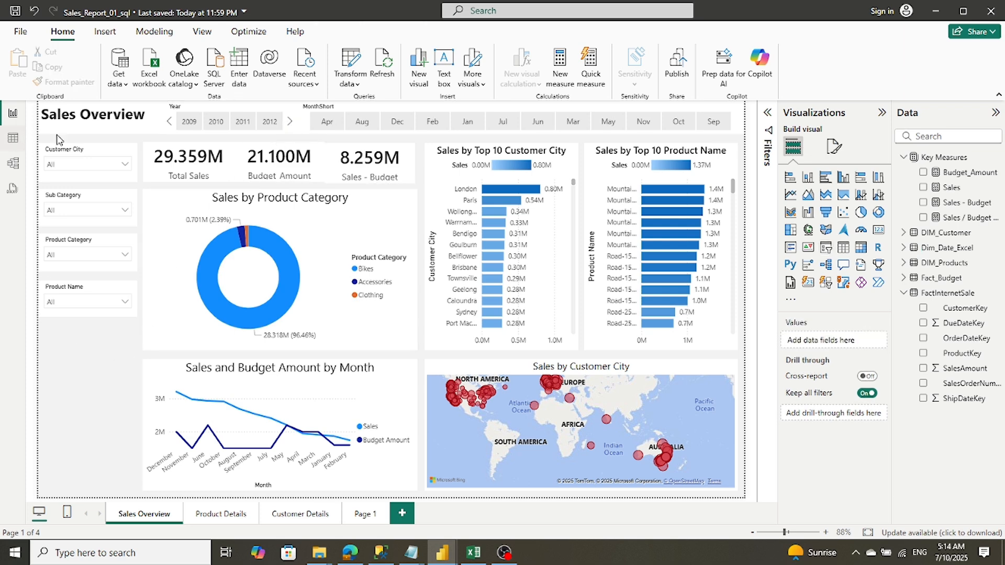
Examine the choices offered by the Customer City, Sub Category, Product Category and Product Name slicers without changing them
left_click(126, 166)
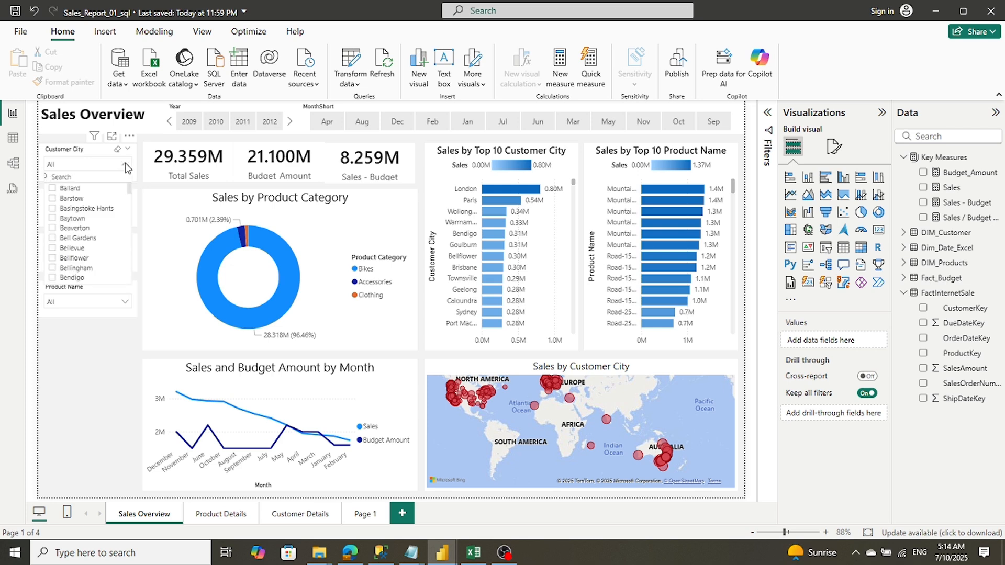
left_click(125, 164)
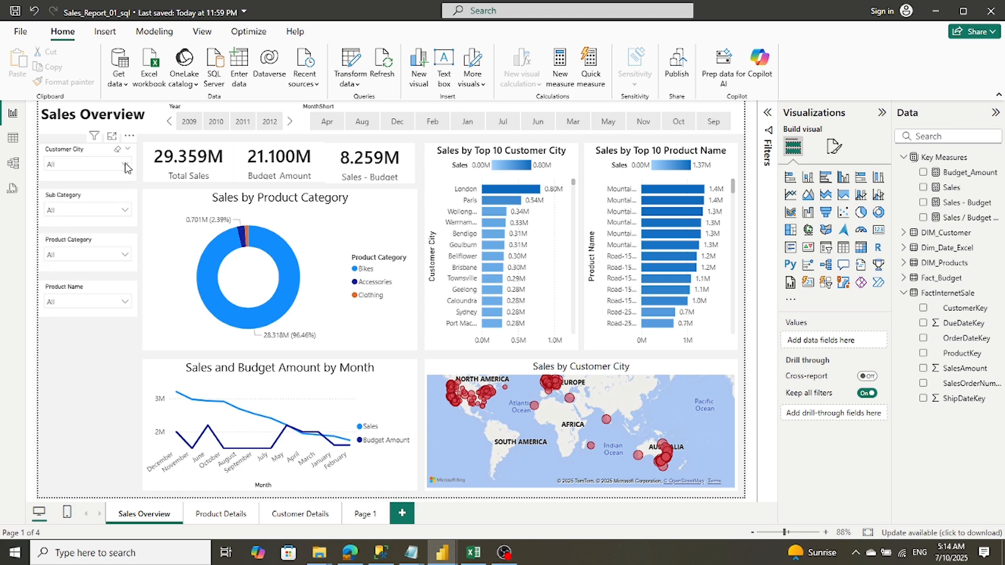
left_click(125, 210)
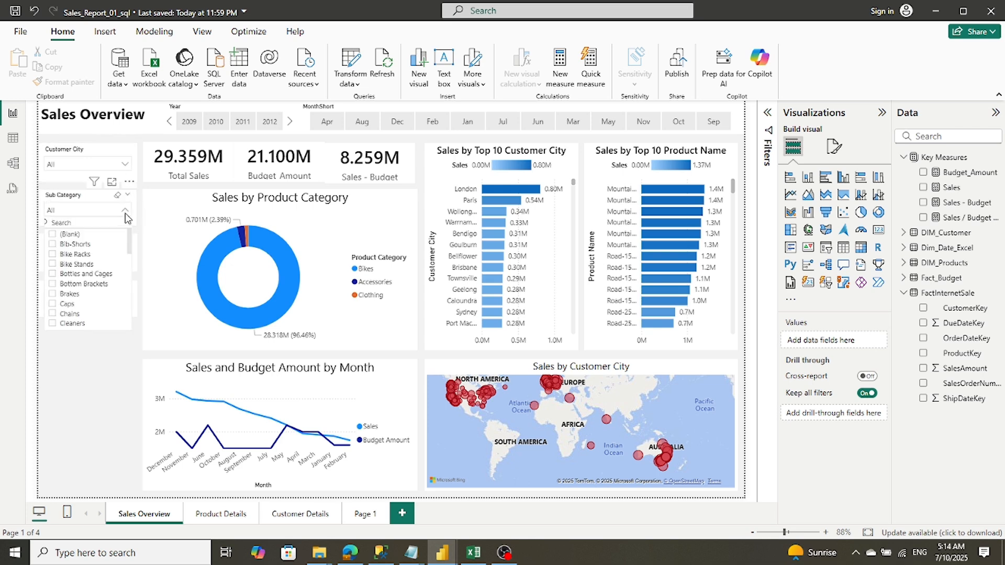
left_click(125, 212)
left_click(125, 259)
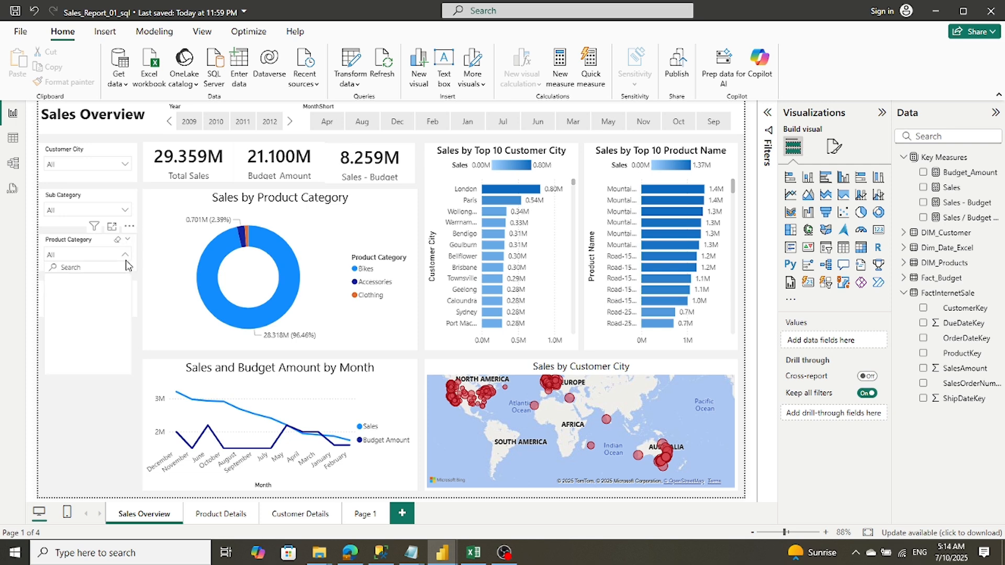
left_click(125, 262)
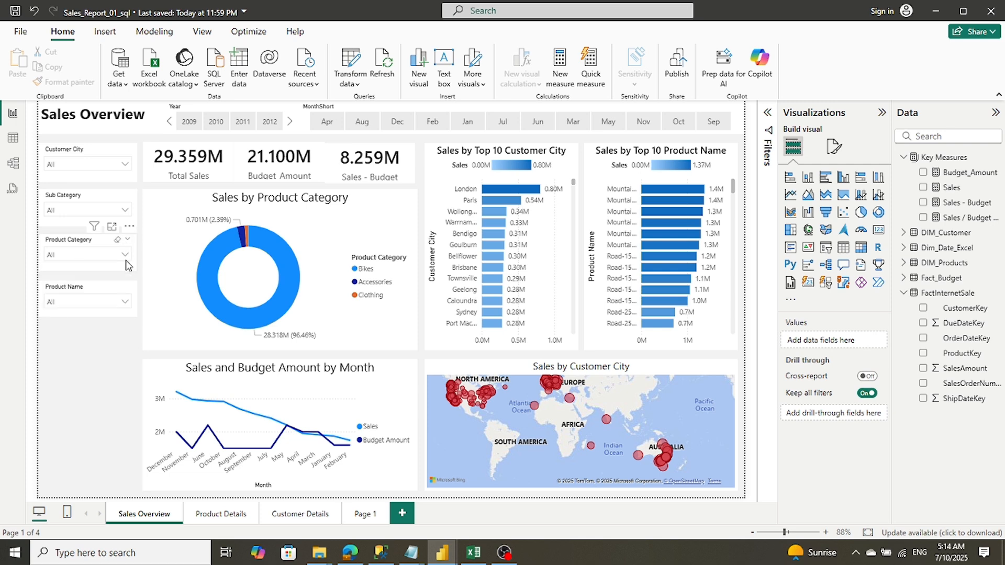
left_click(126, 302)
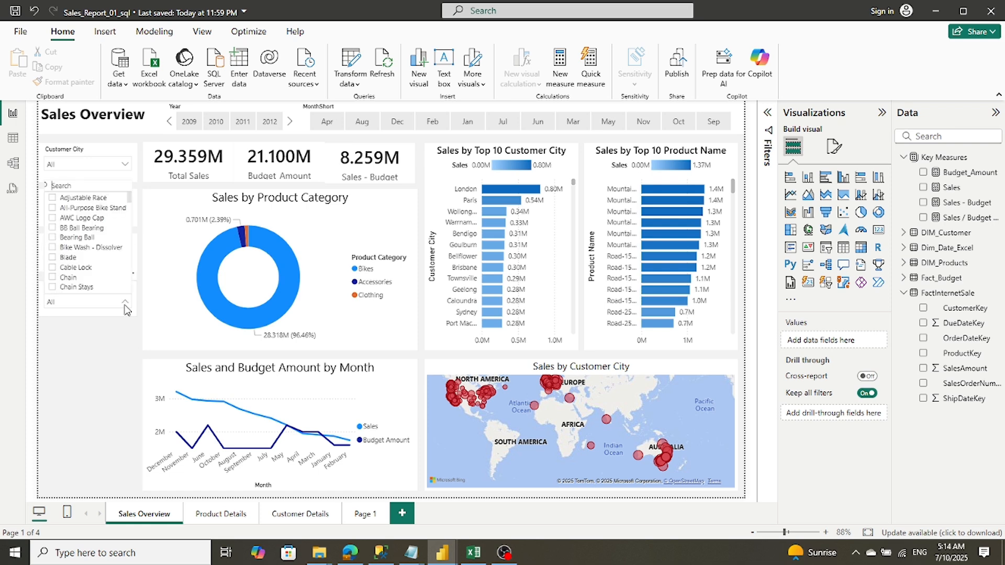
left_click(125, 305)
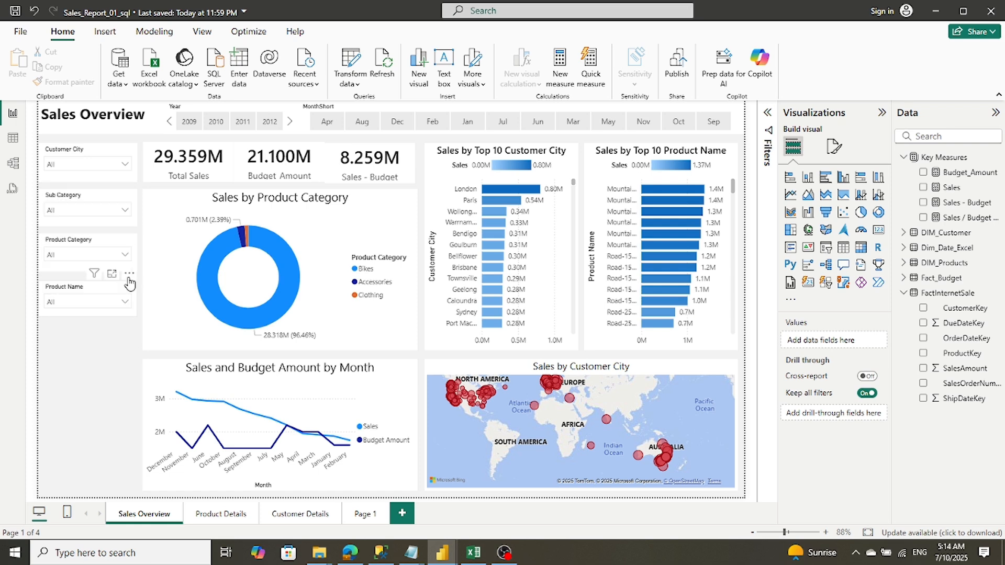
Filter the Sales Overview page by the year 2012 to compare the visuals, and clear the year filter again
left_click(270, 126)
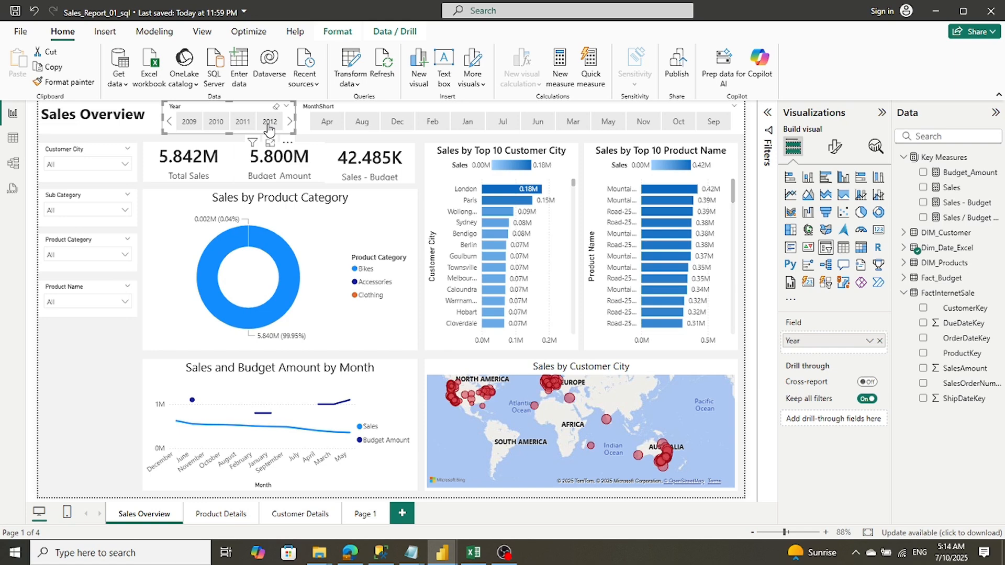
left_click(270, 126)
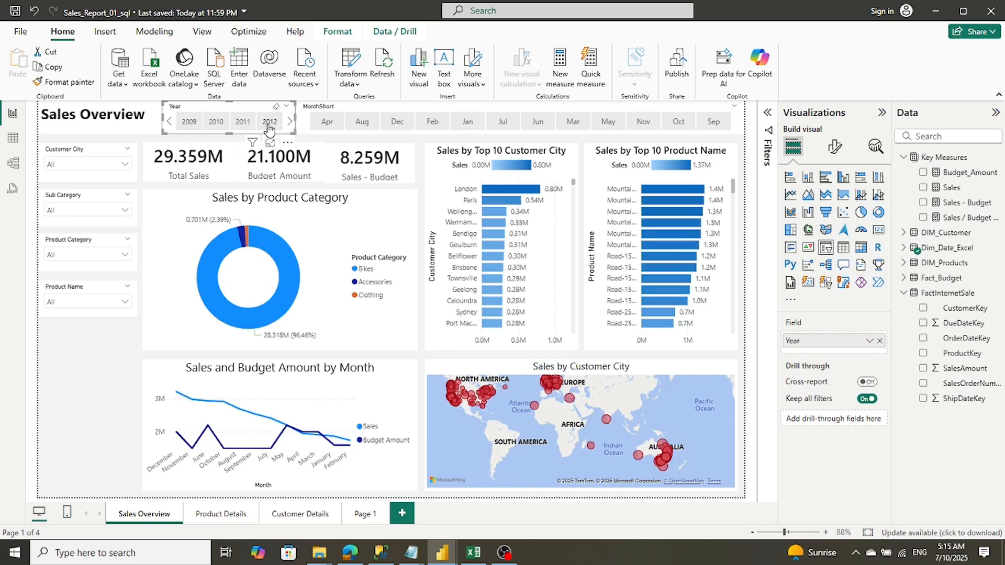
left_click(269, 126)
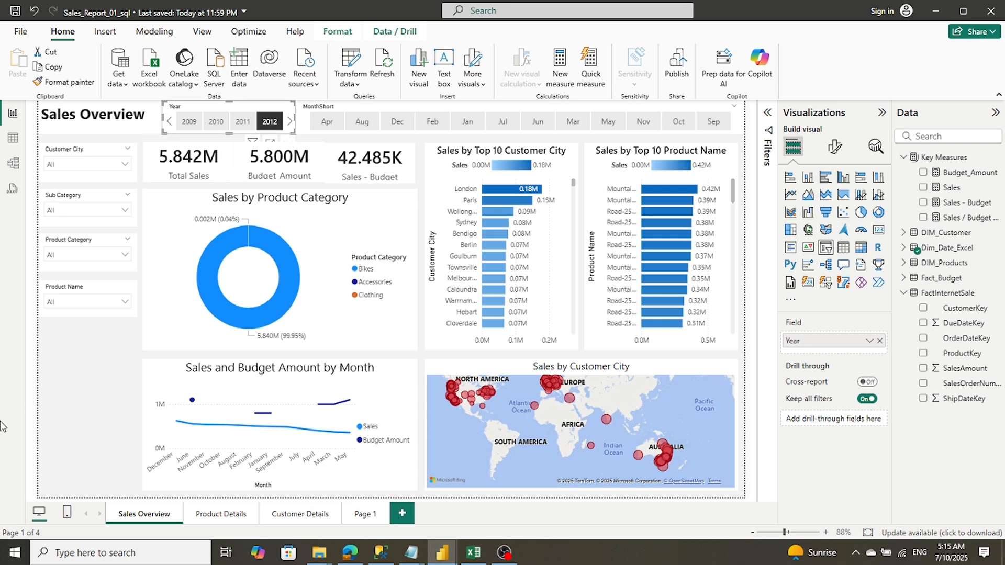
left_click(259, 130)
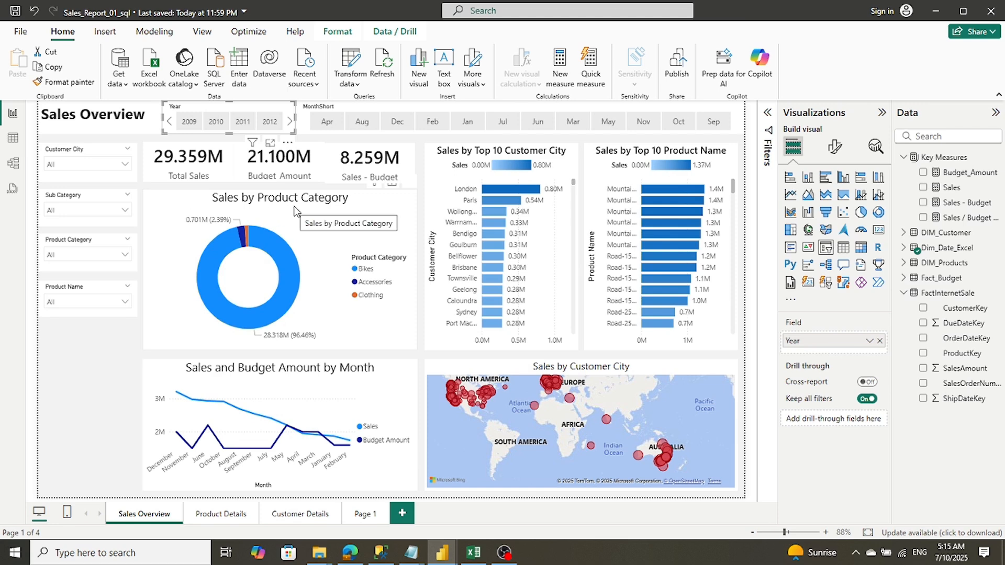
Examine the sales details of the product category donut chart and of the bubbles on the customer city map
mouse_move(284, 252)
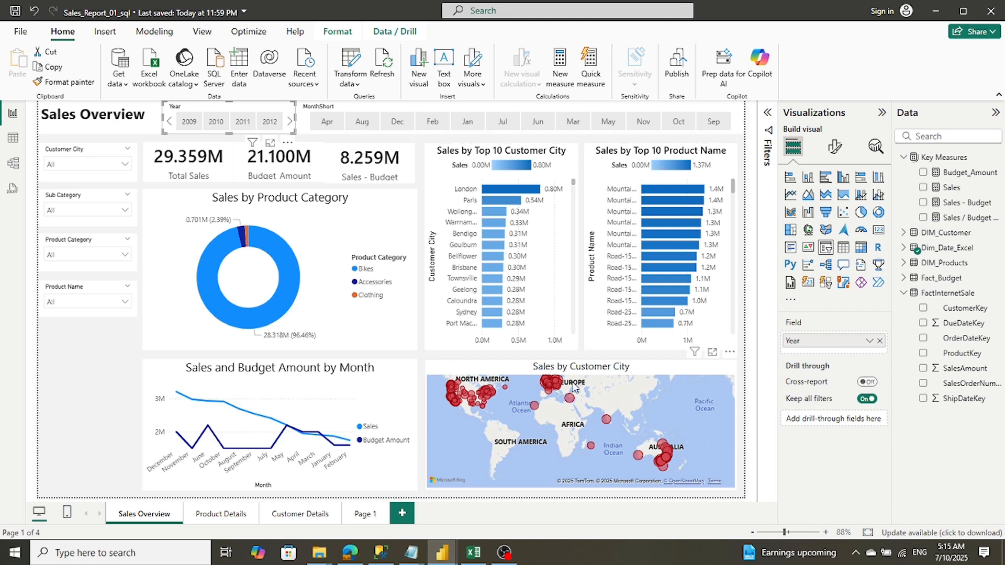
mouse_move(571, 400)
mouse_move(449, 384)
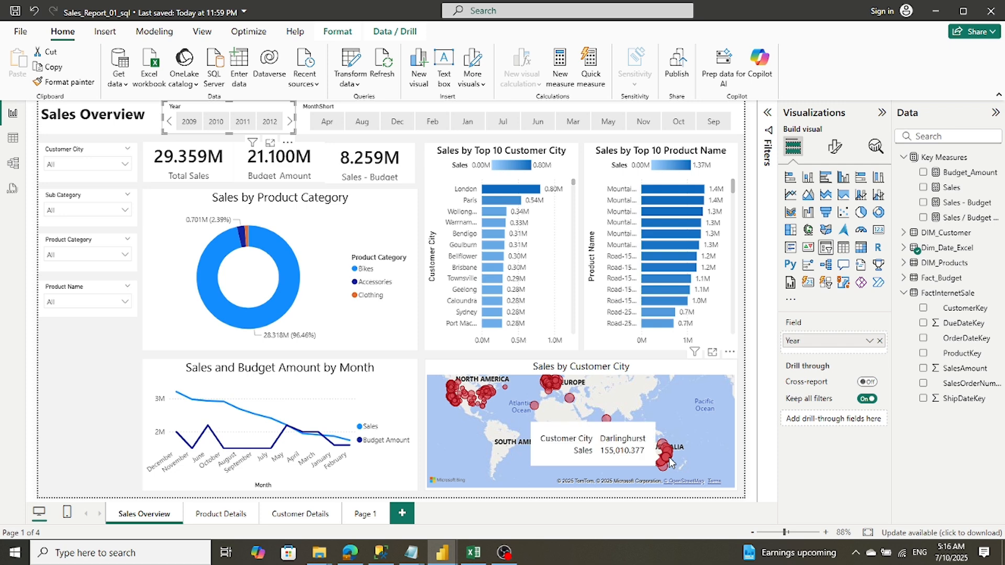
Open the Product Details page and examine the Sales and Budget by Month chart and the product sales matrix
left_click(213, 517)
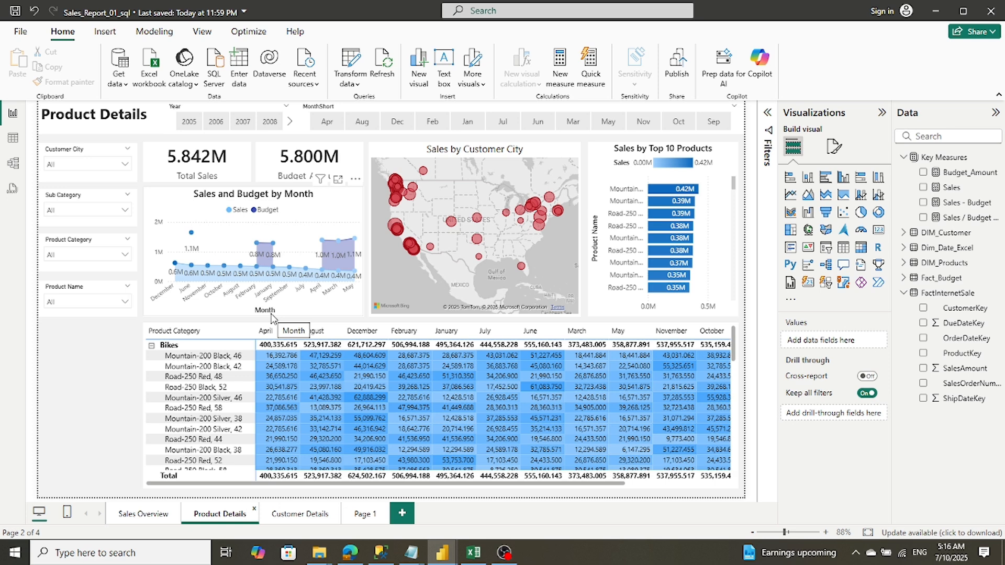
left_click(288, 313)
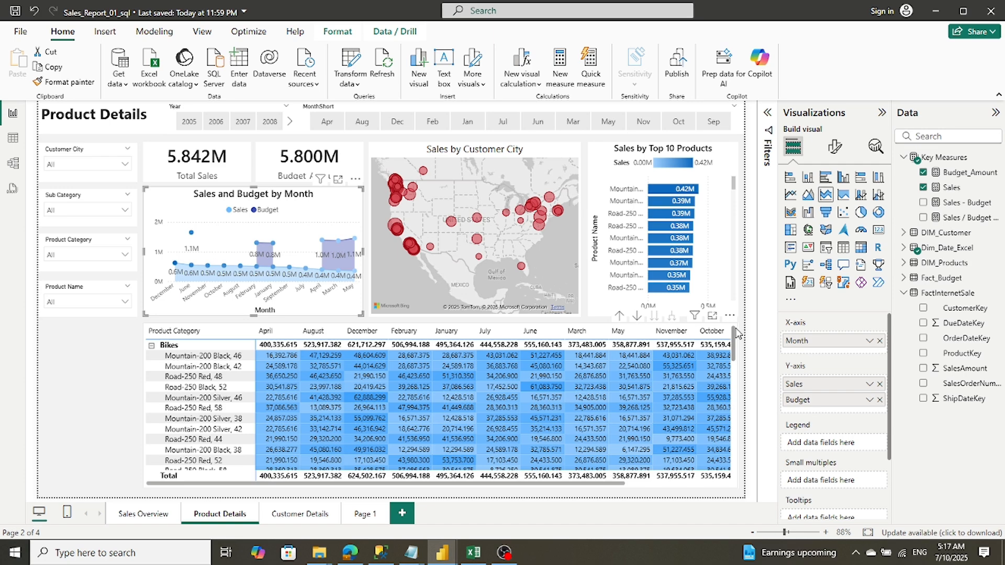
mouse_move(735, 337)
left_mouse_down()
mouse_move(733, 457)
mouse_move(731, 326)
left_mouse_up()
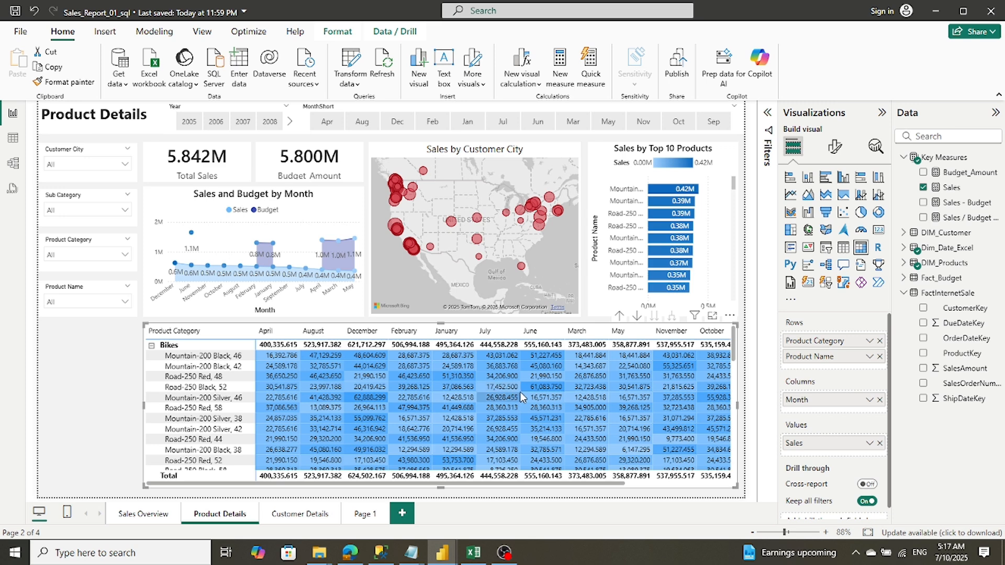
Examine the Sales by Month chart and the city map on the Customer Details page, and compare with the Product Details map
left_click(312, 516)
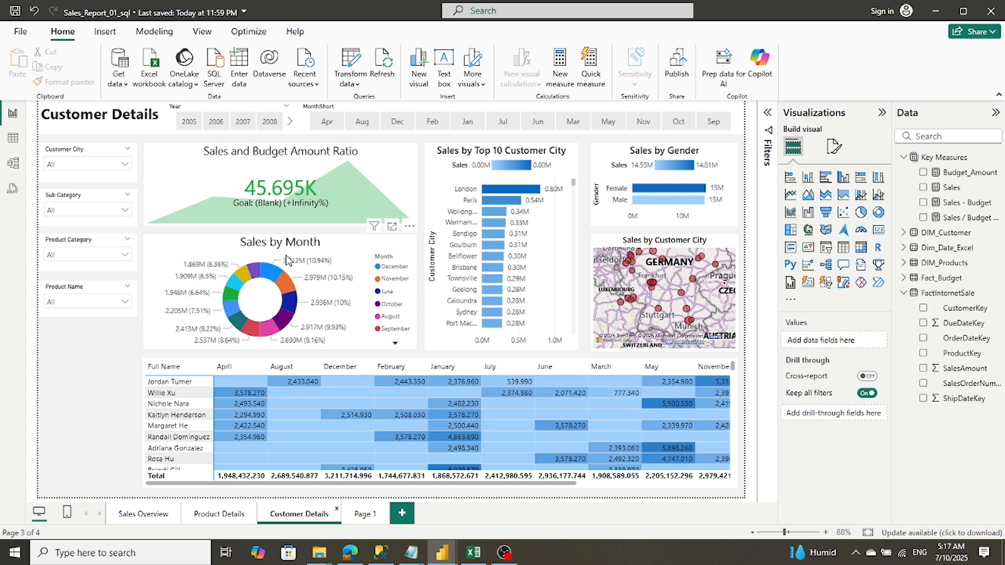
mouse_move(267, 277)
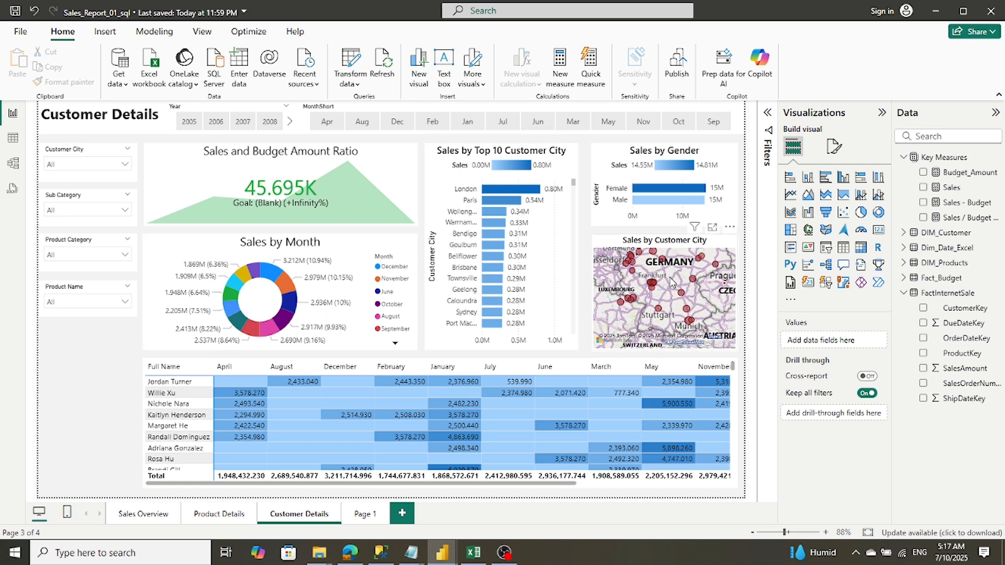
mouse_move(655, 287)
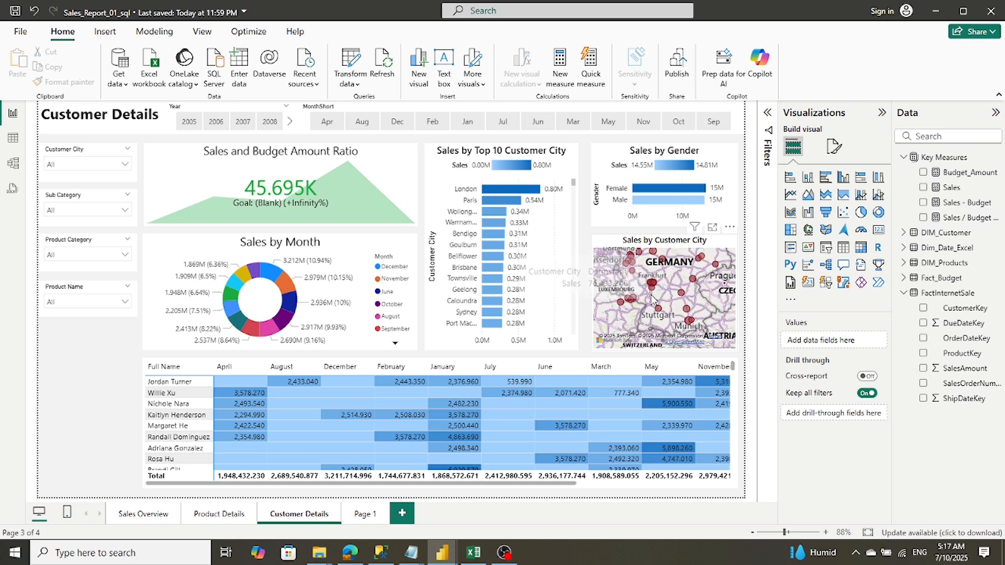
left_click(219, 521)
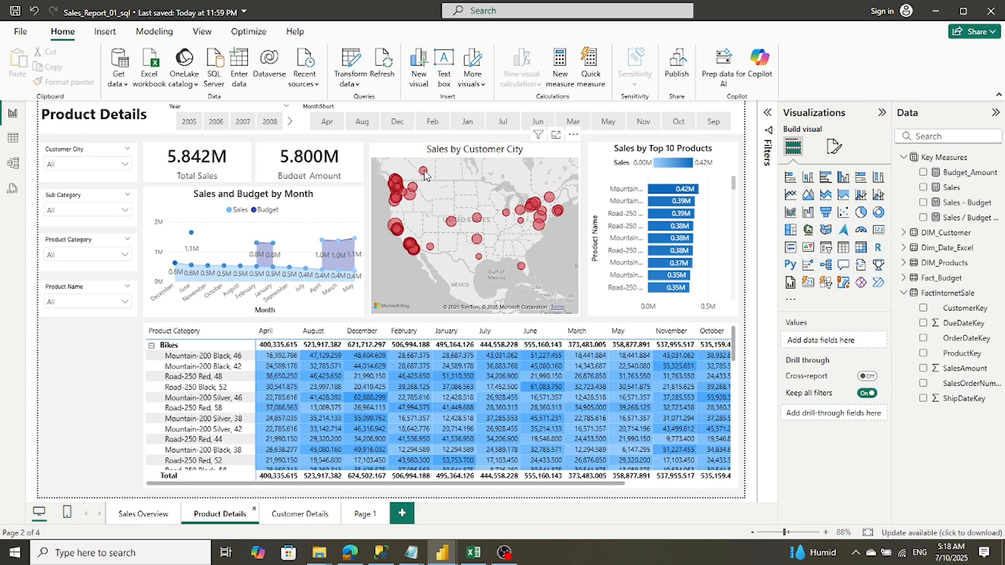
On the Customer Details page, zoom the Sales by Customer City map out and move it to the Americas
left_click(302, 515)
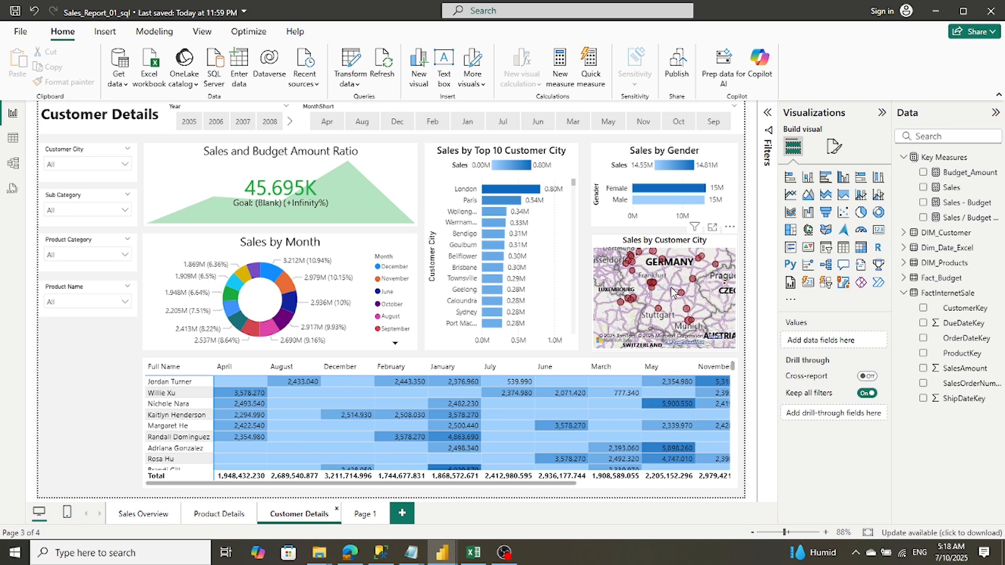
mouse_move(658, 293)
scroll(655, 293, "down", 3)
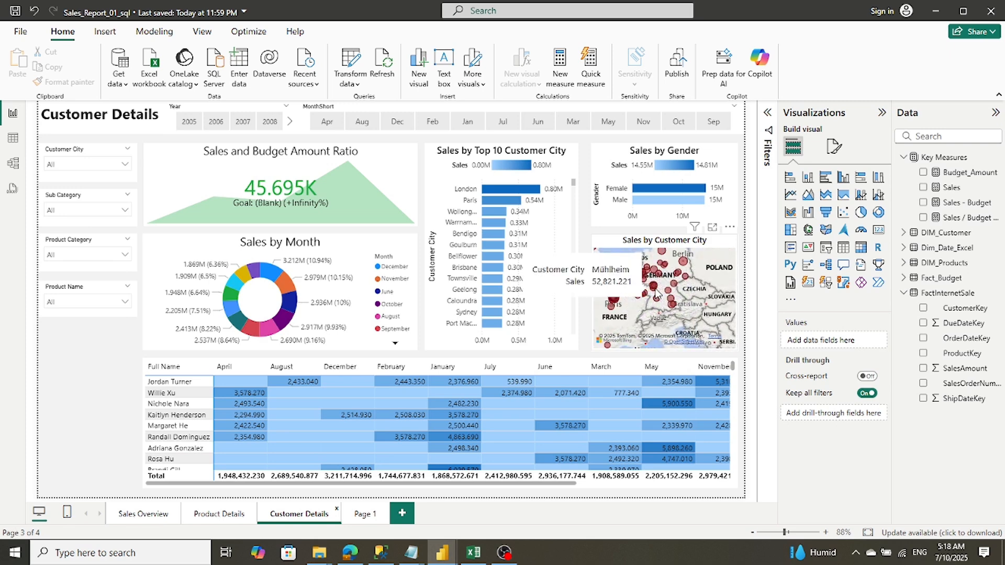
scroll(655, 293, "down", 3)
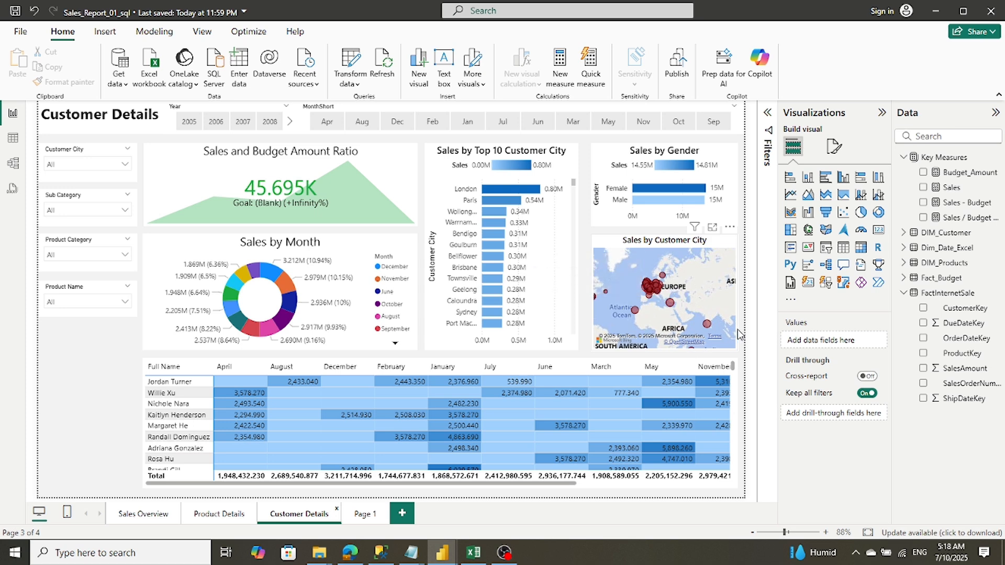
left_click_drag(649, 327, 705, 310)
left_click(706, 310)
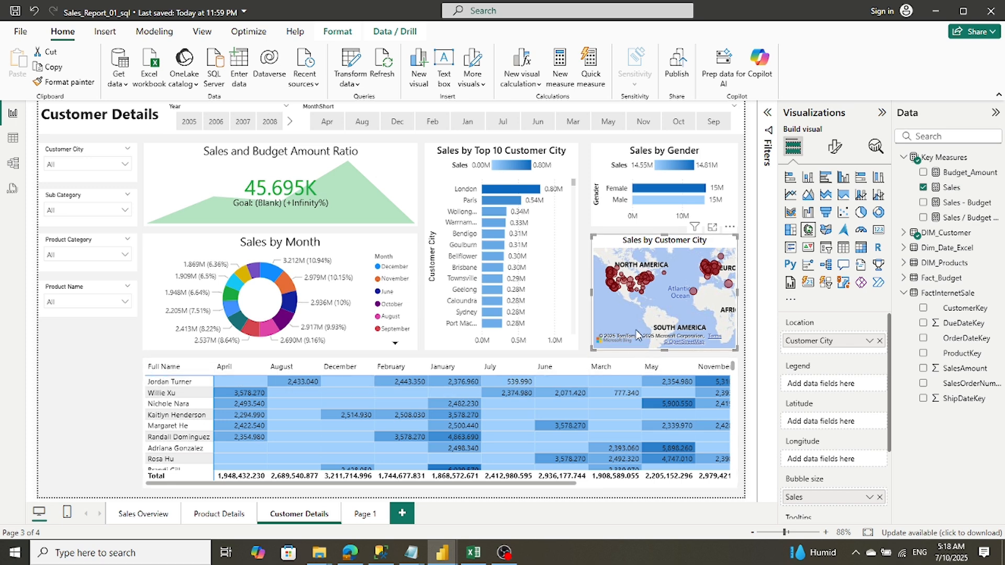
Filter the Customer Details page by October, March and finally June, and return to the Sales Overview page
left_click(681, 122)
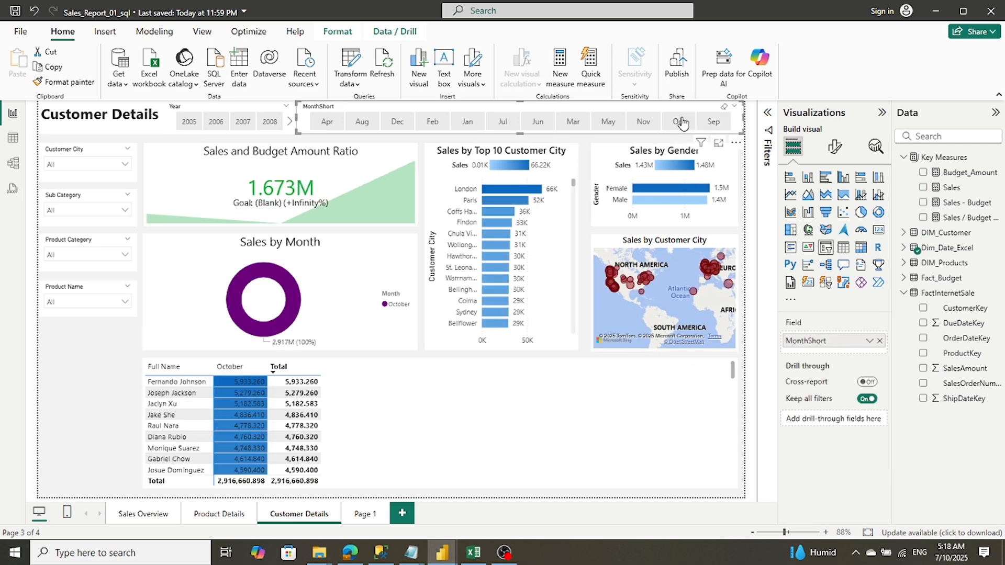
left_click(573, 125)
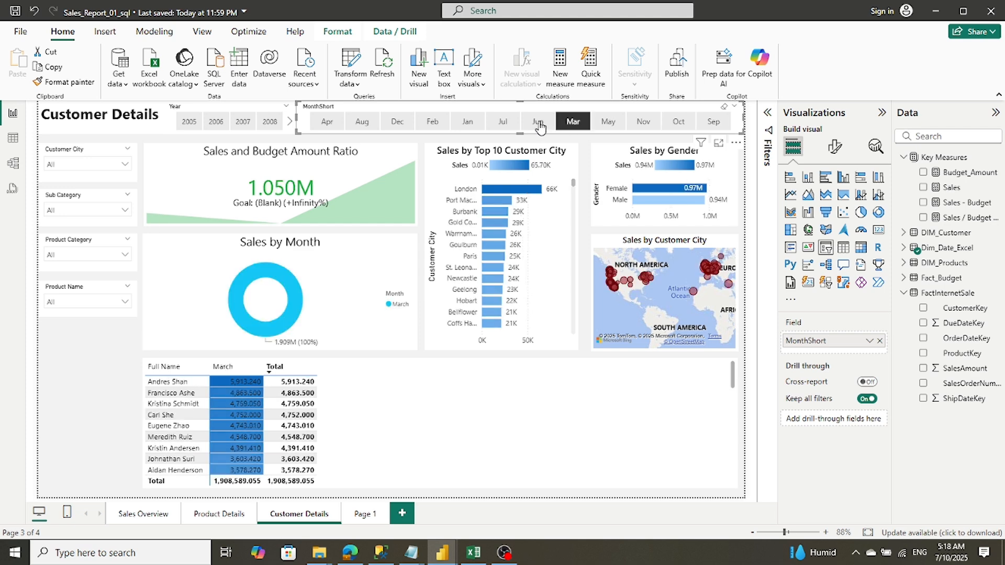
left_click(539, 124)
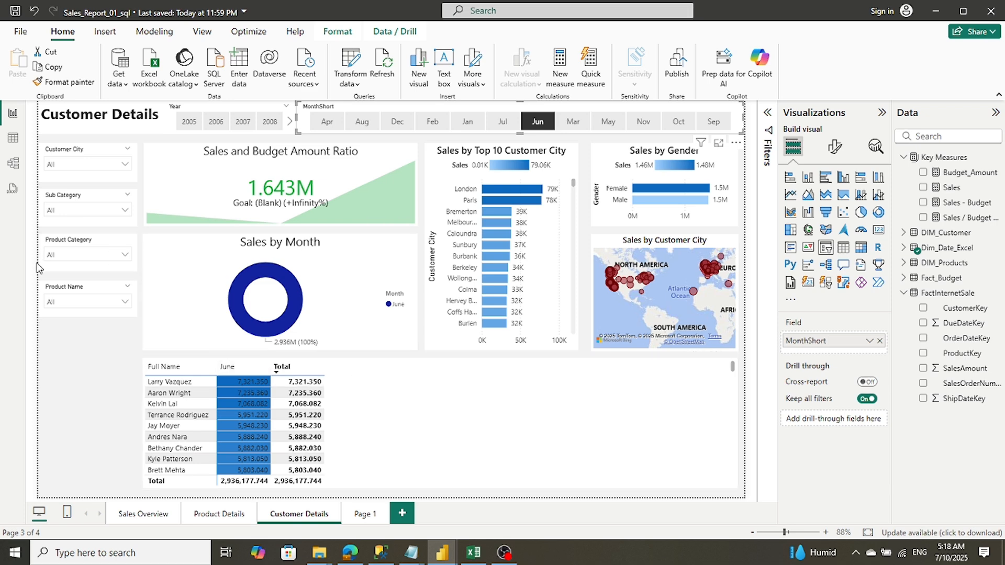
left_click(161, 516)
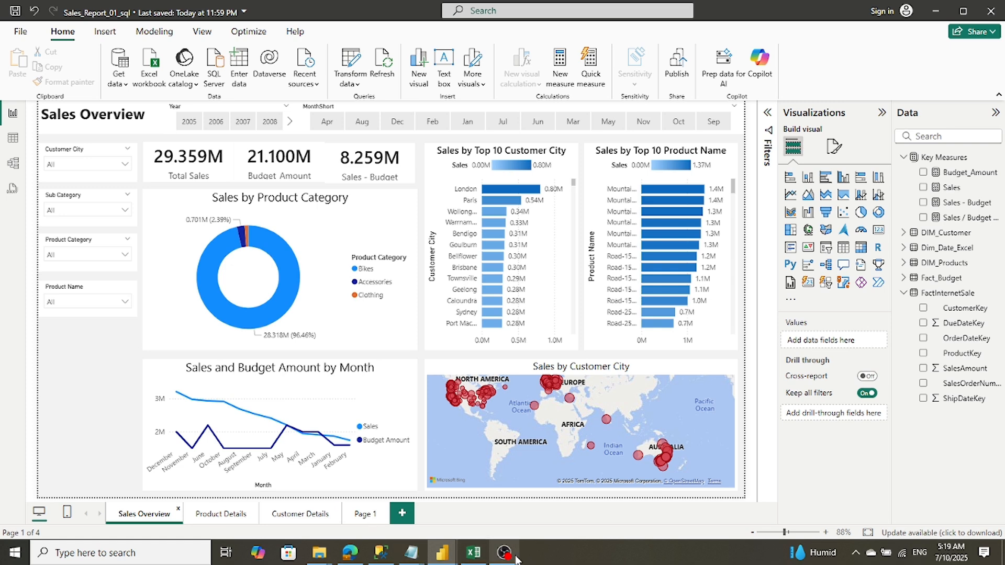
Switch to the TutorialAdvntr report and open the SQL Server source settings of the Dim_Products query in Power Query Editor
mouse_move(441, 559)
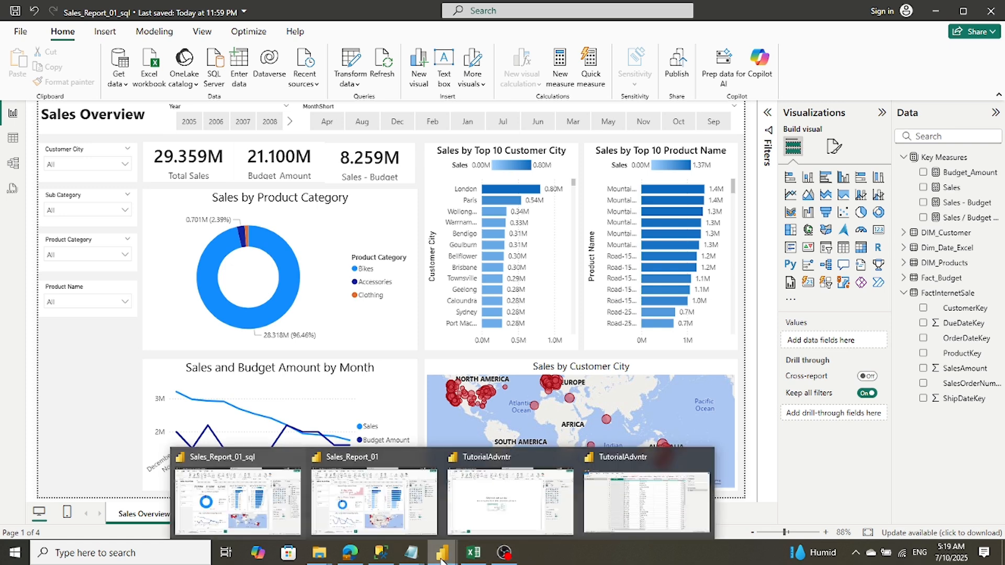
left_click(532, 519)
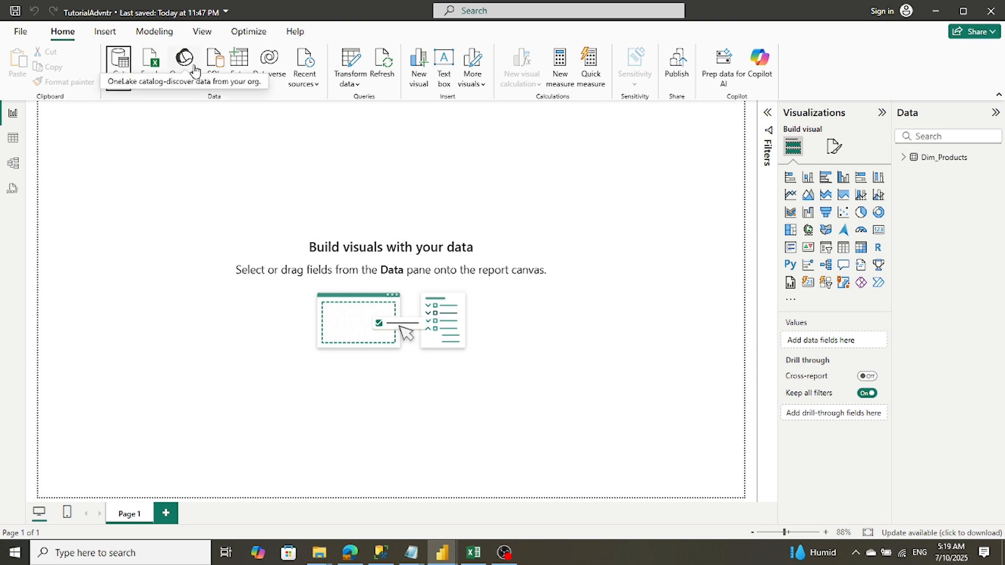
left_click(351, 62)
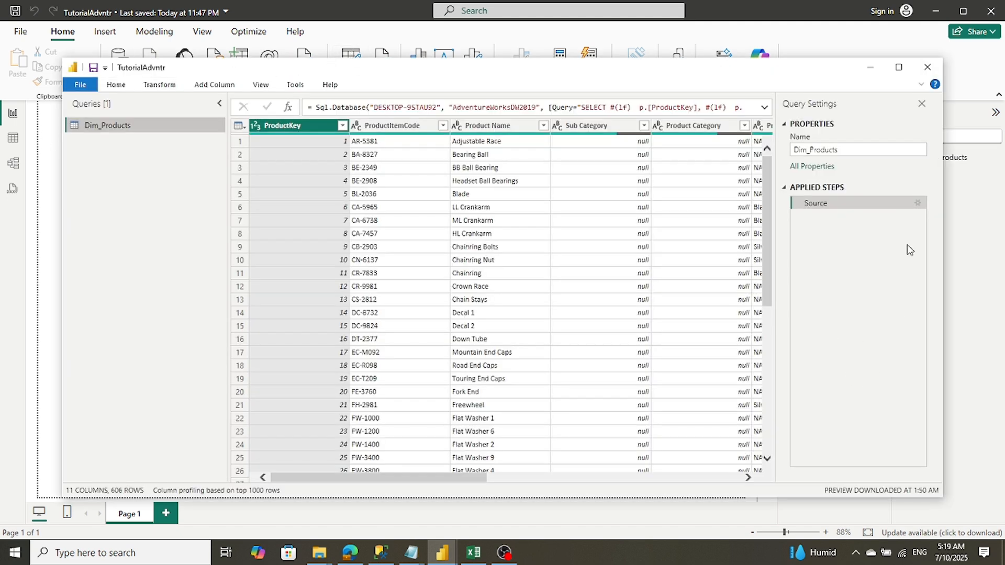
left_click(918, 204)
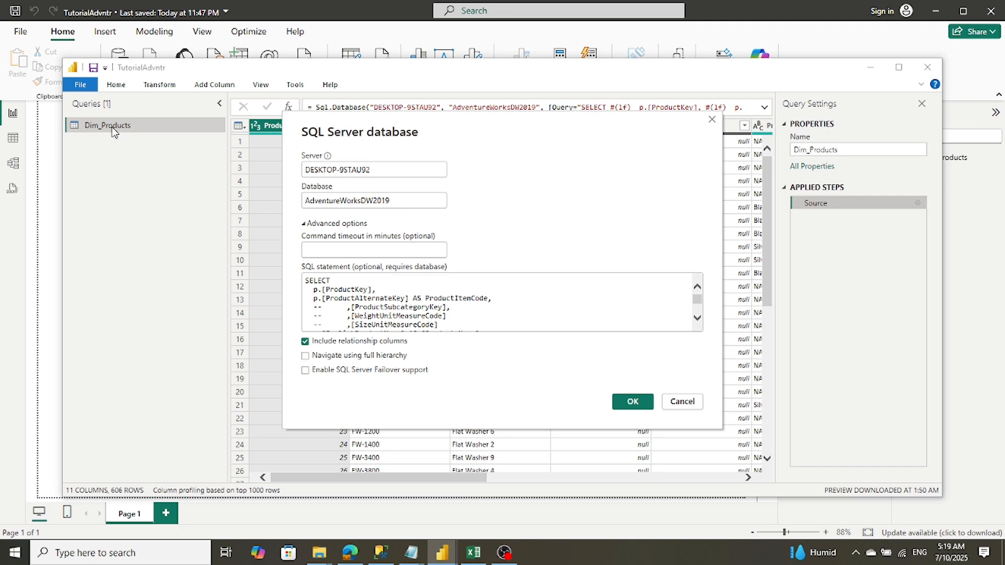
Read through the SQL statement in the Dim_Products source settings and close the dialog without changing anything
scroll(351, 302, "down", 1)
scroll(351, 302, "down", 4)
scroll(351, 302, "down", 10)
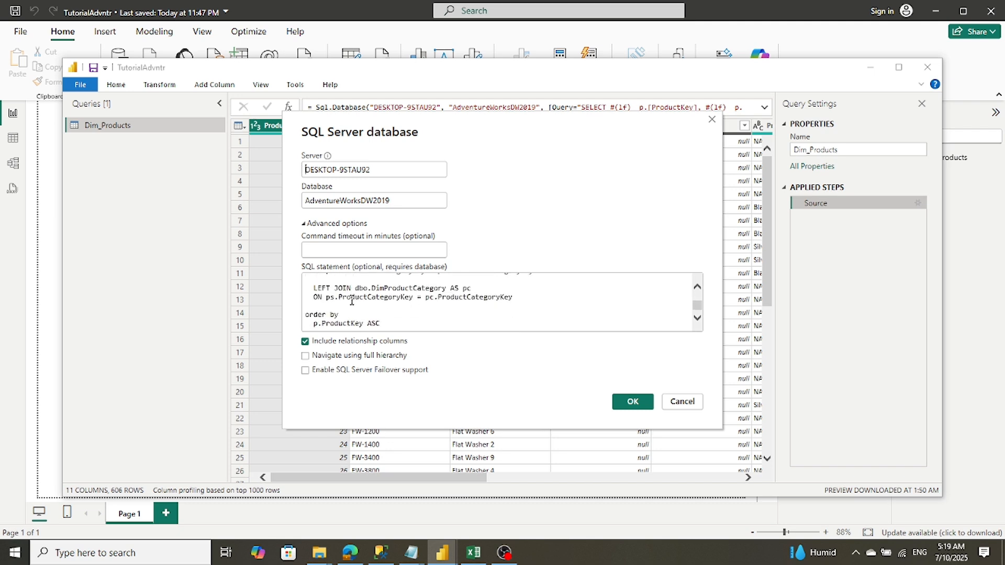
left_click(674, 406)
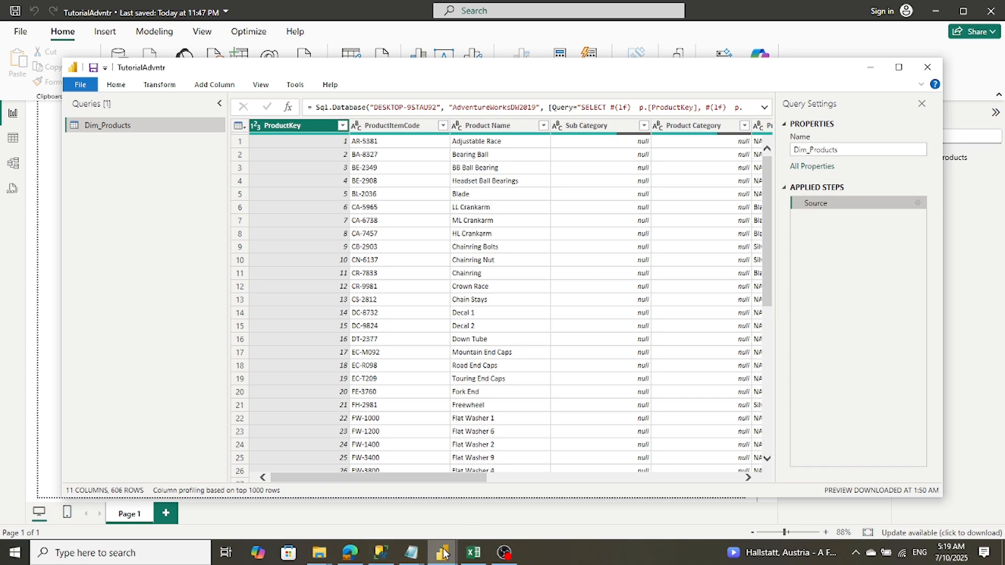
Switch to the Sales_Report_01_sql report's Power Query Editor, refresh the Fact_Budget preview and view the DIM_Products query
mouse_move(443, 553)
left_click(244, 500)
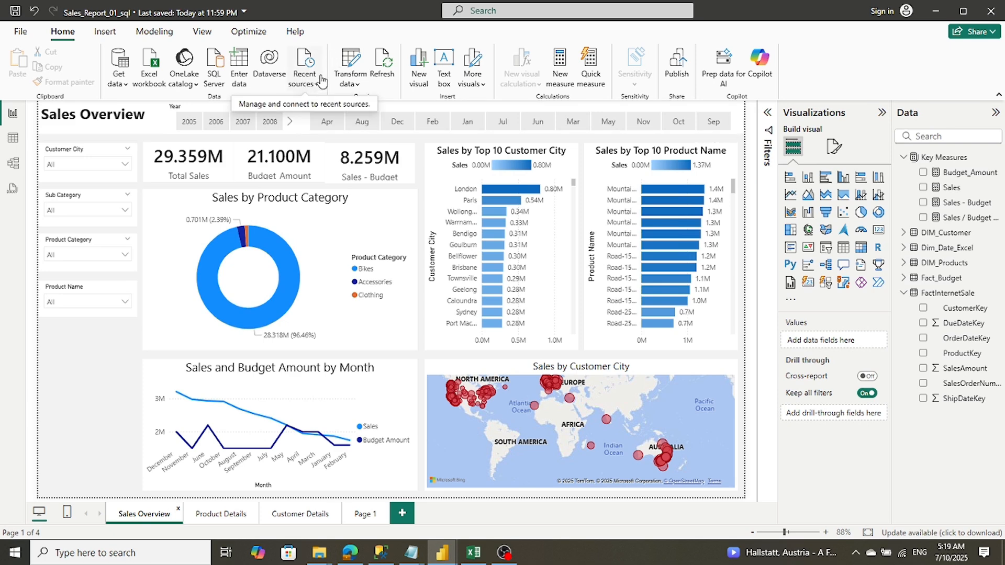
left_click(352, 60)
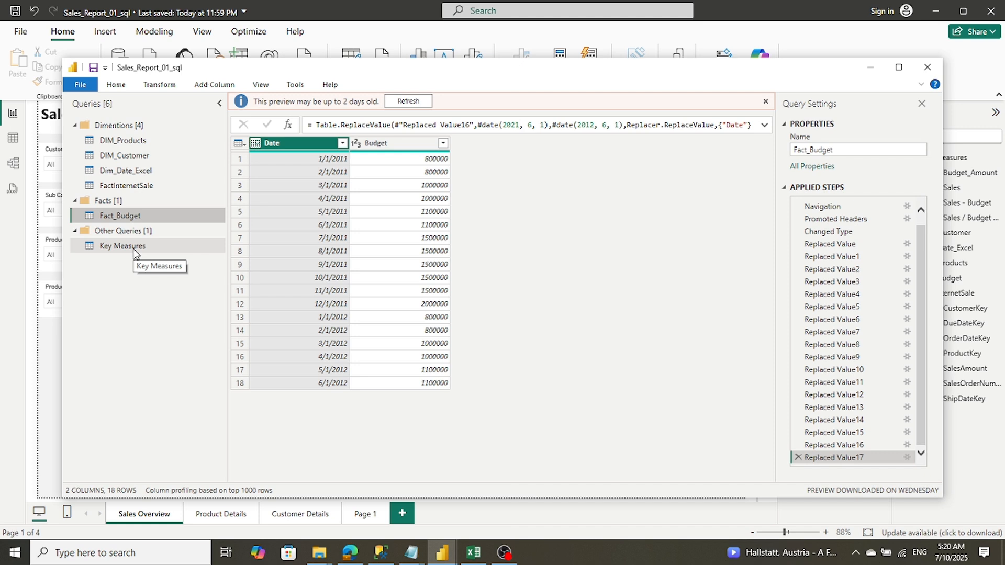
left_click(394, 101)
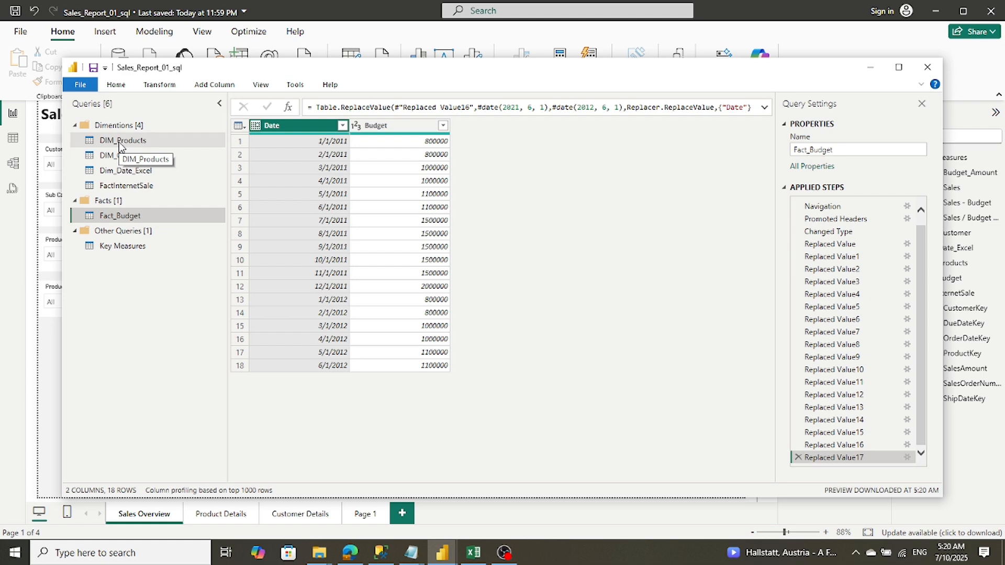
left_click(116, 141)
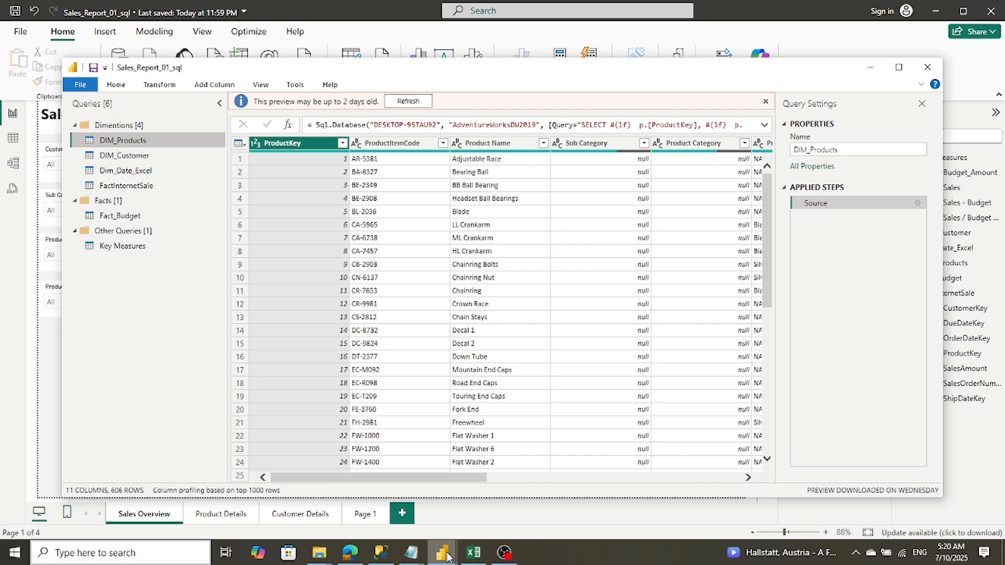
Return to the TutorialAdvntr Power Query Editor and examine the SQL statement in the Dim_Products source settings
mouse_move(445, 556)
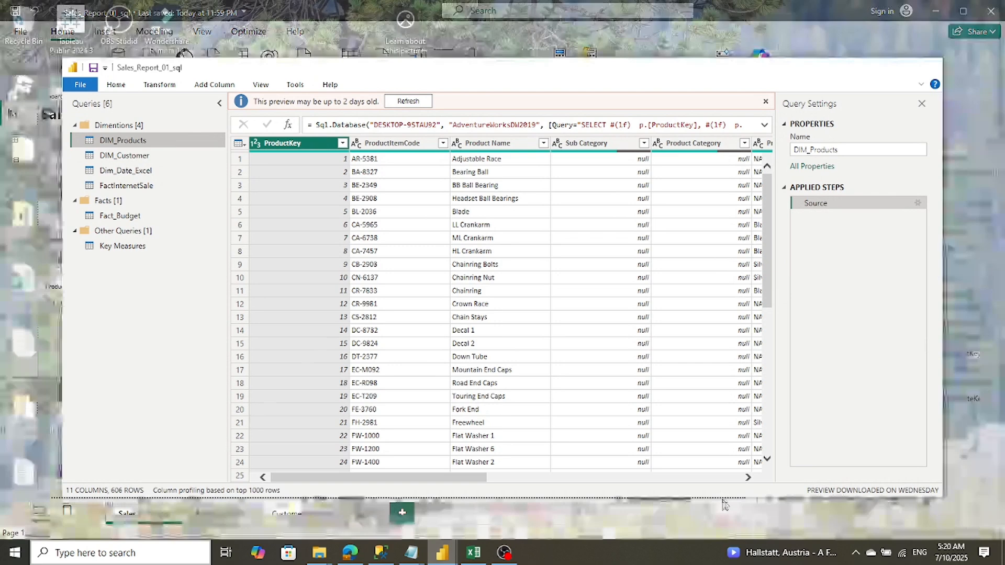
left_click(725, 505)
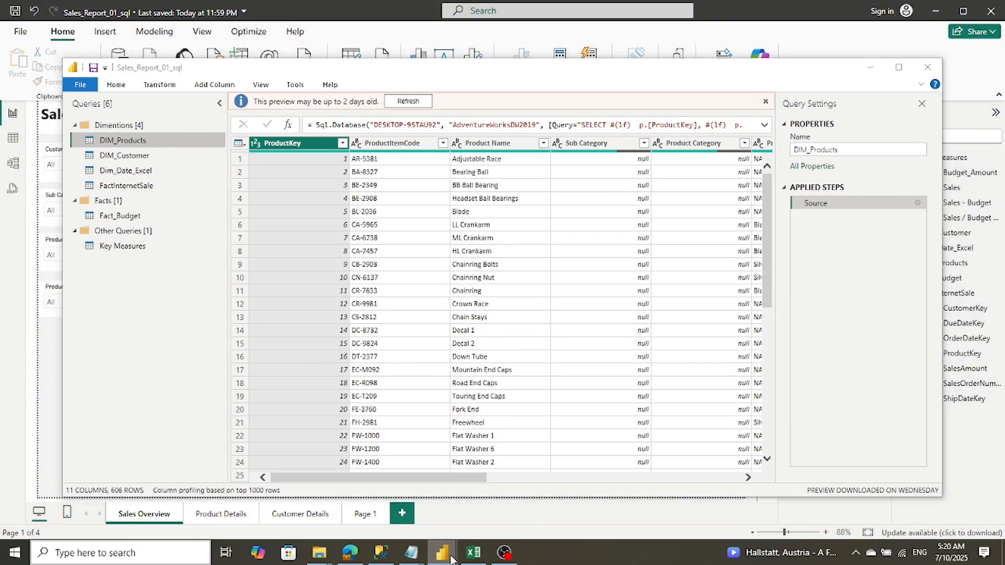
mouse_move(450, 554)
mouse_move(696, 523)
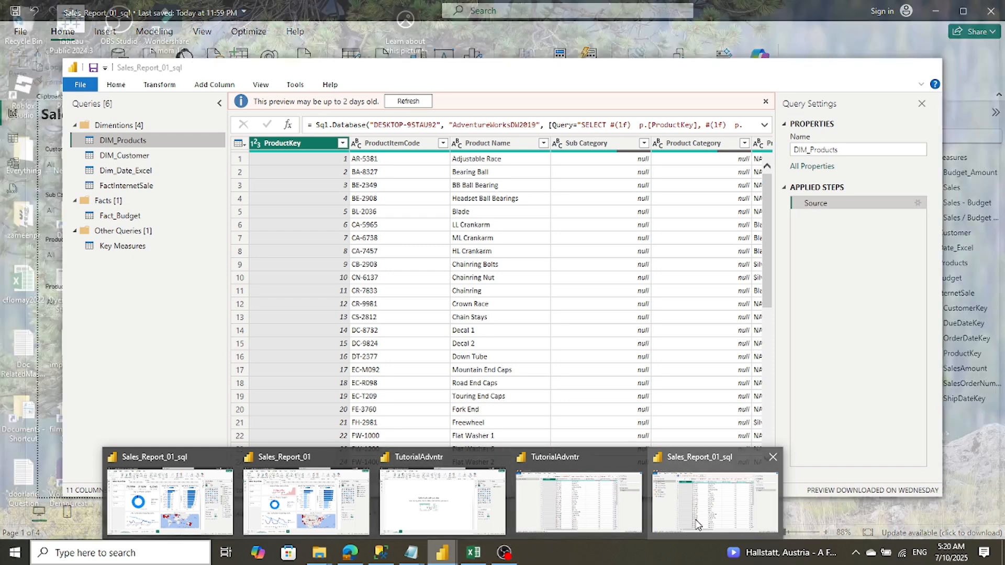
mouse_move(456, 517)
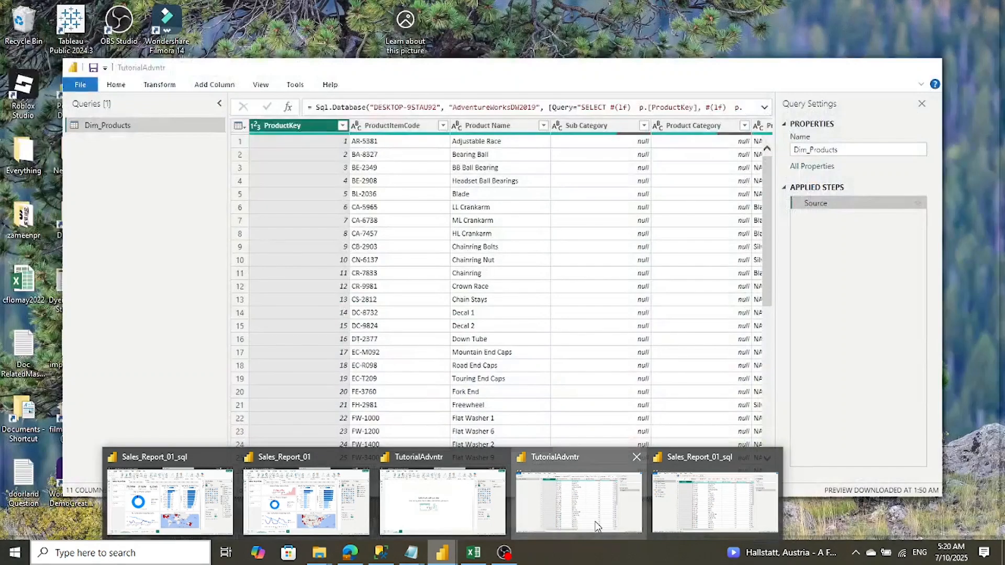
left_click(596, 526)
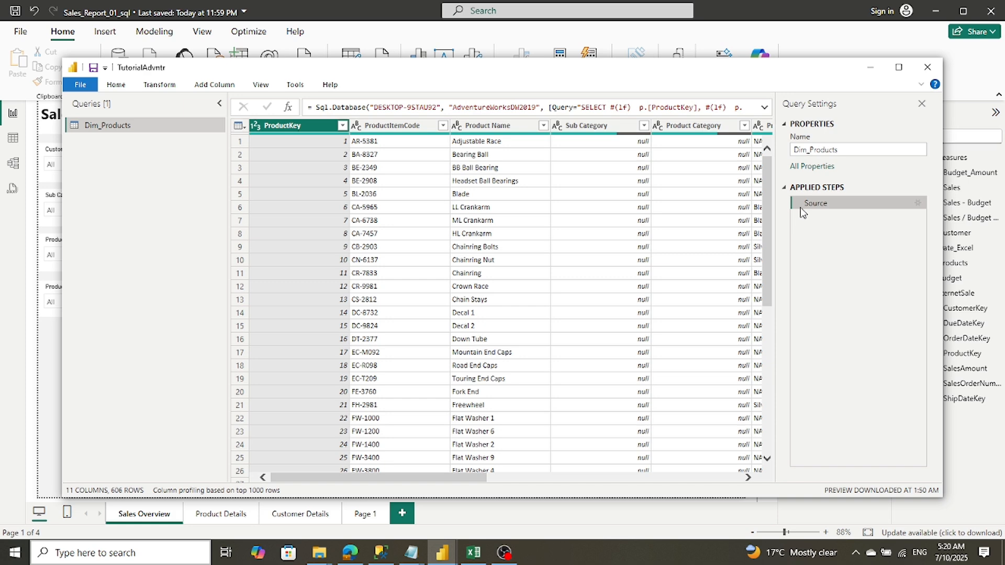
left_click(917, 204)
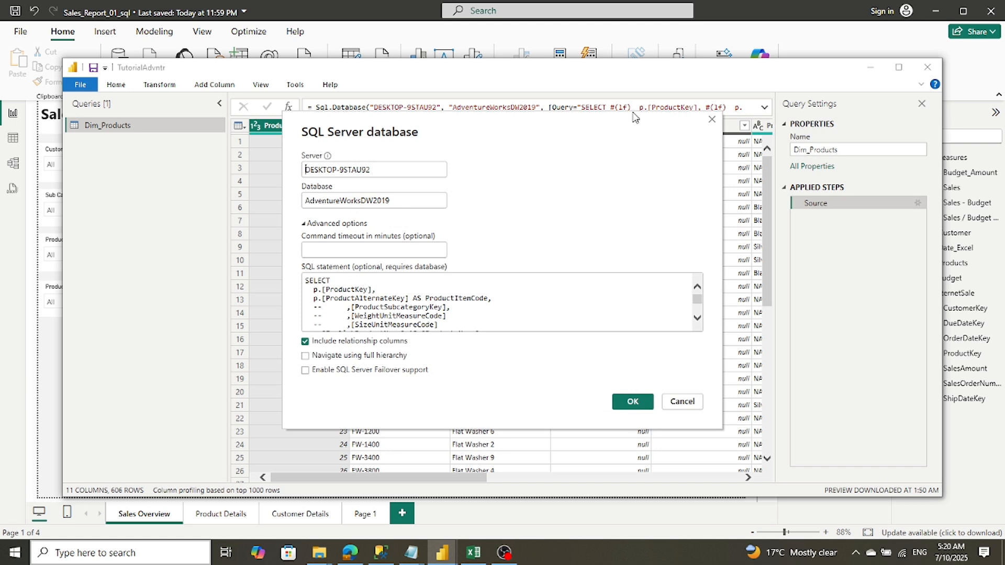
scroll(531, 283, "down", 5)
scroll(531, 283, "down", 5)
scroll(532, 283, "down", 5)
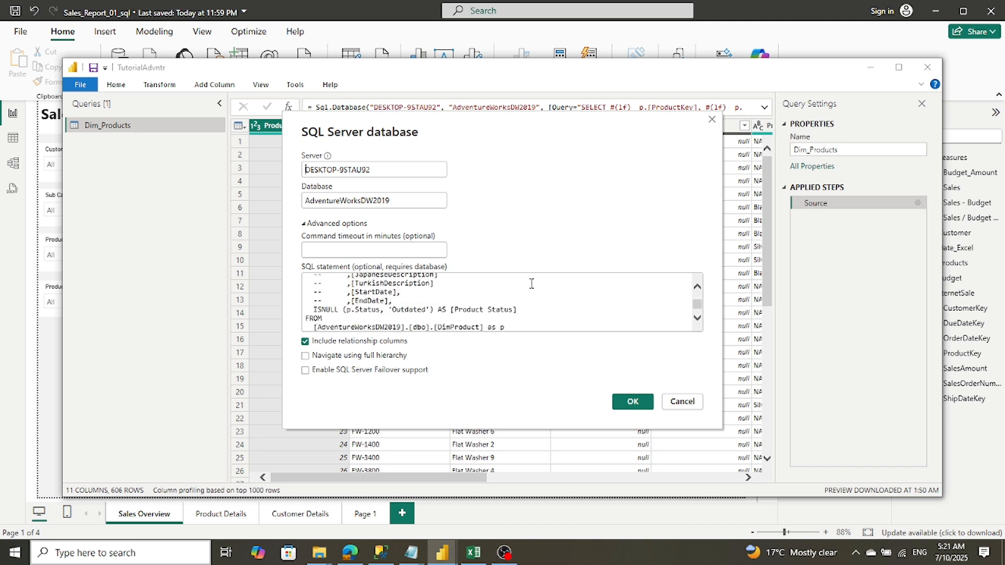
Switch to SQL Server Management Studio and examine the FactInternetSale.sql query from its selected columns to the WHERE and ORDER BY clauses
left_click(385, 551)
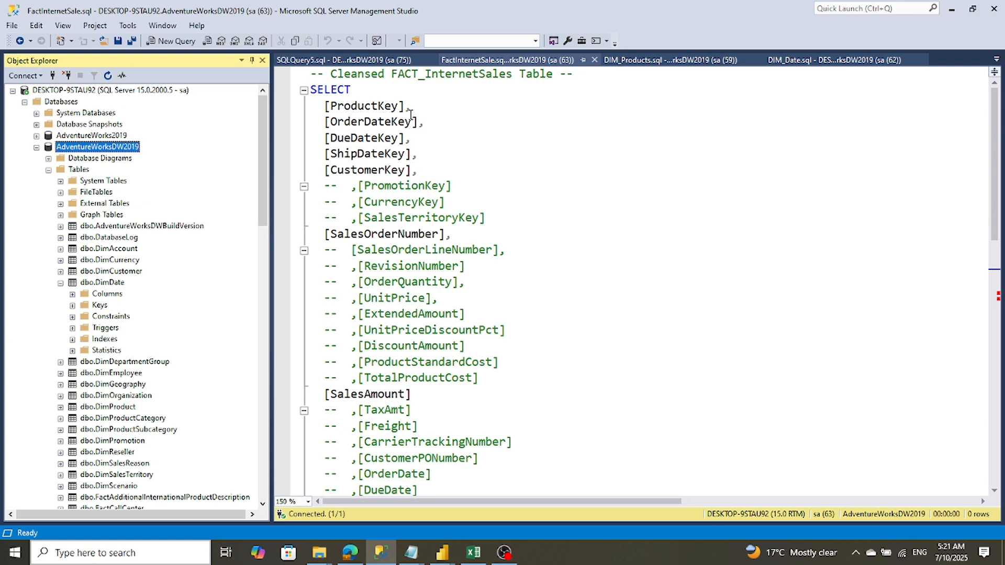
mouse_move(412, 114)
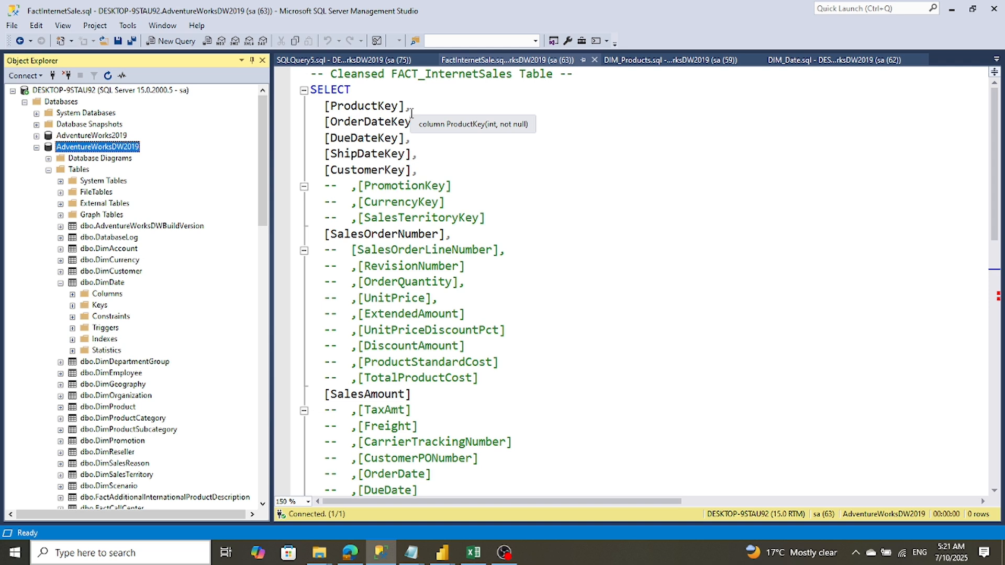
mouse_move(396, 138)
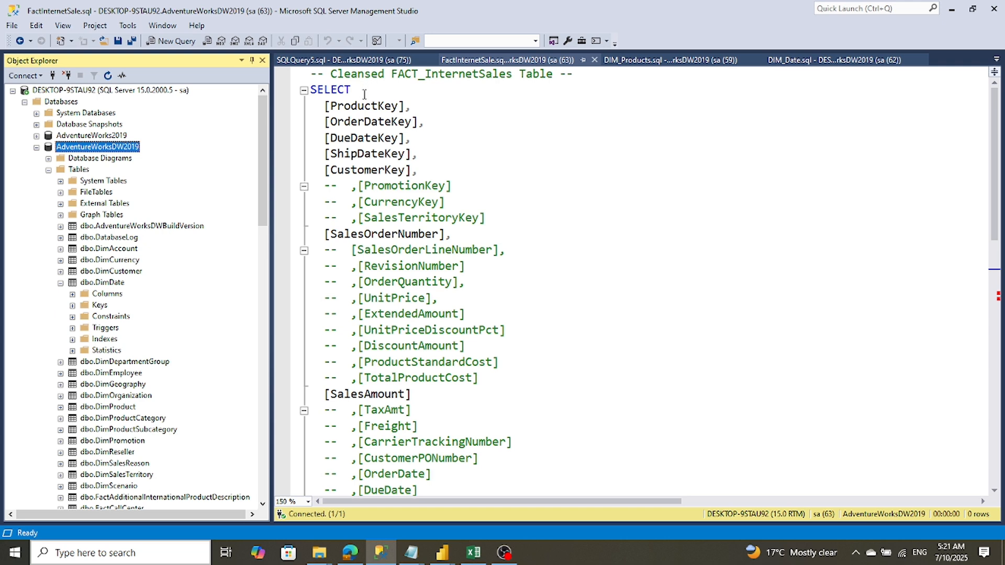
mouse_move(368, 105)
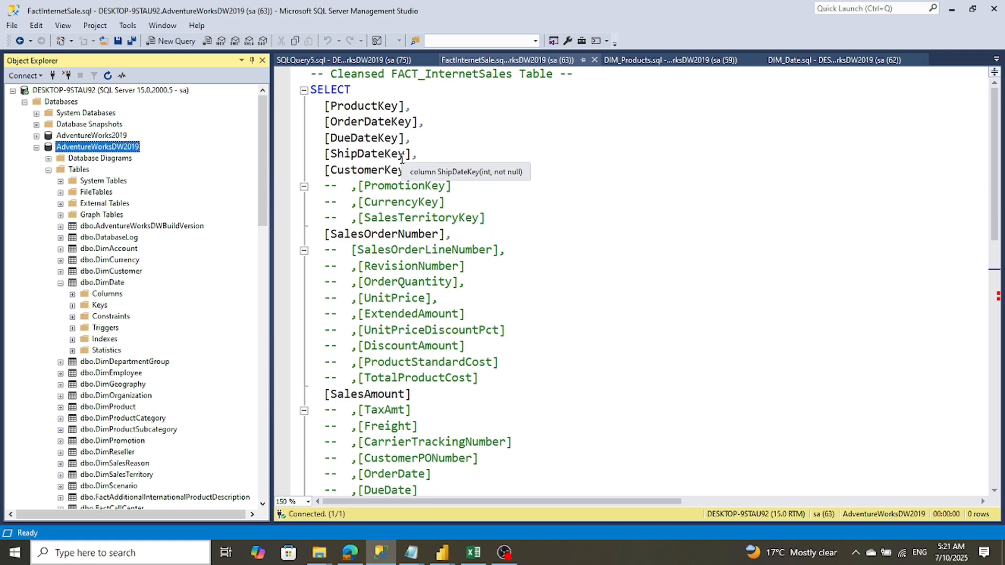
mouse_move(395, 232)
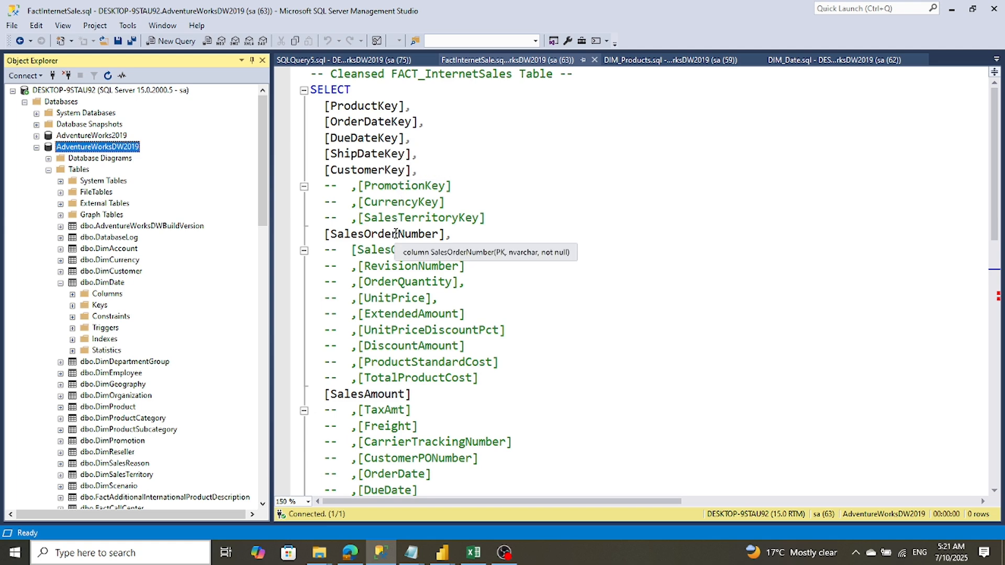
scroll(395, 232, "down", 3)
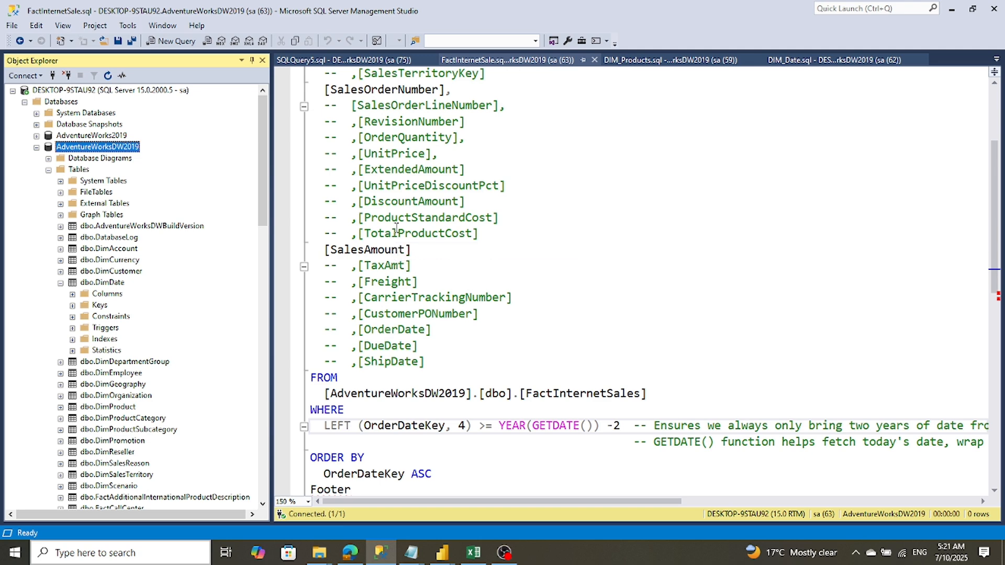
scroll(395, 229, "down", 2)
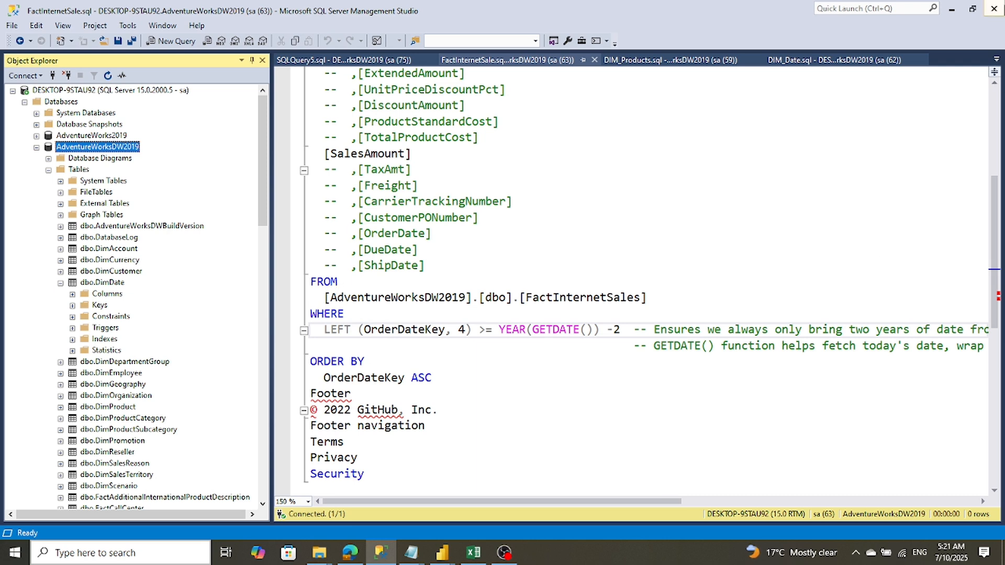
Return to the Dim_Products source settings in Power BI, review the start of the SQL statement and accept the settings
left_click(952, 11)
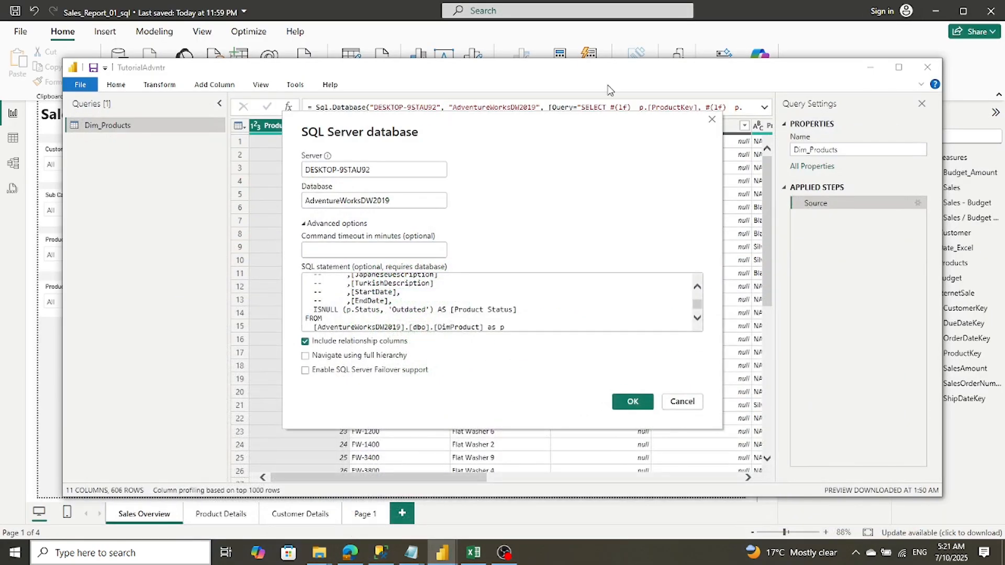
scroll(486, 298, "up", 4)
scroll(485, 297, "up", 5)
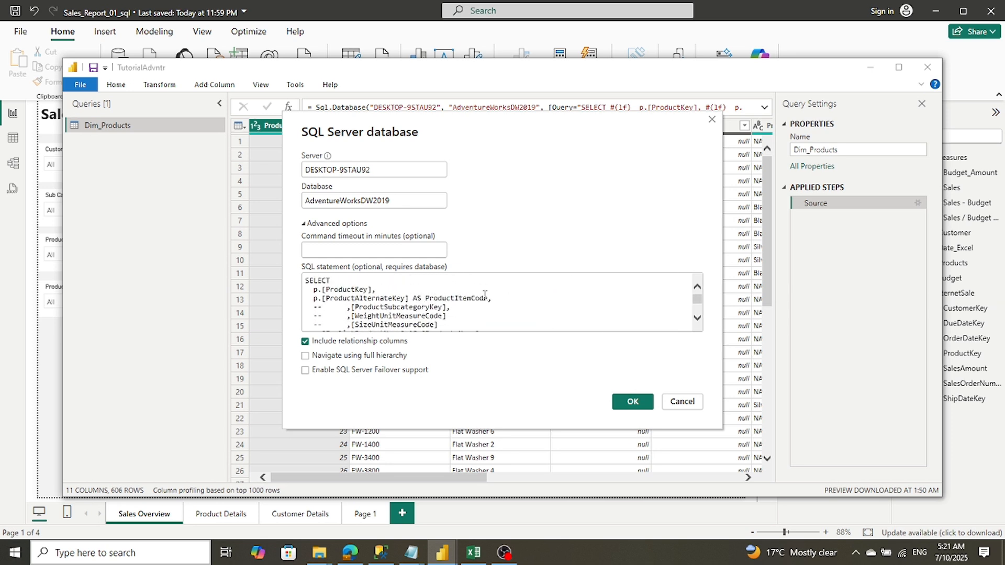
scroll(485, 294, "down", 3)
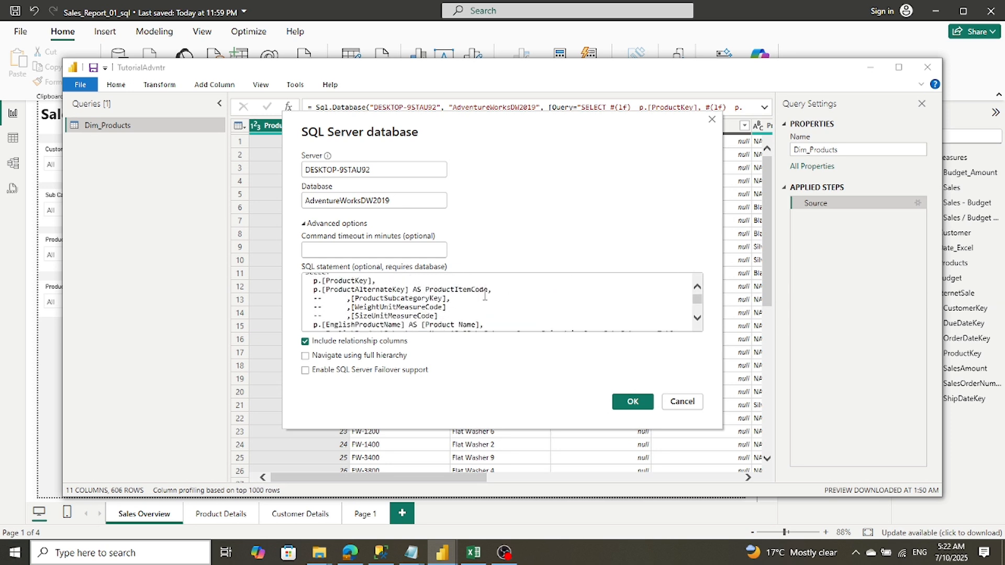
scroll(485, 294, "up", 3)
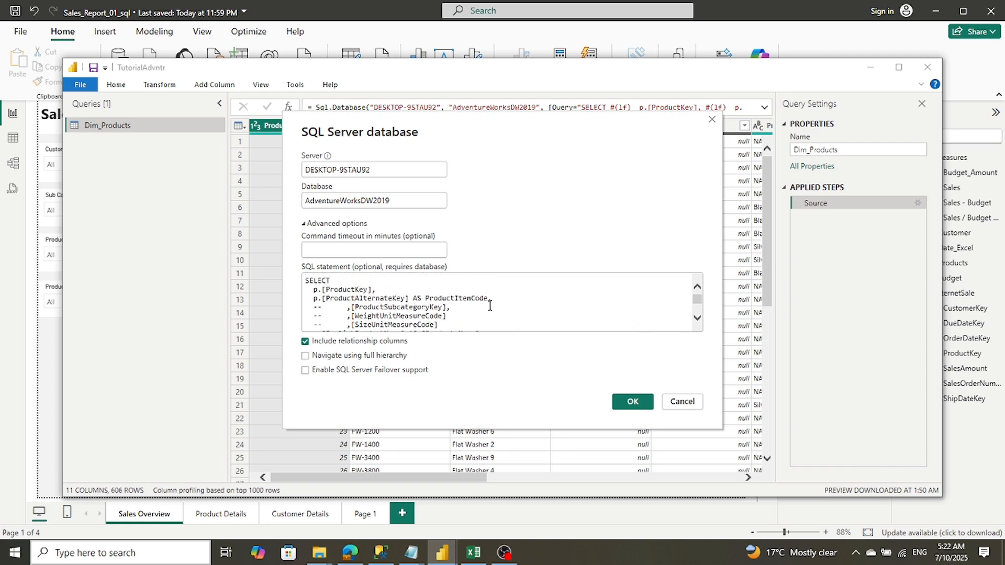
left_click(633, 402)
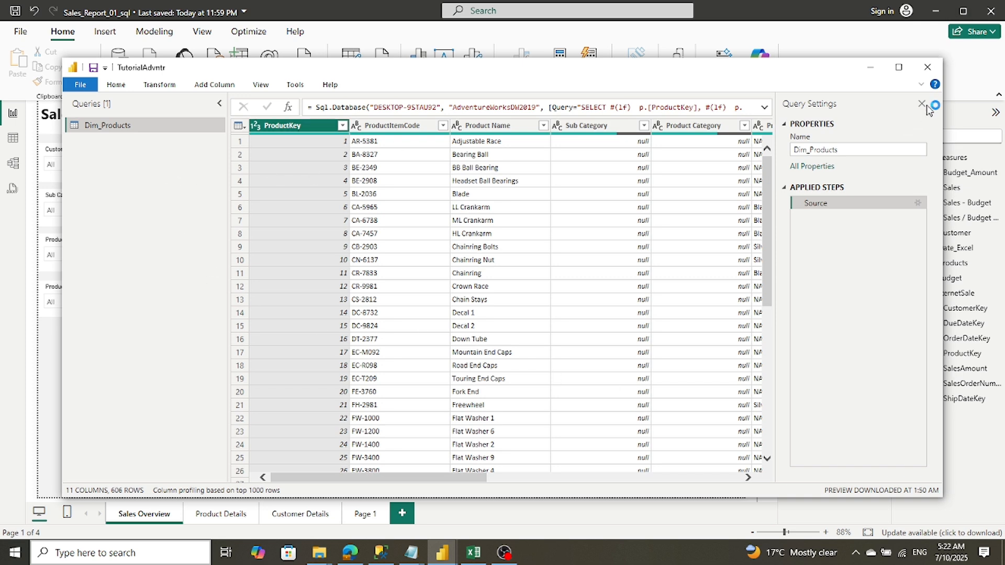
Apply the queries and close Power Query Editor, and inspect the Dim_Products table's fields in the TutorialAdvntr report
left_click(78, 85)
left_click(88, 111)
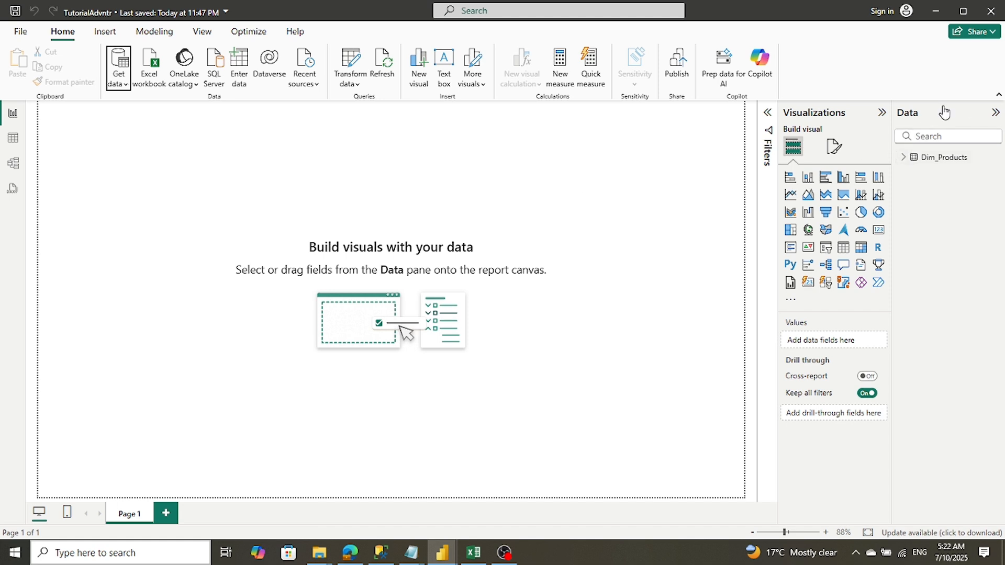
left_click(905, 158)
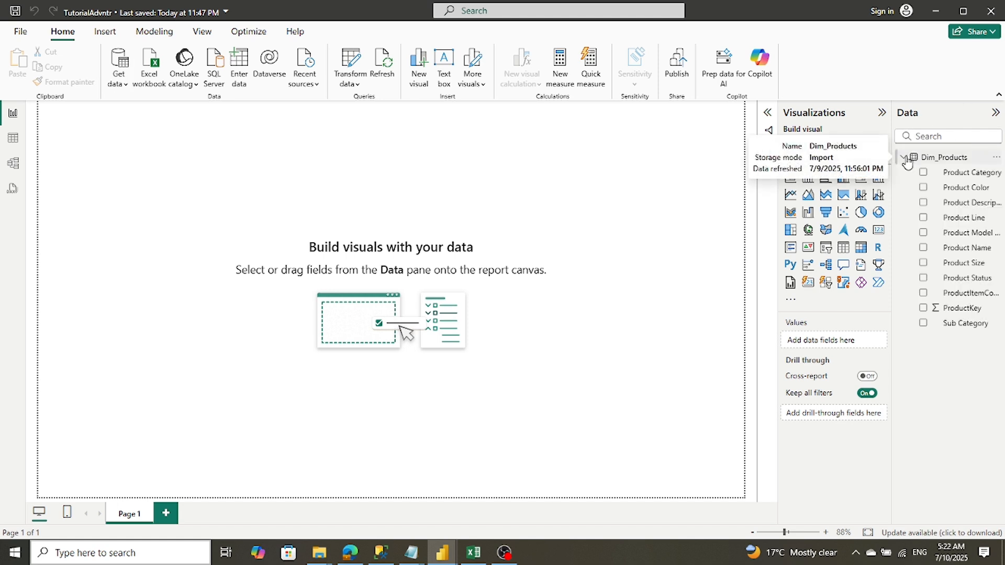
left_click(904, 158)
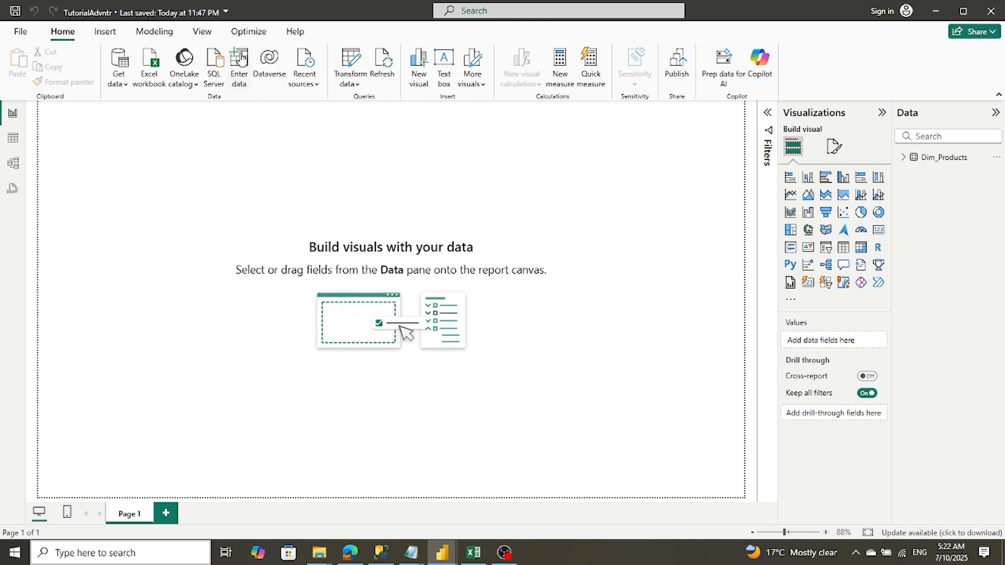
Reopen Power Query Editor, refresh the Dim_Products preview and start a new SQL Server data source
left_click(350, 59)
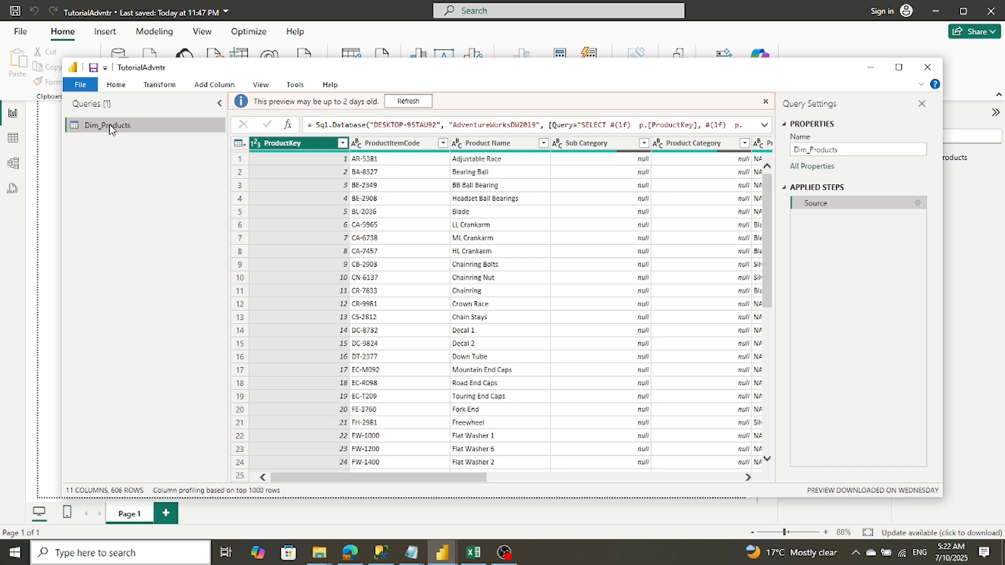
left_click(408, 101)
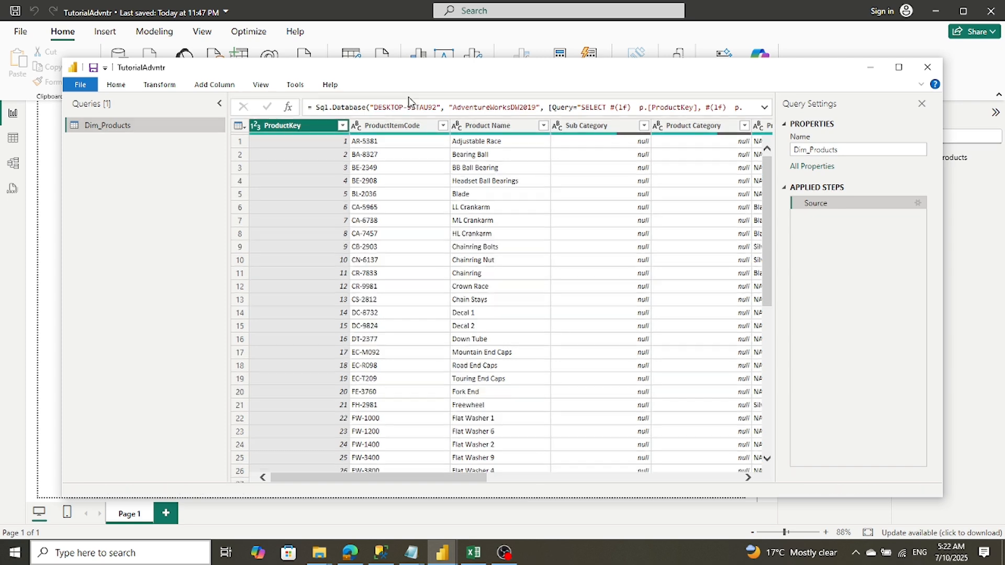
left_click(116, 85)
left_click(126, 131)
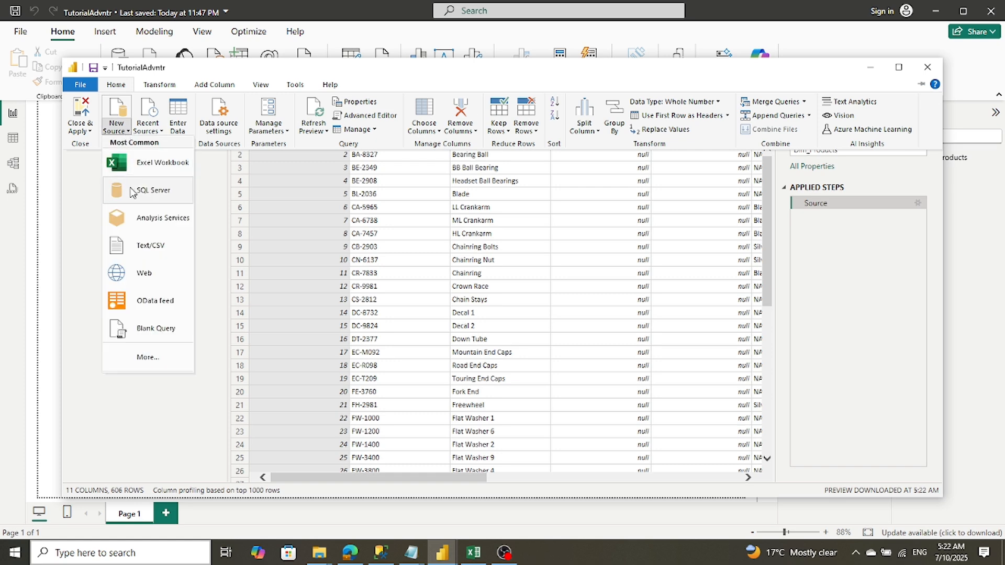
left_click(132, 191)
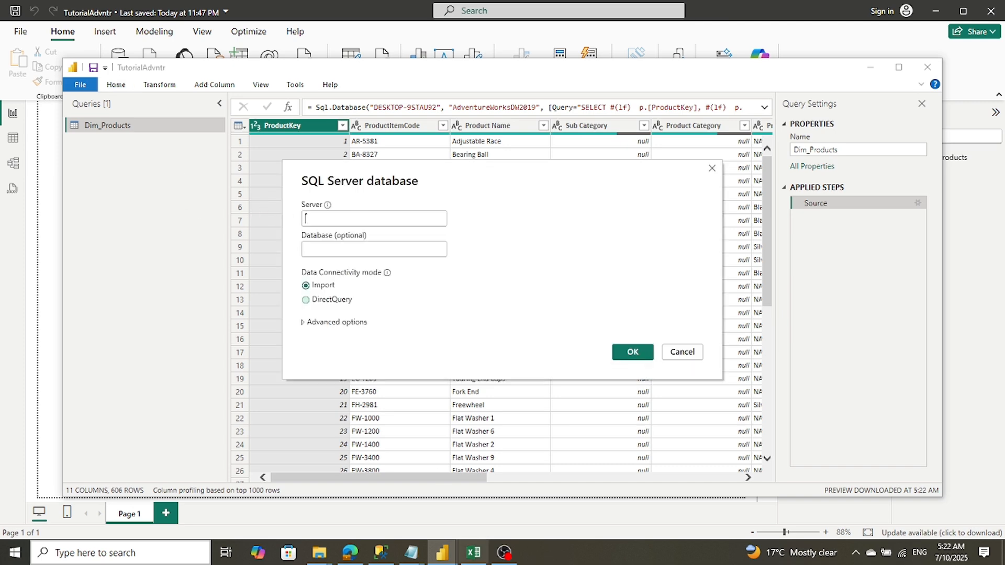
Switch to SQL Server Management Studio and copy the server name DESKTOP-9STAU92 from a new Object Explorer connection
mouse_move(443, 552)
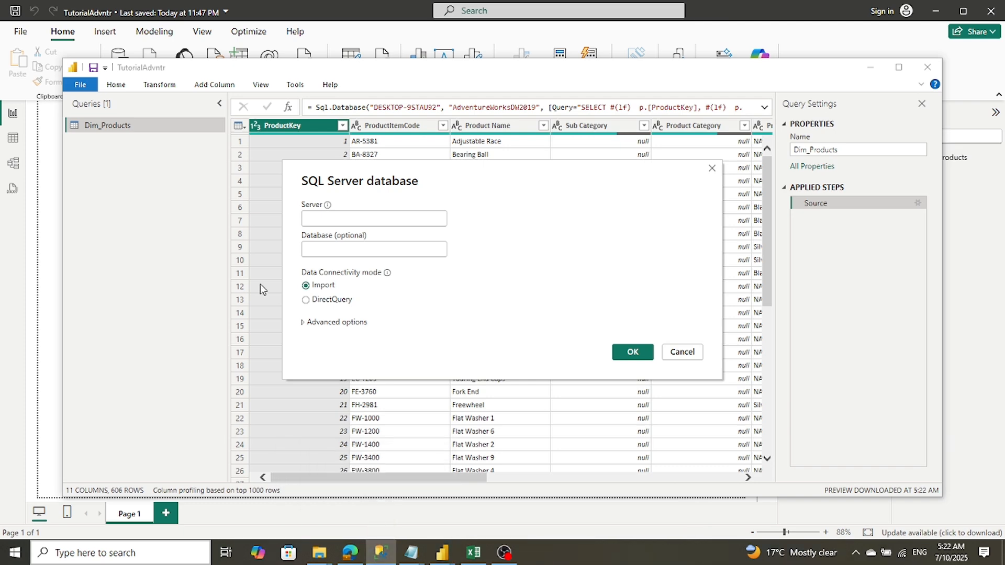
left_click(381, 554)
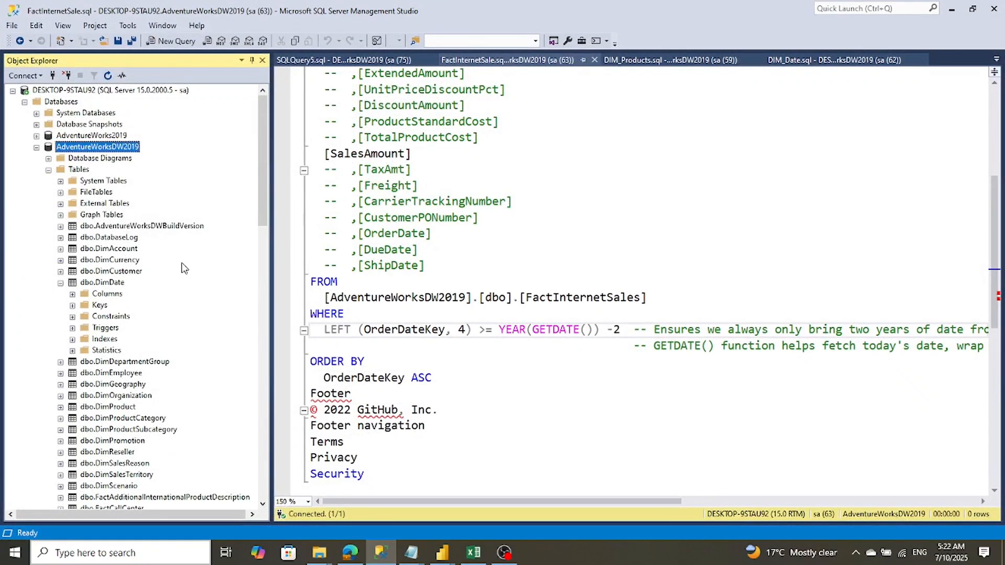
left_click(11, 27)
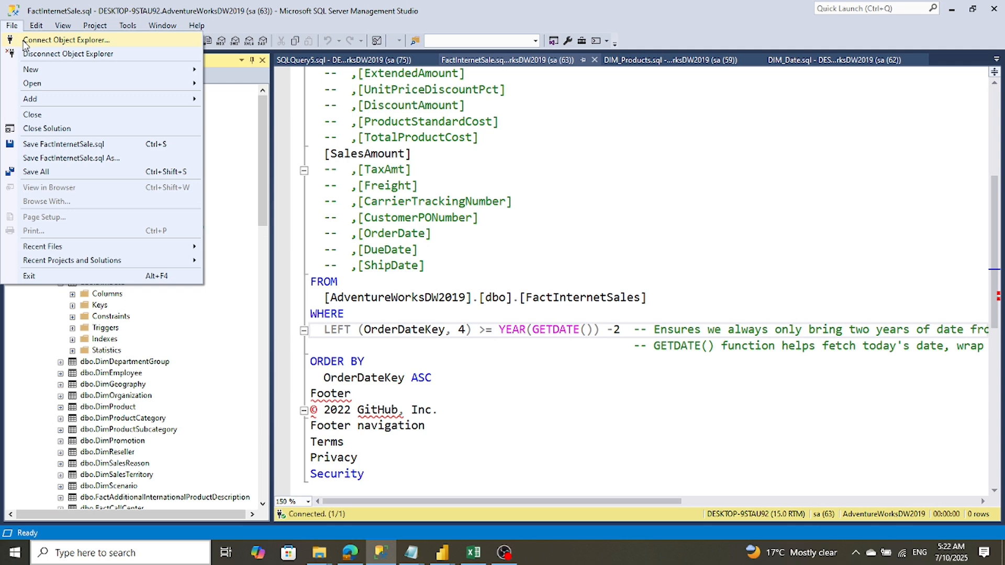
left_click(24, 41)
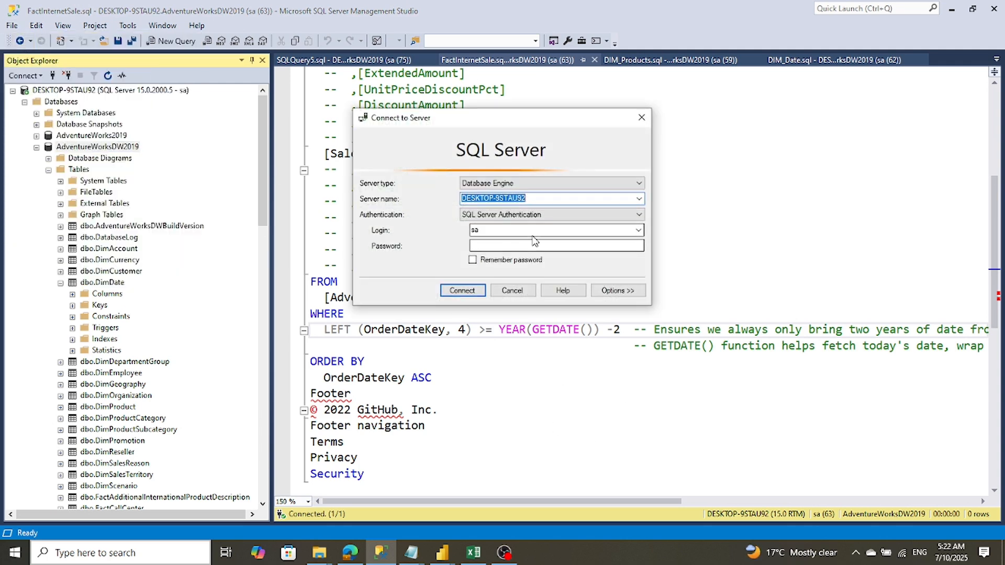
right_click(536, 201)
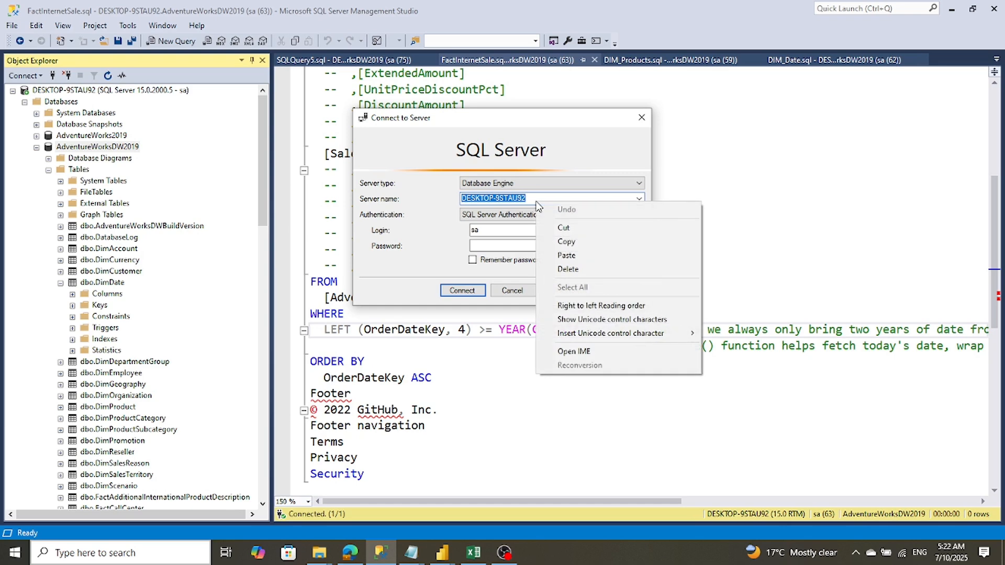
left_click(619, 242)
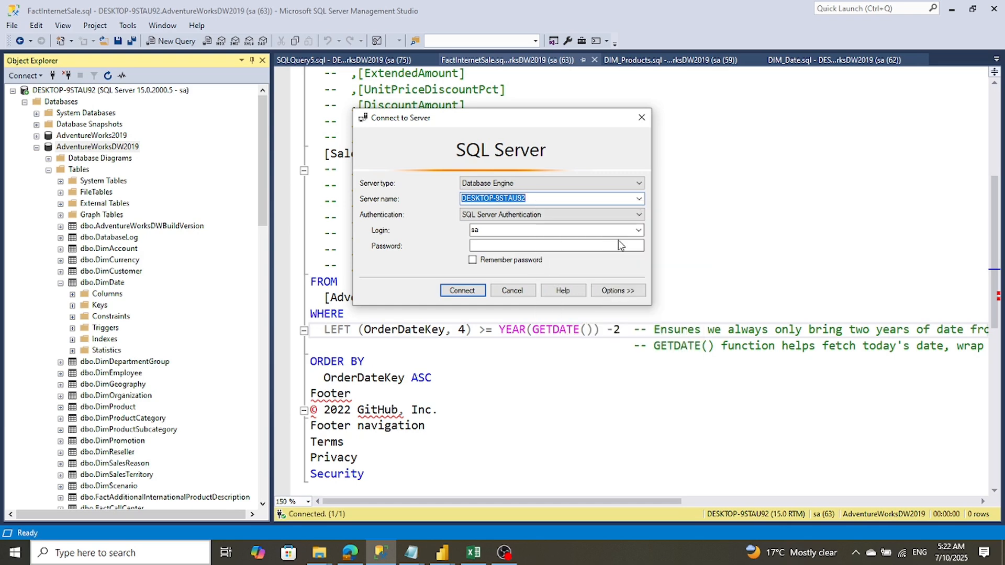
Return to the TutorialAdvntr query editor in Power BI and set the new source's server to DESKTOP-9STAU92
left_click(442, 556)
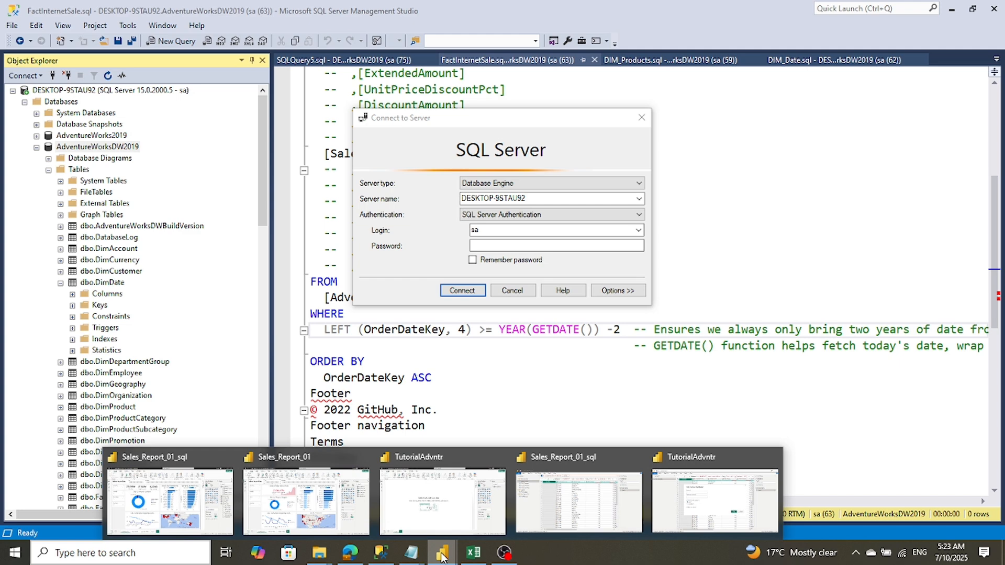
left_click(761, 490)
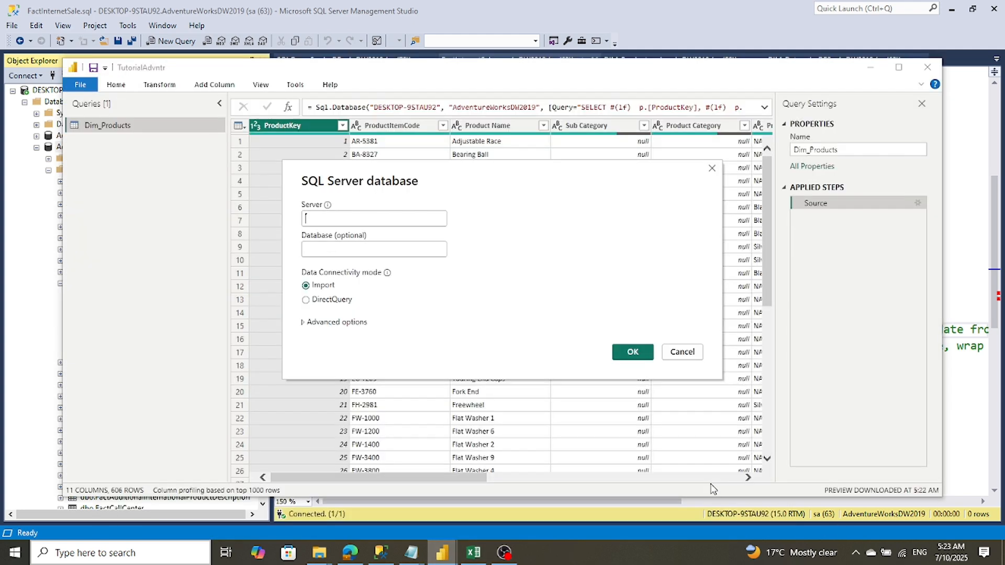
right_click(320, 215)
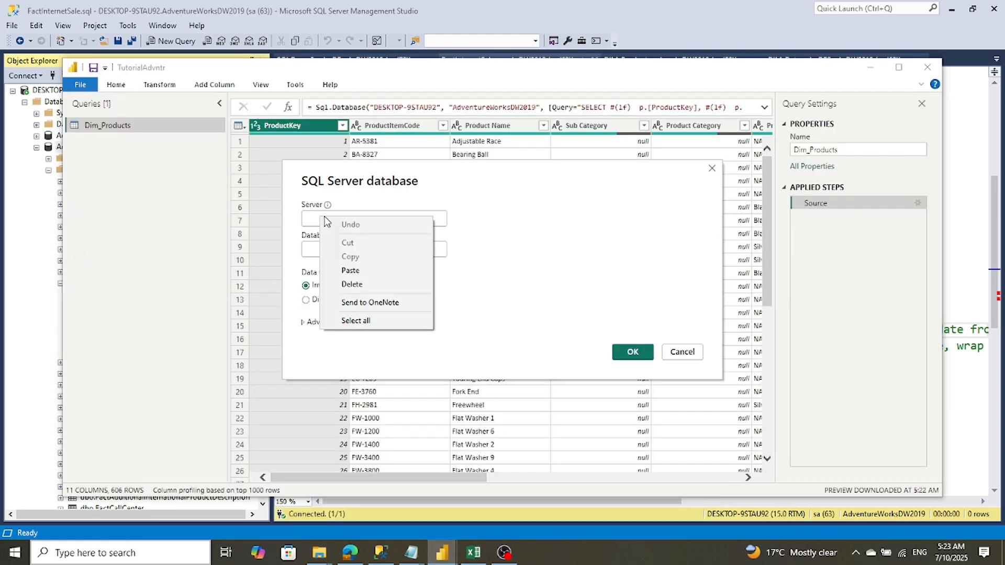
left_click(350, 270)
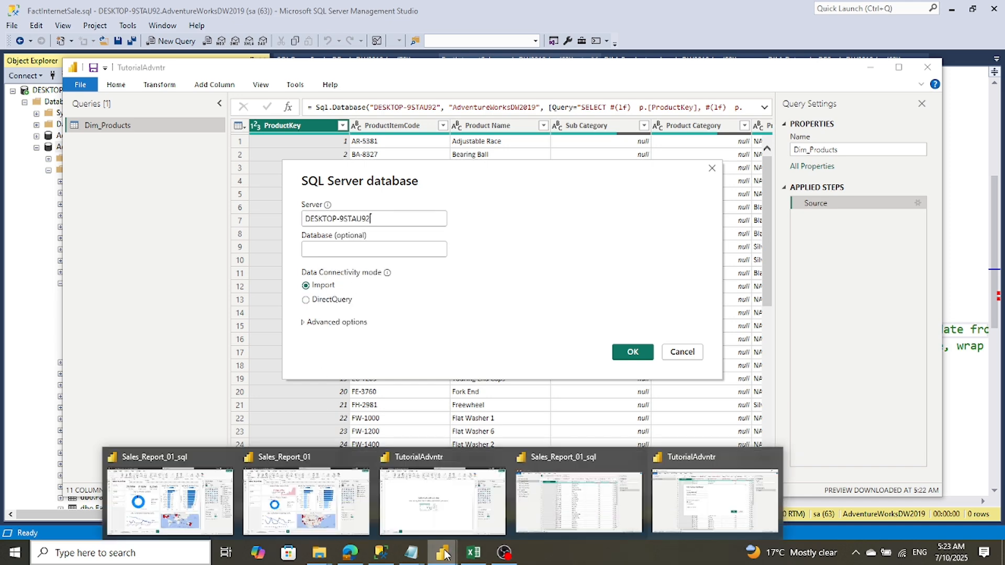
Switch back to SQL Server Management Studio, cancel the server connection and copy the database name AdventureWorksDW2019
left_click(382, 550)
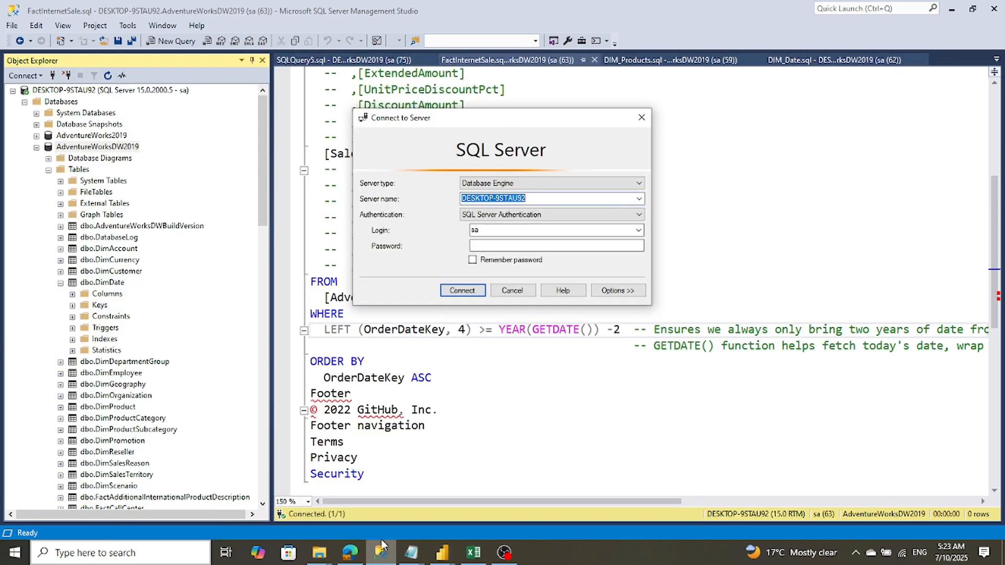
left_click(512, 291)
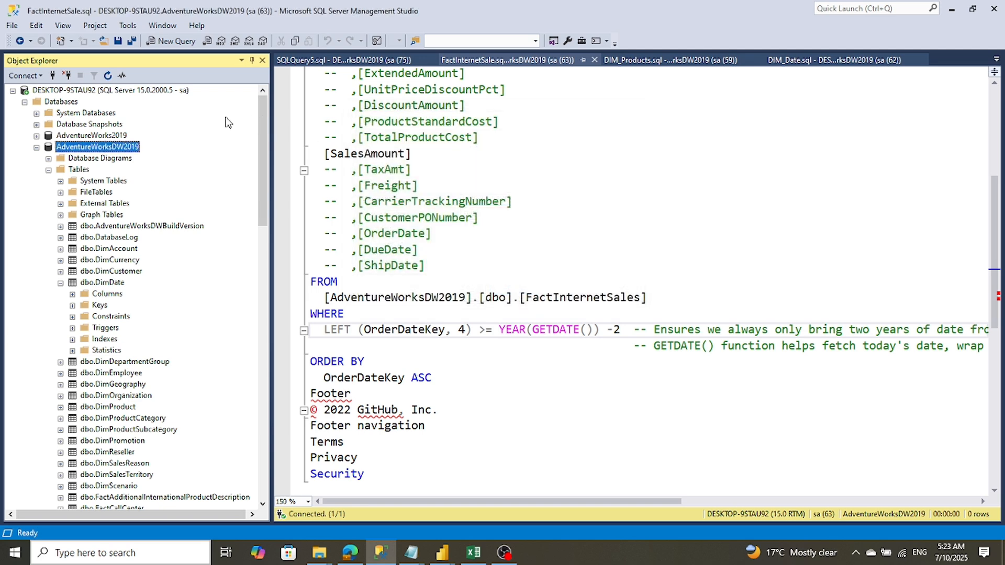
right_click(104, 149)
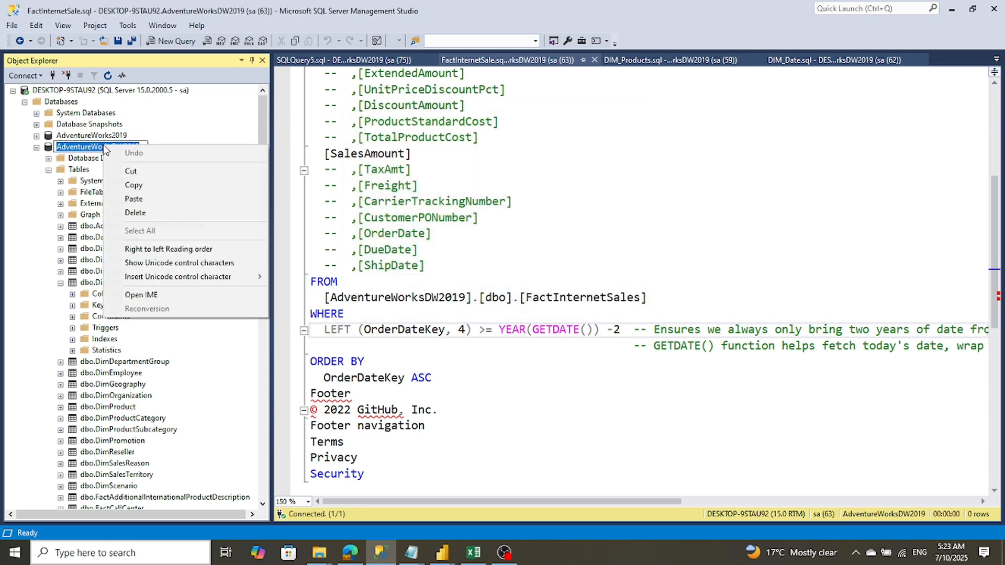
left_click(126, 185)
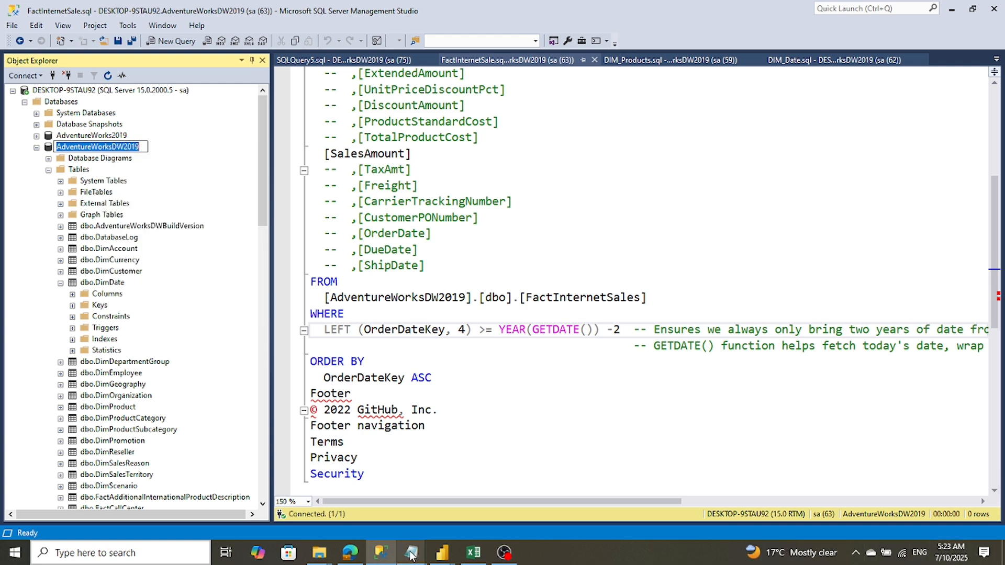
Set the database of the TutorialAdvntr source in Power BI to AdventureWorksDW2019 and expand the advanced options for an SQL statement
left_click(454, 557)
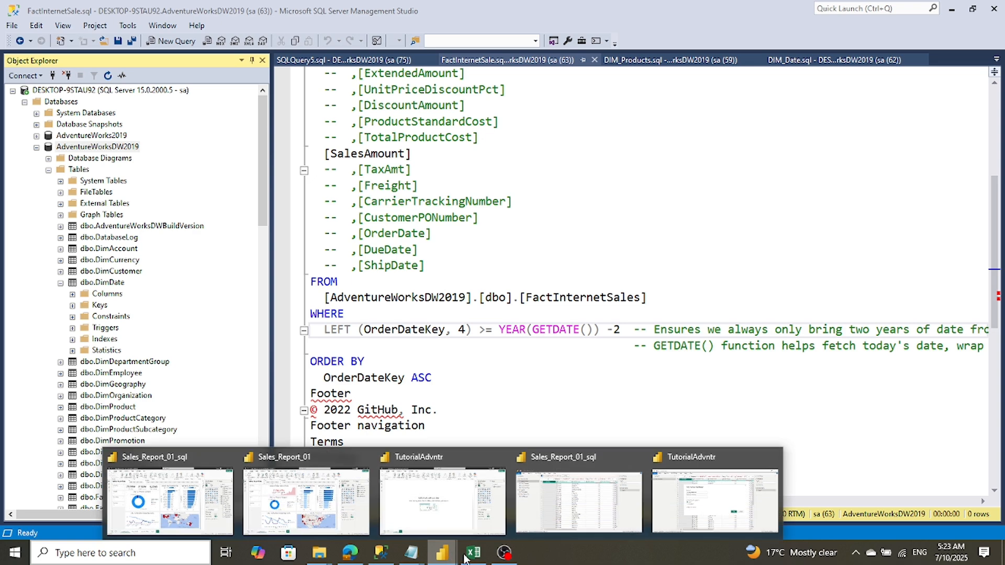
left_click(719, 486)
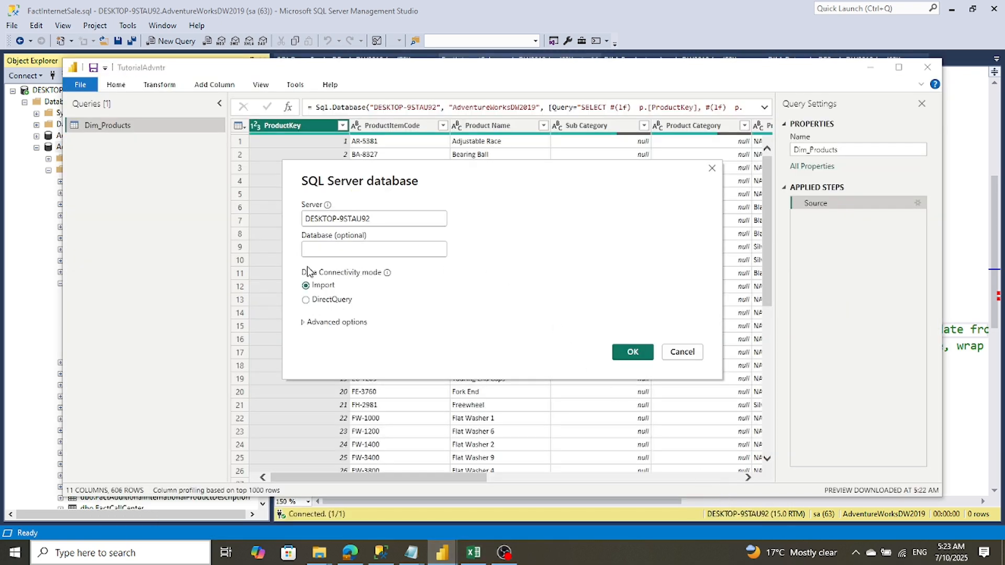
right_click(313, 249)
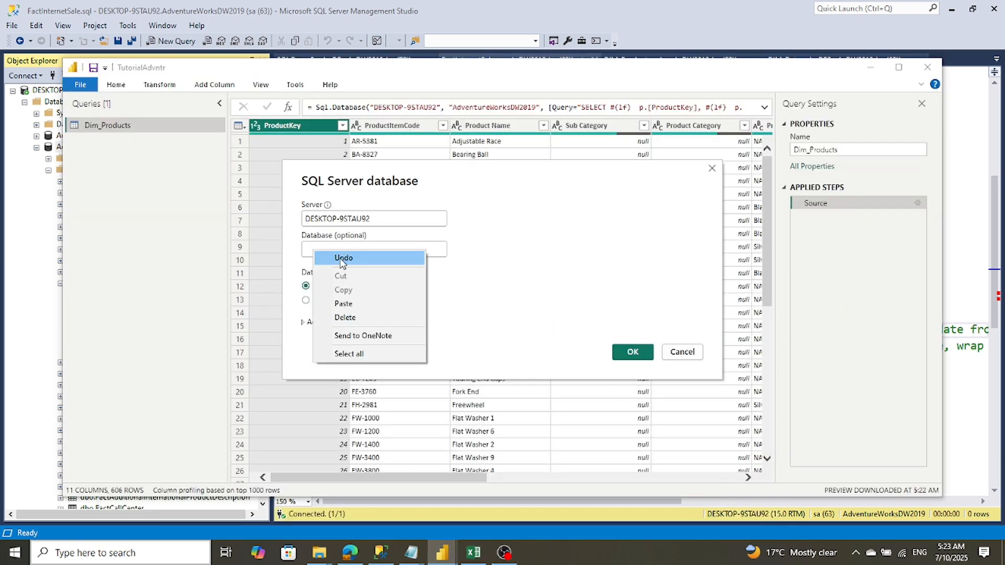
left_click(362, 305)
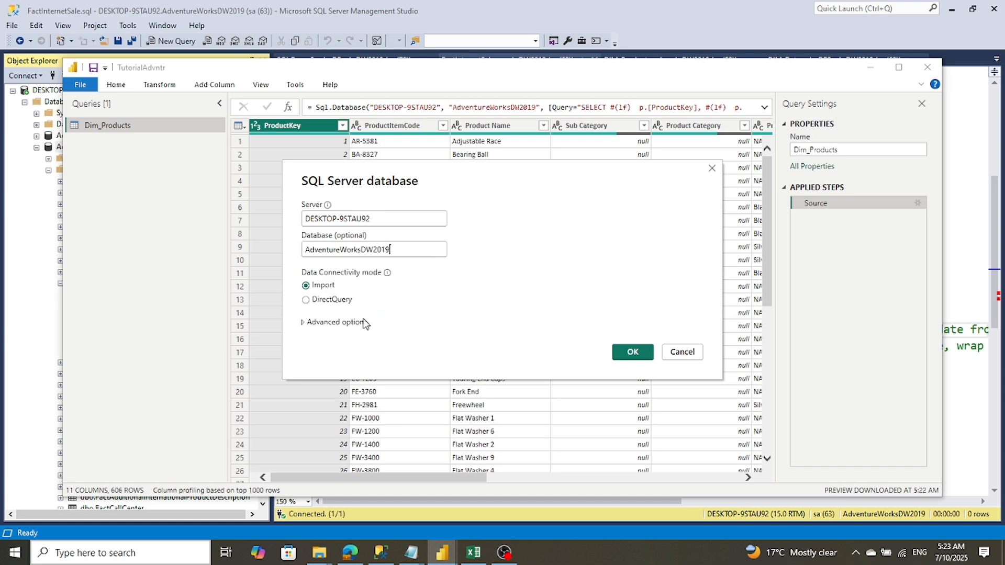
left_click(316, 325)
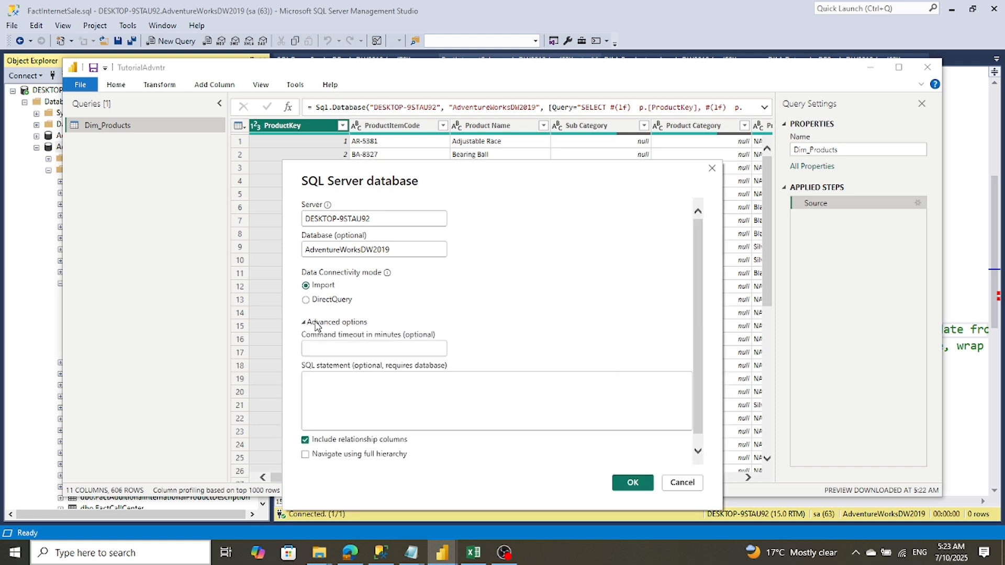
left_click(325, 377)
Open the DIM_Customer source settings in the Sales_Report_01_sql report's query editor and copy the entire SQL statement
mouse_move(444, 553)
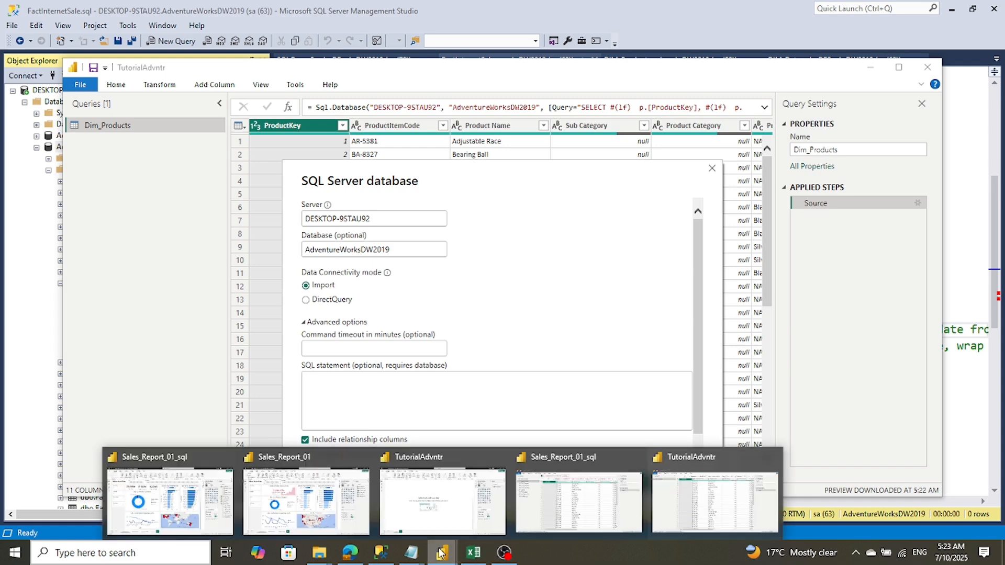
left_click(197, 503)
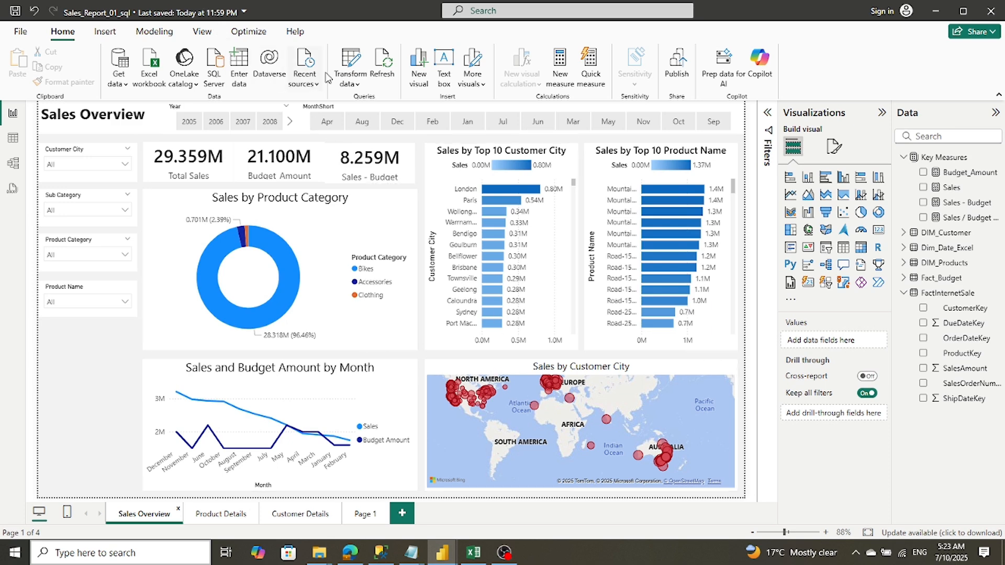
left_click(346, 66)
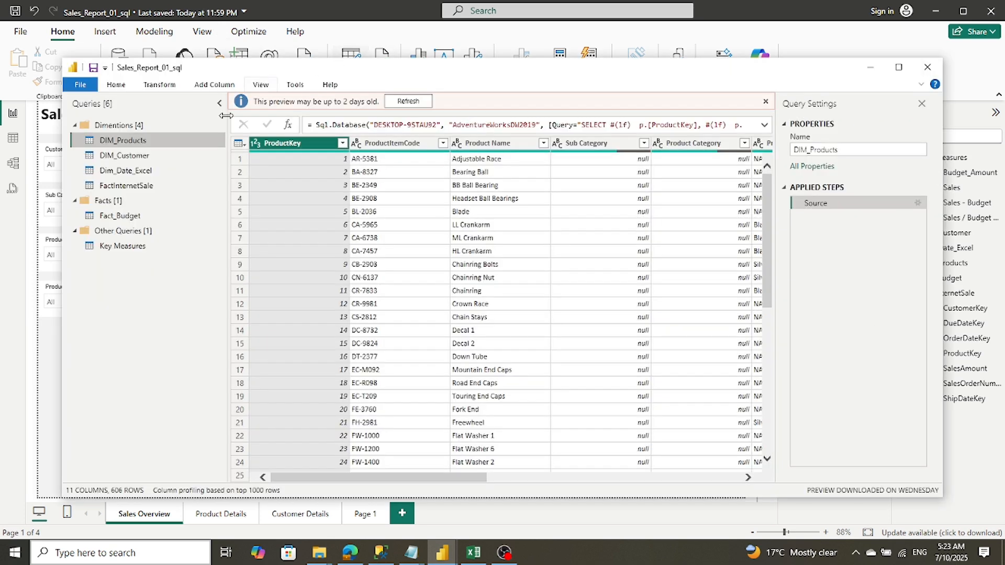
left_click(128, 158)
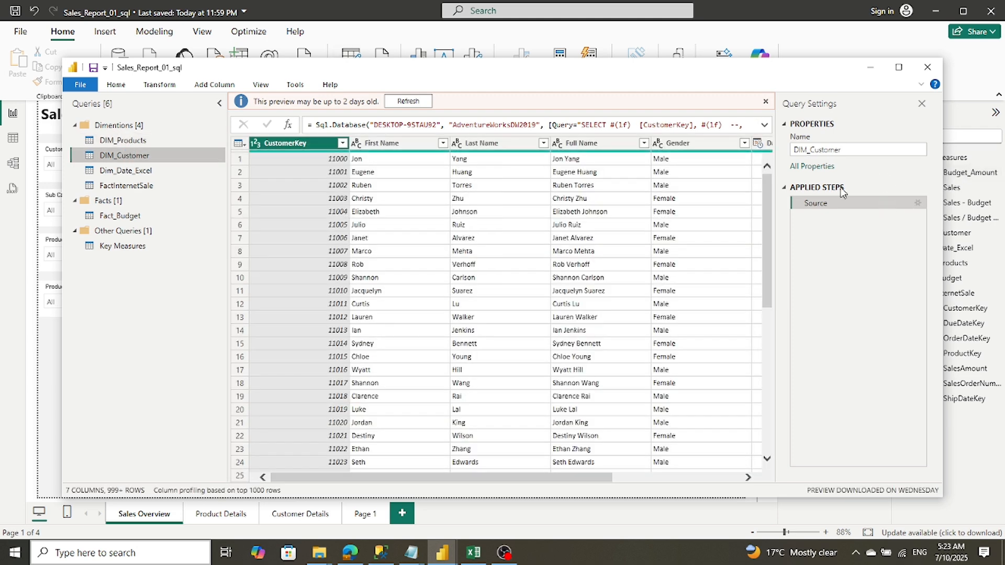
left_click(918, 203)
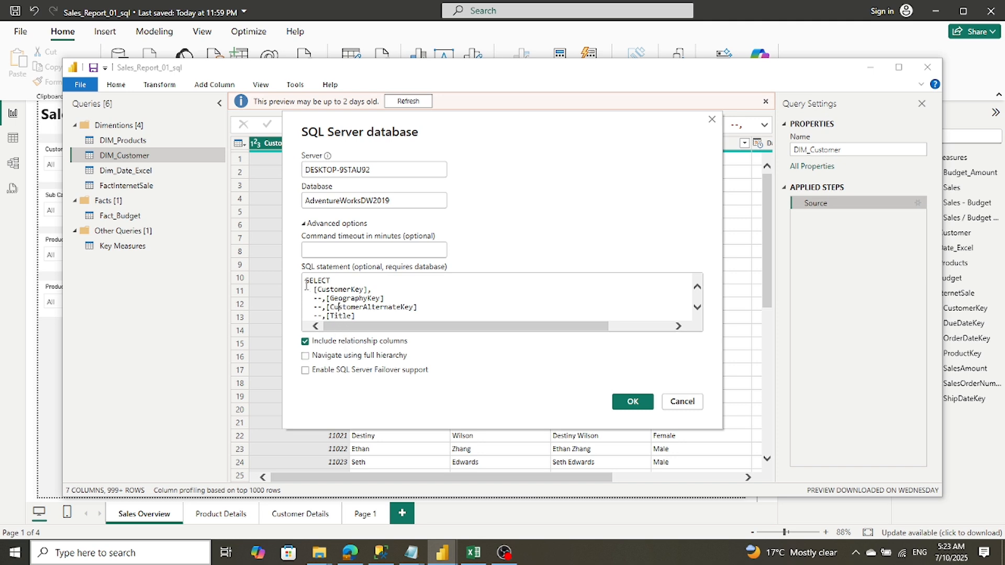
left_click_drag(313, 281, 396, 355)
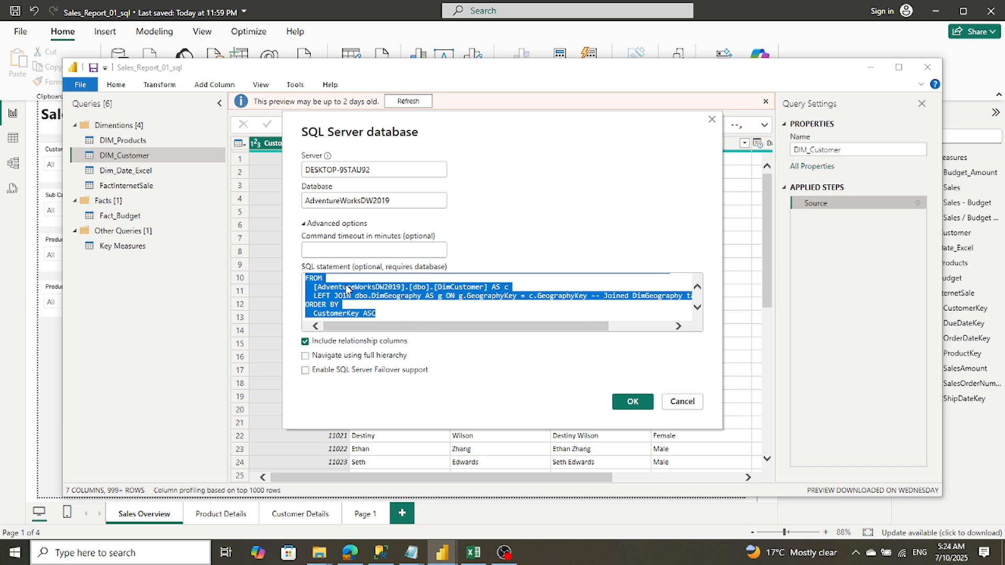
right_click(330, 300)
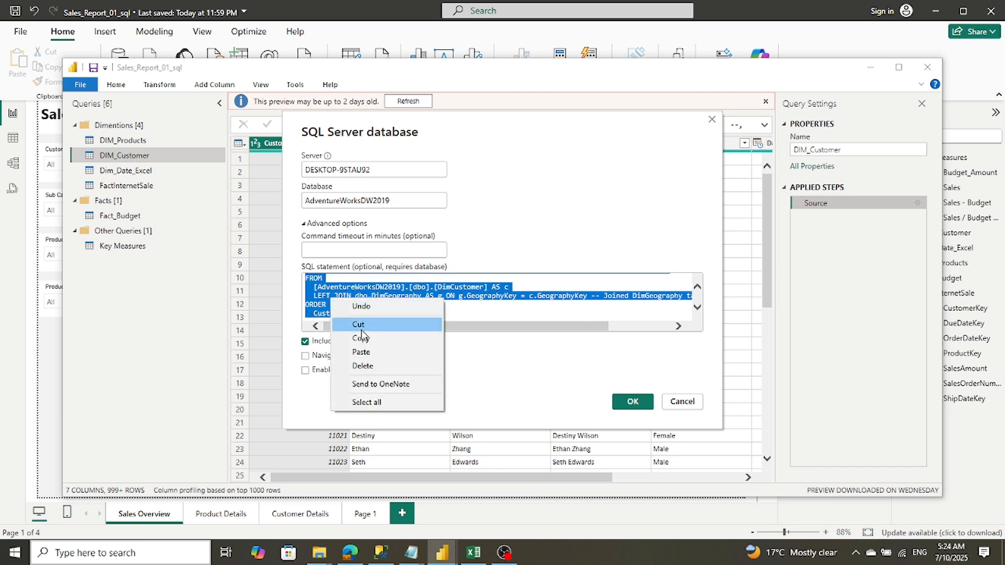
left_click(360, 340)
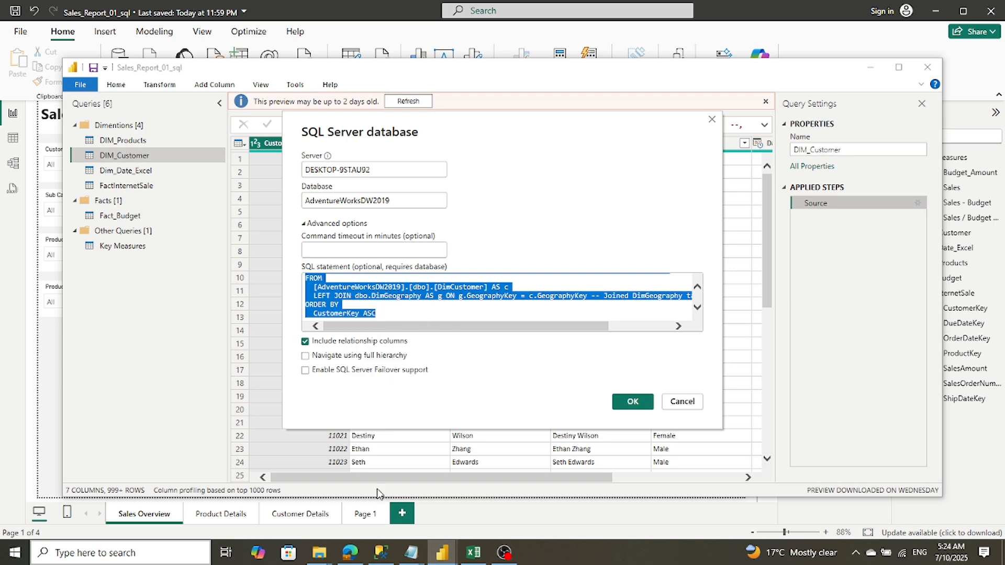
Paste the DIM_Customer SQL statement into the new TutorialAdvntr source, check its beginning and load the result as a query
left_click(442, 552)
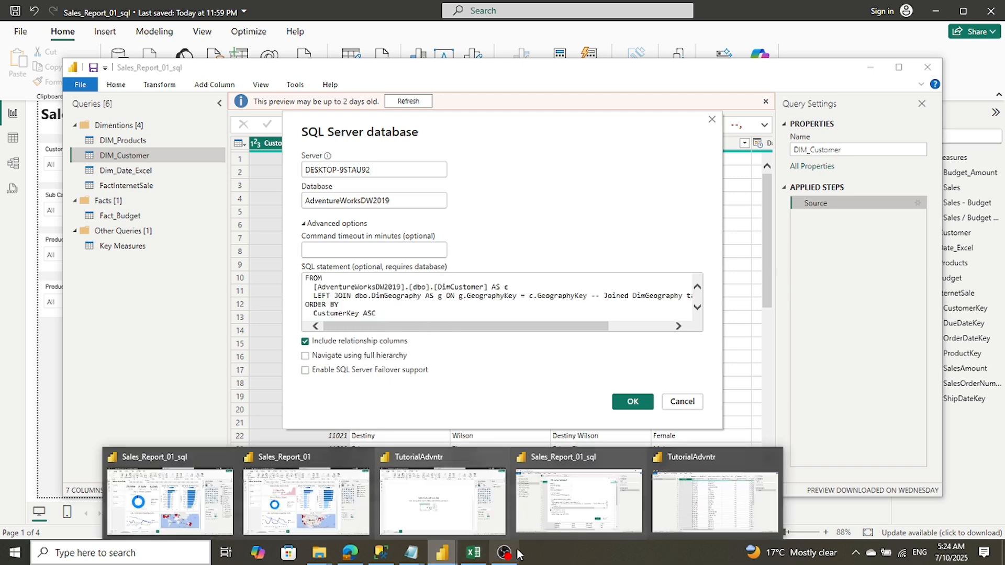
mouse_move(727, 506)
left_click(727, 506)
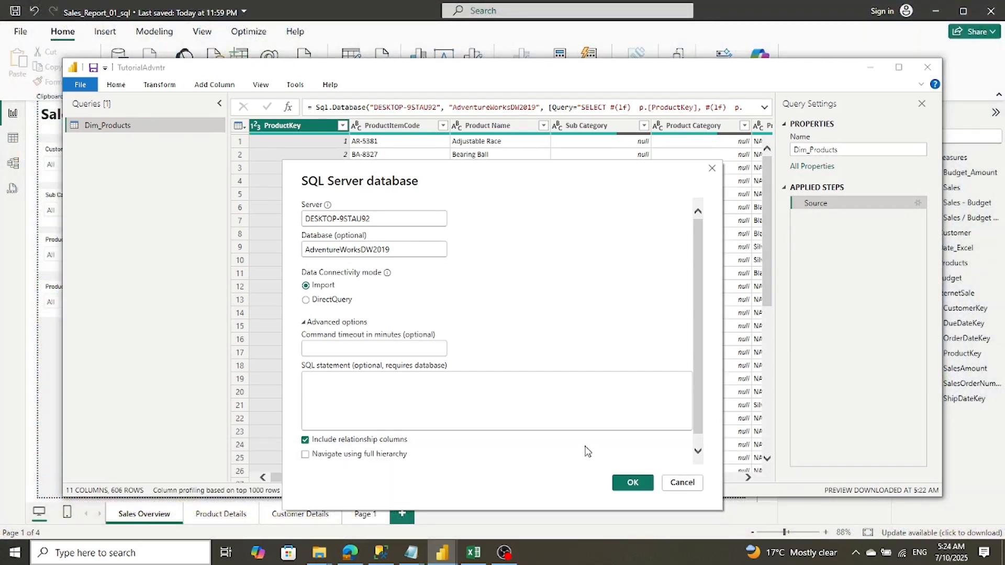
right_click(347, 402)
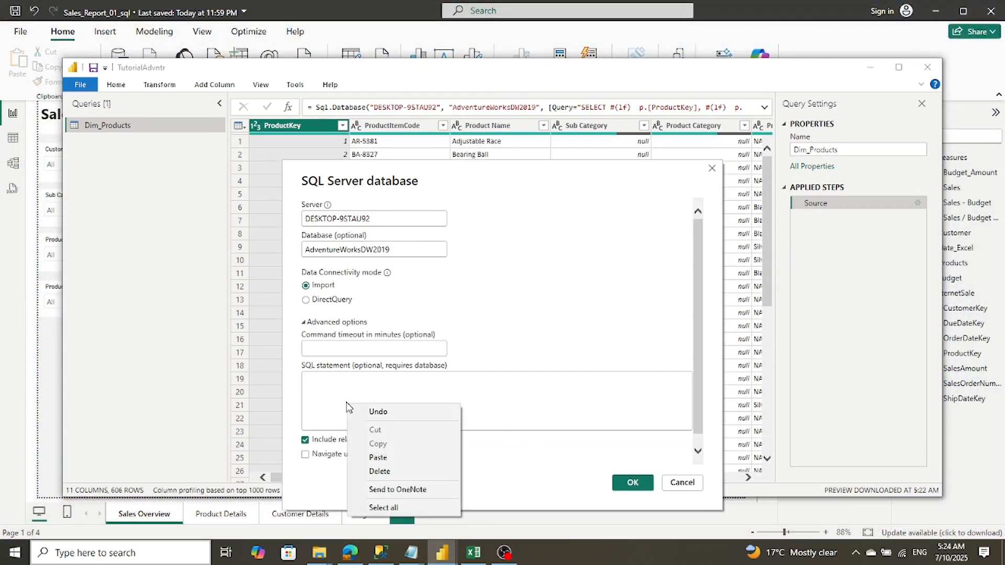
left_click(365, 455)
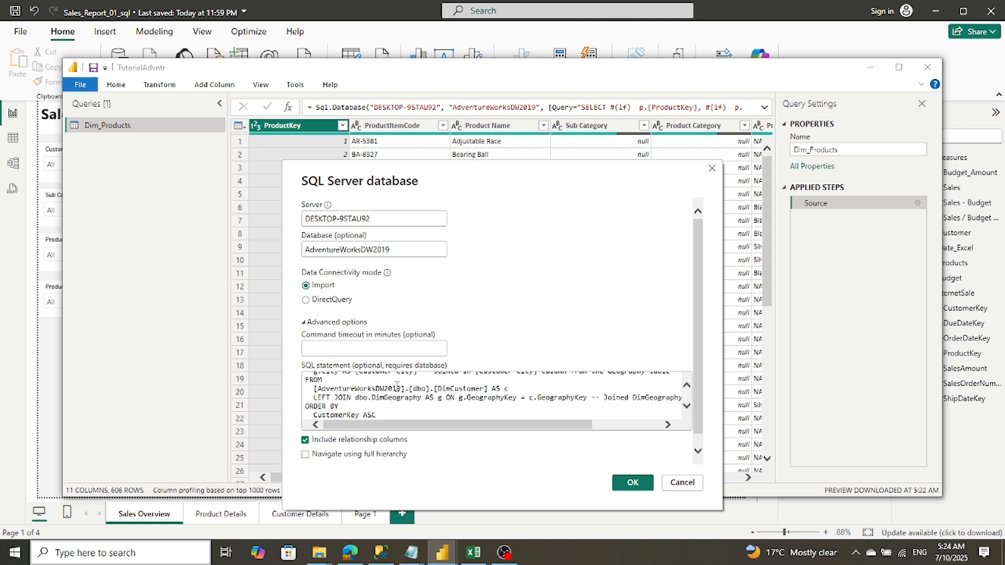
scroll(403, 399, "up", 10)
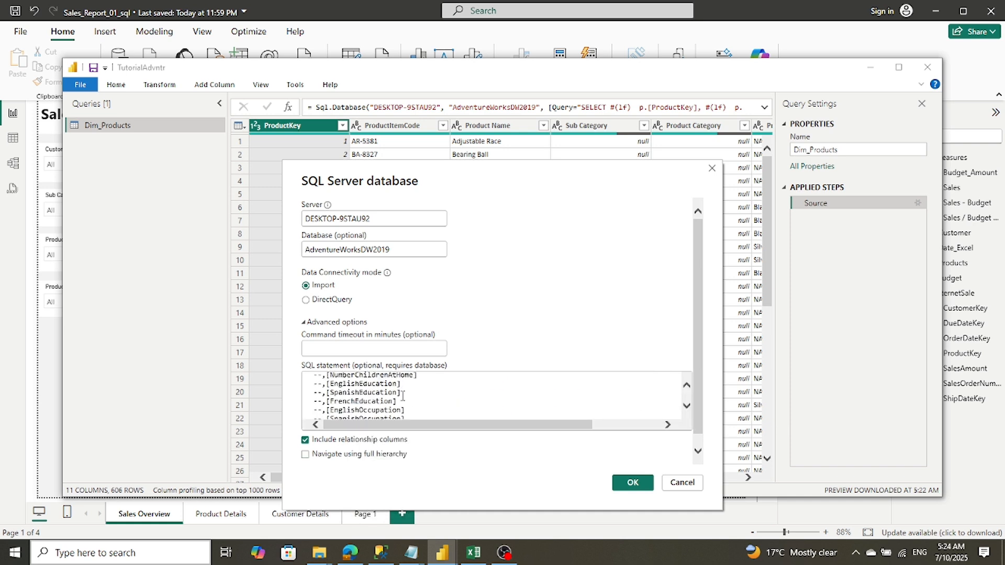
scroll(402, 396, "up", 8)
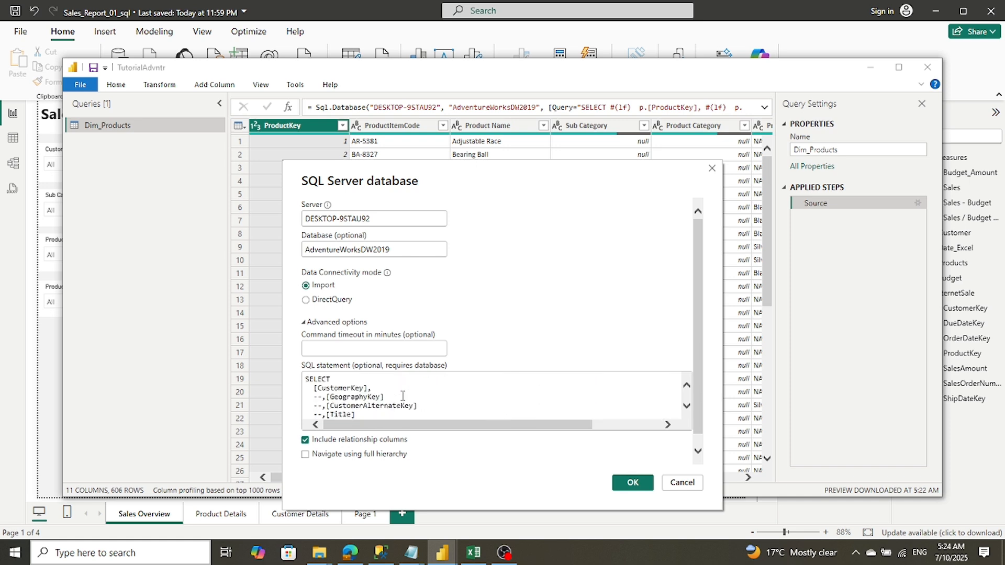
left_click(629, 482)
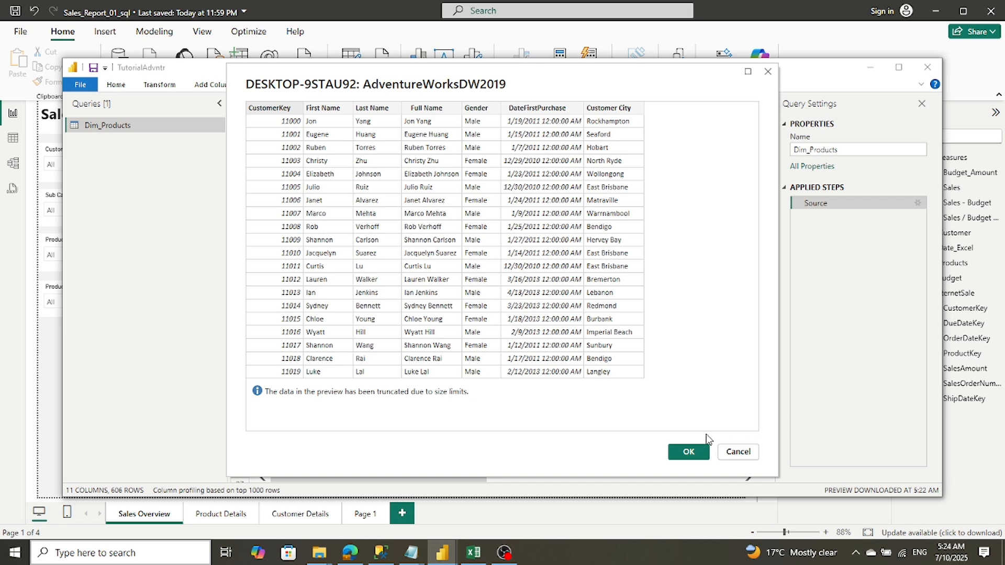
left_click(686, 453)
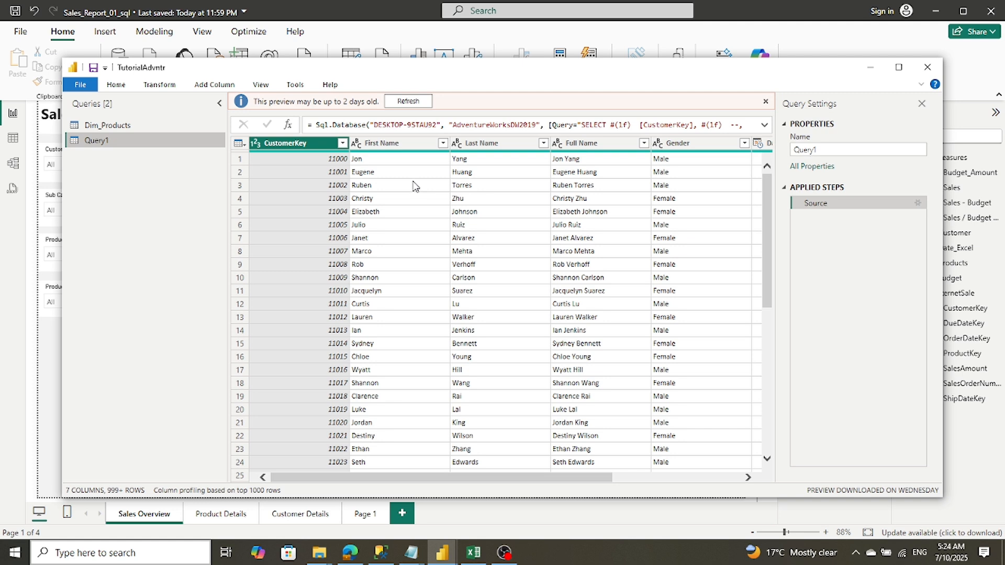
Close the open Sales_Report_01 report and save its changes
double_click(93, 145)
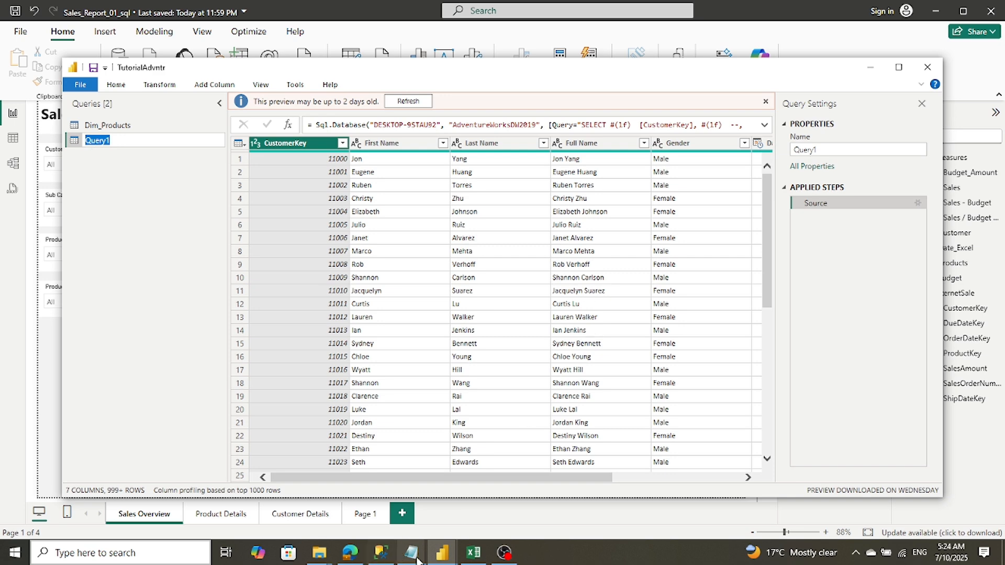
left_click(445, 555)
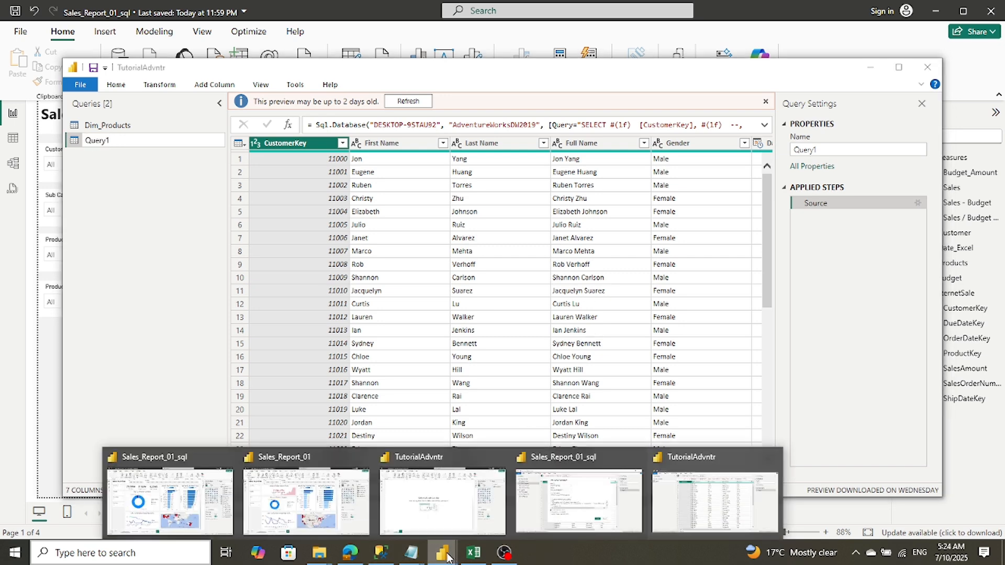
left_click(165, 512)
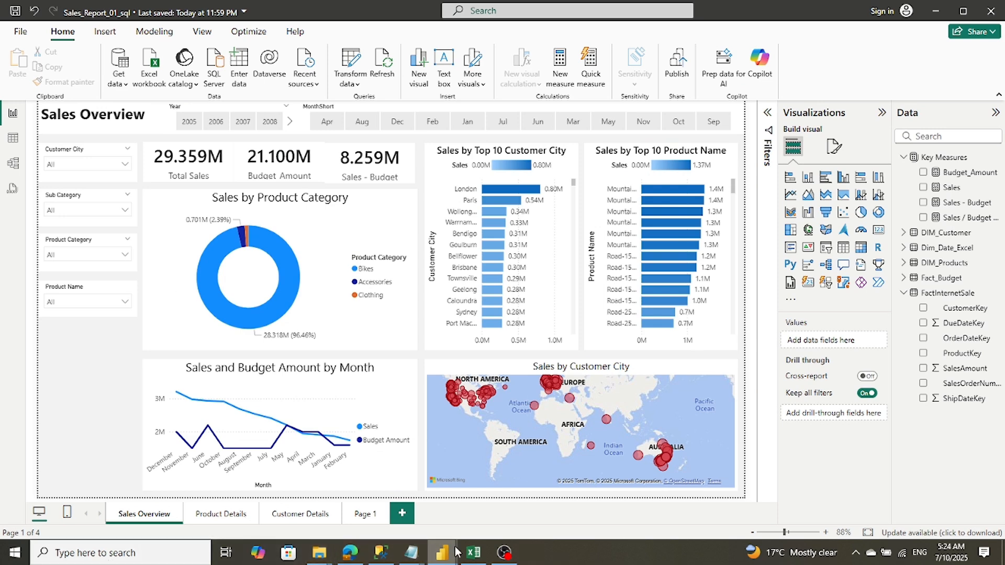
mouse_move(445, 550)
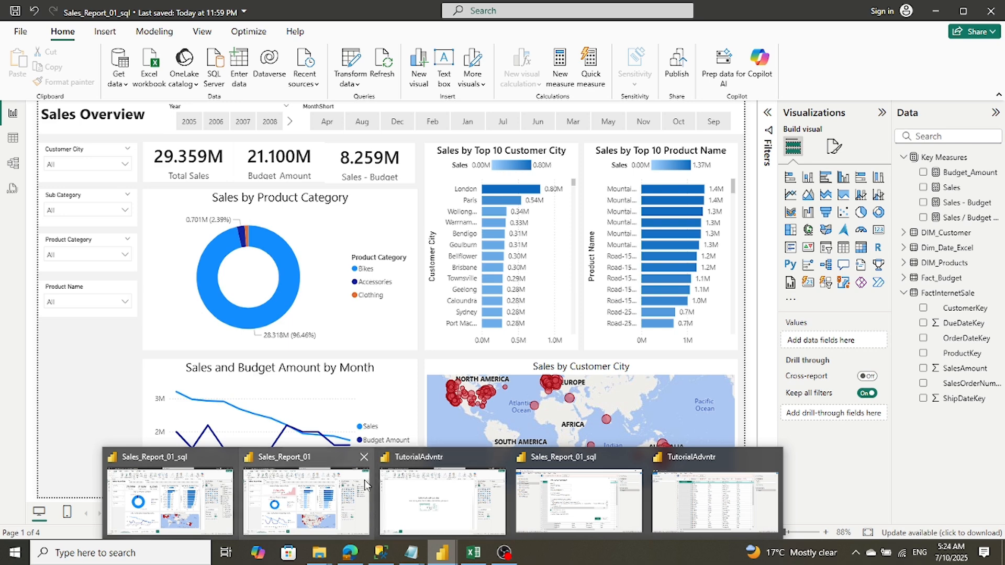
mouse_move(368, 485)
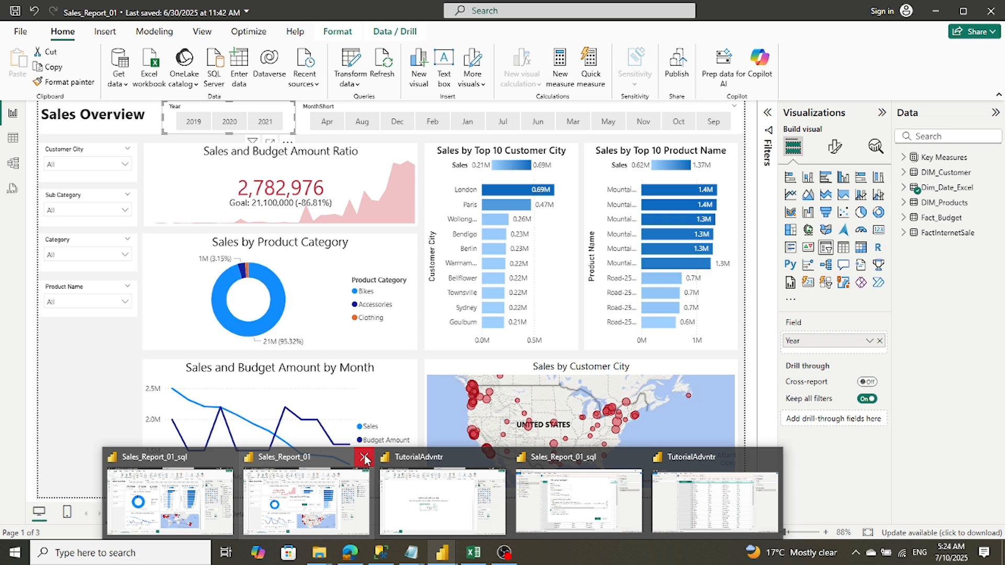
left_click(365, 459)
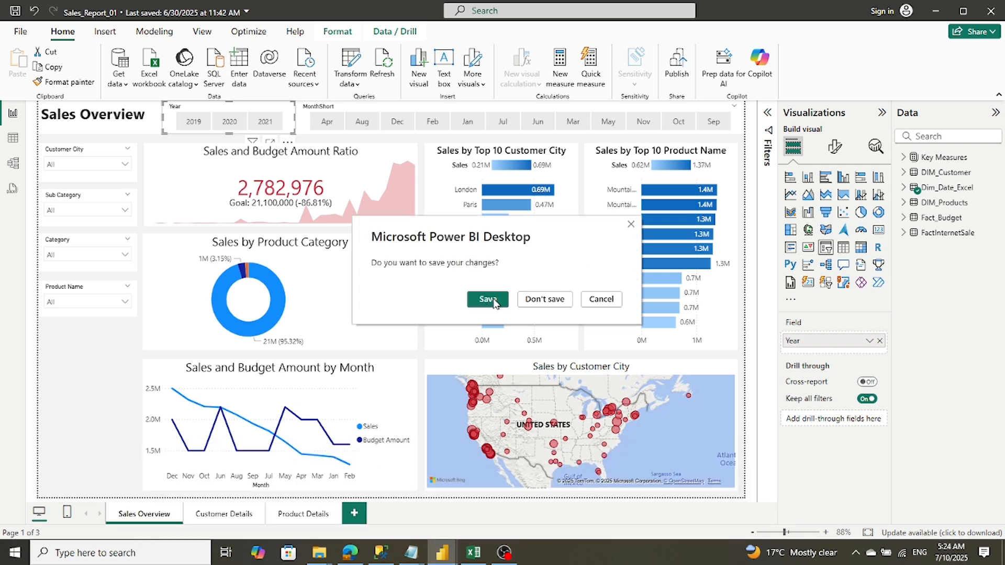
left_click(487, 300)
Switch to the Sales_Report_01_sql query editor, cancel its SQL Server source settings and copy the query name DIM_Customer
mouse_move(359, 557)
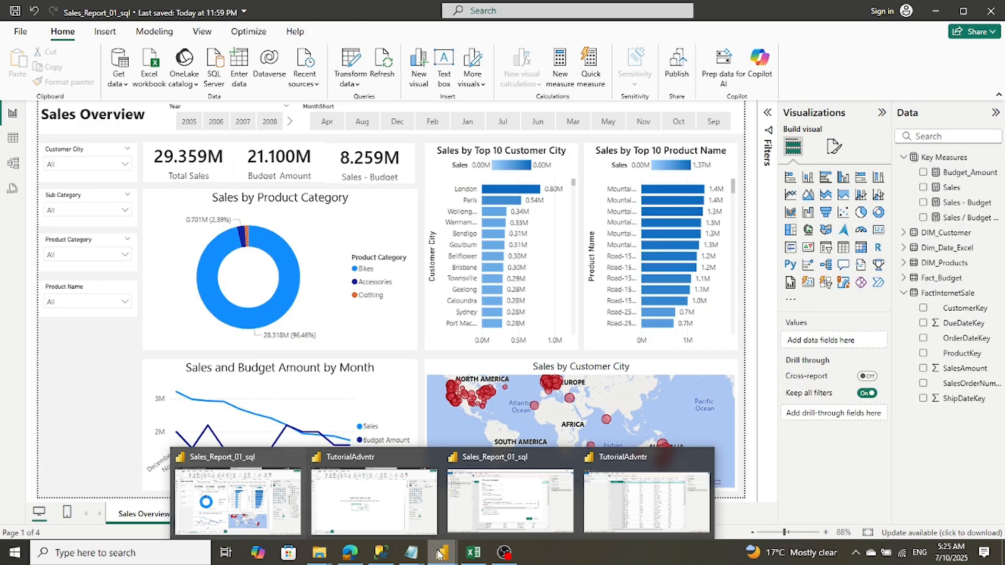
mouse_move(432, 518)
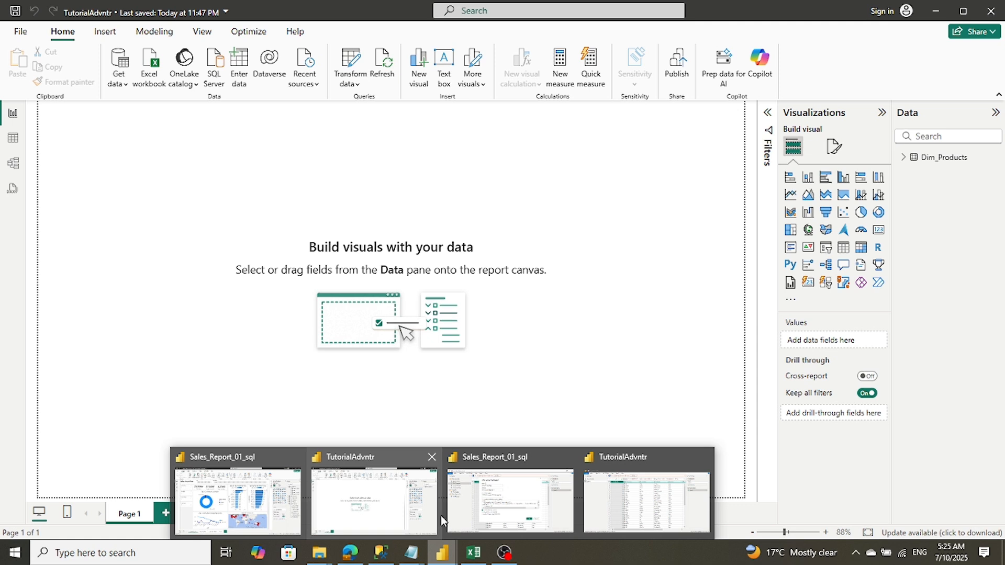
mouse_move(519, 526)
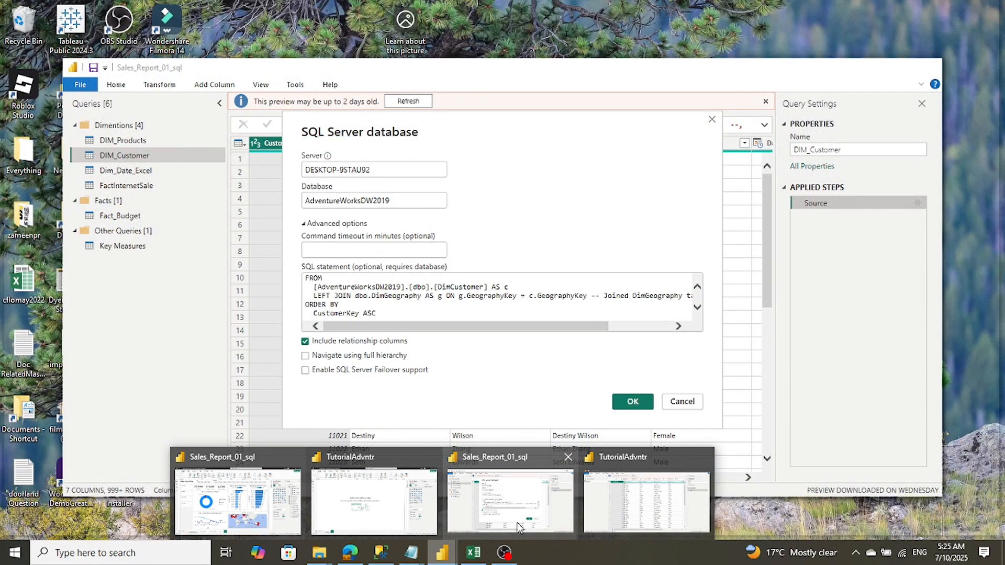
left_click(519, 526)
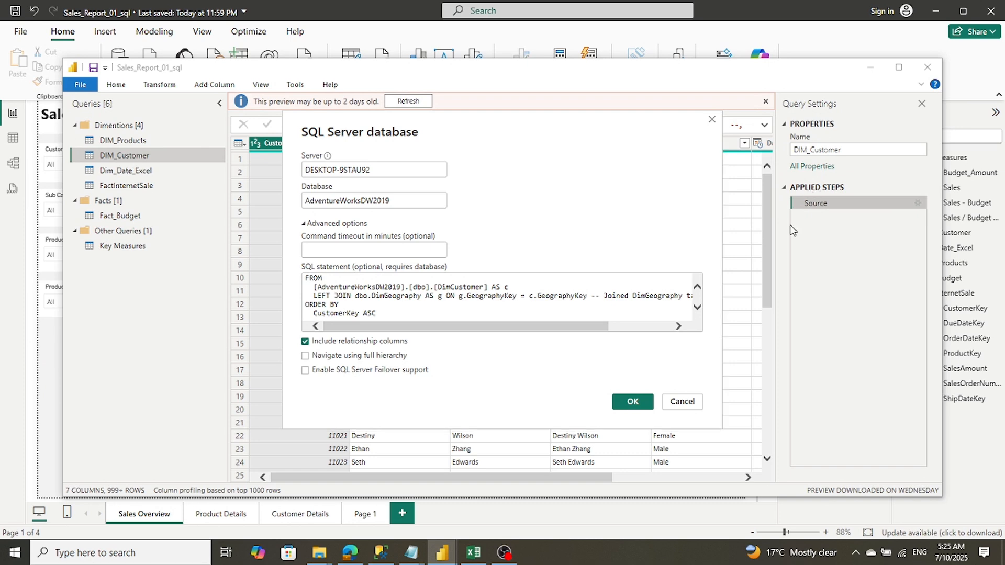
left_click(692, 401)
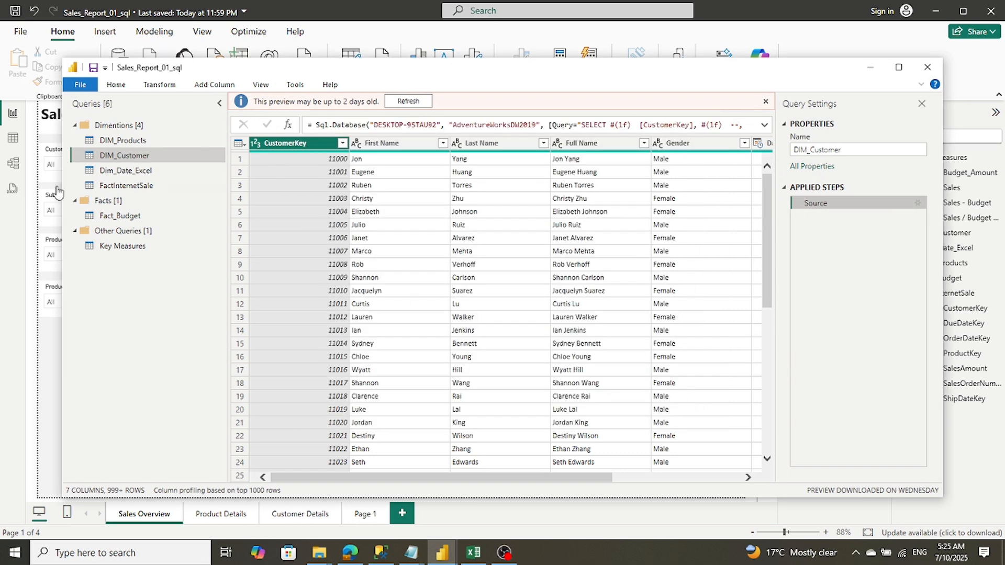
double_click(124, 156)
key("ctrl+c")
right_click(124, 154)
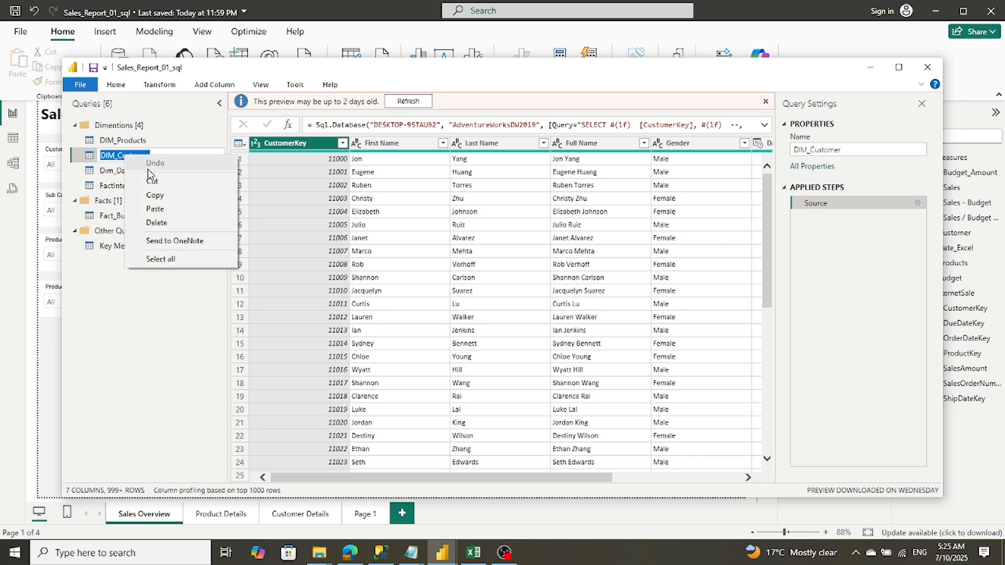
left_click(157, 195)
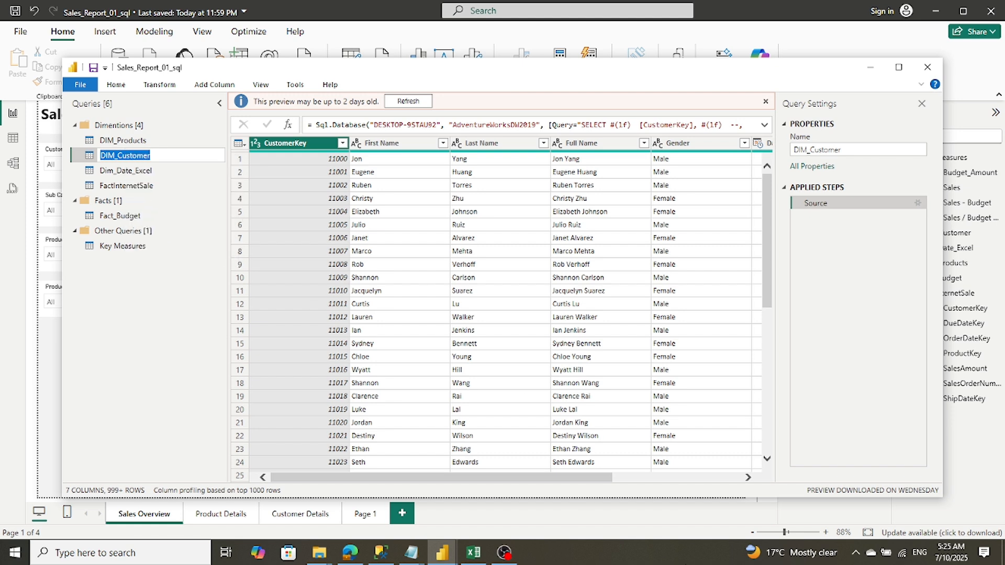
Switch to the TutorialAdvntr query editor, rename Query1 as DIM_Customer and apply the query changes
left_click(442, 552)
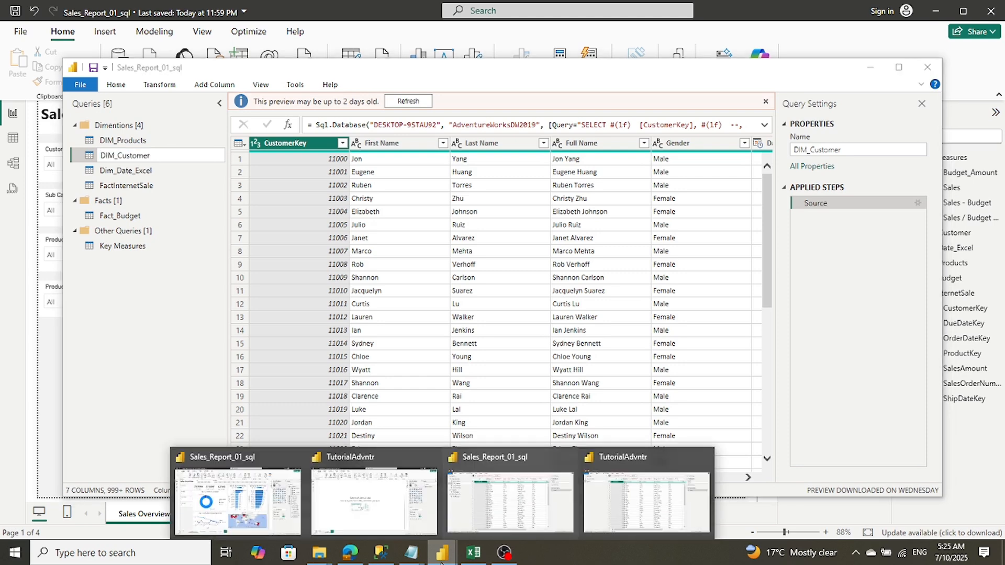
left_click(595, 522)
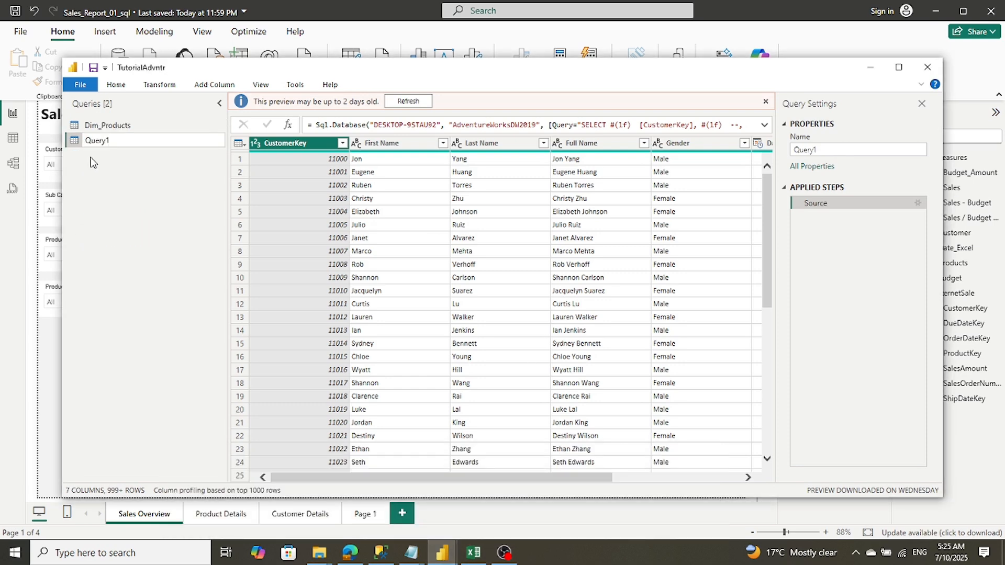
double_click(93, 139)
right_click(92, 139)
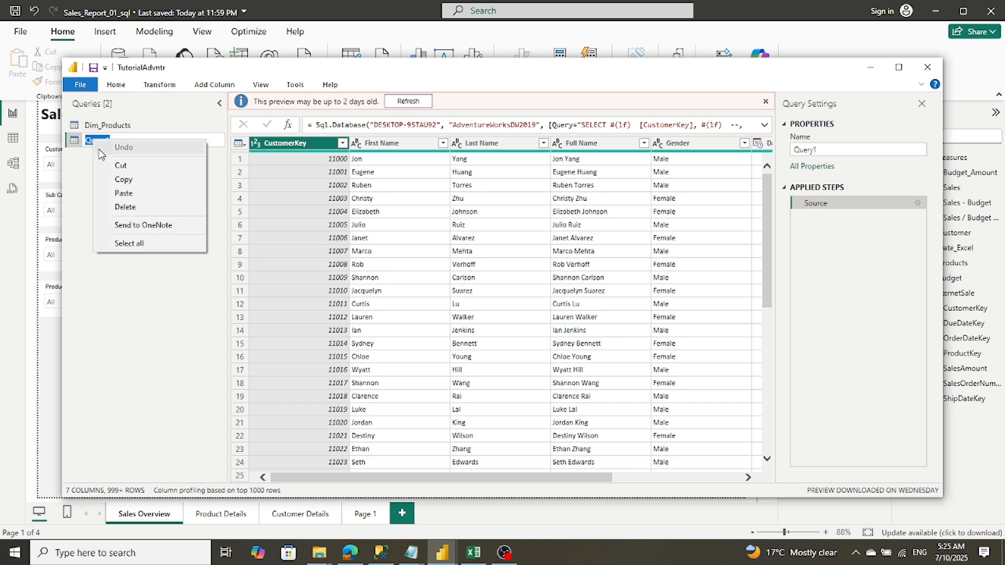
left_click(124, 193)
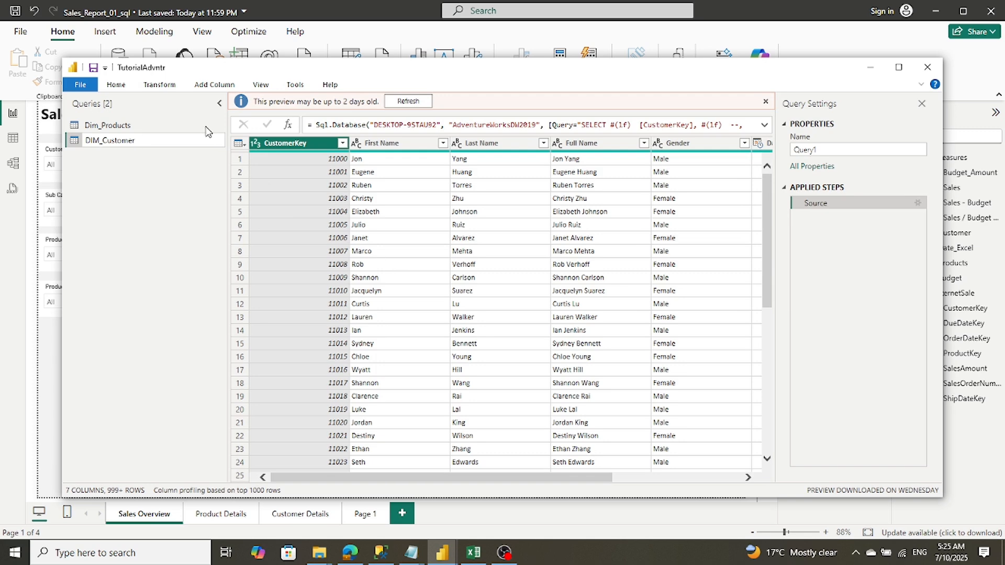
left_click(80, 85)
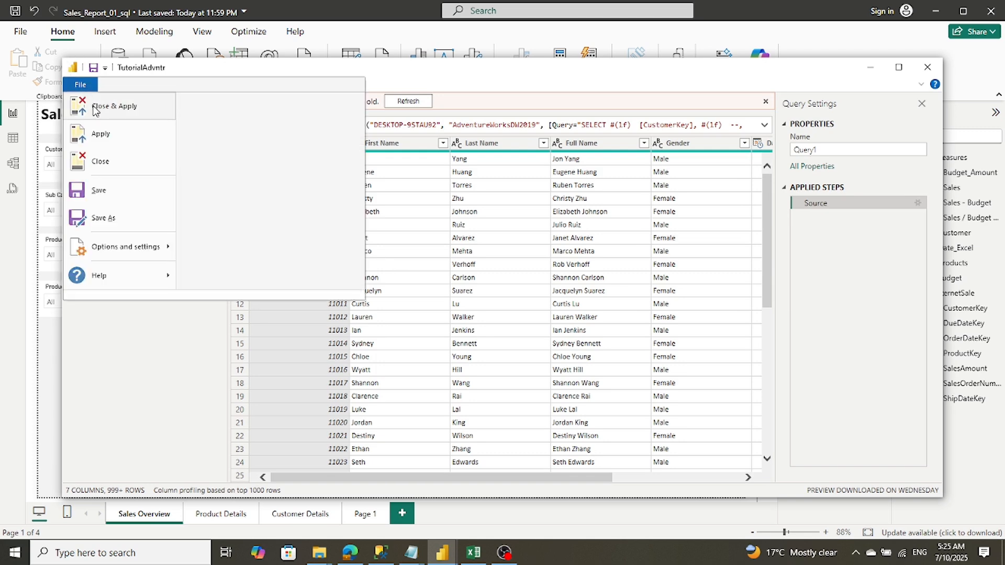
left_click(100, 134)
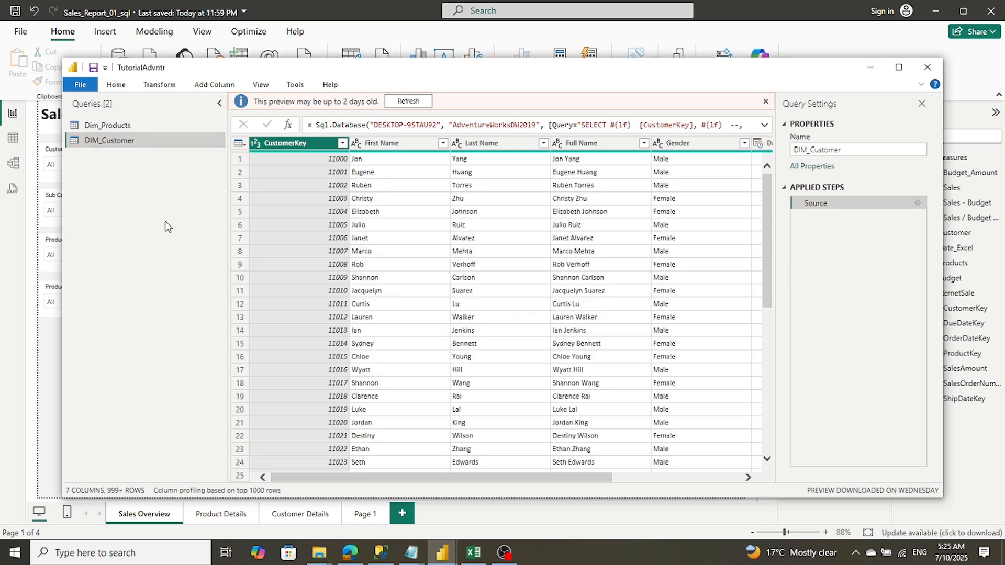
Start a new SQL Server source in the TutorialAdvntr query editor
left_click(124, 92)
left_click(126, 129)
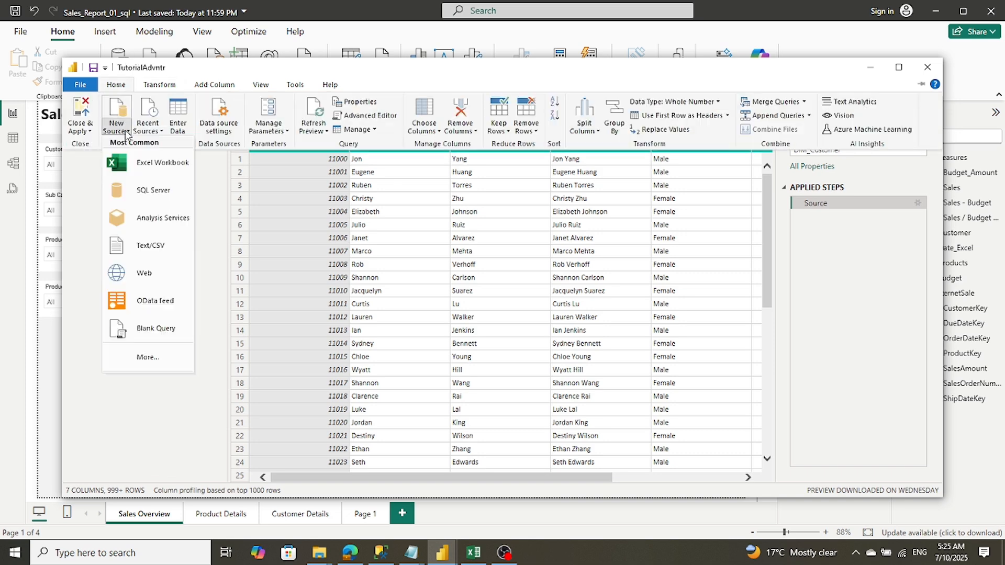
left_click(146, 190)
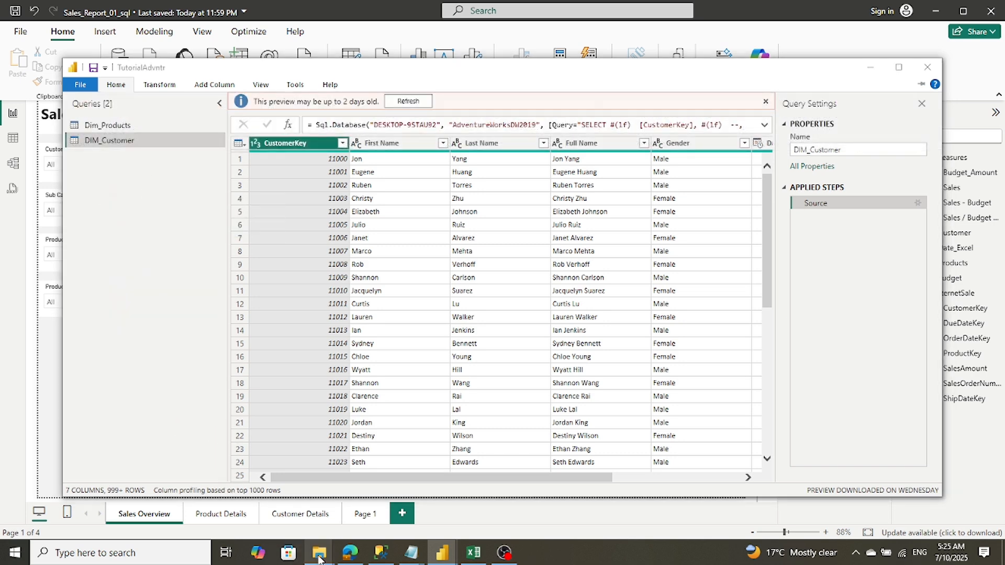
Switch to SQL Server Management Studio, start a Database Engine connection and copy the server name DESKTOP-9STAU92
left_click(377, 559)
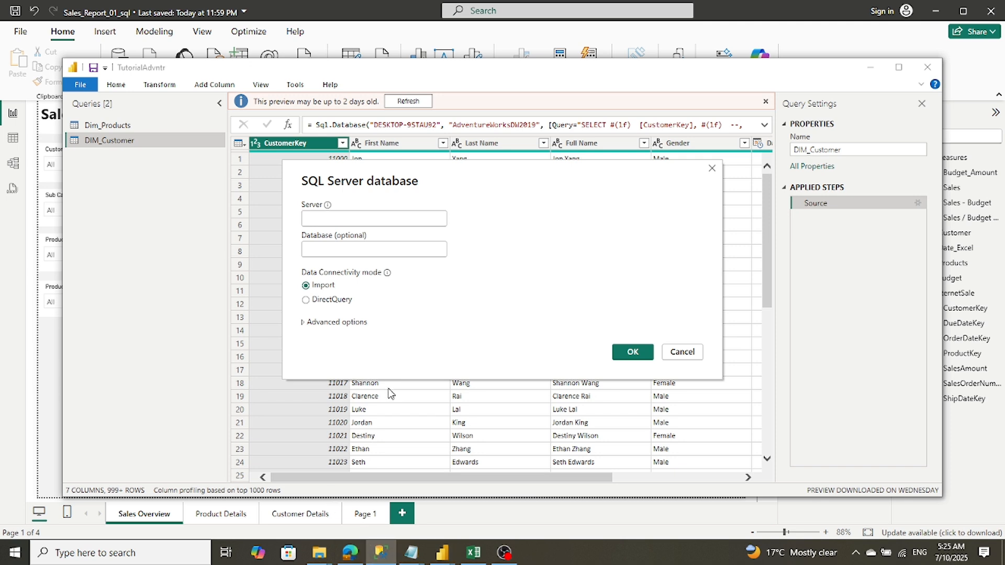
left_click(376, 556)
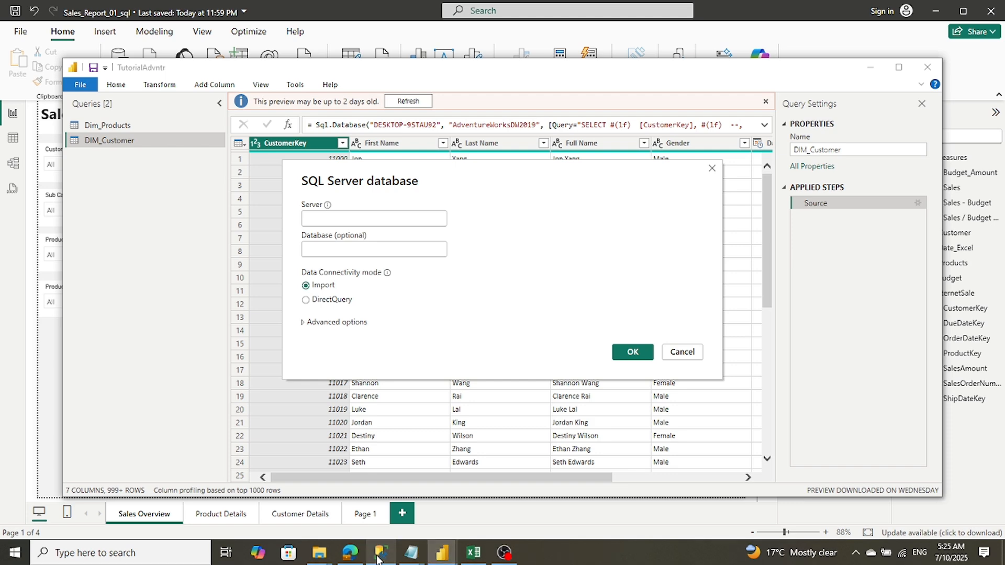
left_click(378, 558)
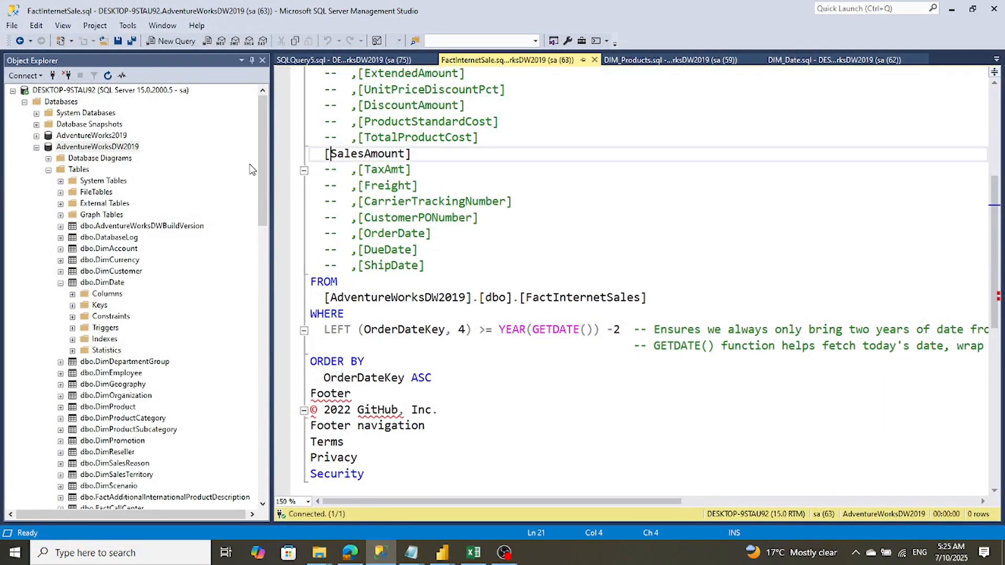
left_click(25, 75)
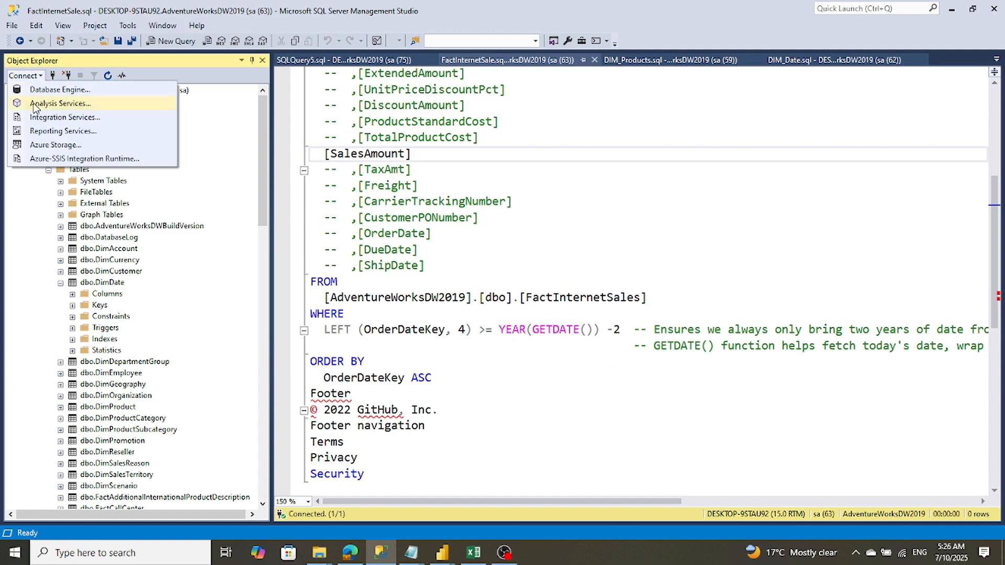
left_click(37, 92)
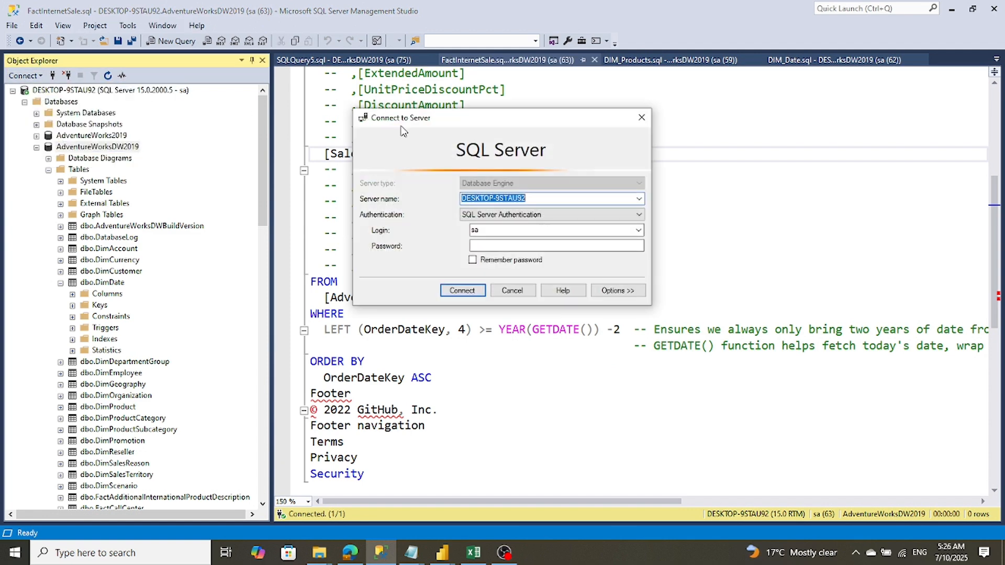
right_click(501, 201)
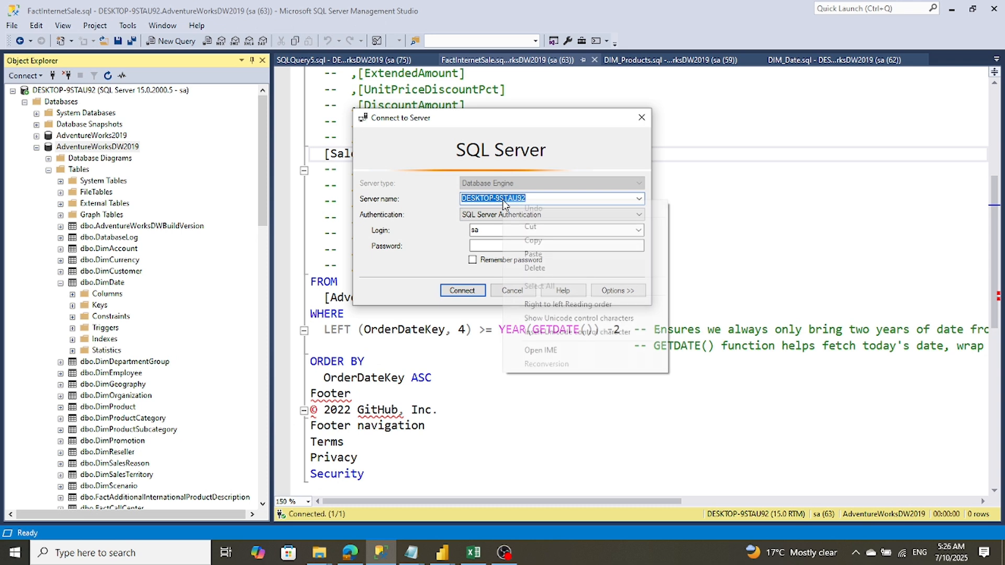
left_click(530, 237)
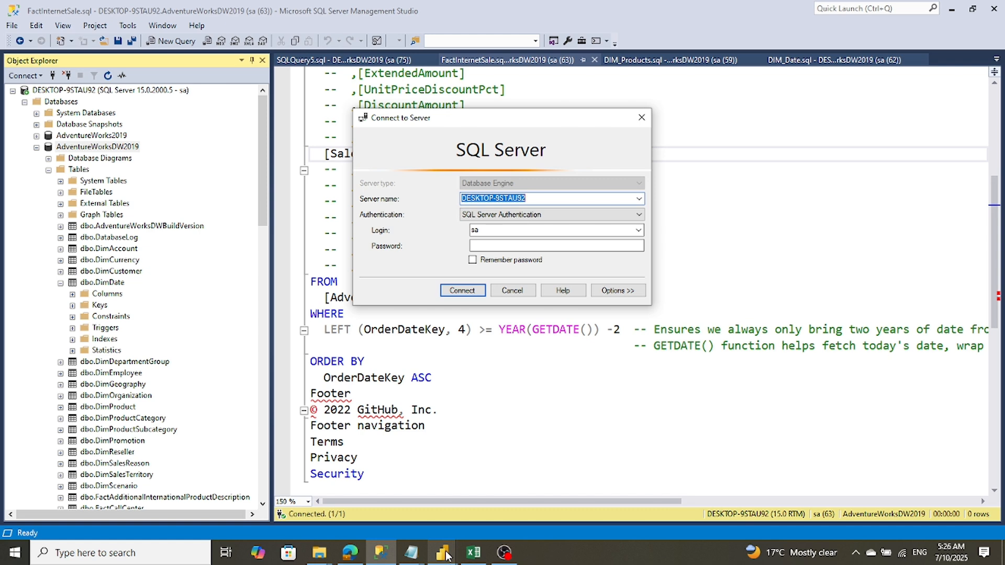
Switch back to the TutorialAdvntr query editor in Power BI and set the new source's server to DESKTOP-9STAU92
left_click(391, 551)
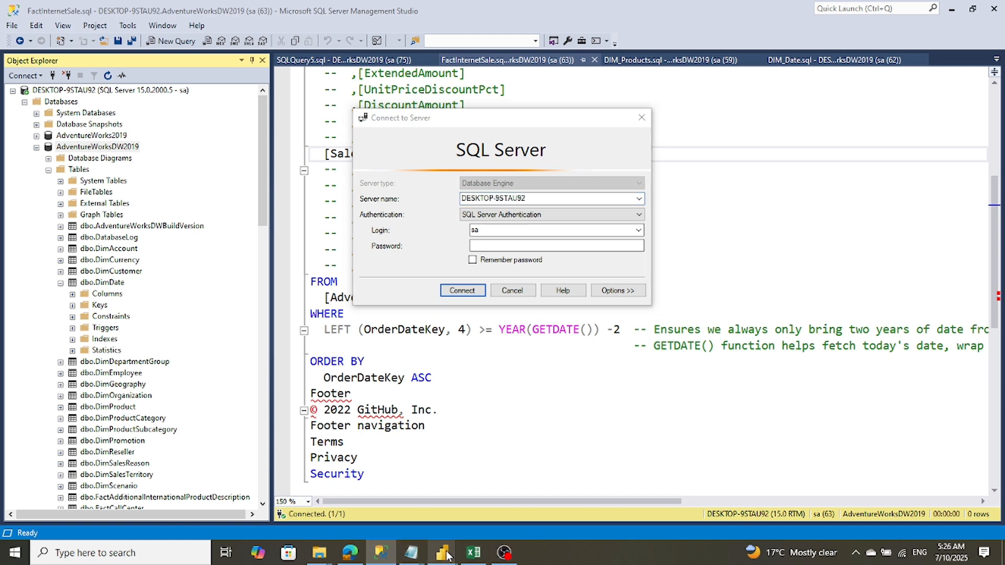
mouse_move(445, 554)
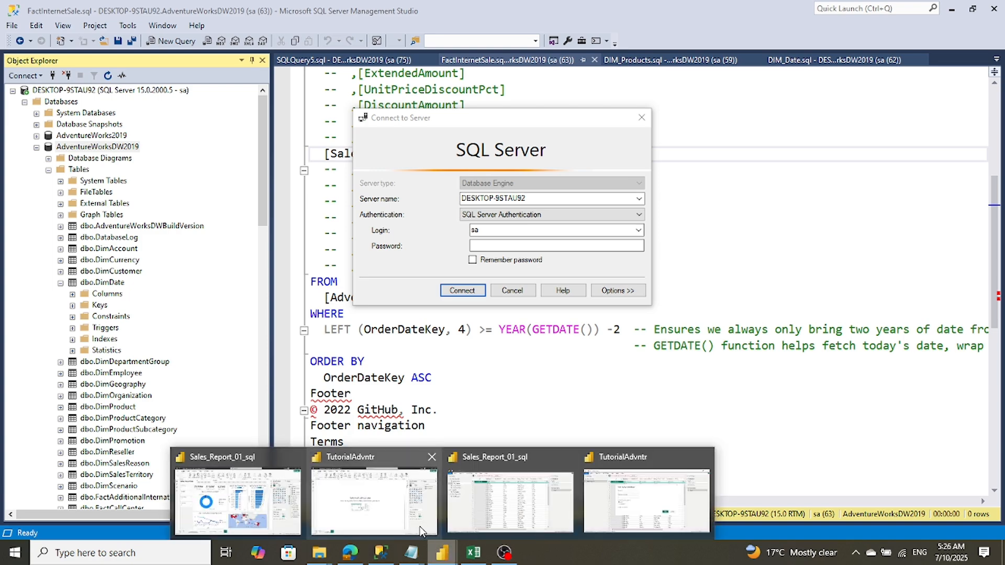
mouse_move(422, 531)
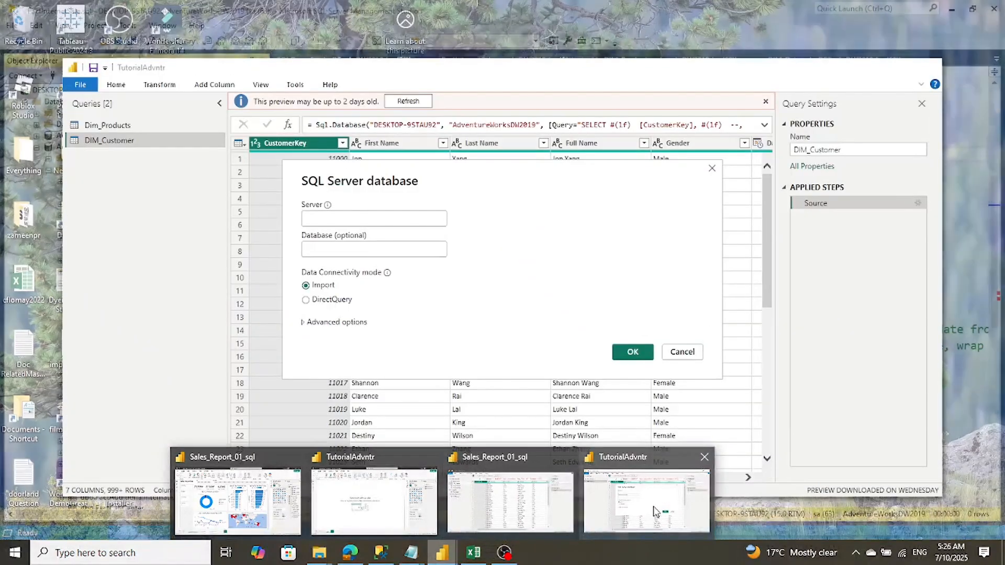
left_click(602, 529)
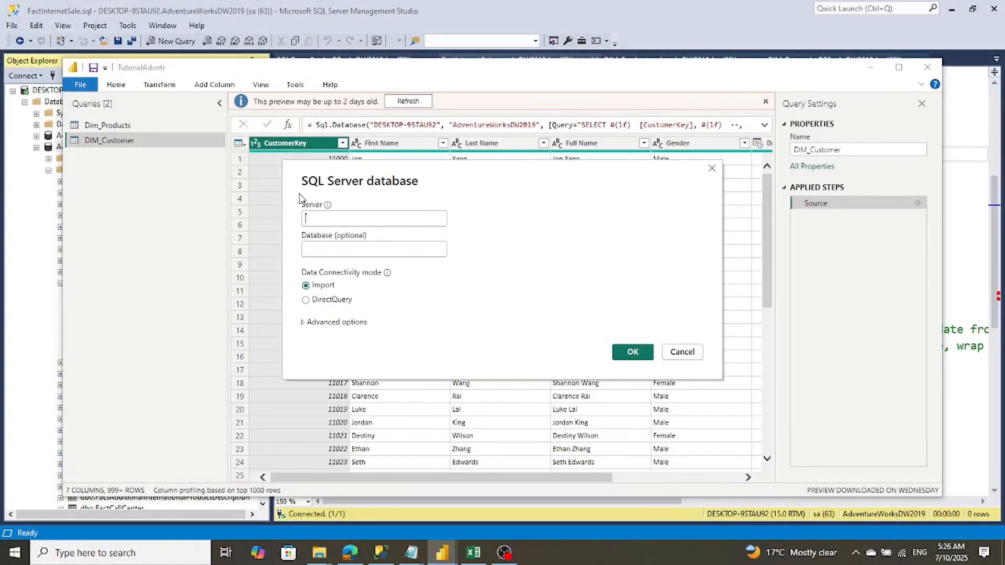
right_click(341, 220)
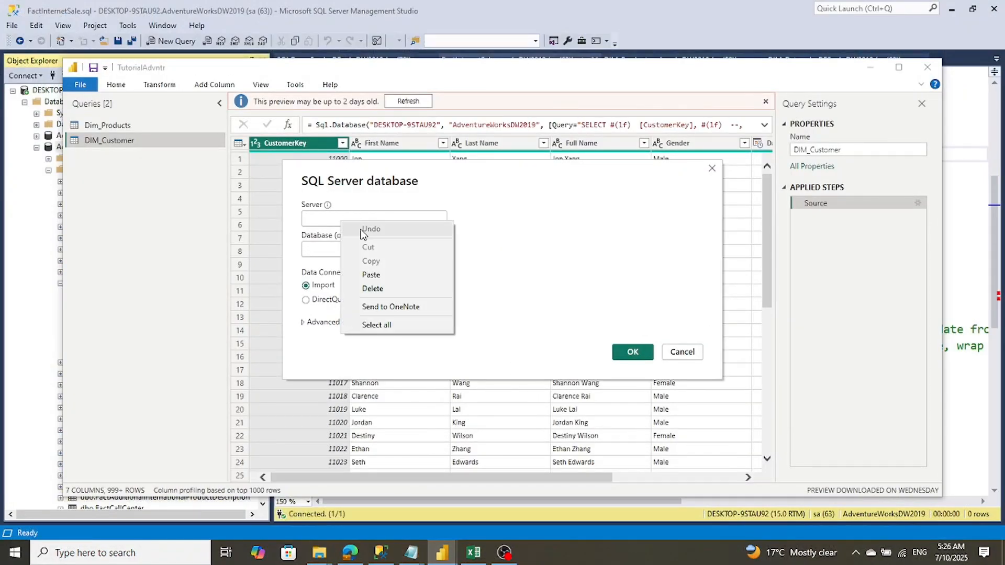
left_click(380, 273)
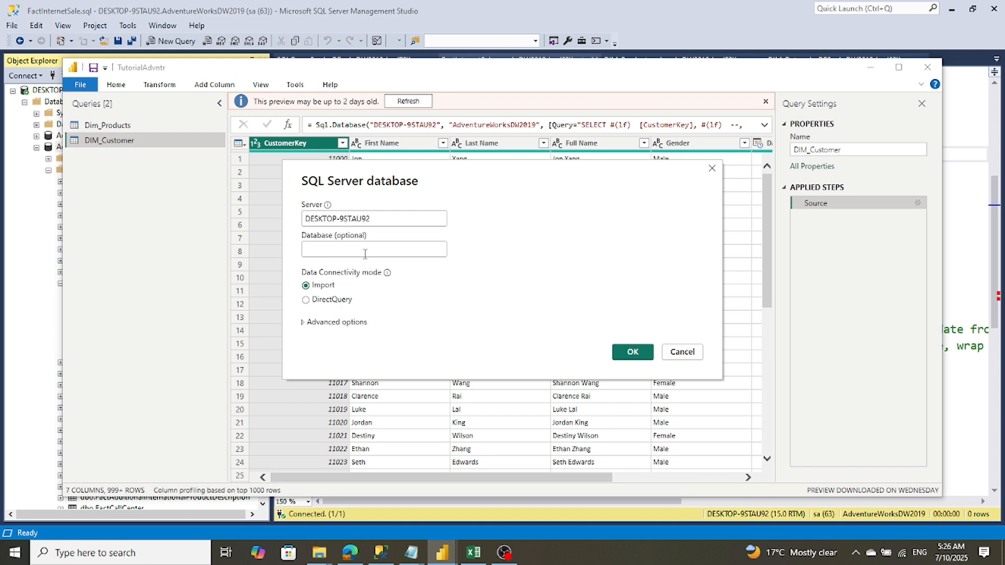
left_click(364, 254)
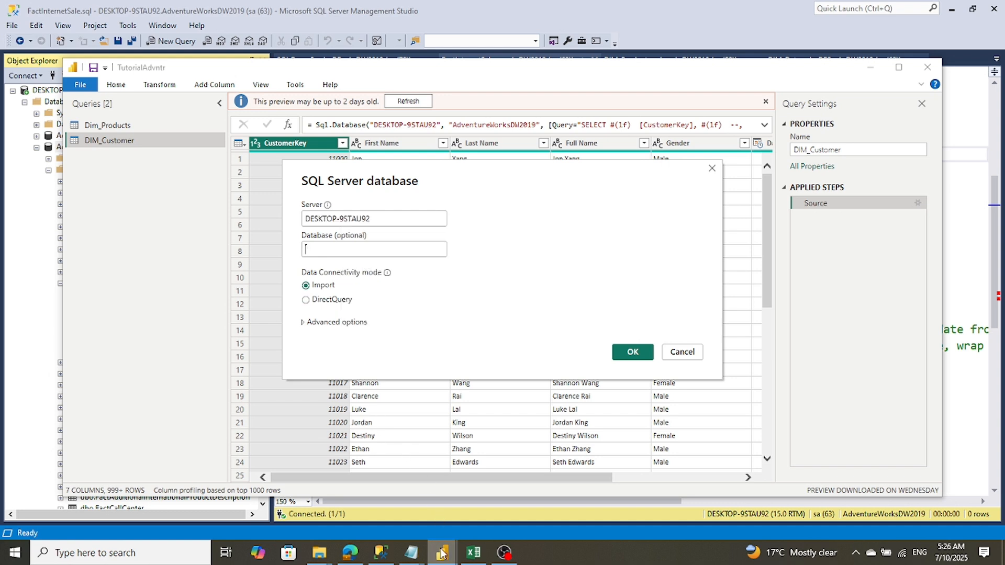
Switch to SQL Server Management Studio, cancel the server connection and copy the database name AdventureWorksDW2019
mouse_move(443, 556)
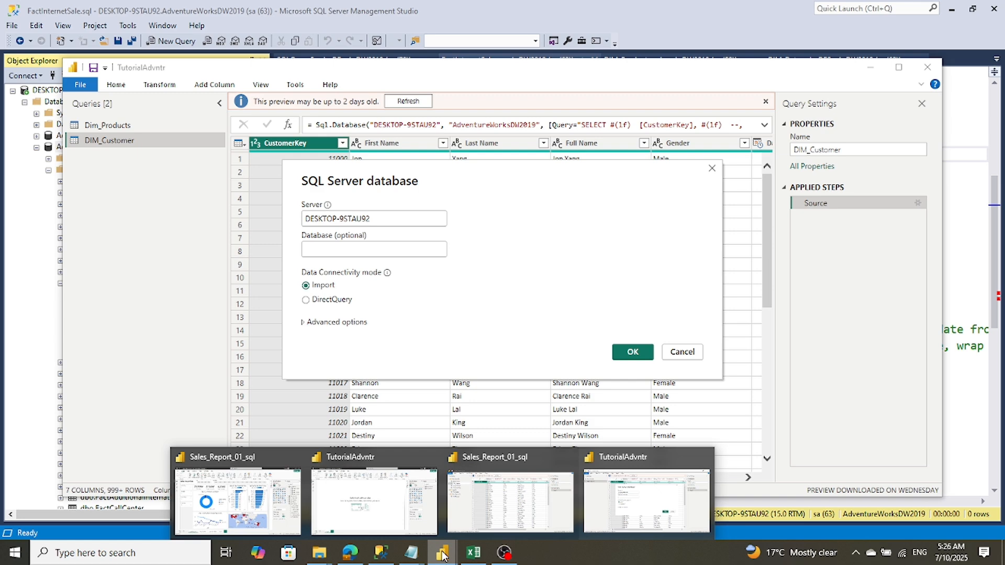
left_click(370, 557)
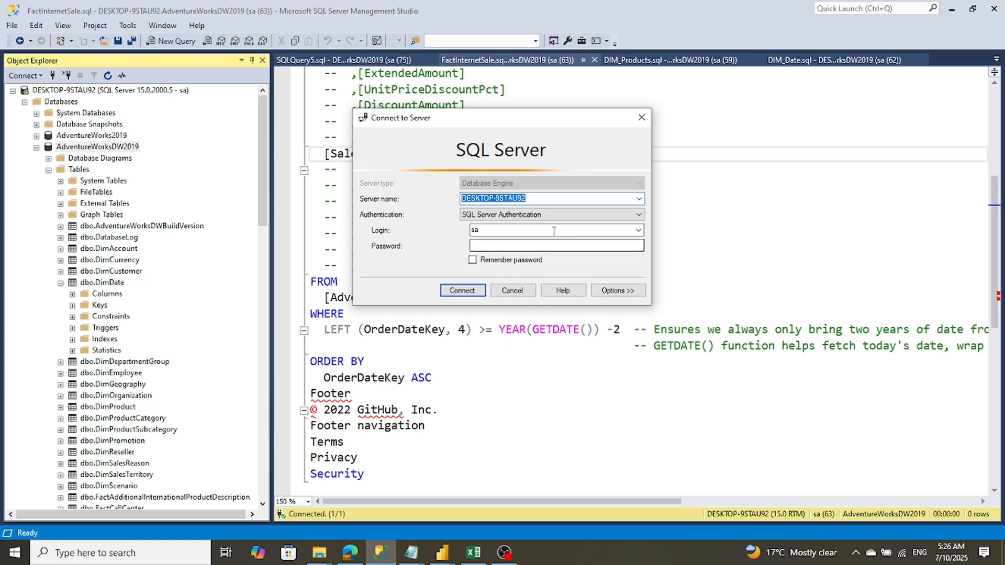
left_click(512, 291)
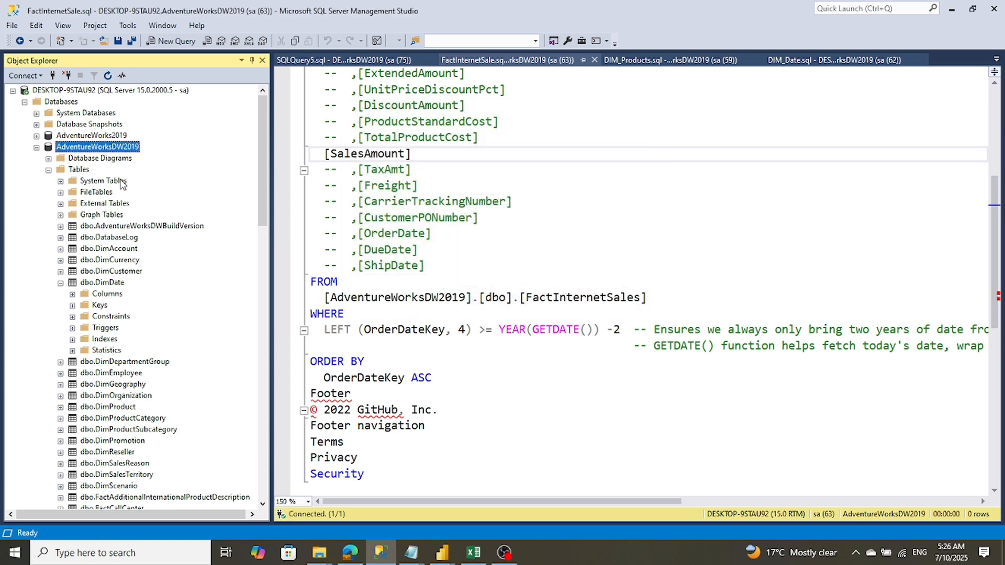
left_click(113, 148)
right_click(113, 148)
left_click(136, 187)
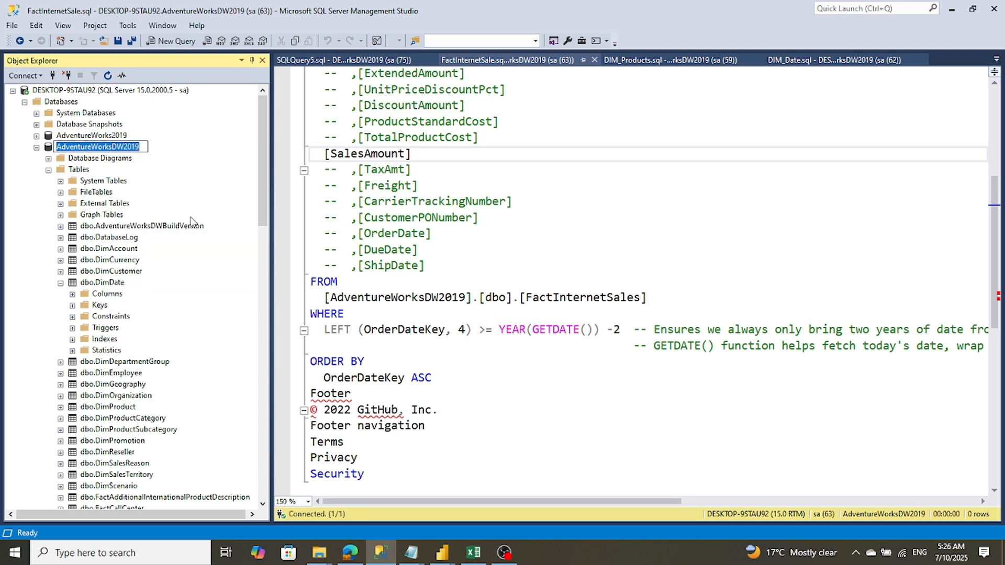
Switch back to the TutorialAdvntr query editor in Power BI, set the new source's database to AdventureWorksDW2019 and expand its advanced options
left_click(443, 550)
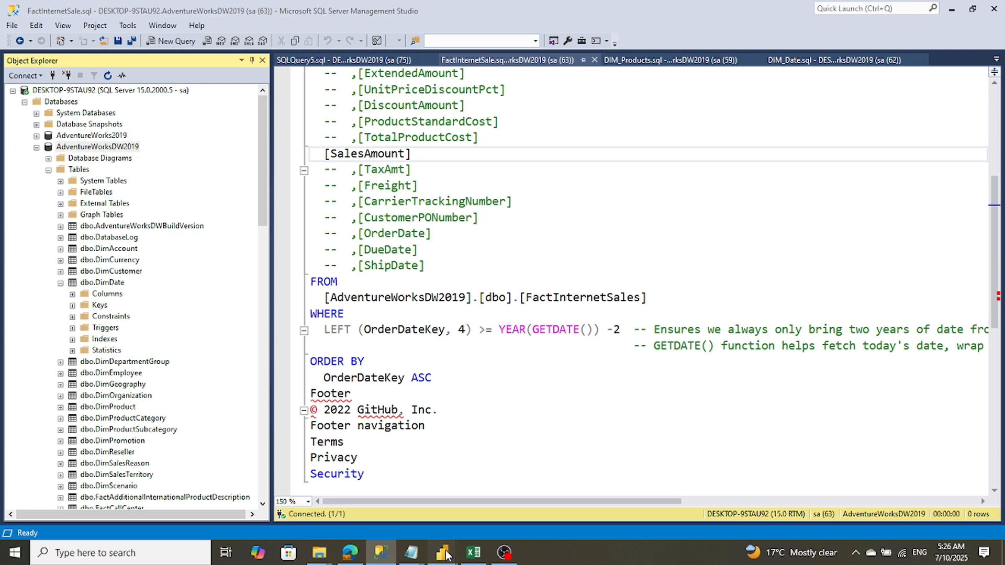
left_click(636, 519)
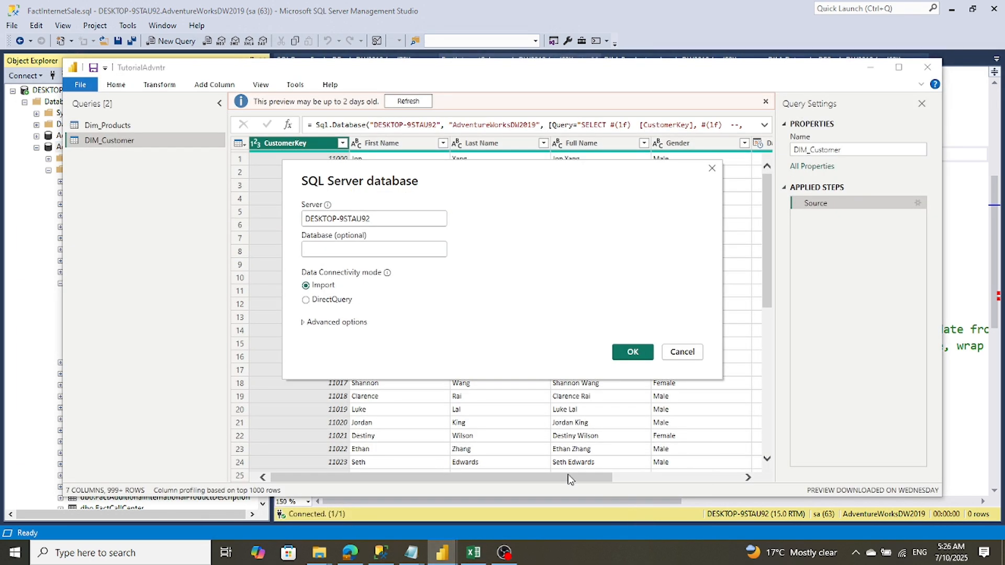
right_click(320, 247)
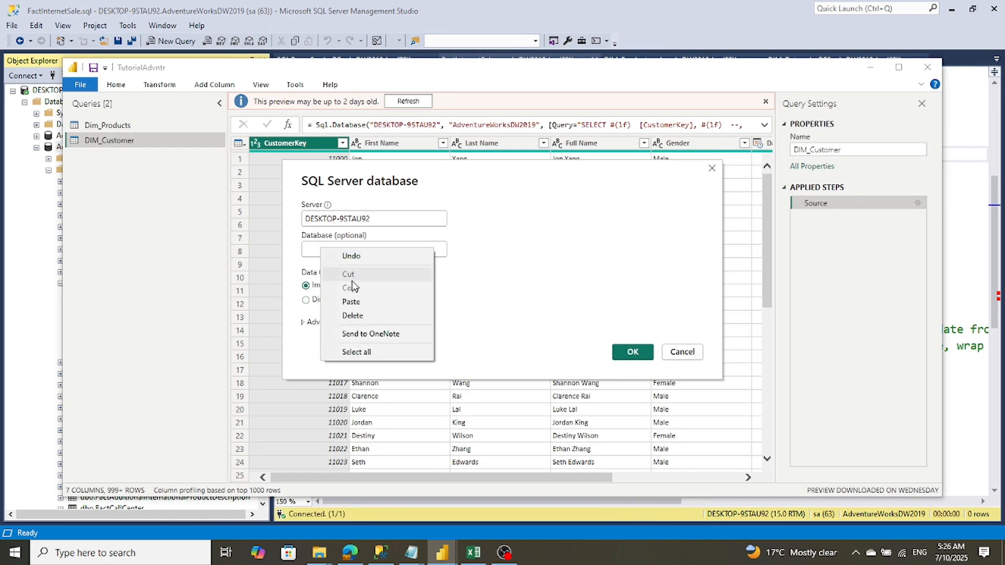
left_click(354, 304)
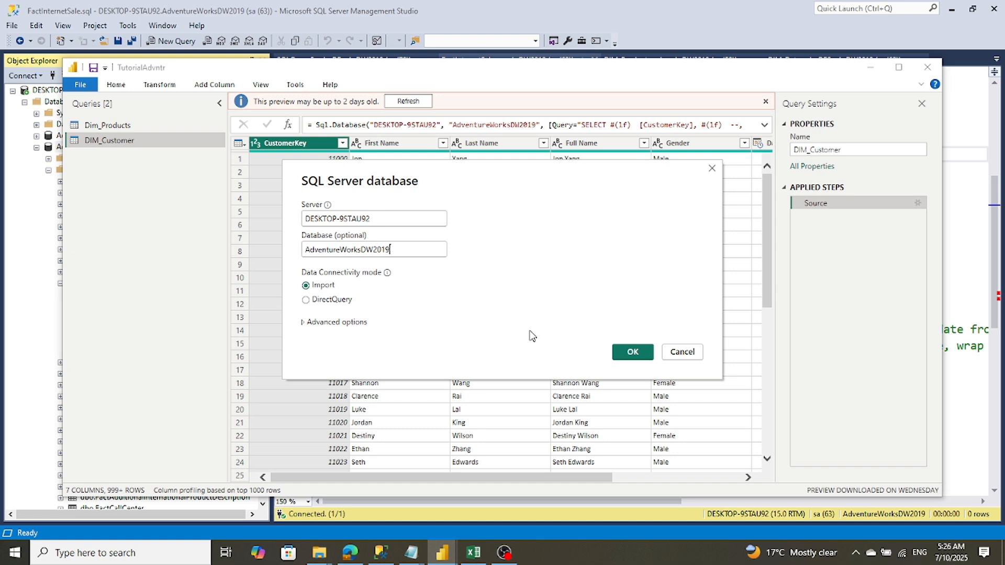
left_click(309, 323)
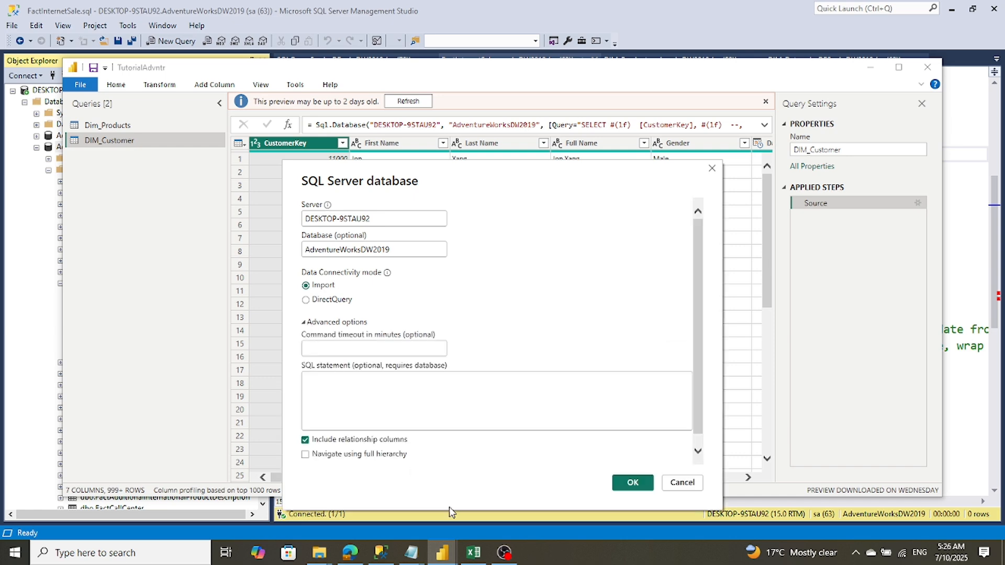
Switch to the Sales_Report_01_sql query editor and copy the full SQL statement from the source settings of Dim_Date_Excel
mouse_move(443, 553)
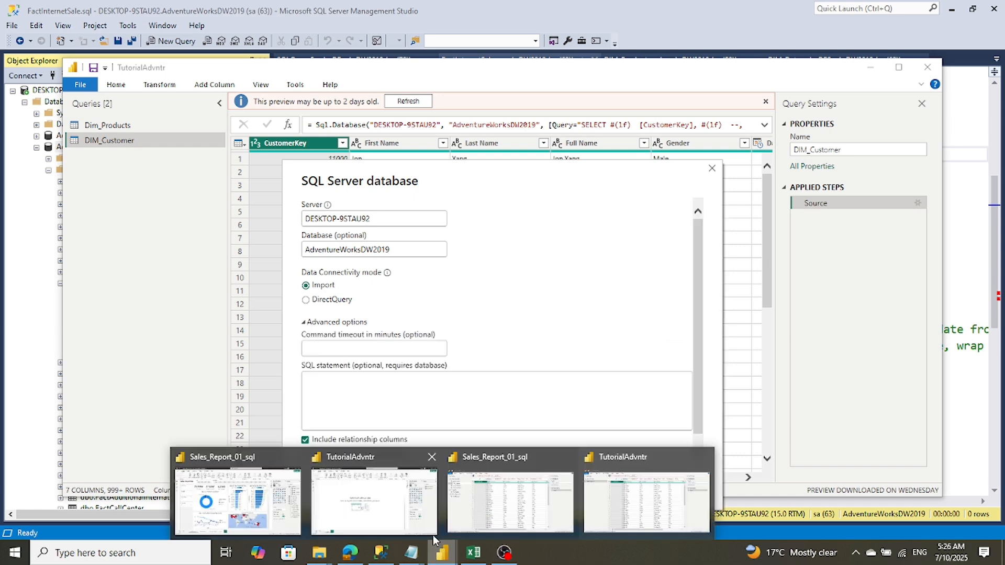
left_click(249, 505)
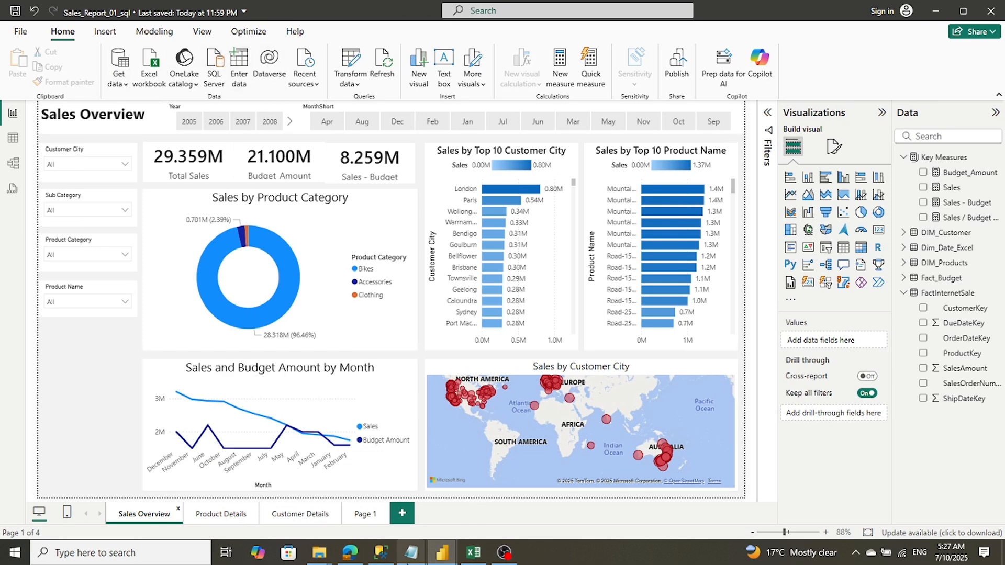
mouse_move(443, 557)
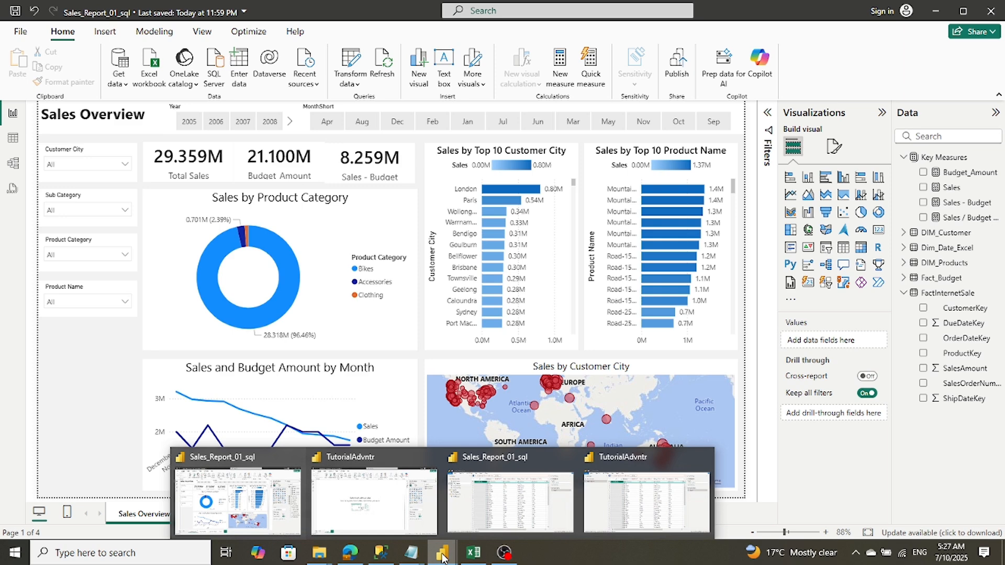
left_click(555, 516)
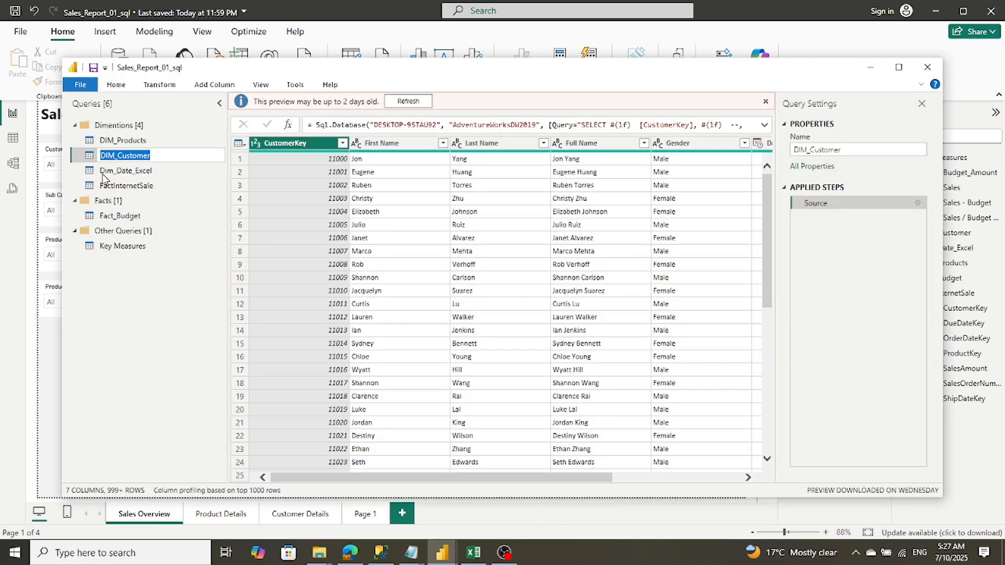
left_click(194, 251)
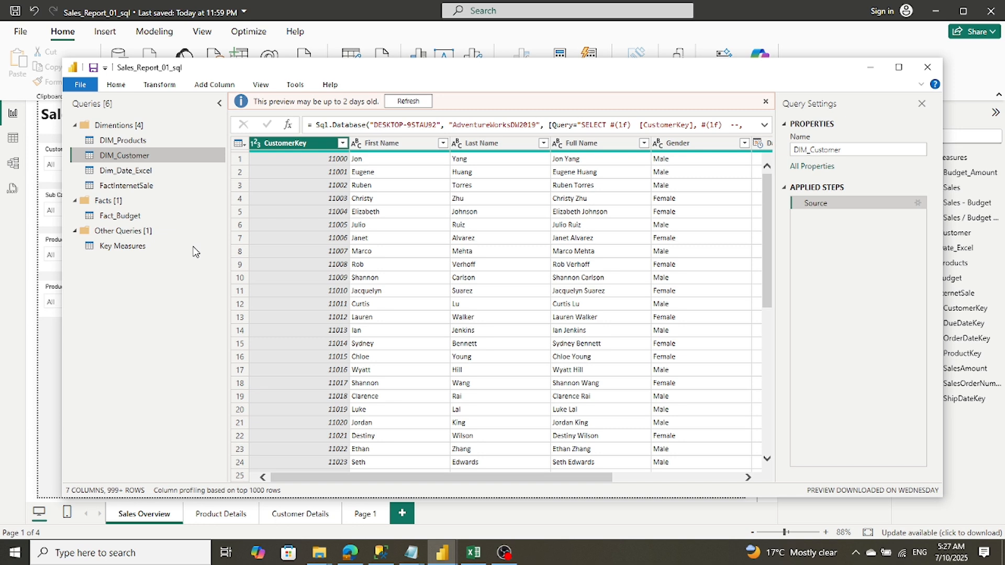
left_click(118, 170)
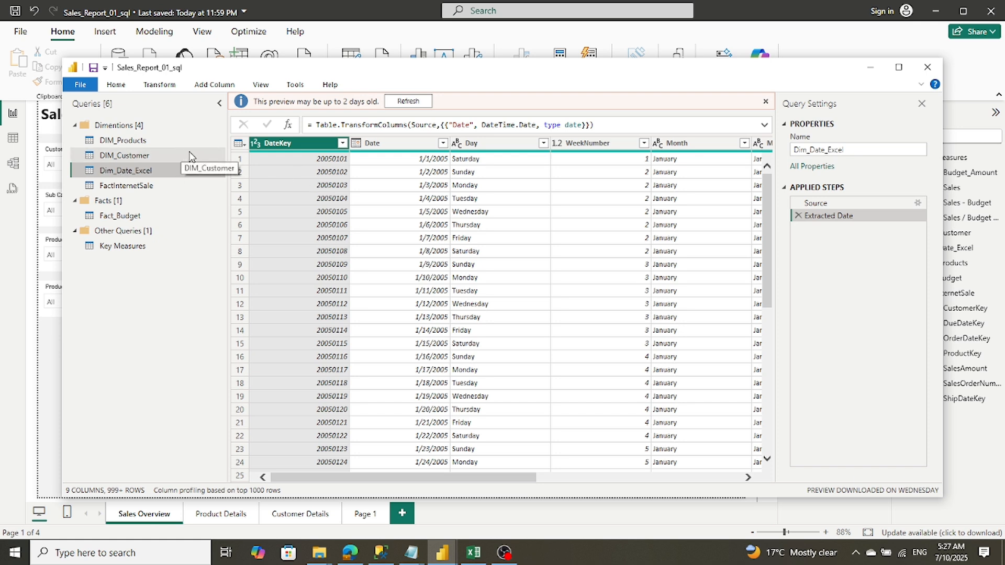
left_click(919, 202)
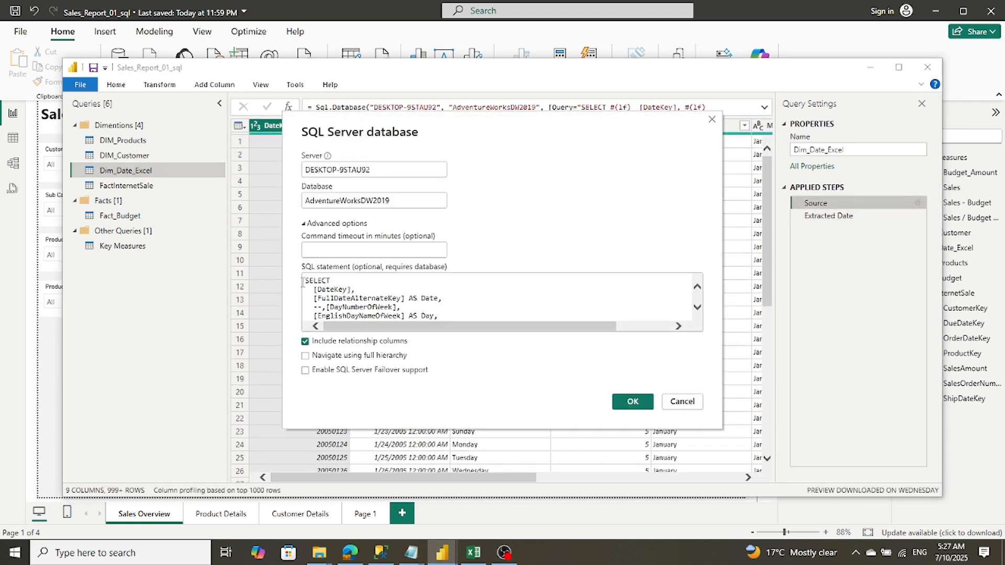
left_click_drag(303, 281, 355, 328)
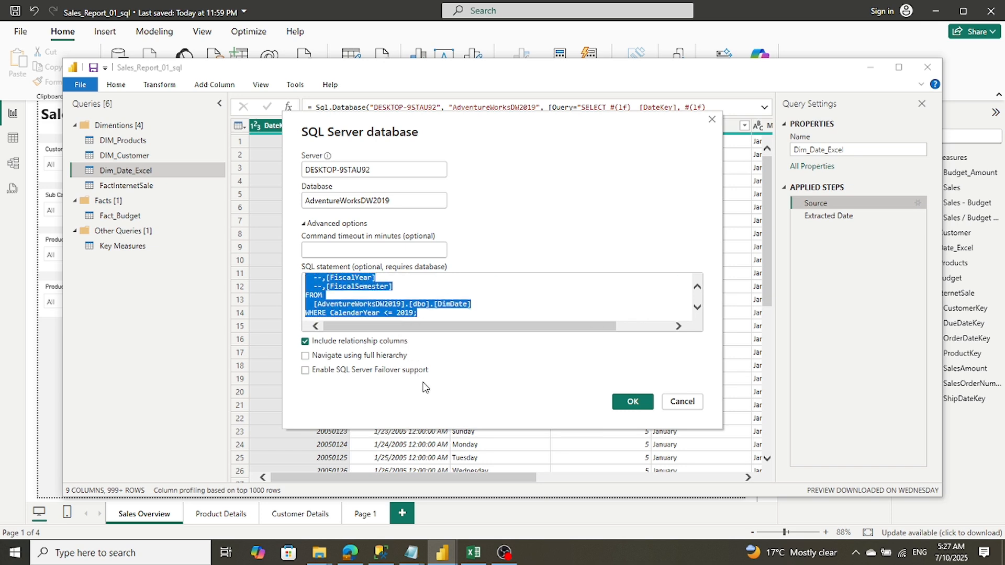
right_click(334, 312)
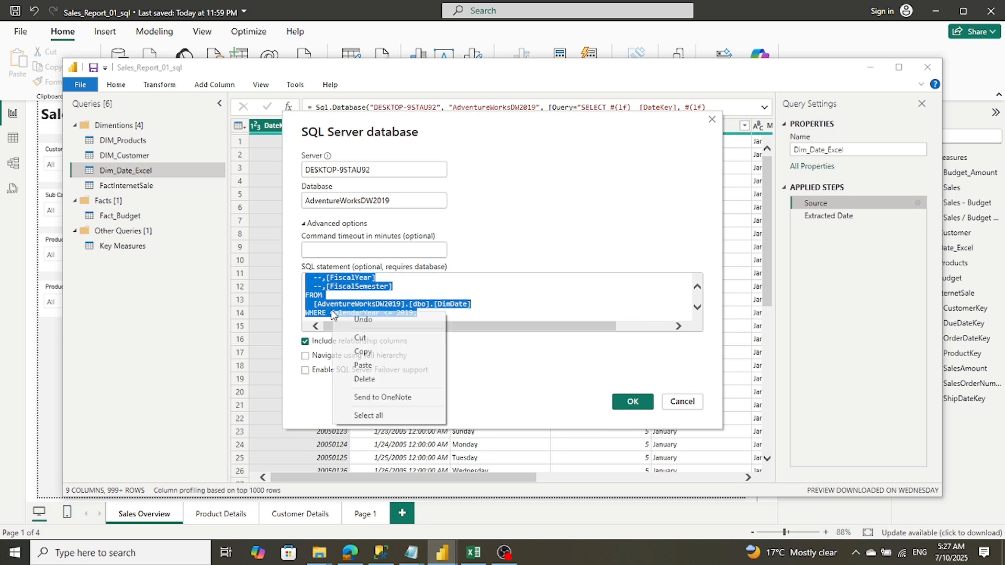
left_click(368, 350)
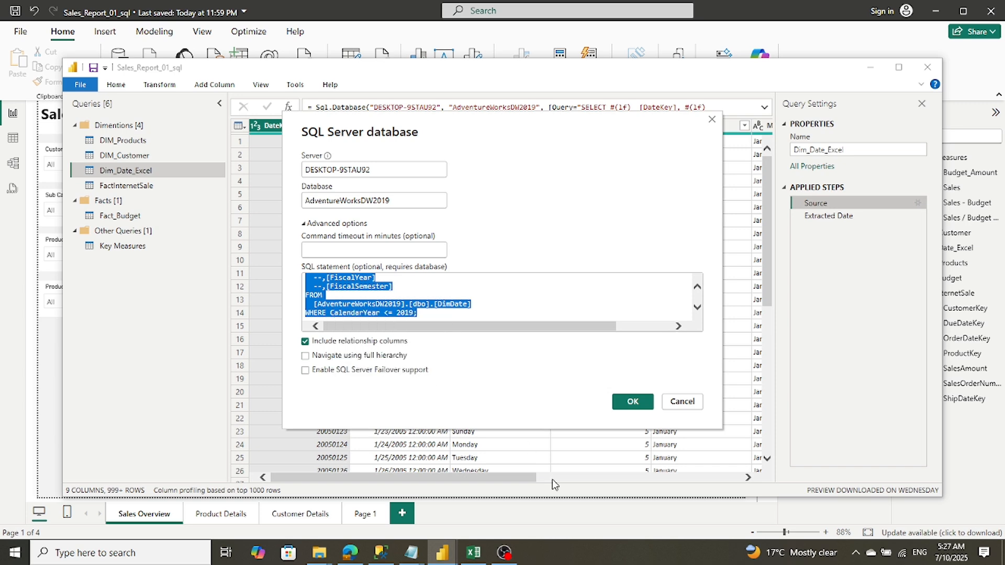
Switch back to the TutorialAdvntr query editor, paste the date query as the new source's SQL statement and load it as a query
left_click(444, 553)
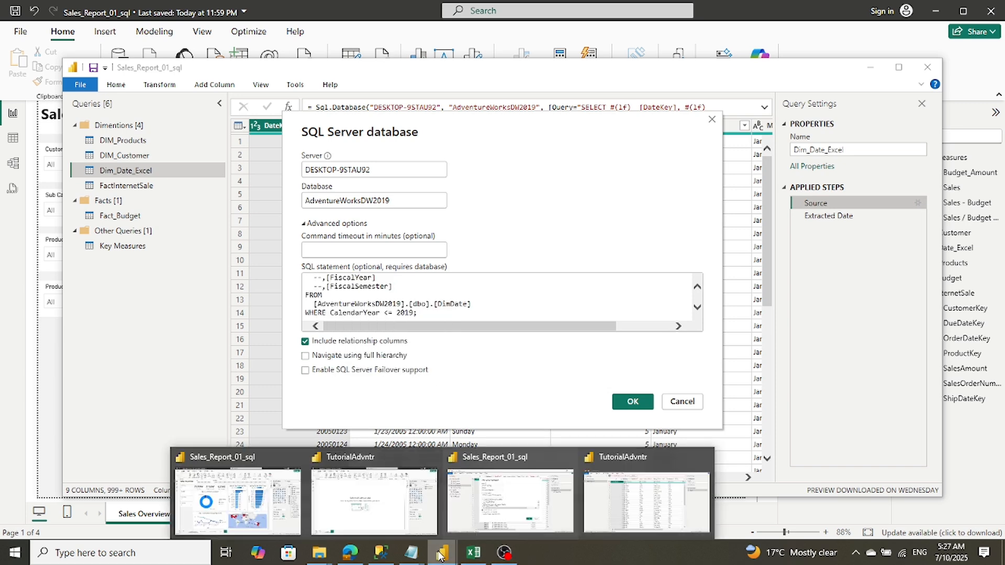
left_click(637, 514)
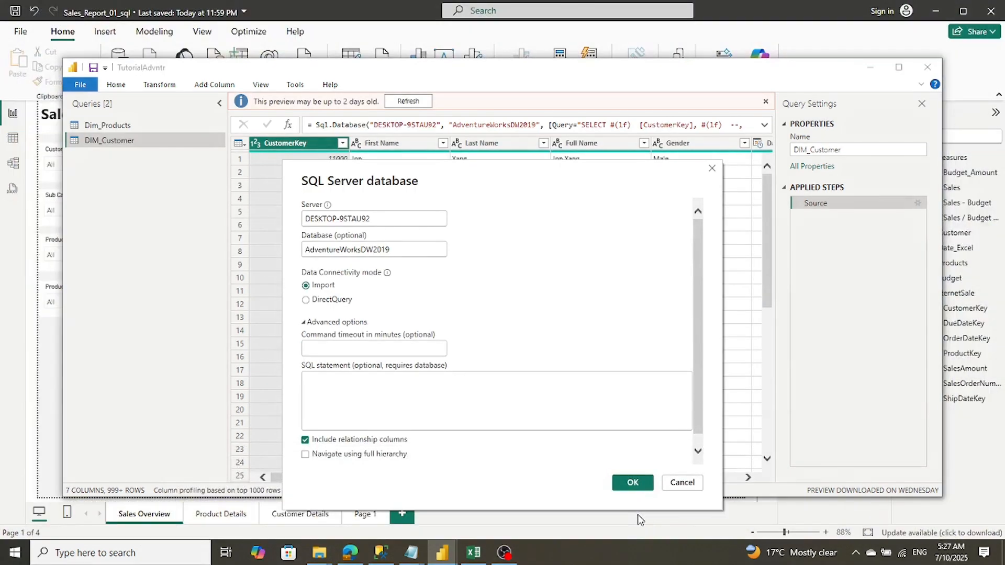
right_click(322, 394)
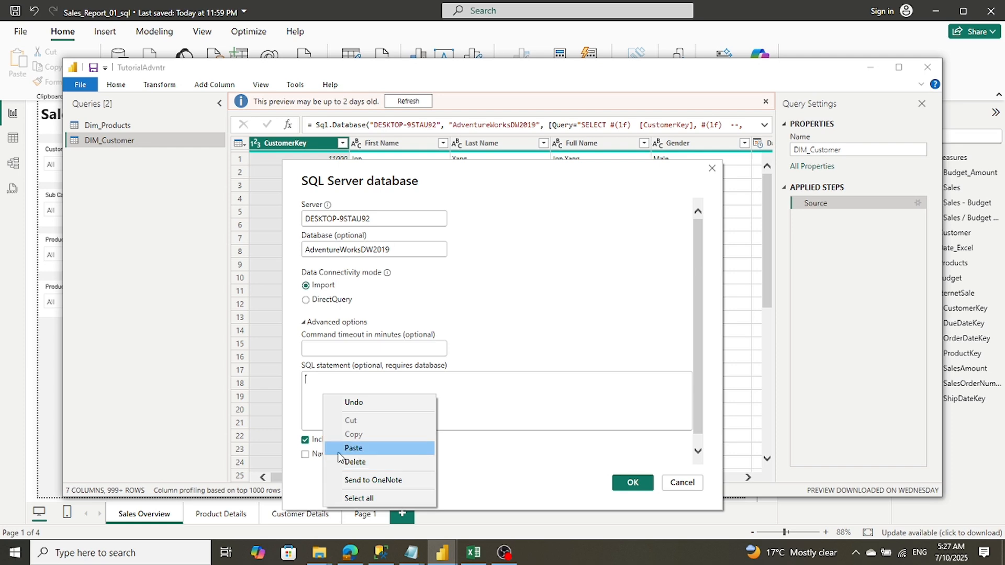
left_click(345, 451)
left_click(634, 483)
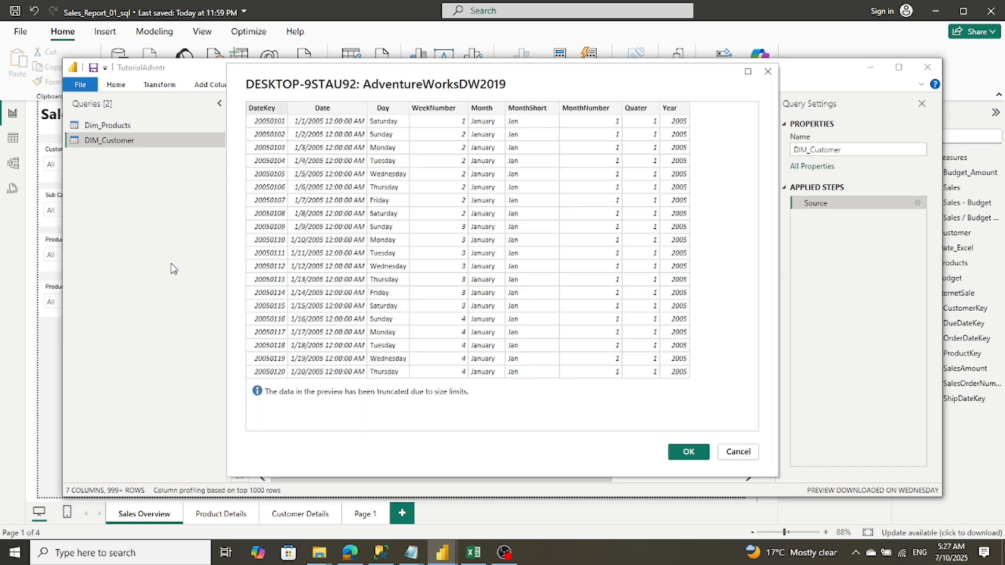
left_click(678, 451)
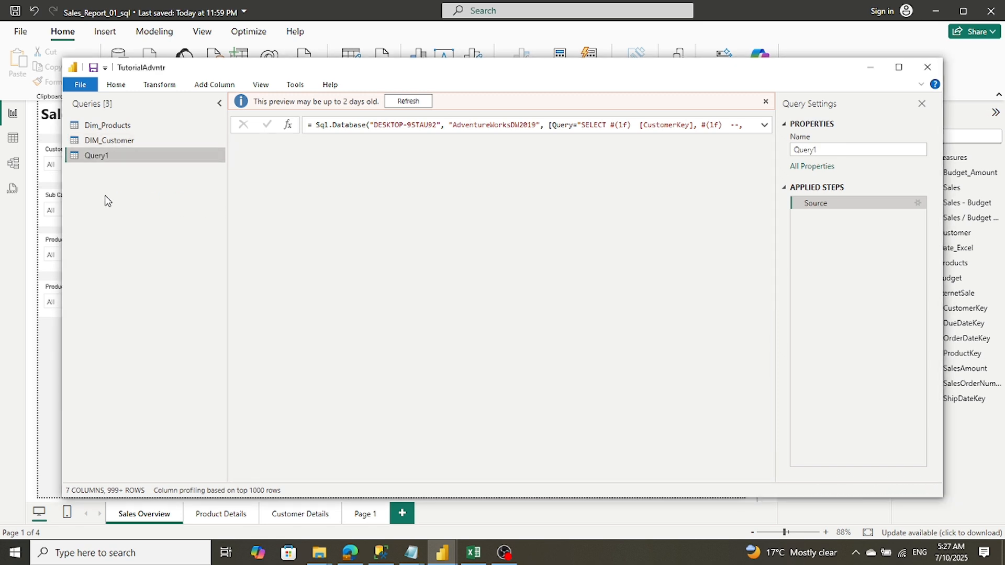
Switch to the Sales_Report_01_sql query editor, cancel the open source settings and copy the query name Dim_Date_Excel
double_click(104, 156)
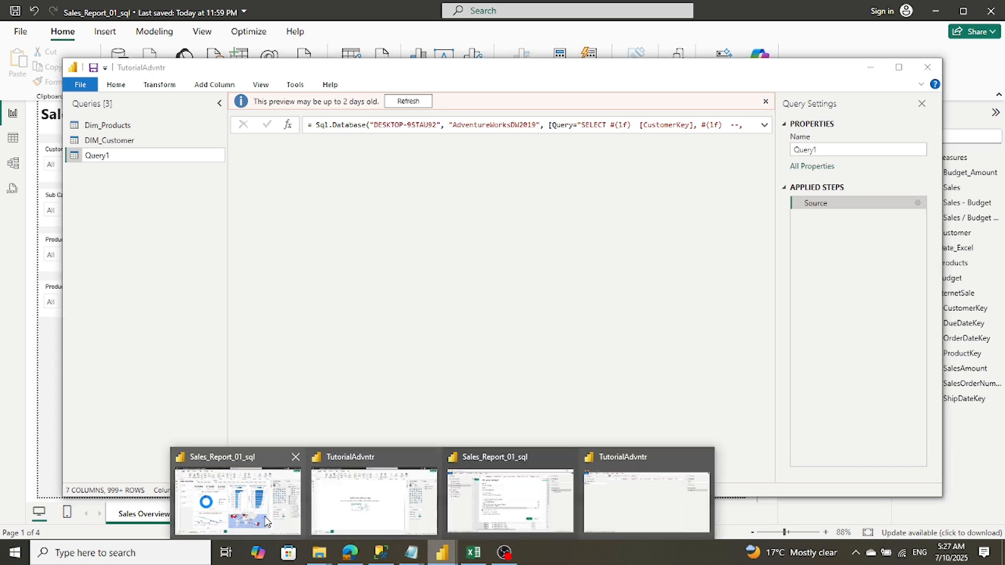
left_click(246, 525)
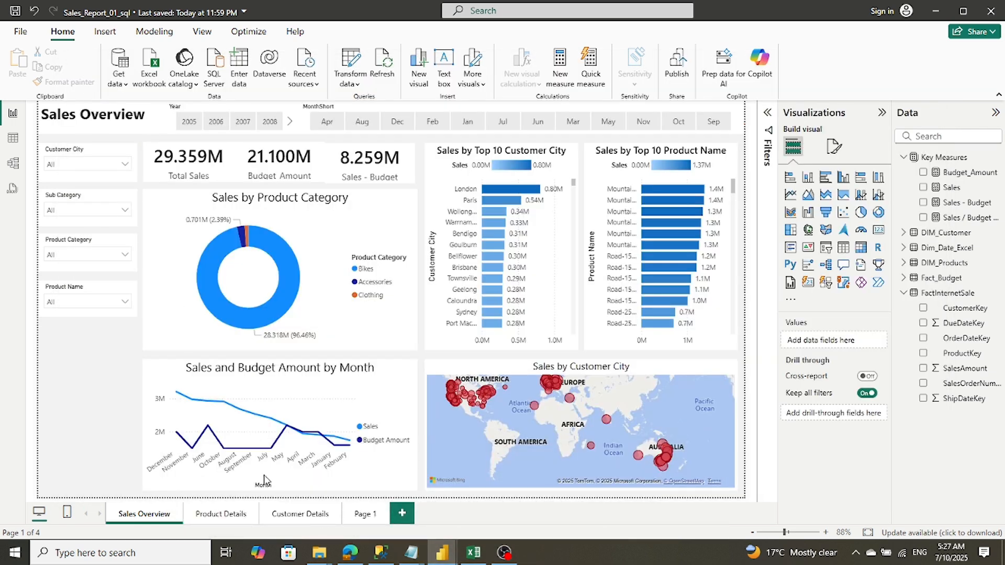
mouse_move(442, 552)
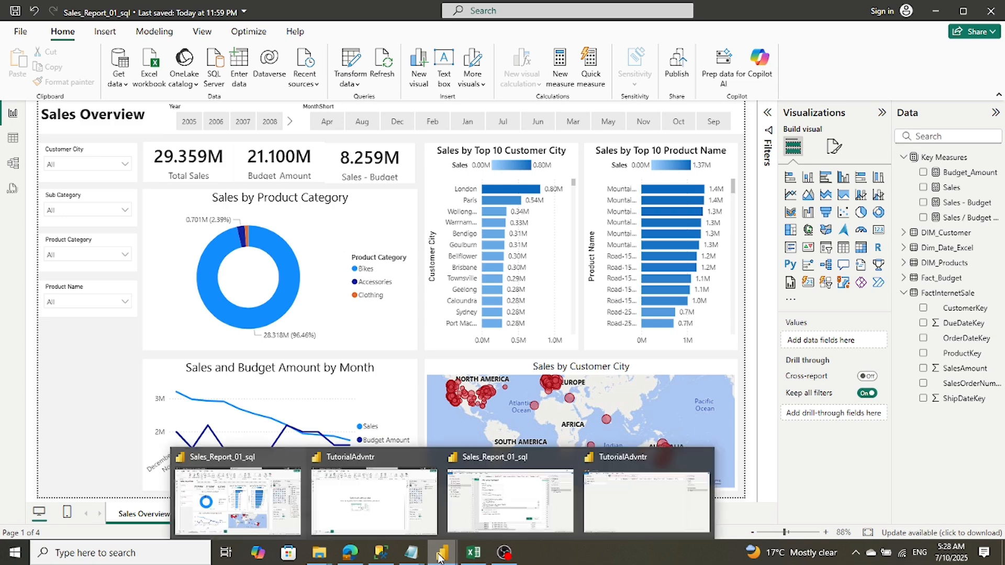
mouse_move(416, 527)
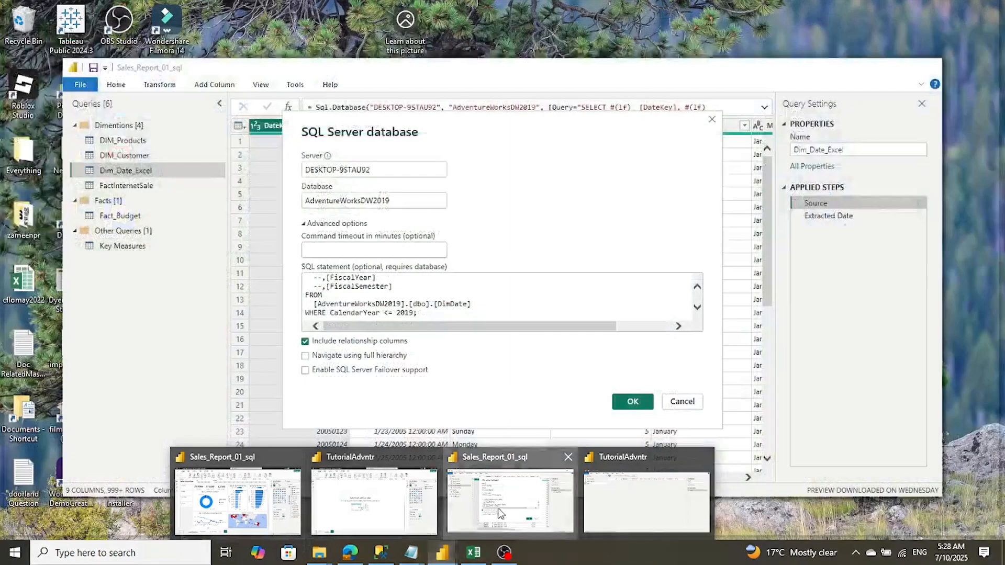
left_click(499, 512)
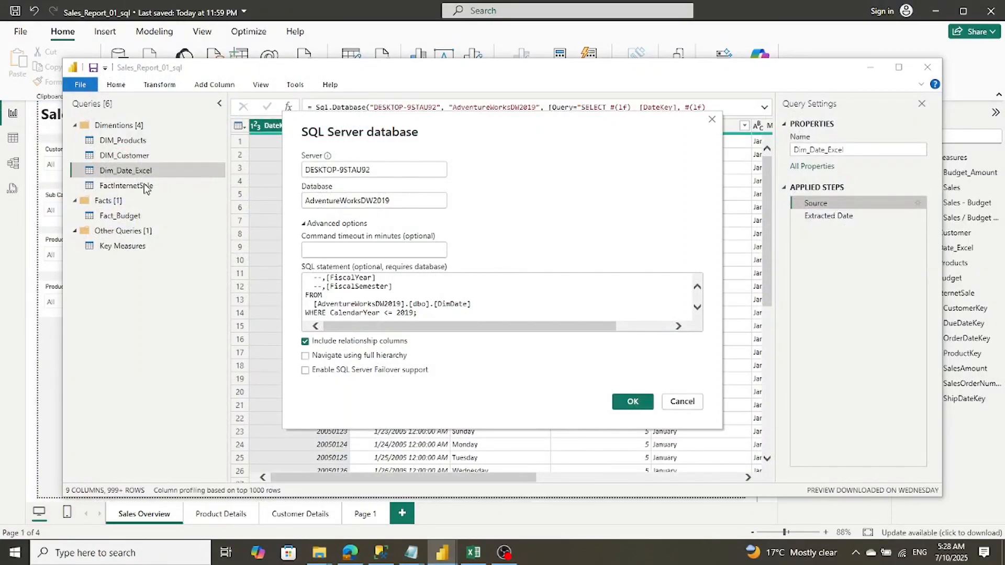
left_click(680, 402)
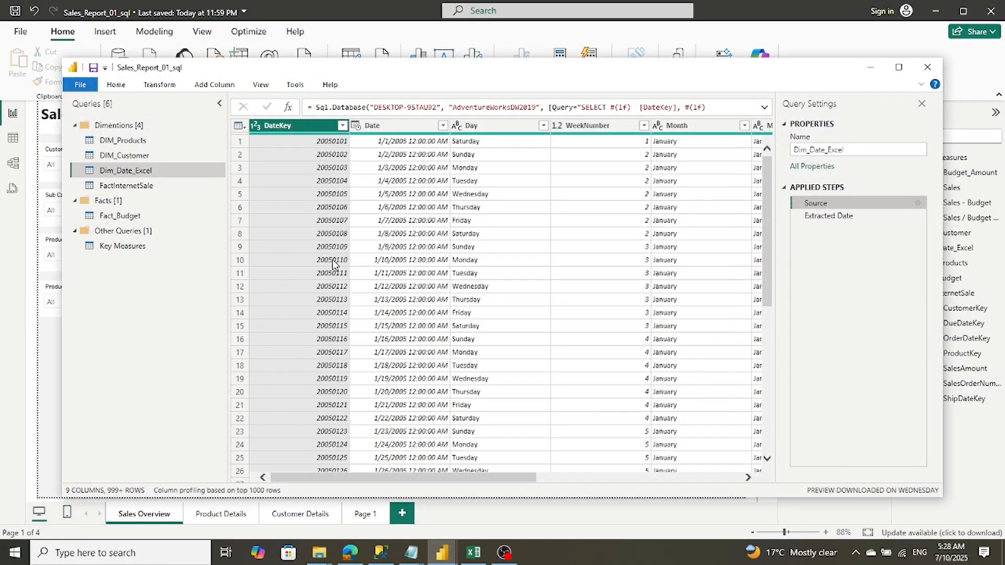
double_click(135, 172)
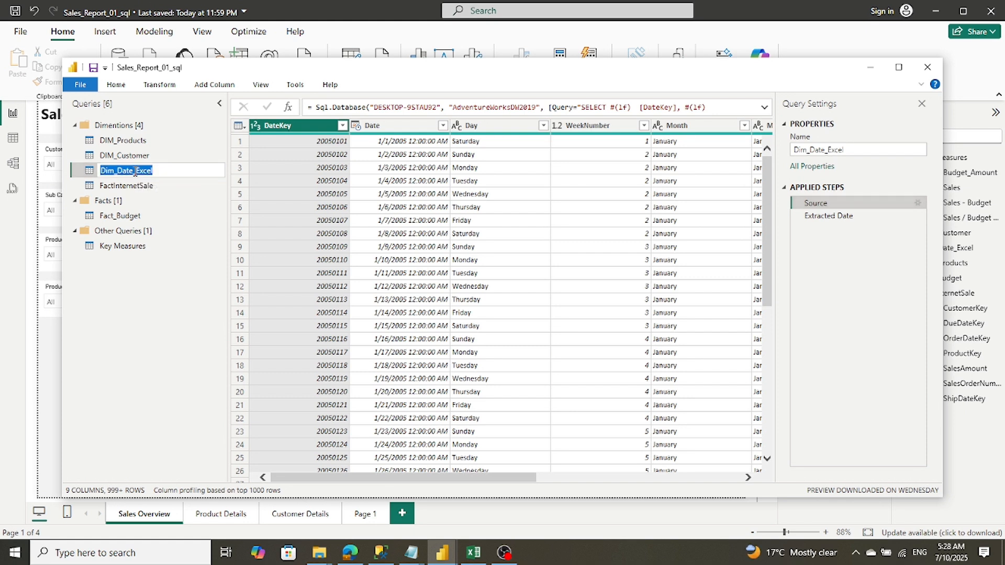
right_click(134, 171)
left_click(163, 213)
Switch back to the TutorialAdvntr query editor and add the copied name to Query1, making it Query1Dim_Date_Excel
left_click(445, 558)
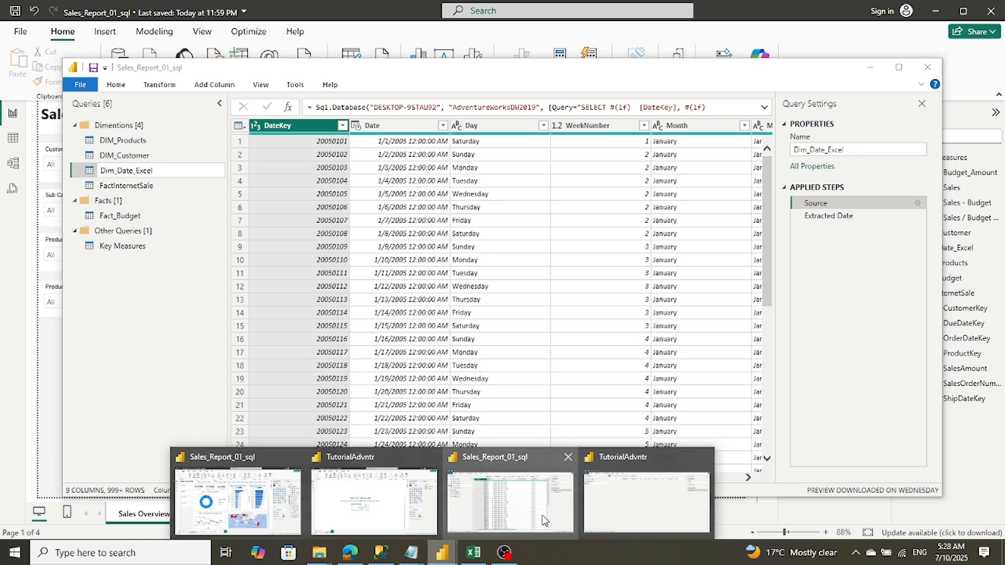
mouse_move(620, 520)
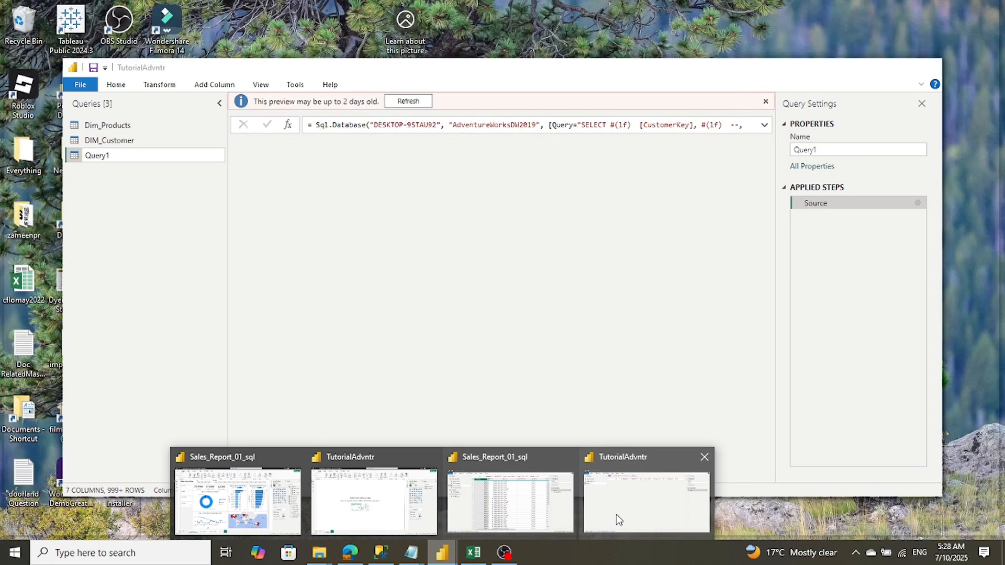
left_click(620, 520)
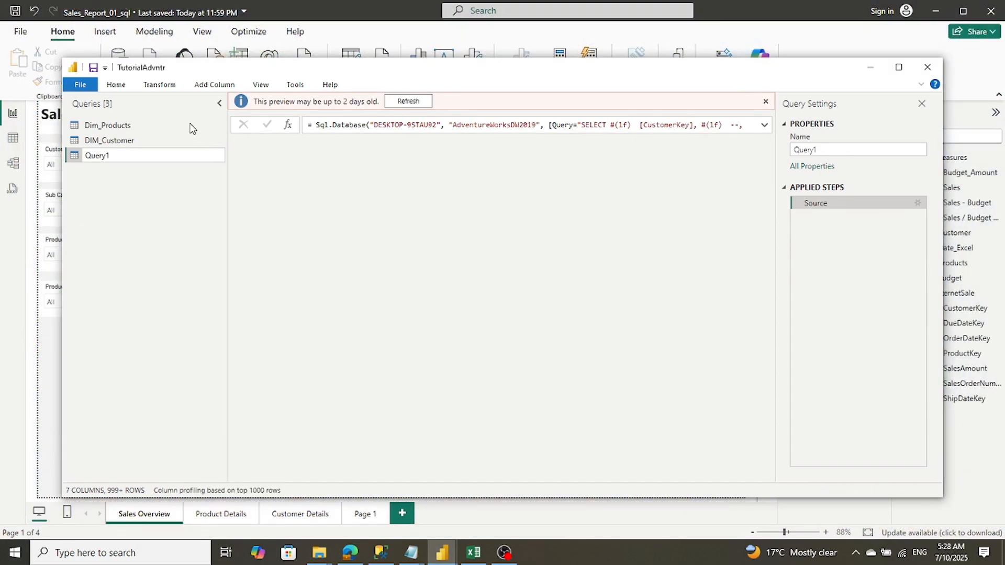
right_click(114, 157)
left_click(150, 214)
key("Return")
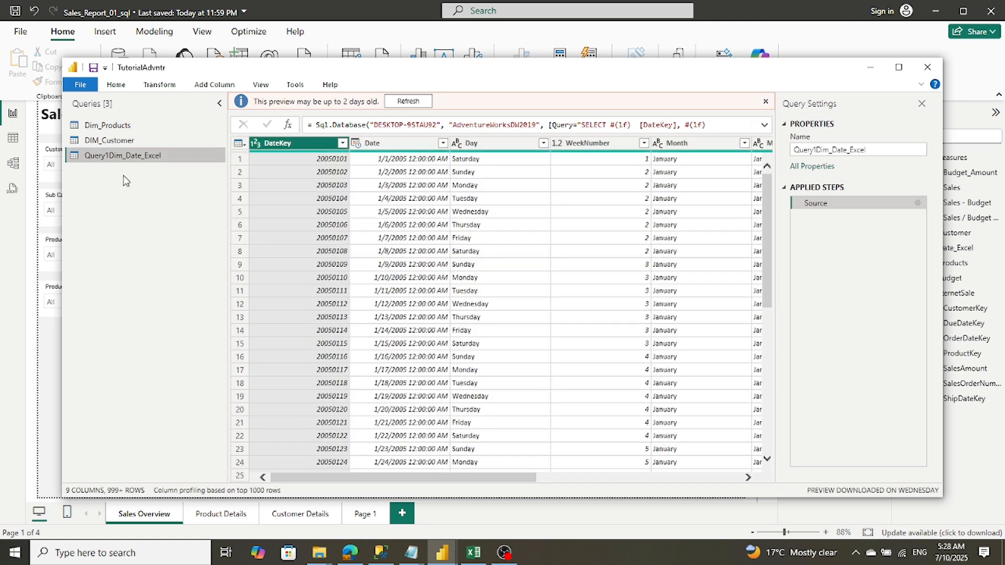
Remove the Query1 prefix from the date query's name so it reads Dim_Date_Excel
double_click(117, 160)
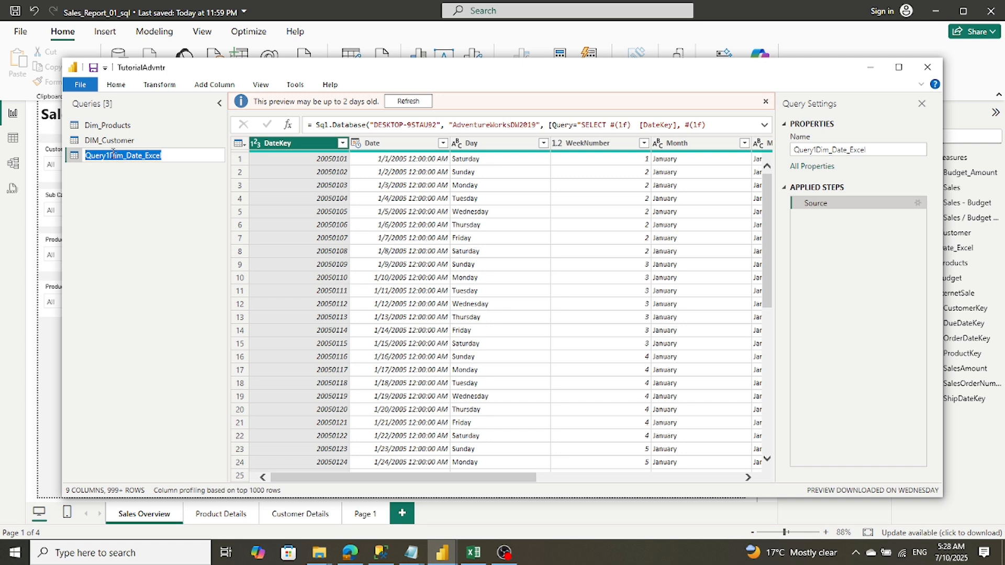
left_click(109, 156)
left_click_drag(124, 156, 65, 156)
left_click(110, 155)
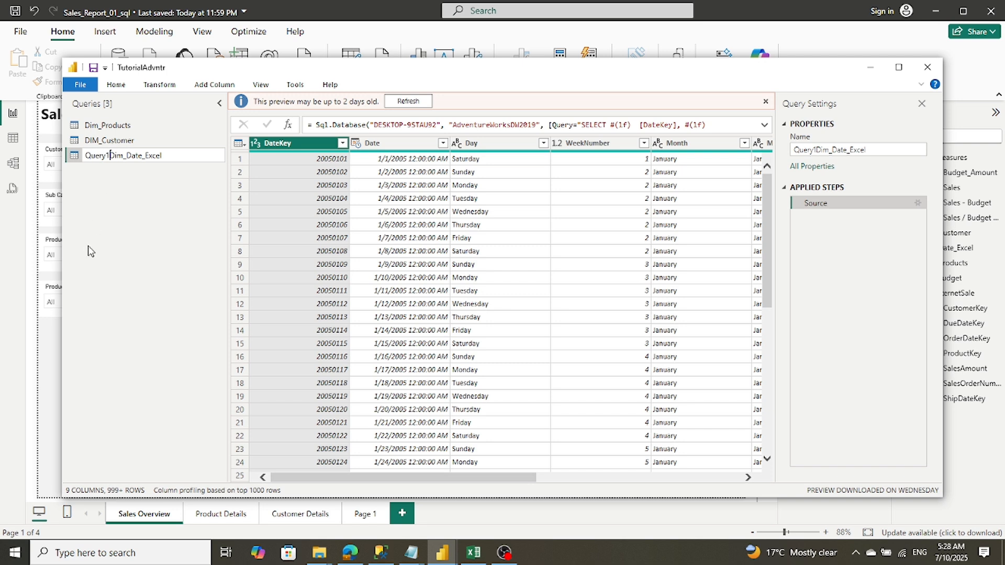
key("BackSpace")
key("BackSpace")
key("BackSpace")
key("BackSpace")
key("BackSpace")
key("BackSpace")
left_click(335, 404)
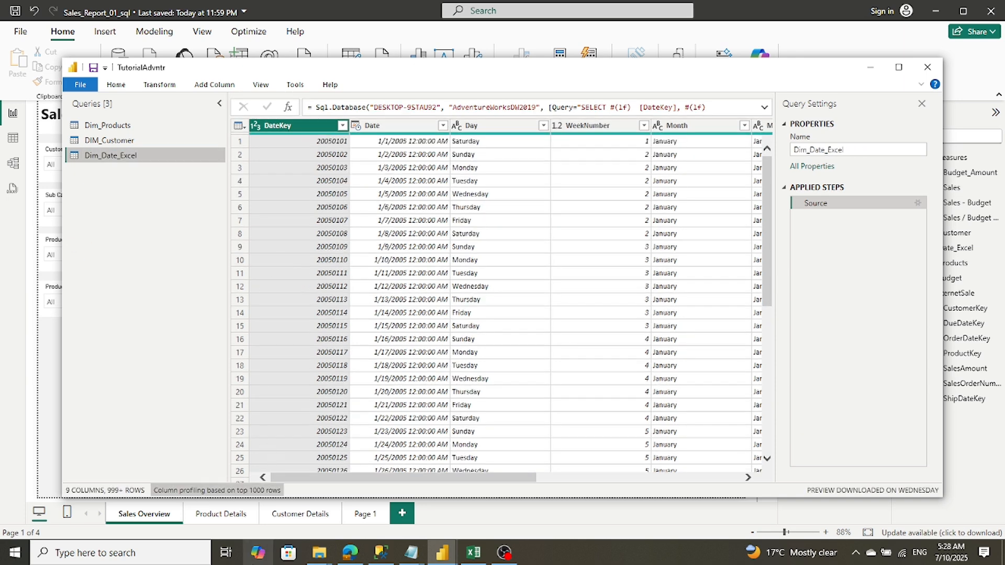
Switch to the Sales_Report_01_sql query editor and copy the server name DESKTOP-9STAU92 from the source settings of FactInternetSale
left_click(444, 556)
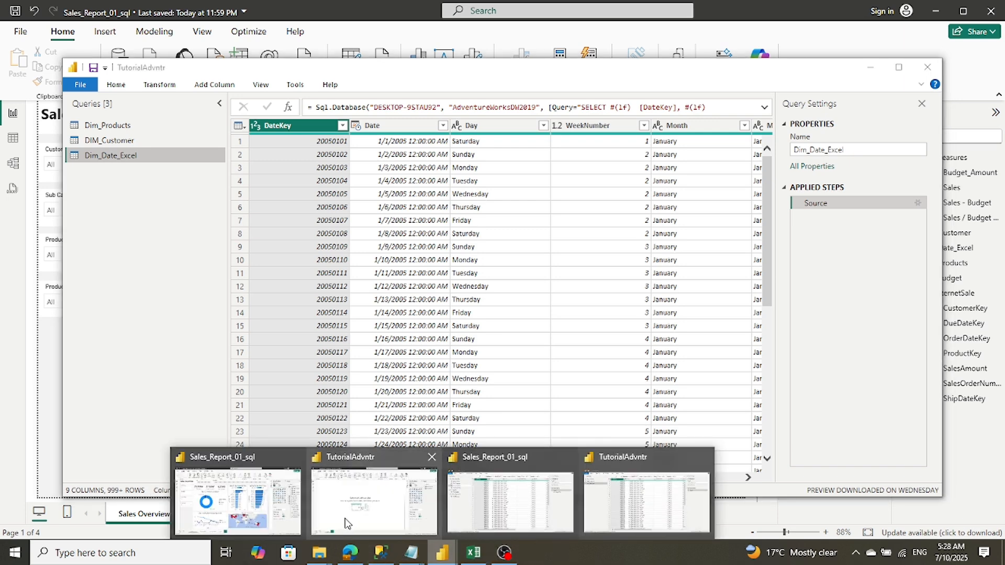
mouse_move(348, 521)
mouse_move(493, 501)
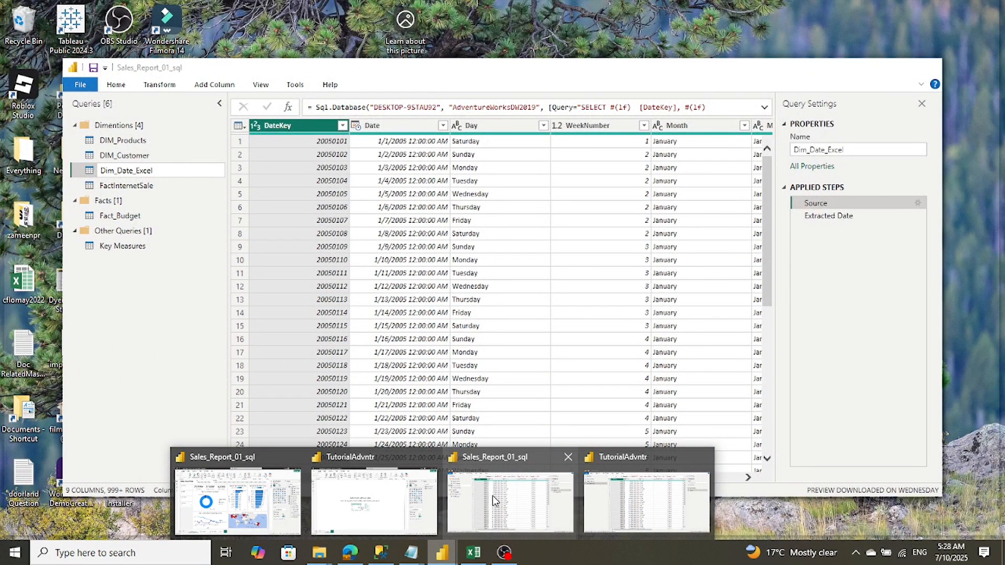
left_click(492, 495)
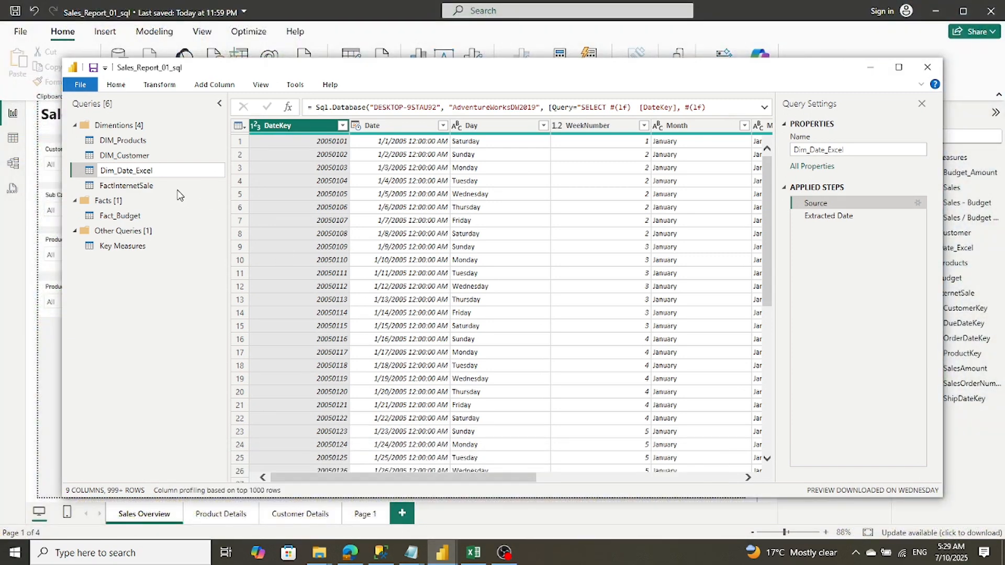
left_click(139, 187)
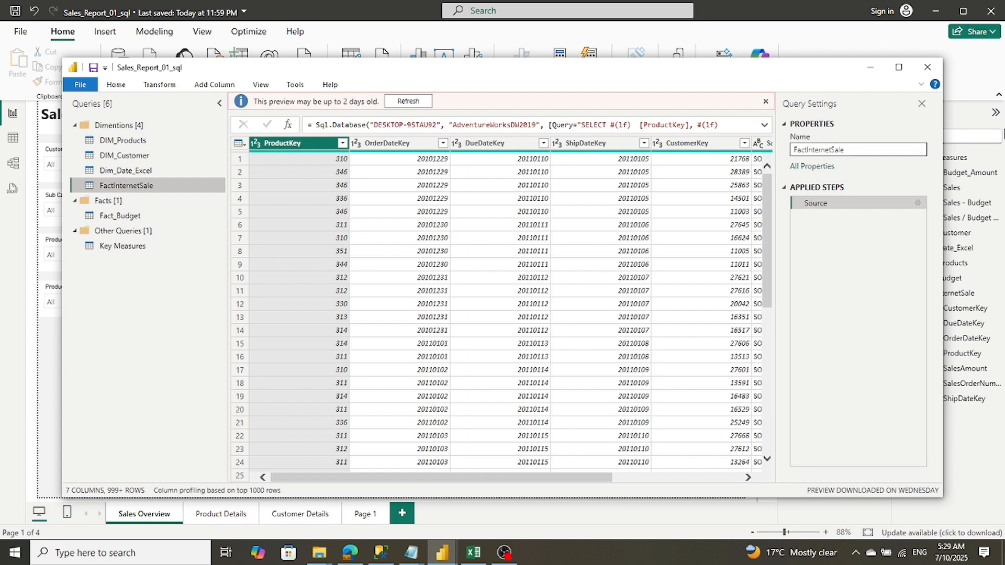
left_click(918, 203)
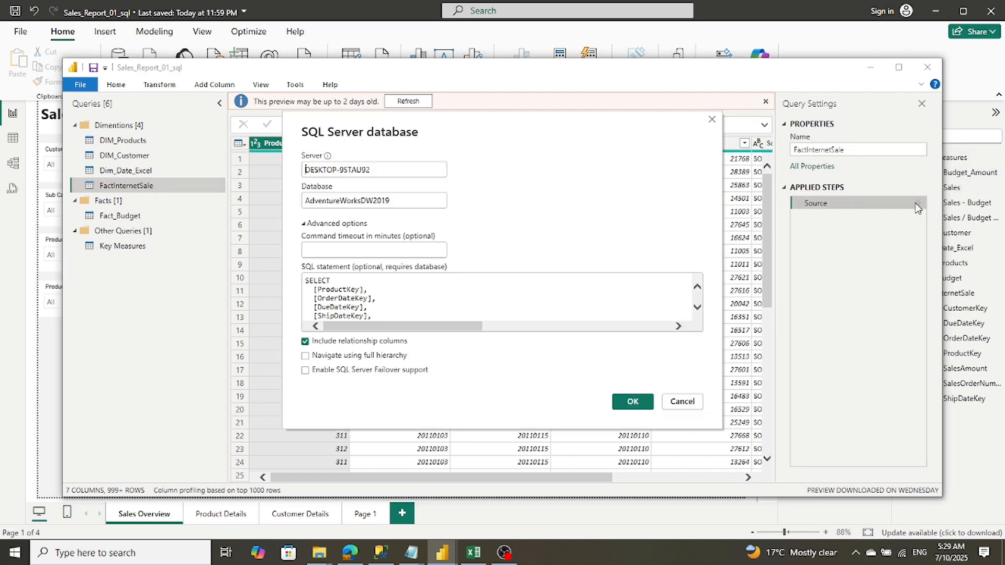
double_click(349, 170)
left_click(427, 171)
left_click_drag(420, 171, 273, 170)
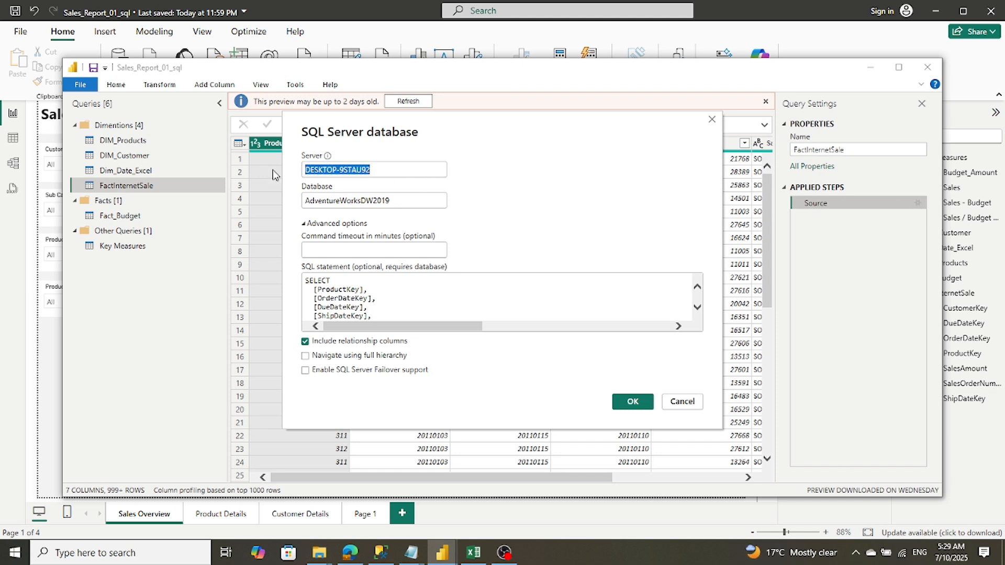
right_click(323, 174)
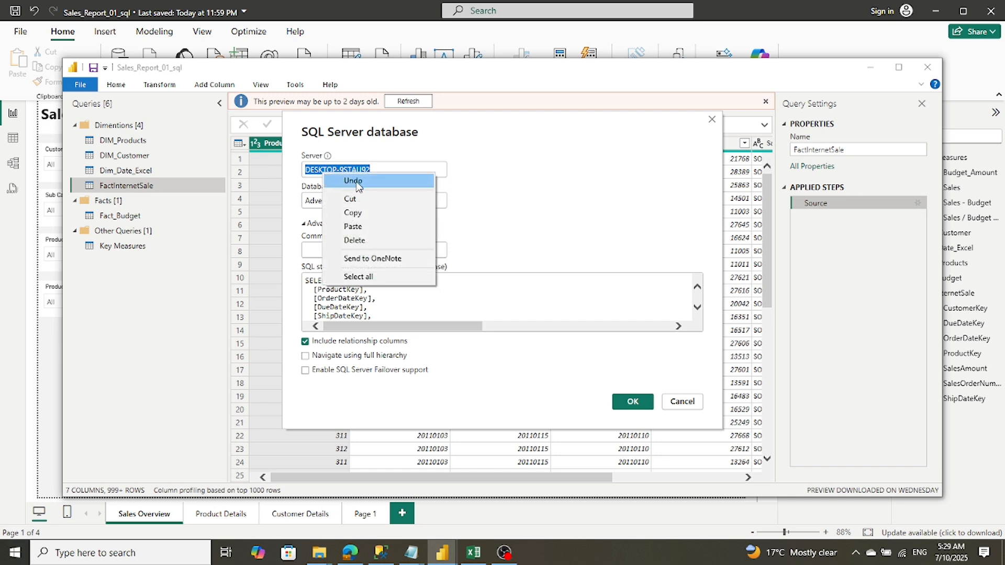
left_click(354, 214)
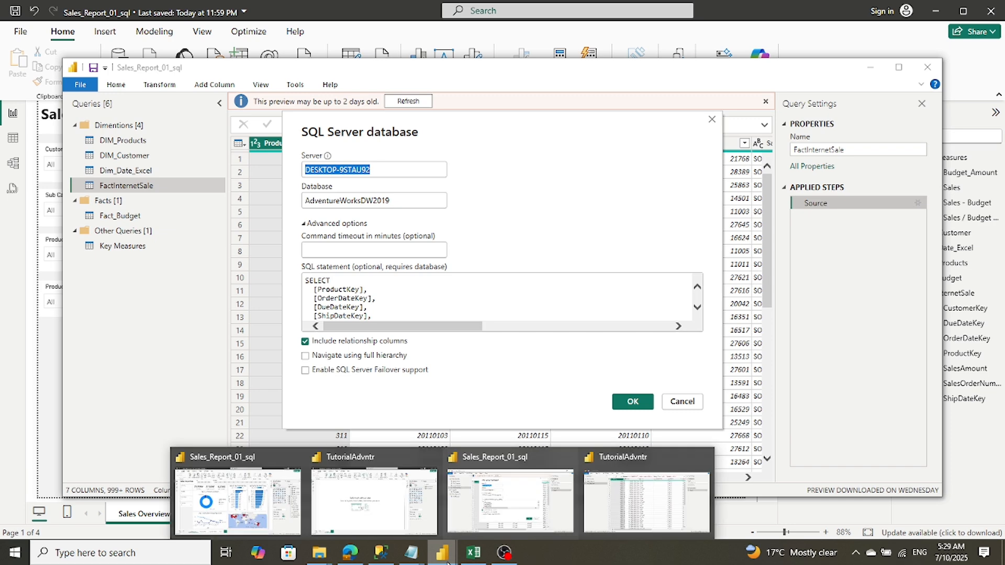
Switch back to the TutorialAdvntr query editor, start a new SQL Server source and paste DESKTOP-9STAU92 as its server
left_click(647, 497)
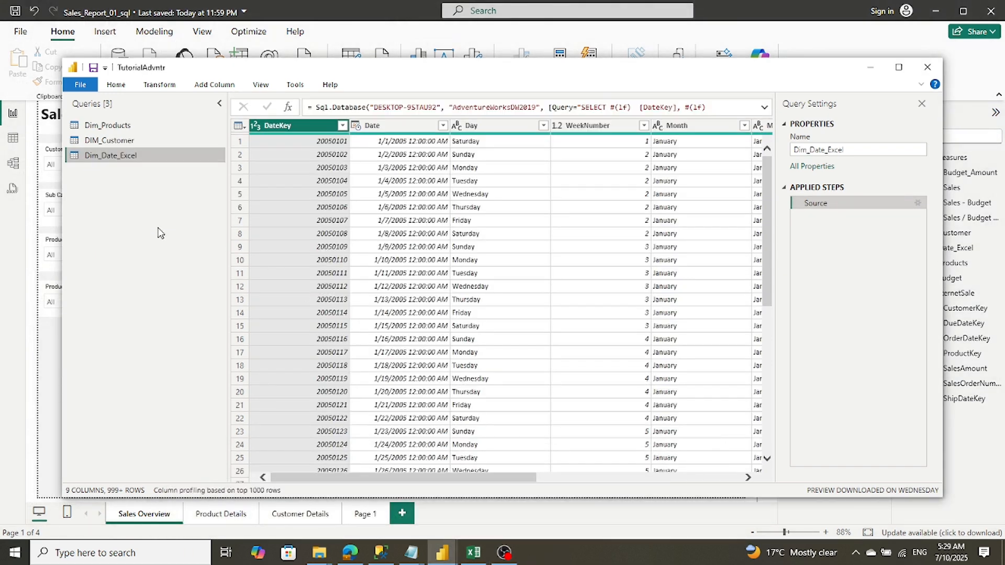
left_click(116, 84)
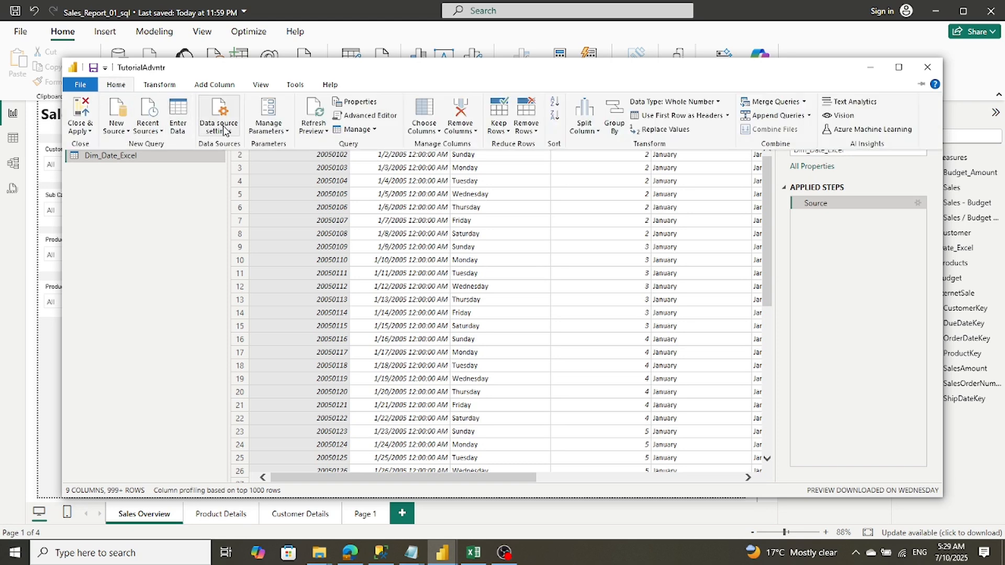
left_click(116, 127)
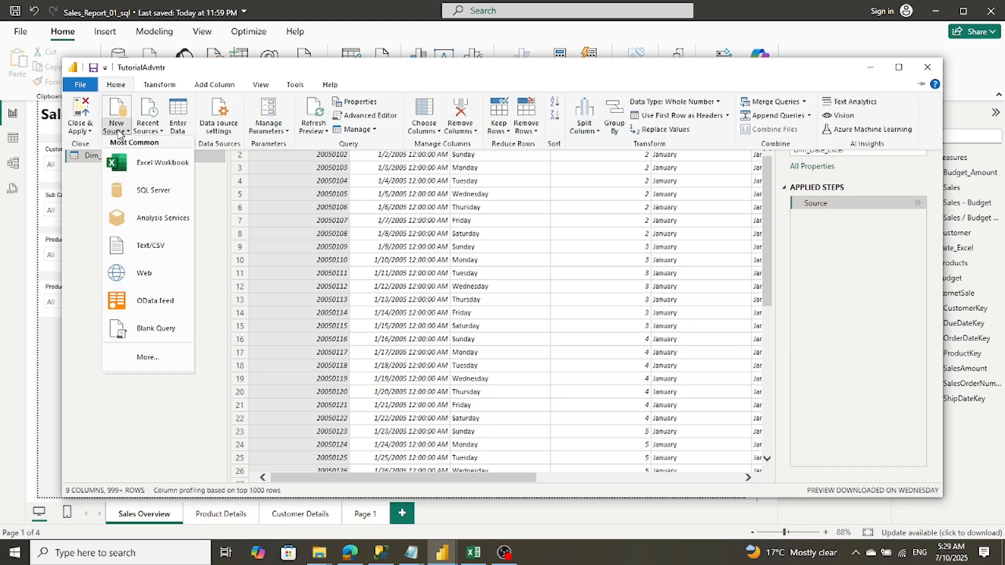
left_click(139, 196)
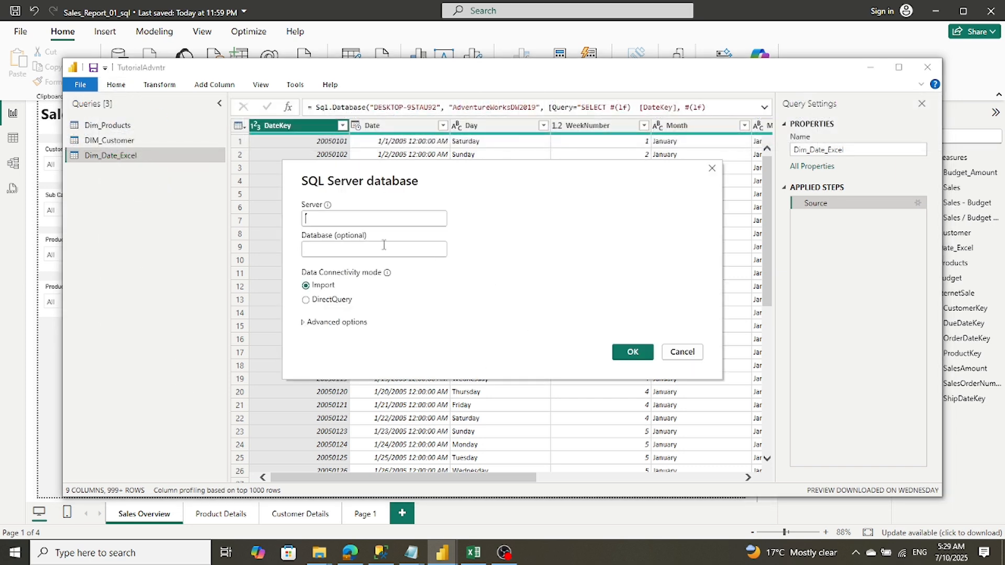
right_click(344, 220)
left_click(365, 271)
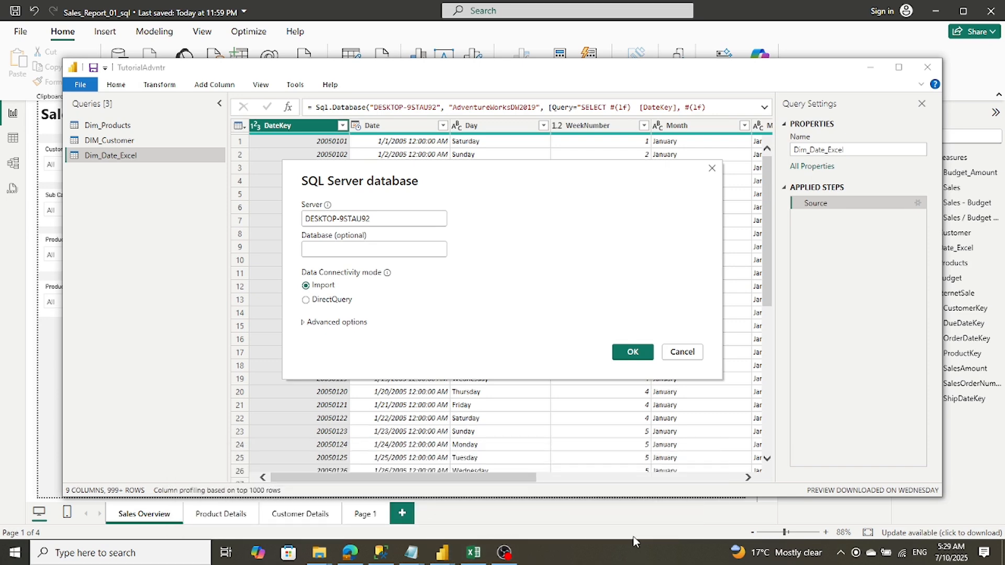
Switch to the Sales_Report_01_sql query editor and copy the database name AdventureWorksDW2019 from the open source settings
mouse_move(442, 553)
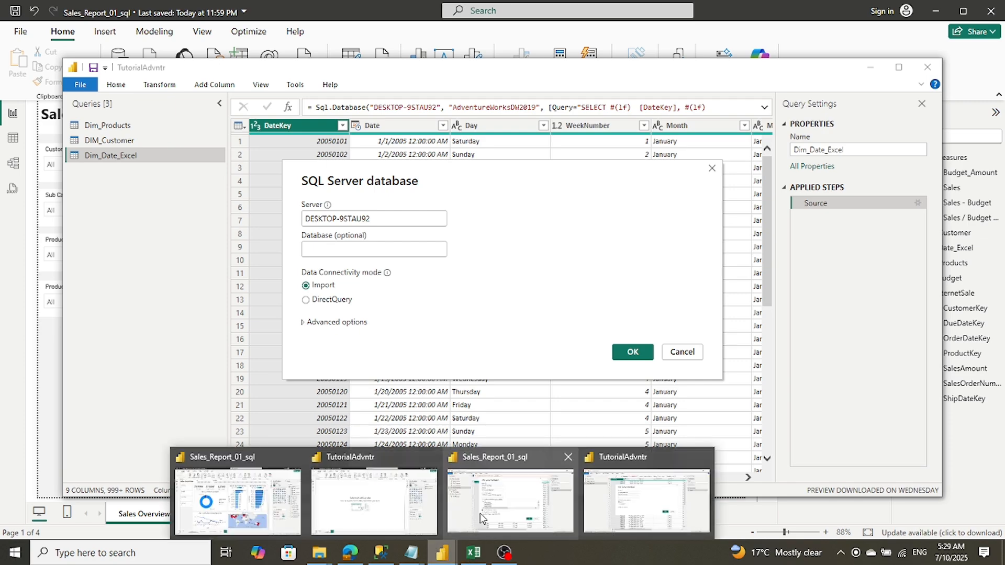
left_click(480, 513)
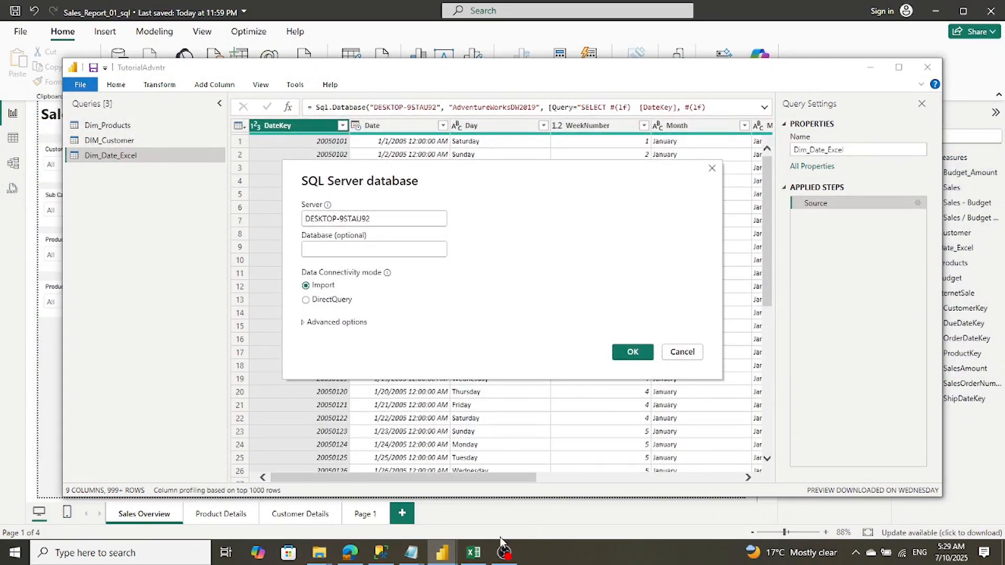
mouse_move(443, 553)
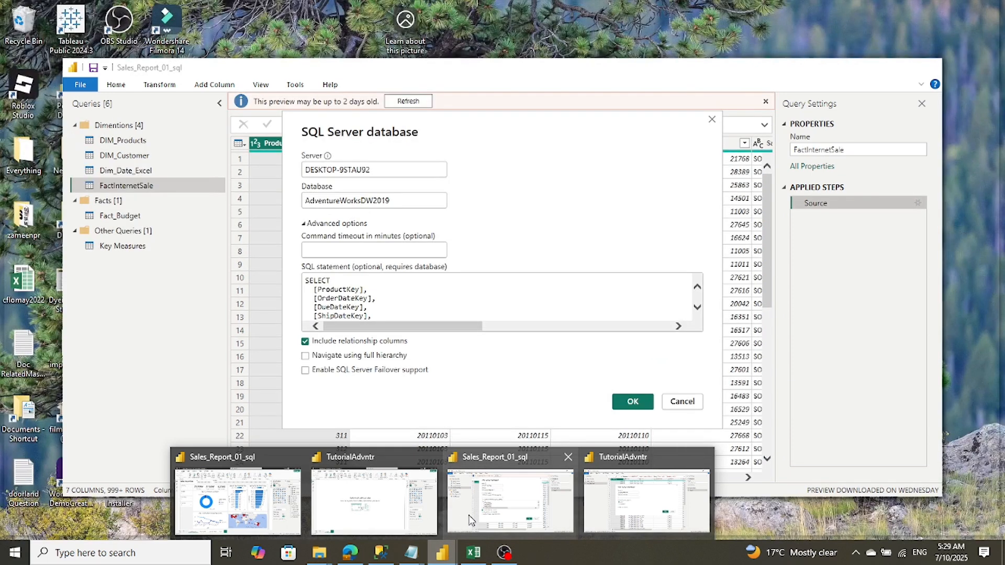
left_click(469, 520)
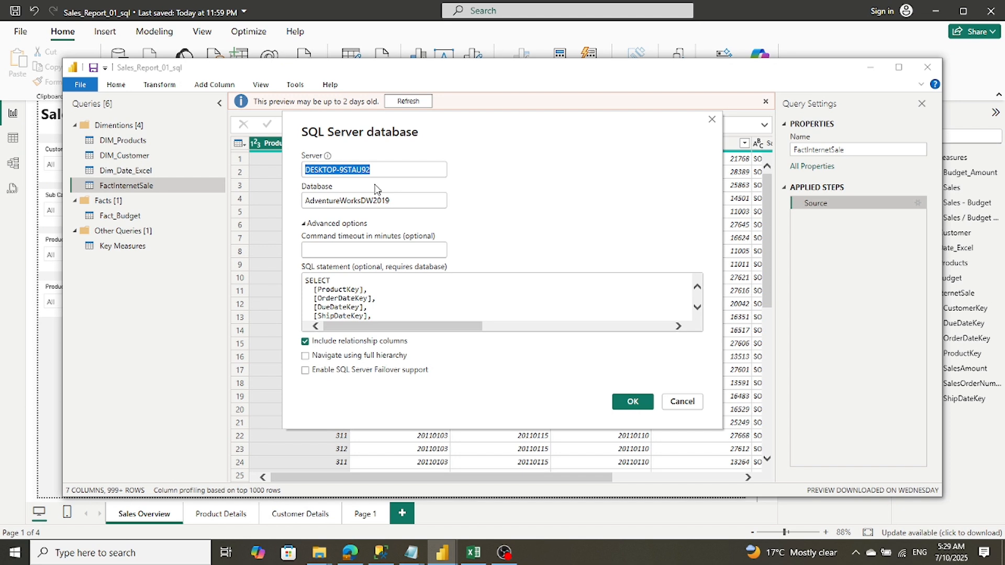
left_click_drag(410, 199, 297, 204)
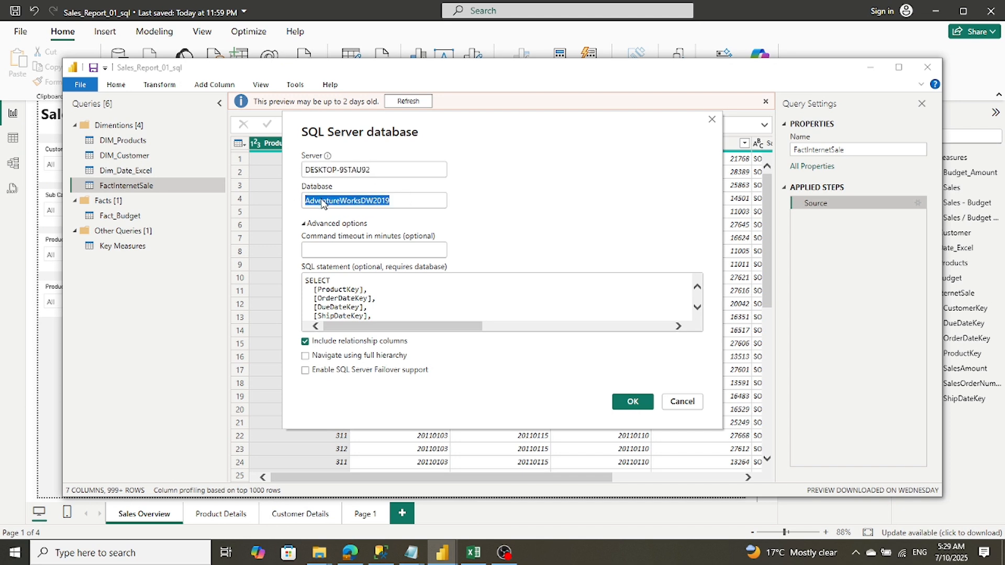
right_click(321, 203)
left_click(343, 244)
Switch back to the TutorialAdvntr query editor, paste AdventureWorksDW2019 as the new source's database and expand the advanced options
left_click(444, 553)
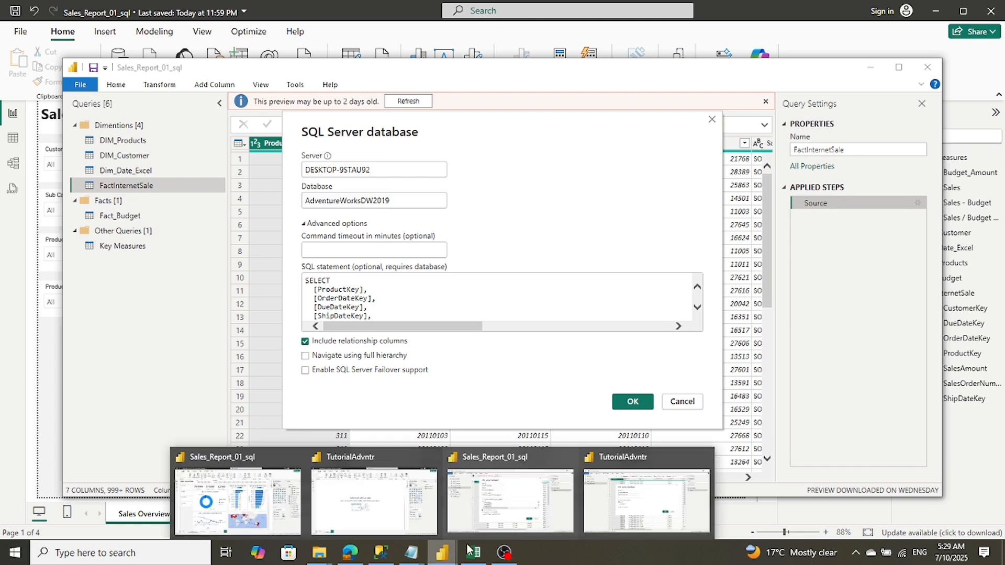
left_click(646, 500)
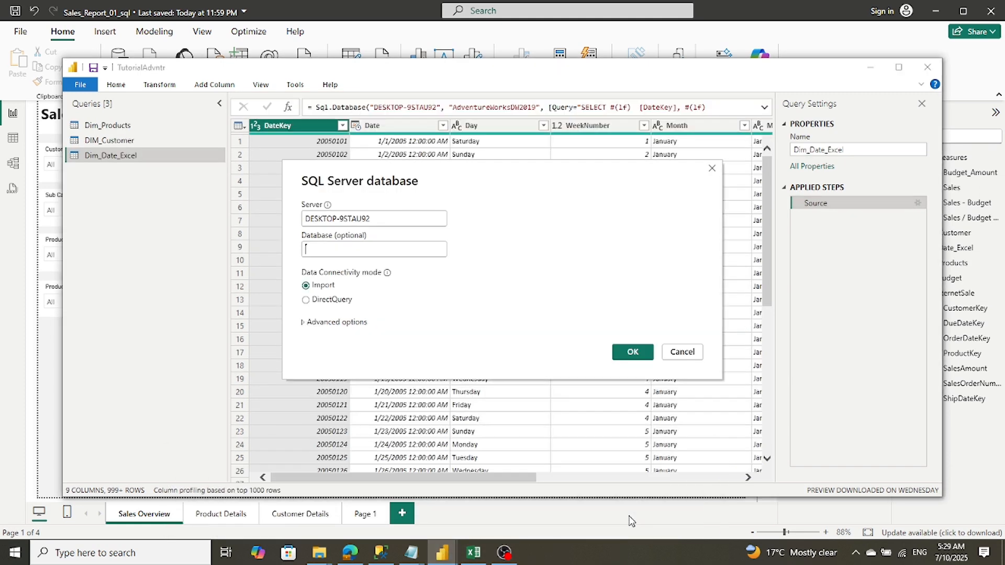
right_click(321, 248)
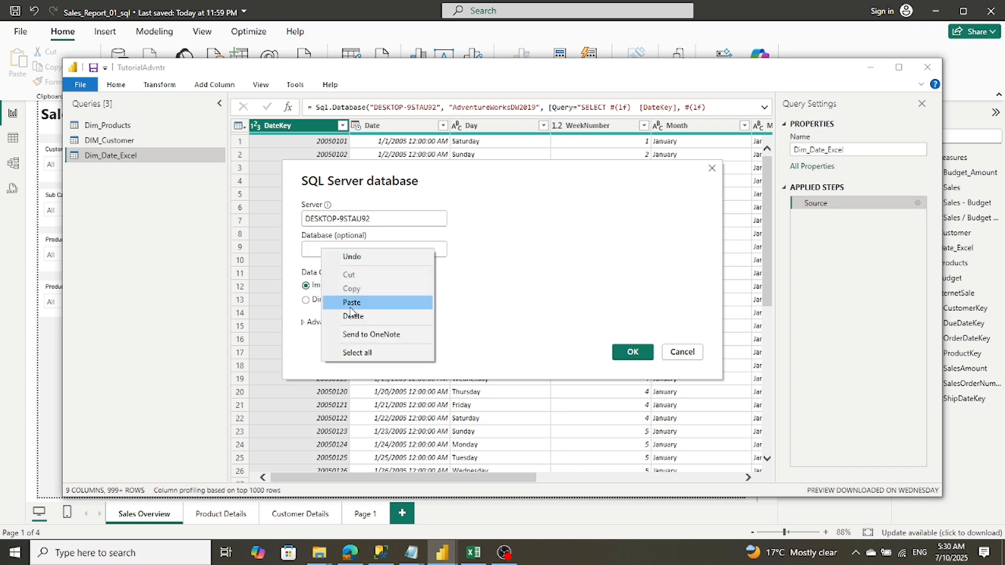
left_click(328, 310)
left_click(304, 323)
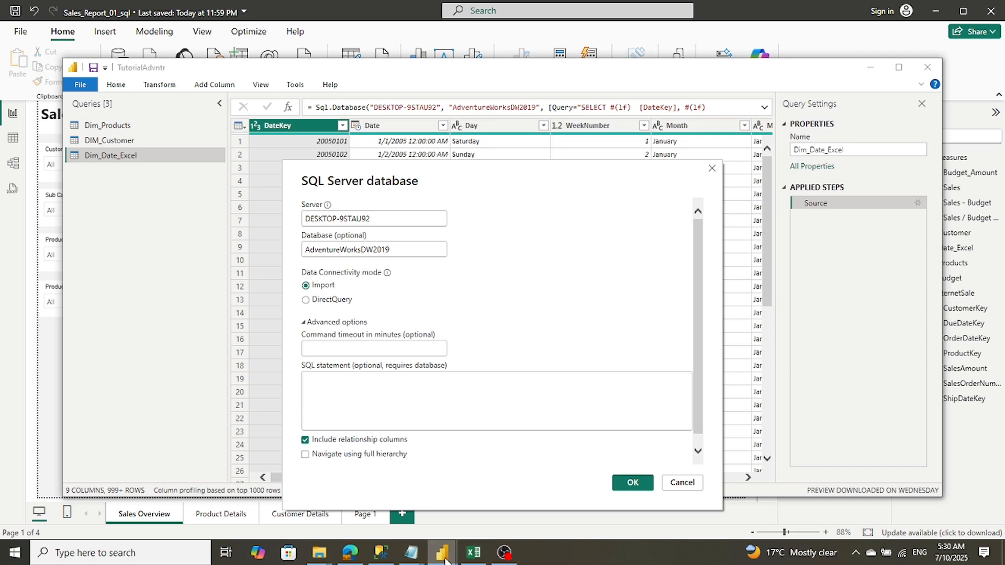
Switch to the Sales_Report_01_sql query editor and copy the full SQL statement of FactInternetSale
mouse_move(446, 559)
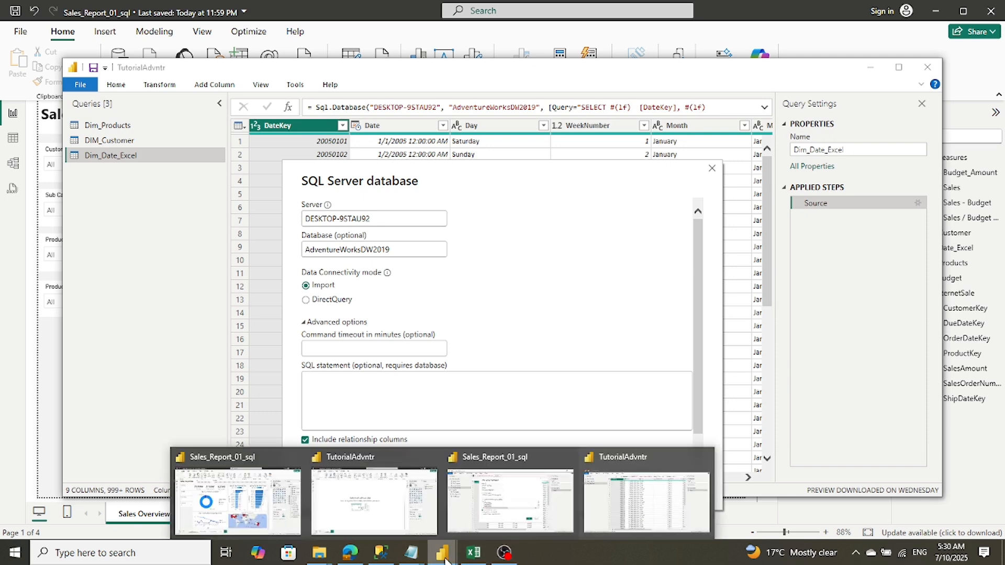
mouse_move(480, 511)
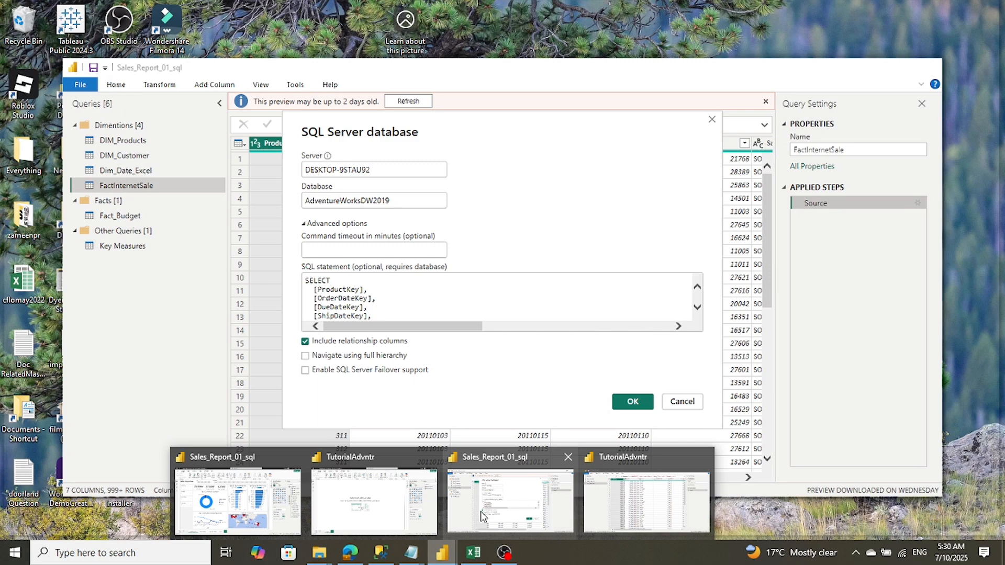
left_click(480, 515)
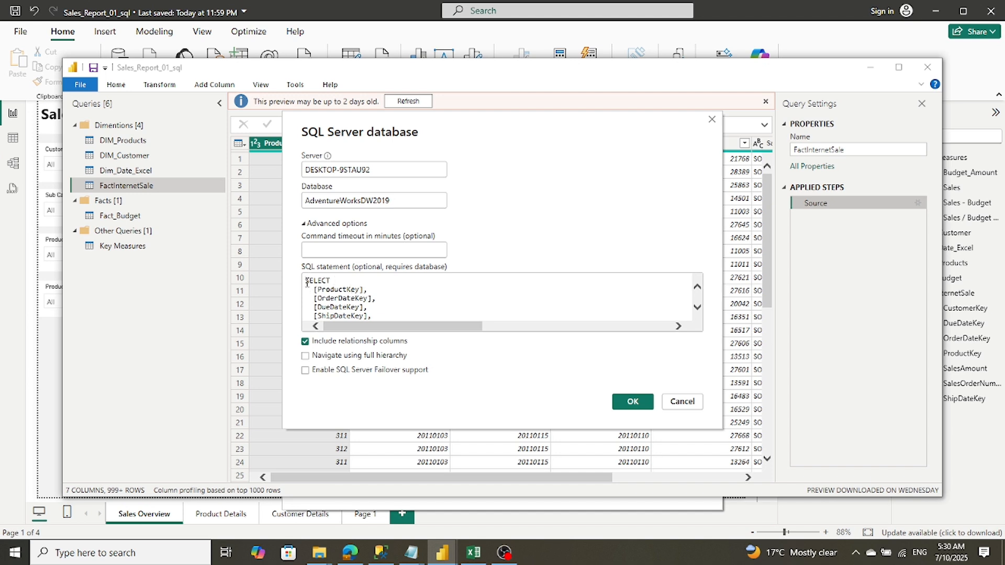
left_click_drag(307, 283, 383, 349)
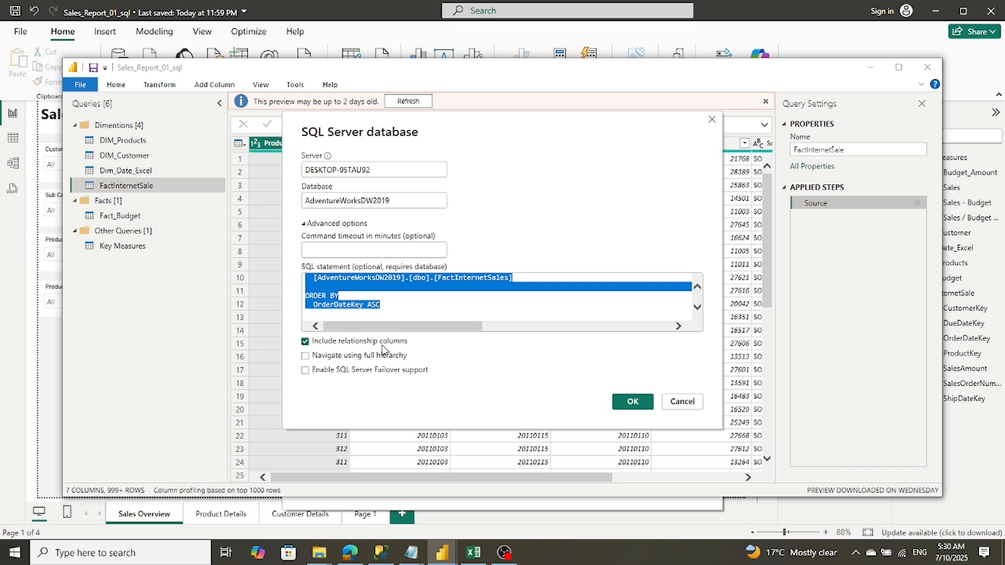
right_click(323, 291)
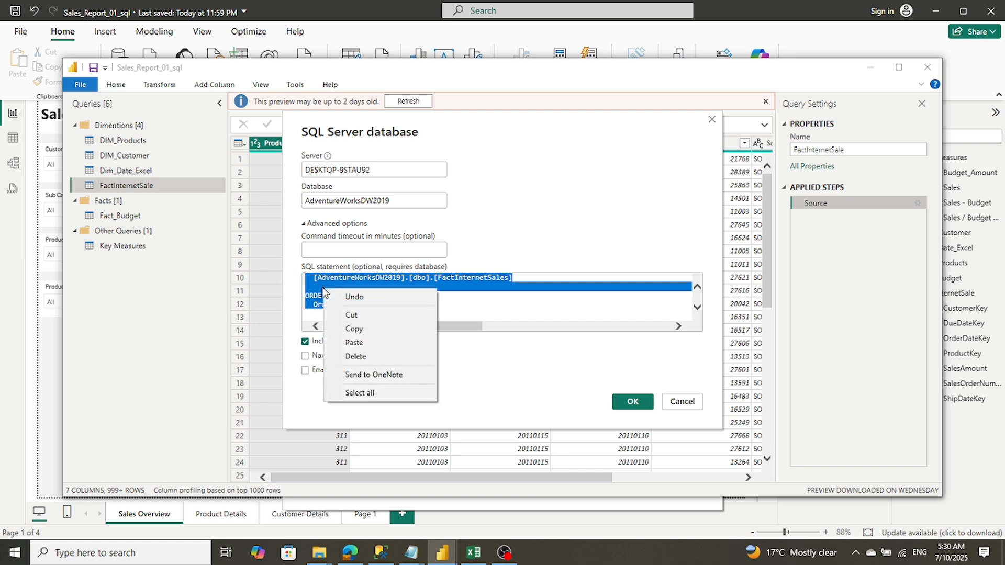
left_click(351, 329)
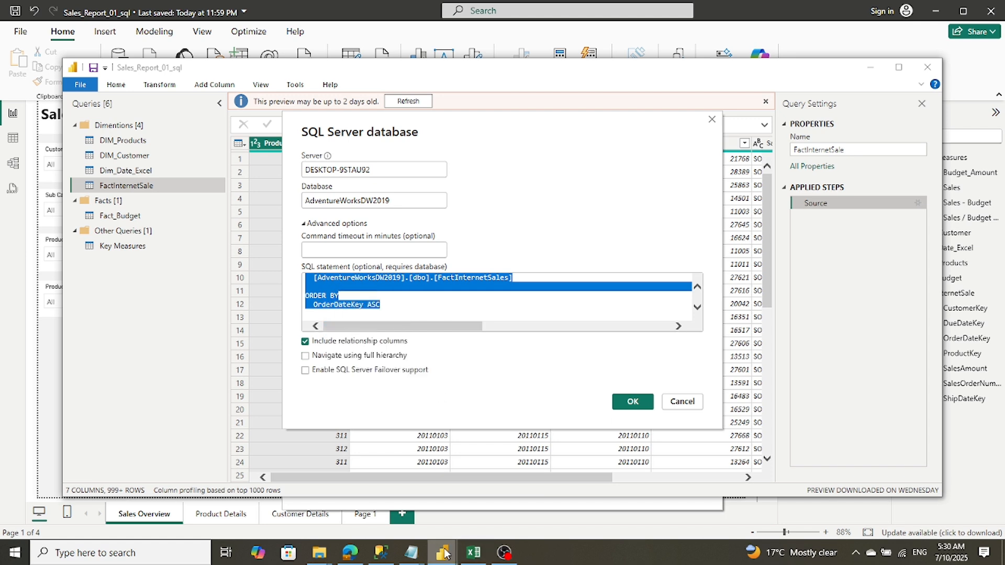
Switch back to the TutorialAdvntr query editor, paste the internet sales query as the new source's SQL statement and confirm the connection
left_click(641, 497)
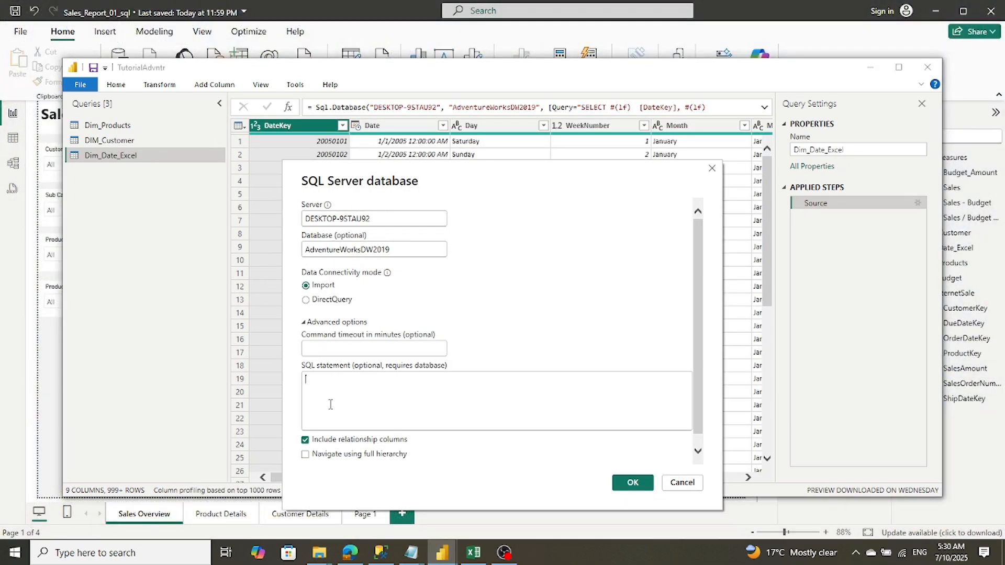
right_click(328, 378)
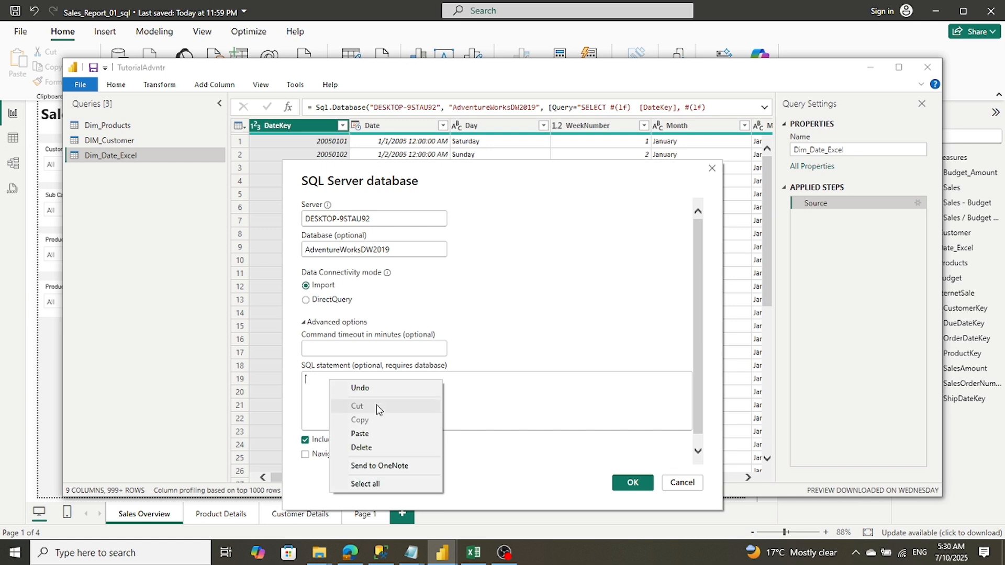
left_click(389, 435)
left_click(633, 482)
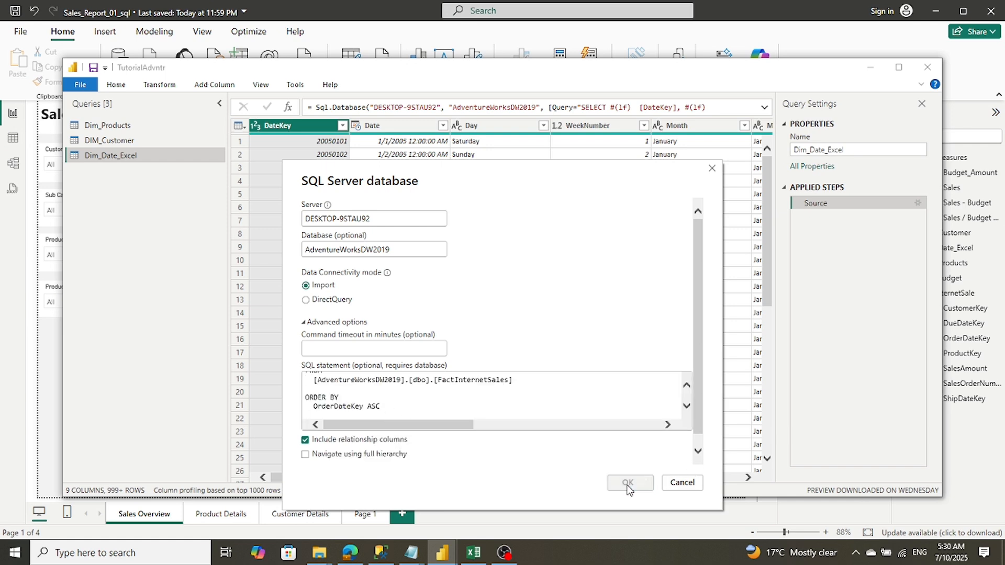
mouse_move(444, 558)
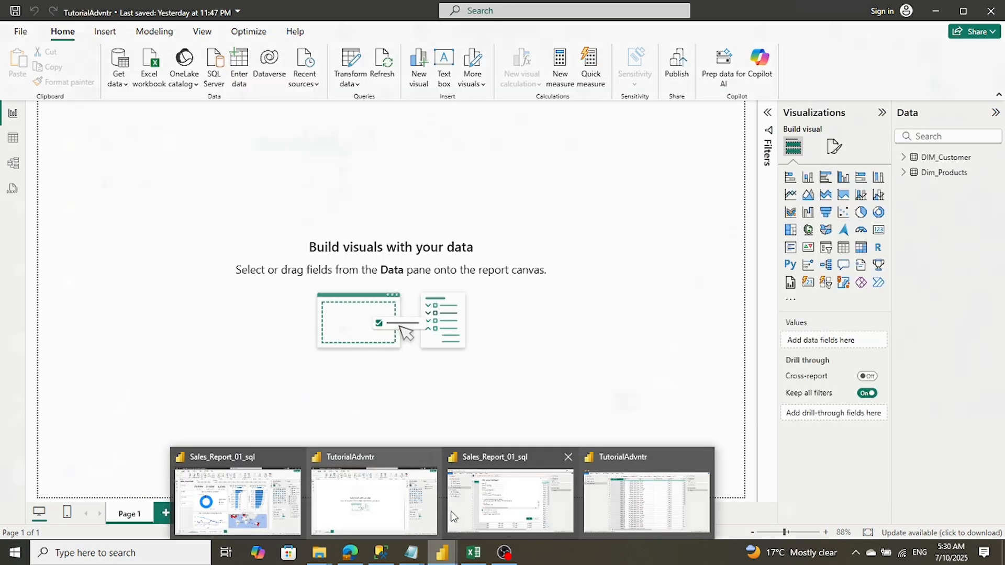
Switch to the Sales_Report_01_sql query editor and dismiss the open SQL Server source settings without changing them
left_click(457, 515)
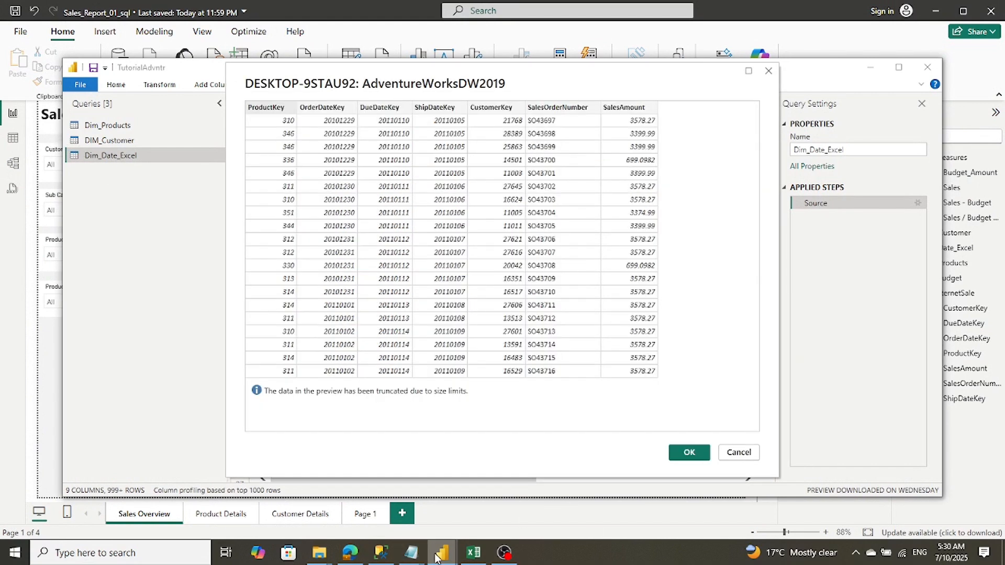
mouse_move(444, 550)
left_click(512, 523)
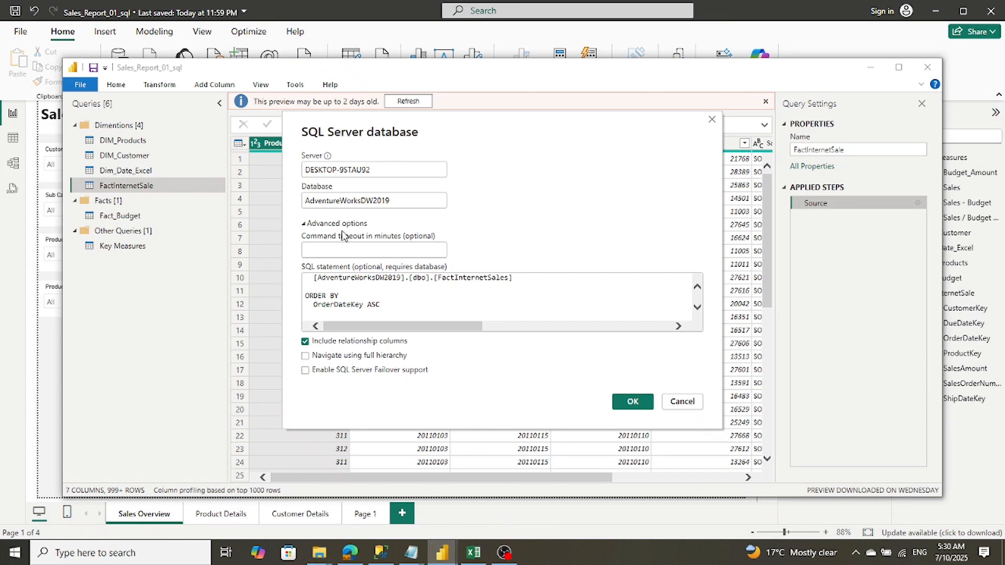
left_click(669, 402)
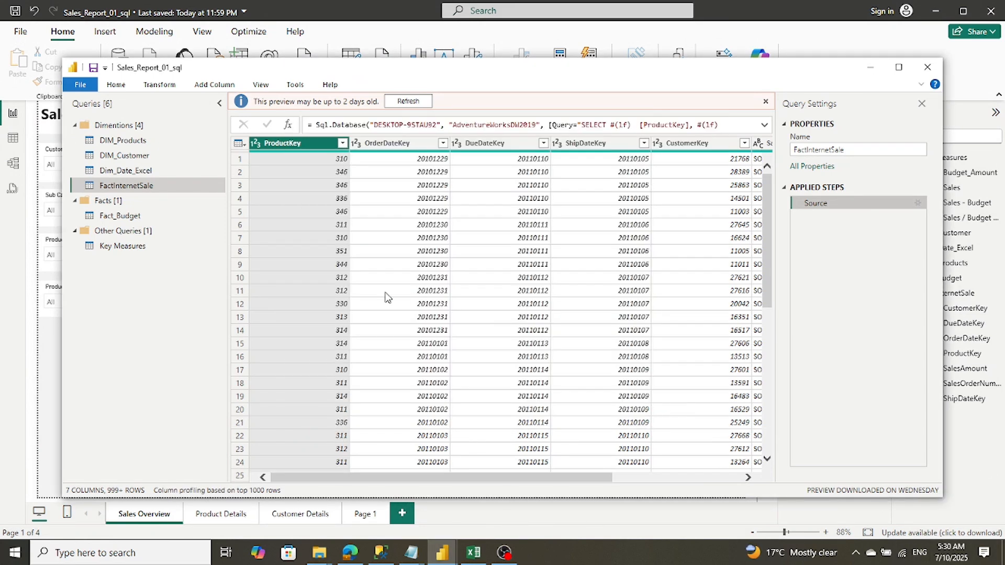
double_click(141, 186)
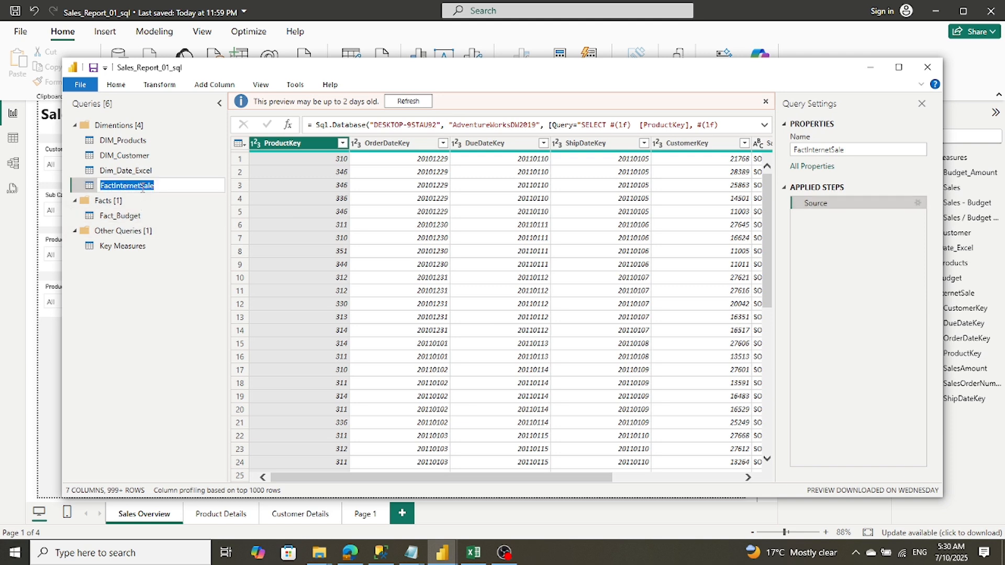
right_click(142, 189)
left_click(149, 214)
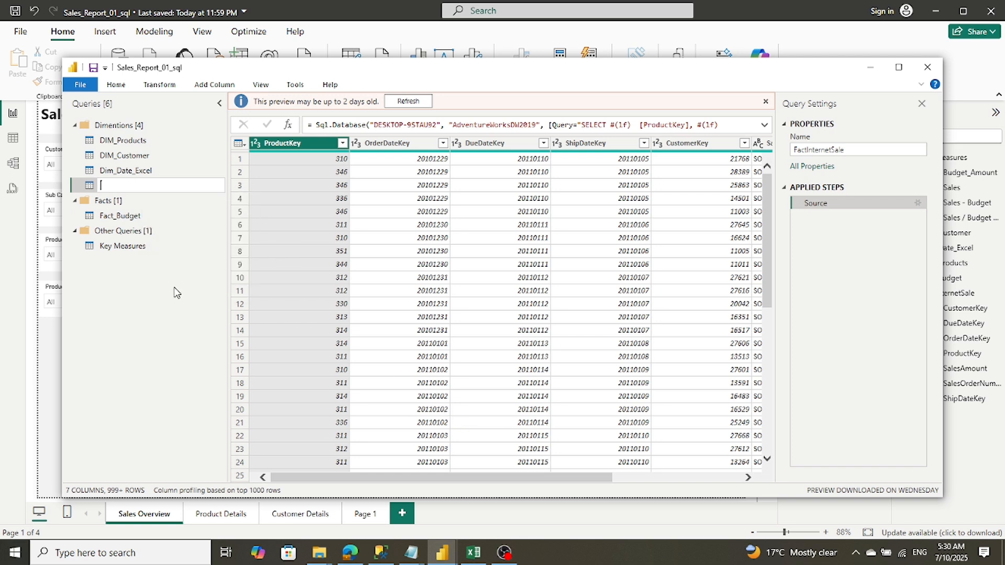
key("ctrl+v")
key("Return")
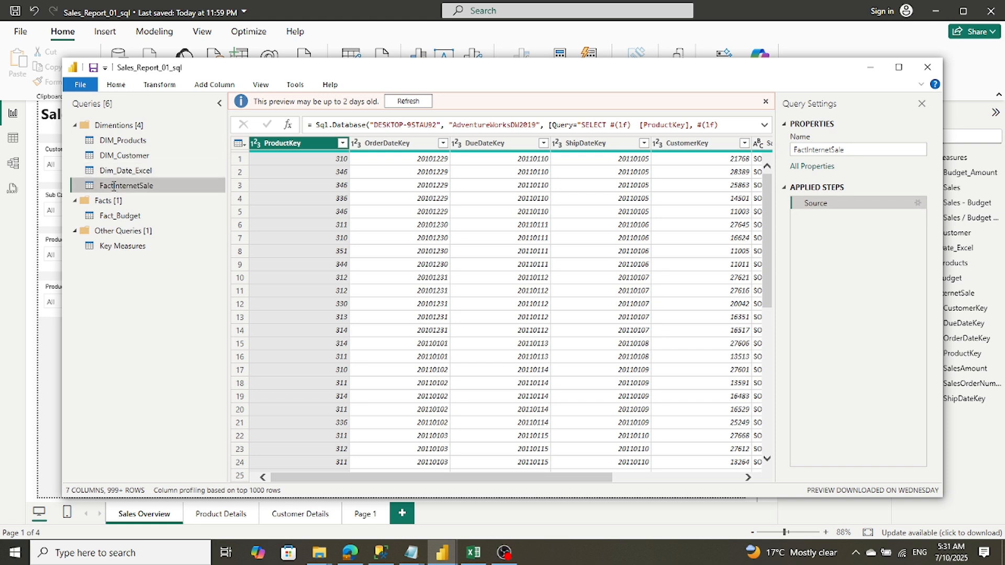
Copy the name of the FactInternetSale query in the Sales_Report_01_sql query list
double_click(114, 187)
right_click(114, 188)
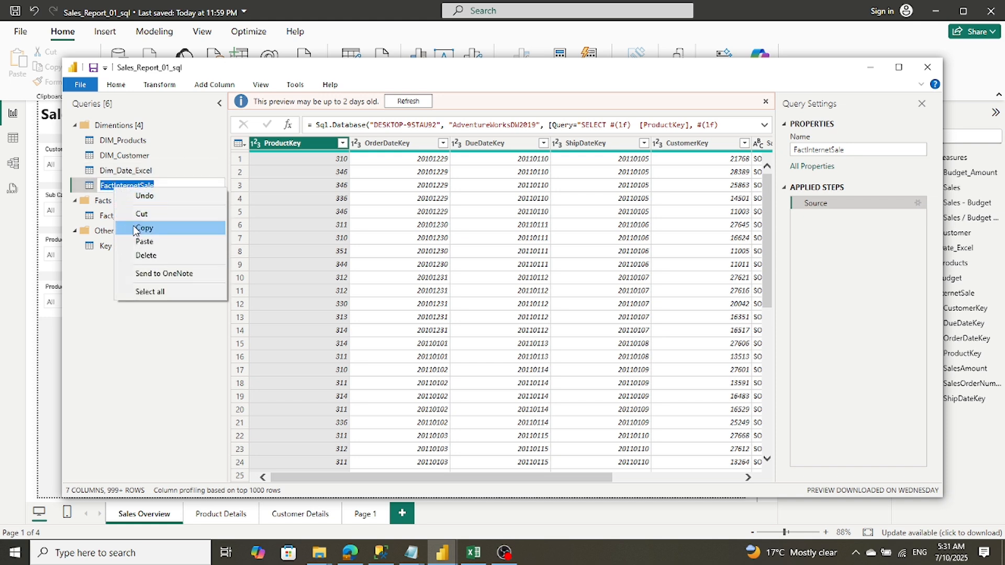
left_click(142, 228)
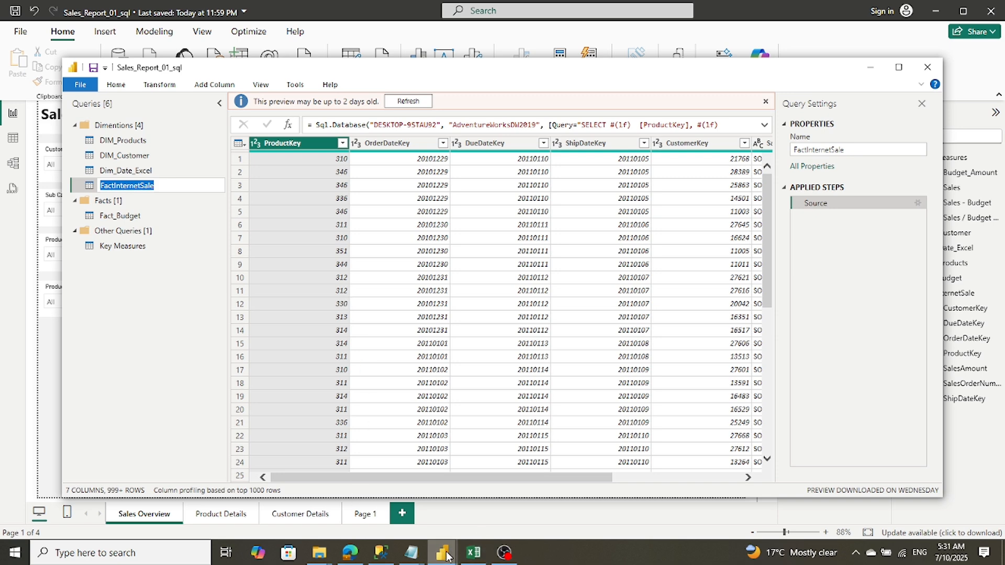
Switch back to the TutorialAdvntr query editor and accept the previewed internet sales data as a new query
mouse_move(445, 555)
left_click(621, 504)
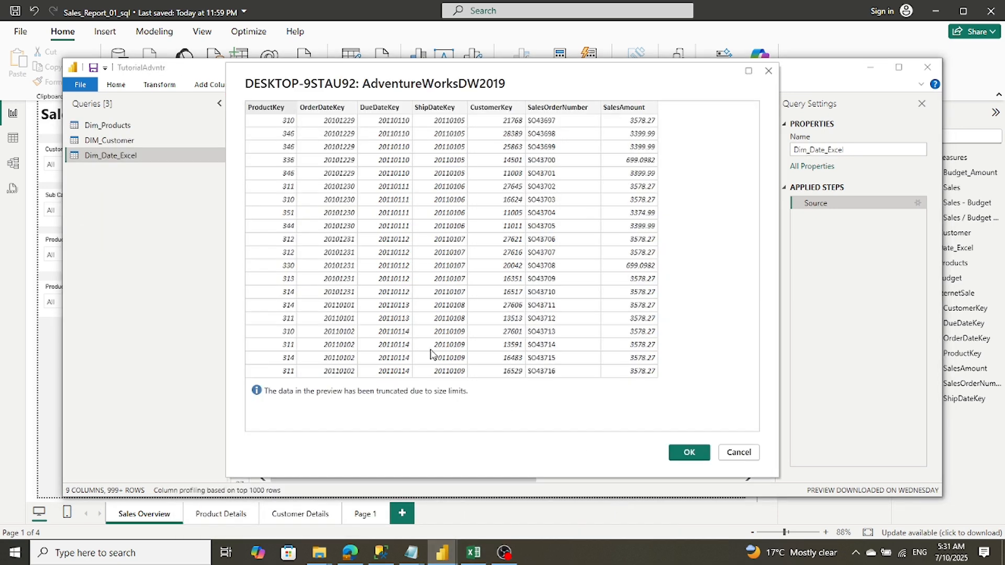
left_click(689, 452)
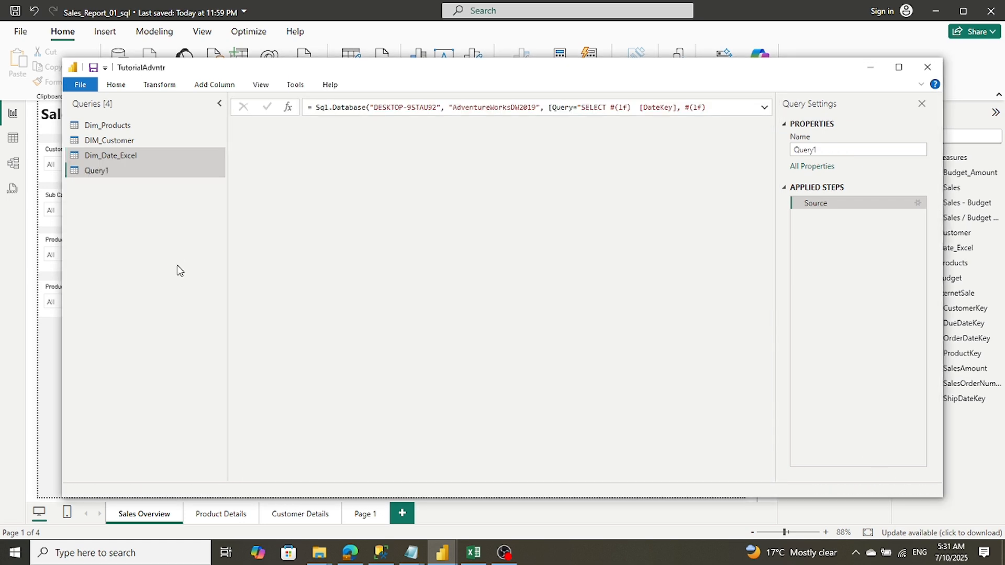
Rename the new internet sales query as FactInternetSale by pasting the copied name
double_click(99, 169)
right_click(100, 168)
left_click(131, 224)
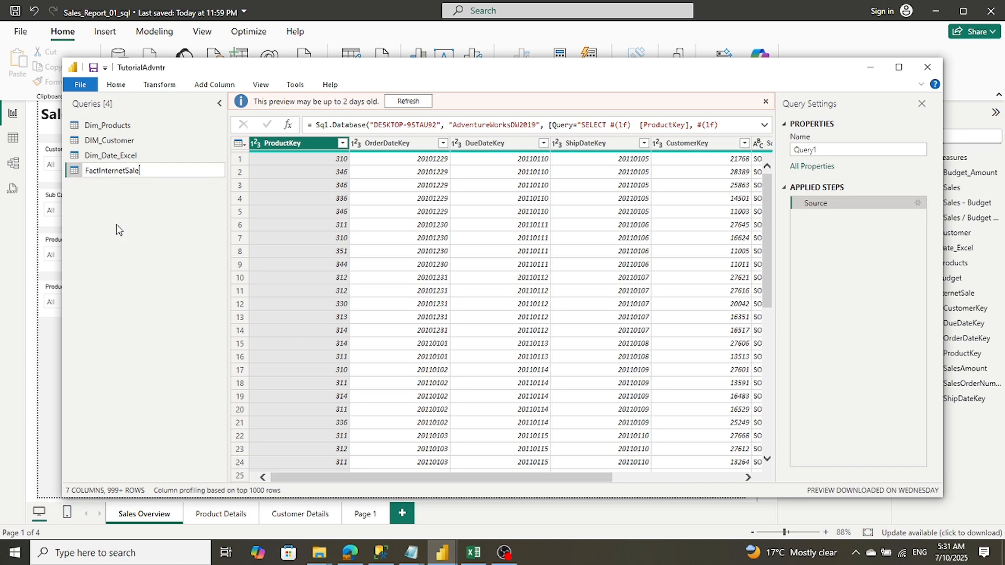
Rename the sales query as FactInternetSale
key("Return")
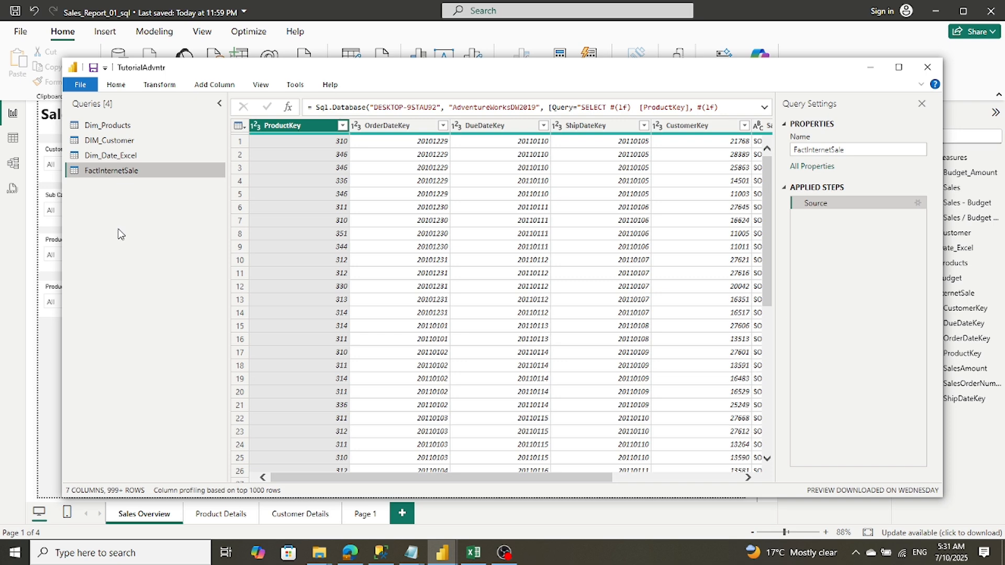
In the Sales_Report_01_sql query editor, copy the SalesBudget.xlsx file path from the Fact_Budget query's Source settings
left_click(445, 556)
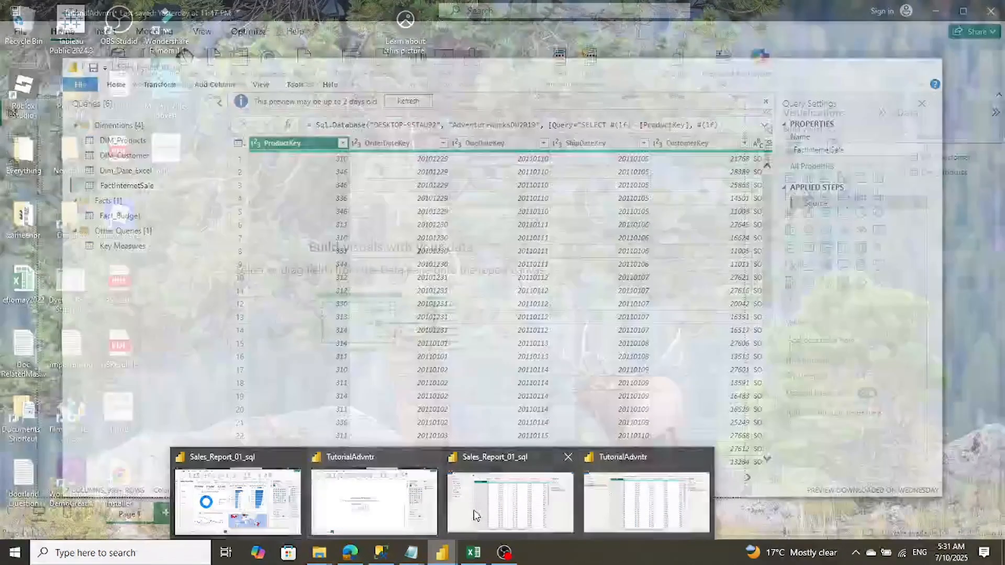
left_click(473, 509)
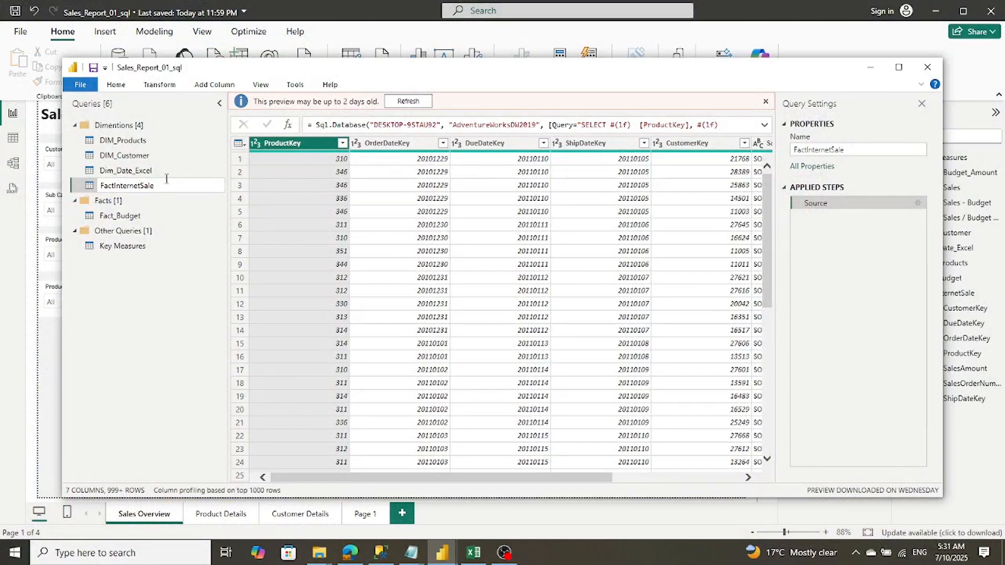
left_click(134, 220)
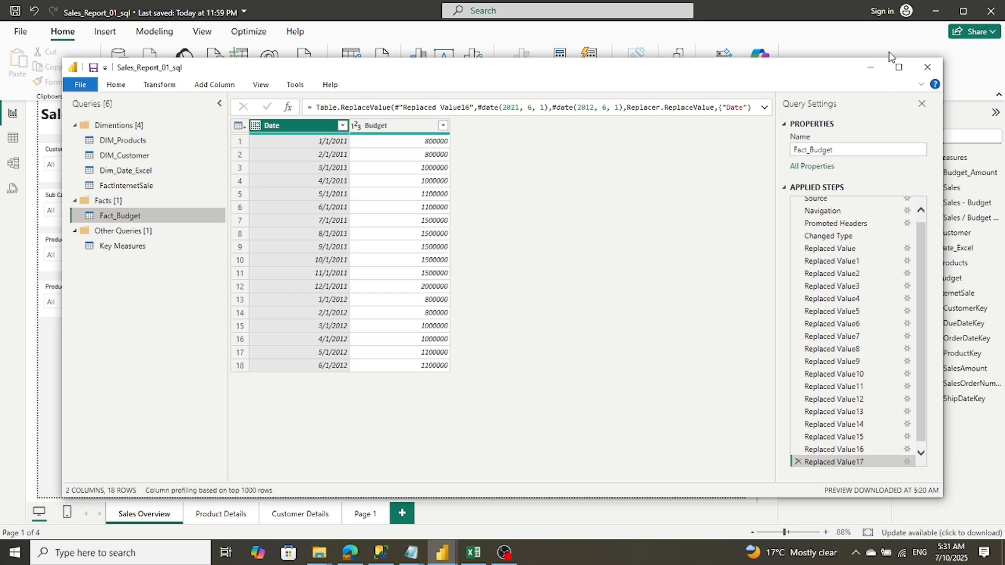
scroll(870, 259, "up", 1)
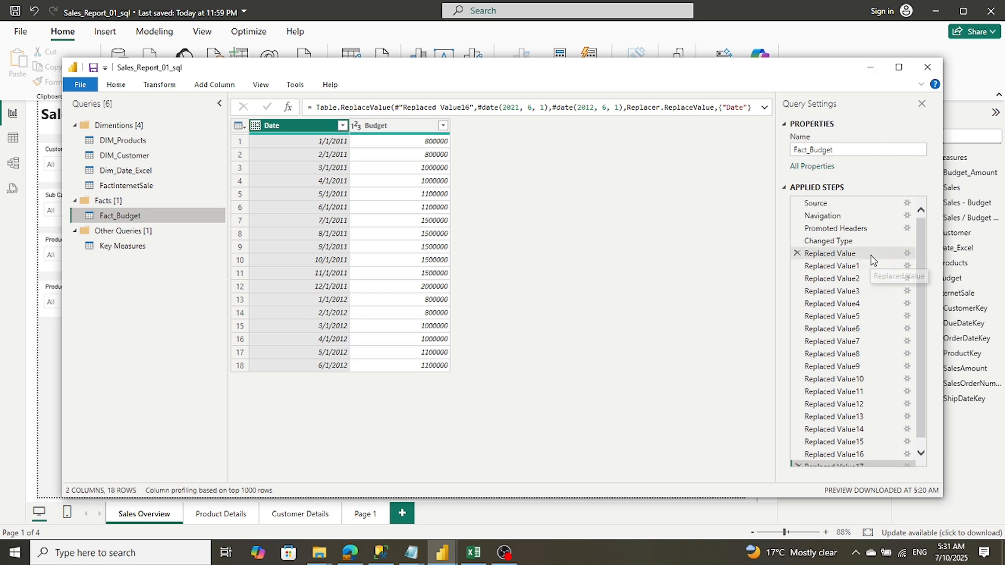
left_click(908, 203)
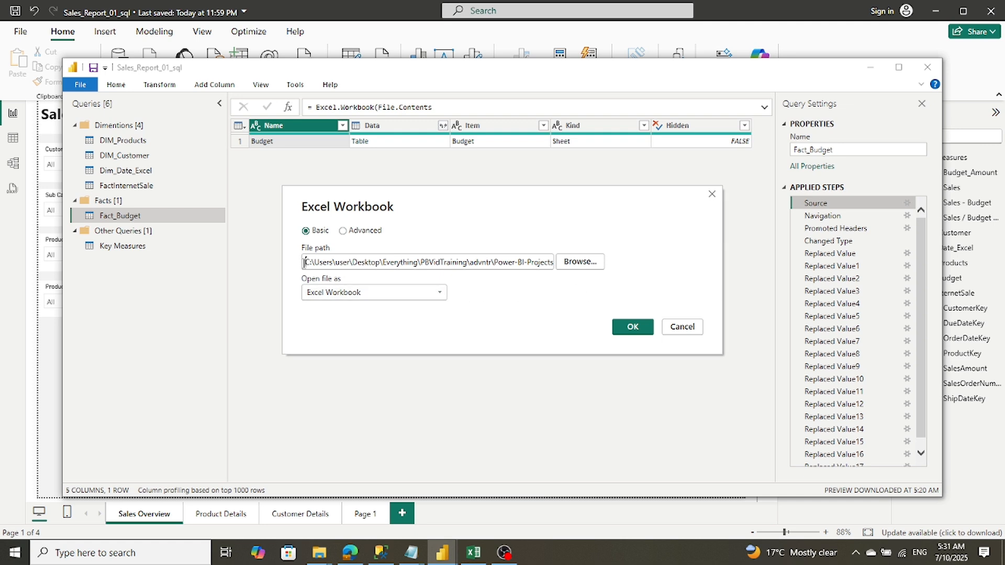
left_click_drag(305, 264, 627, 272)
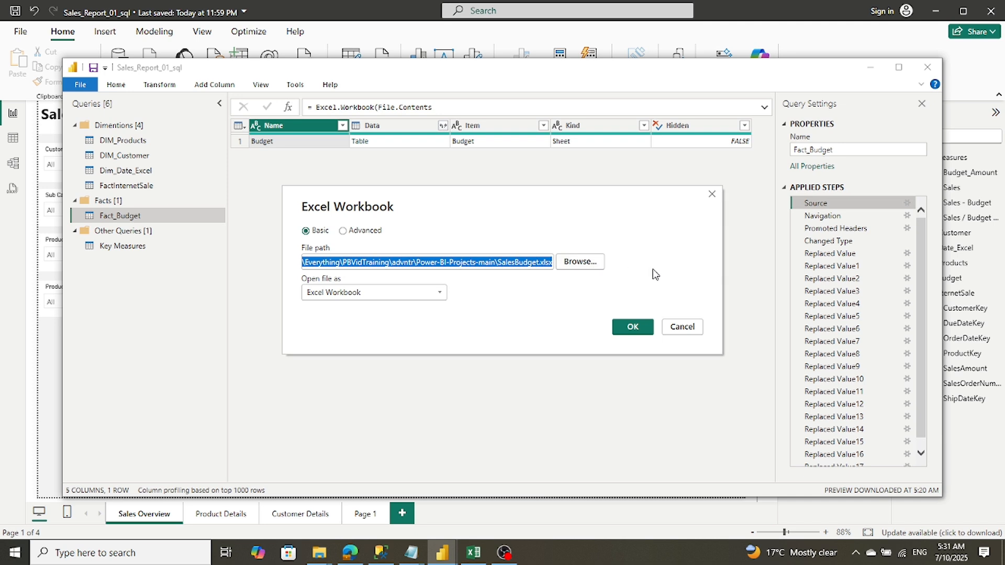
right_click(529, 268)
left_click(546, 309)
left_click(698, 330)
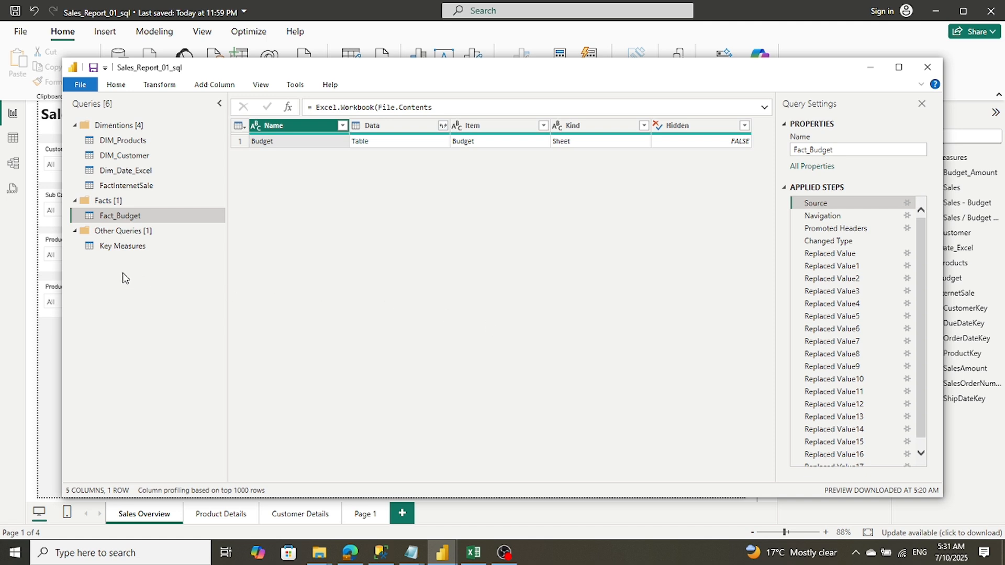
Open the Fact_Budget query's name for editing, leave it unedited and display the query's final data
double_click(121, 215)
left_click(121, 215)
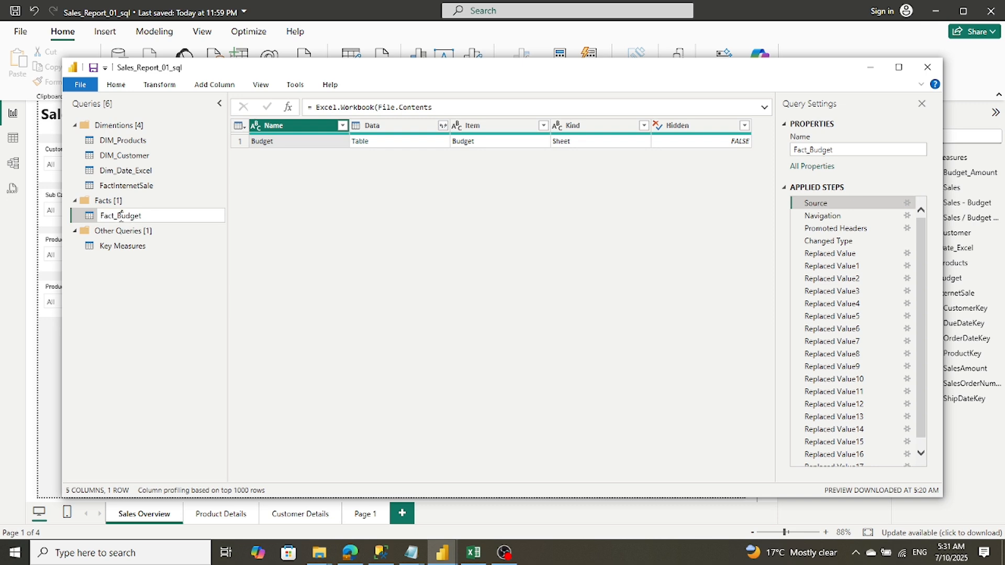
left_click(123, 248)
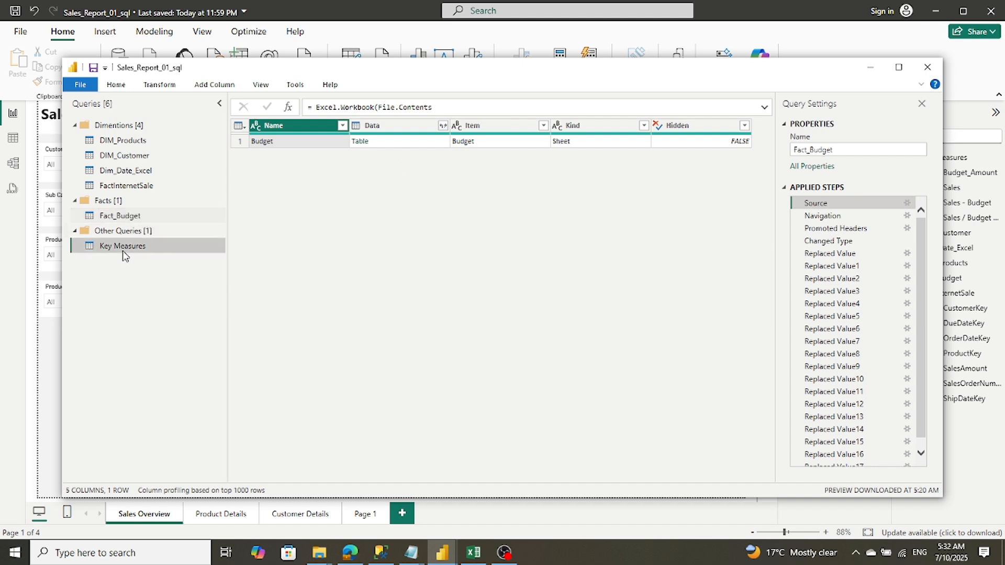
left_click(129, 217)
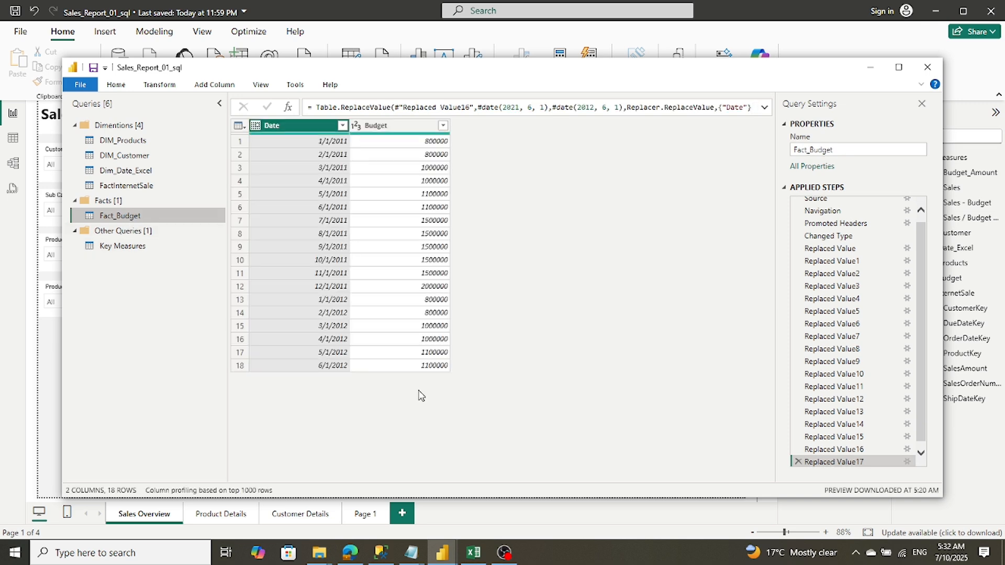
Switch to the TutorialAdvntr query editor and start adding a new Excel Workbook source
left_click(443, 552)
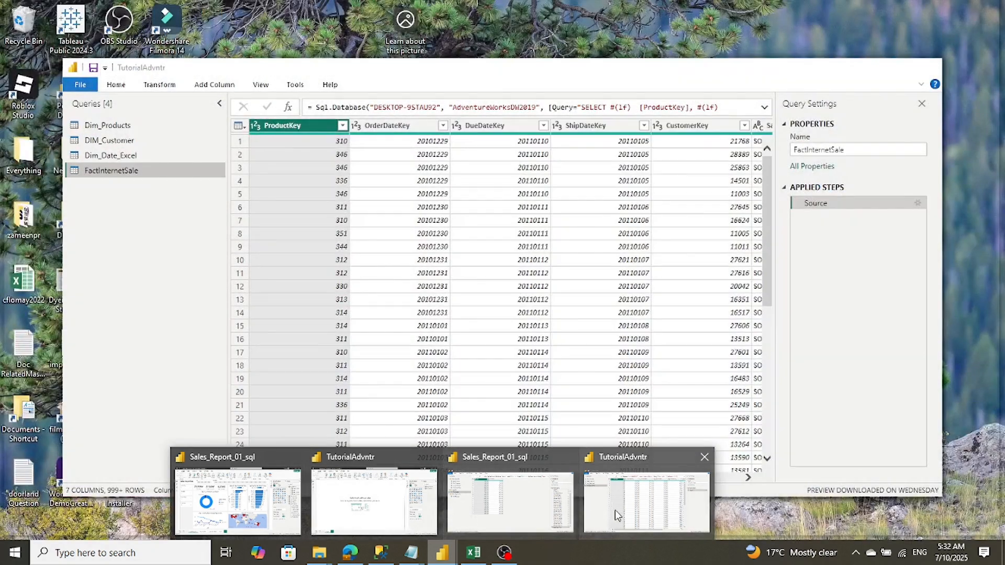
left_click(622, 508)
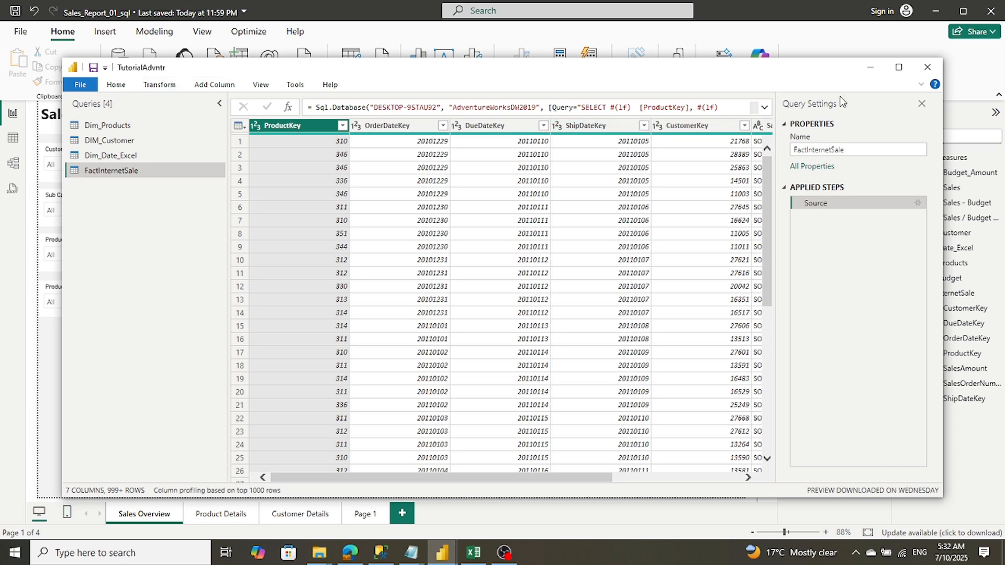
left_click(124, 82)
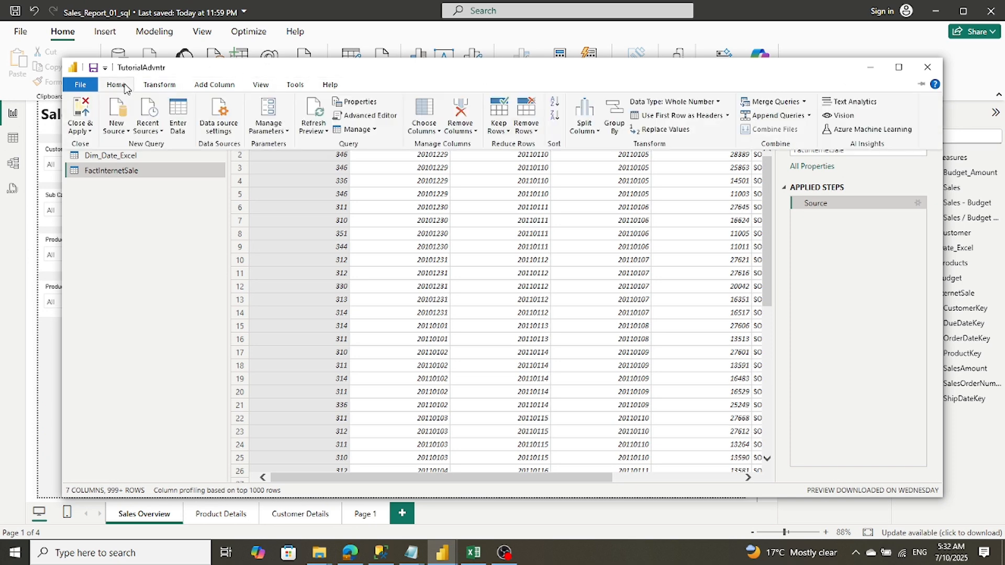
left_click(119, 126)
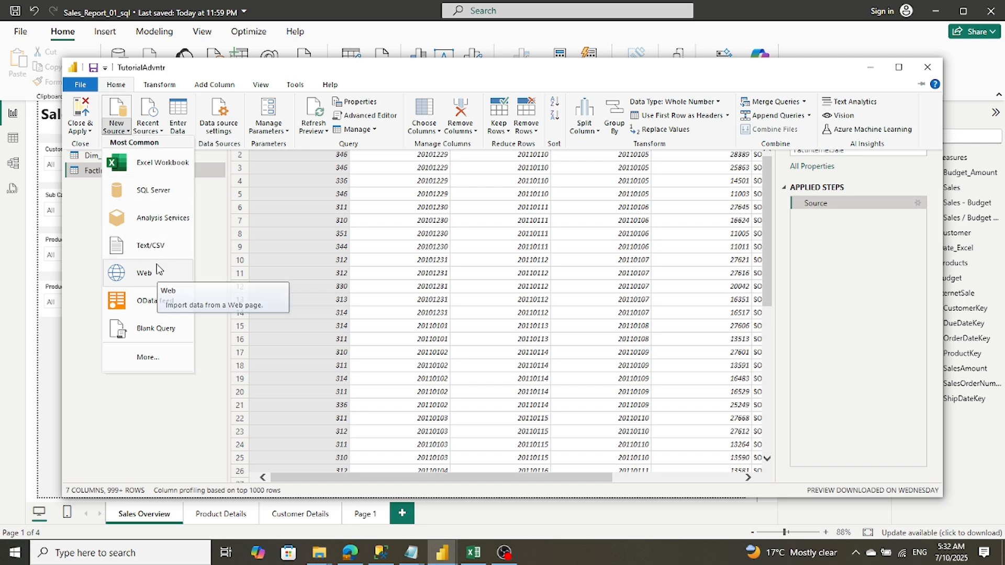
left_click(161, 161)
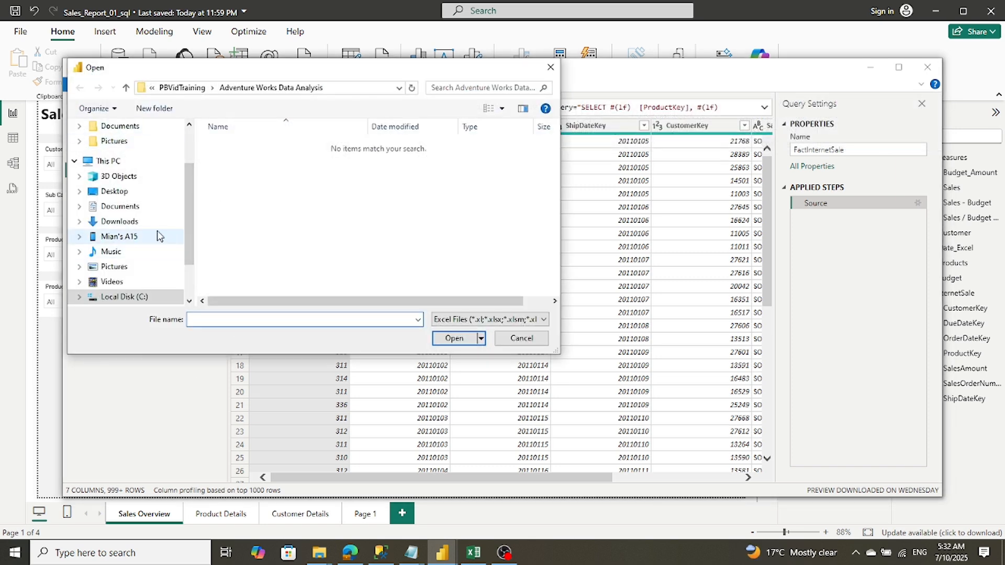
Browse to the folder Desktop > Everything > PBVidTraining > advntr > Power-BI-Projects-main
left_click(152, 194)
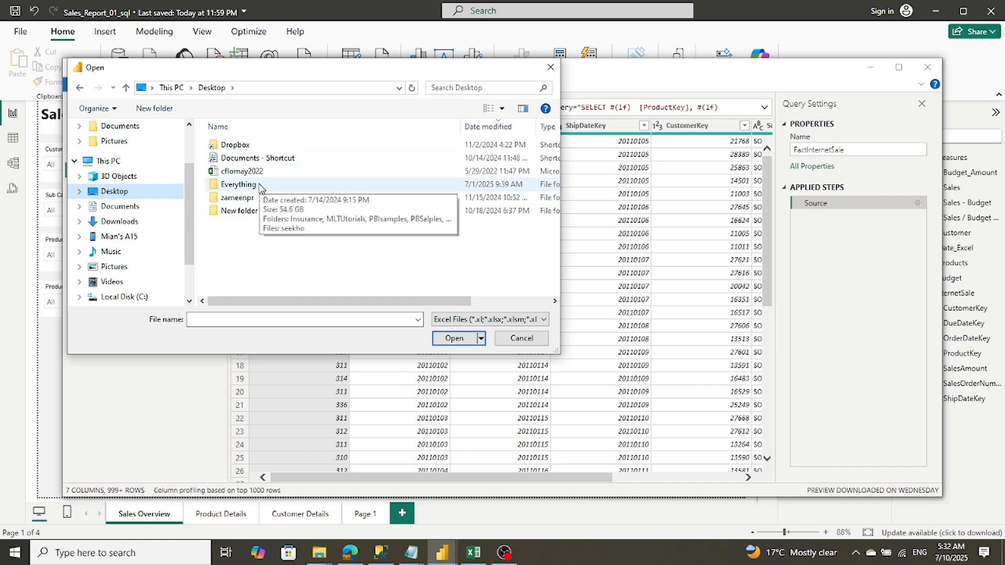
double_click(259, 185)
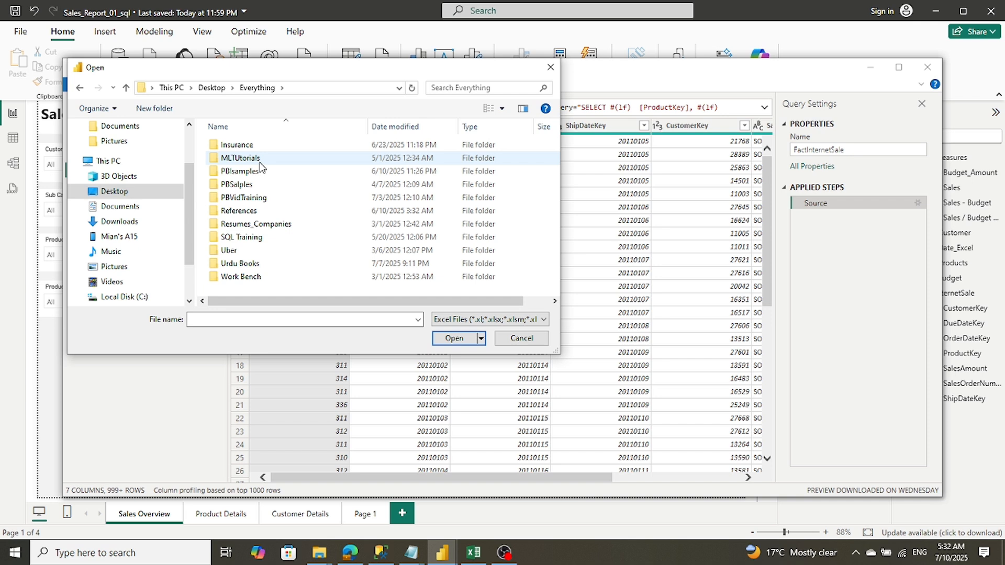
double_click(244, 198)
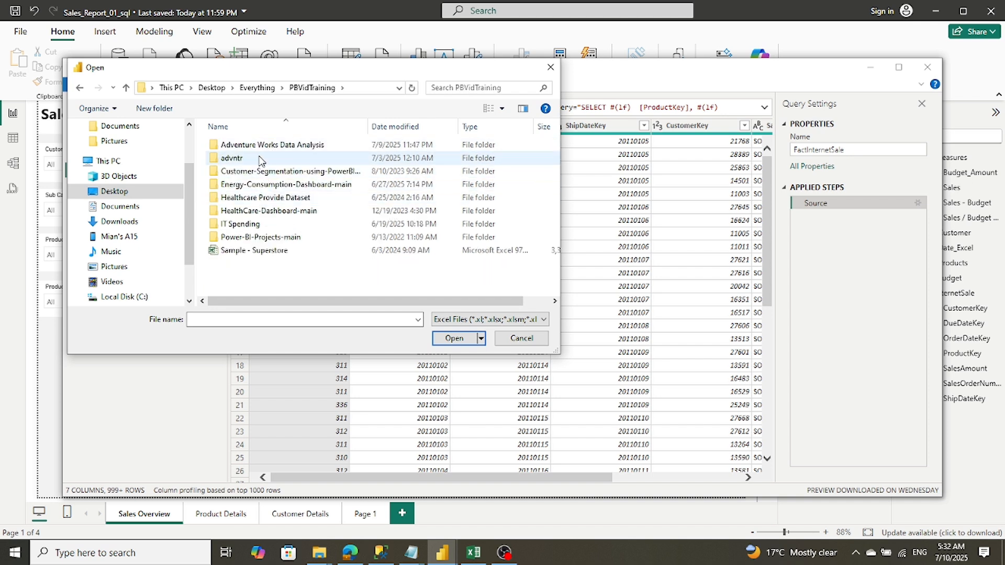
double_click(259, 158)
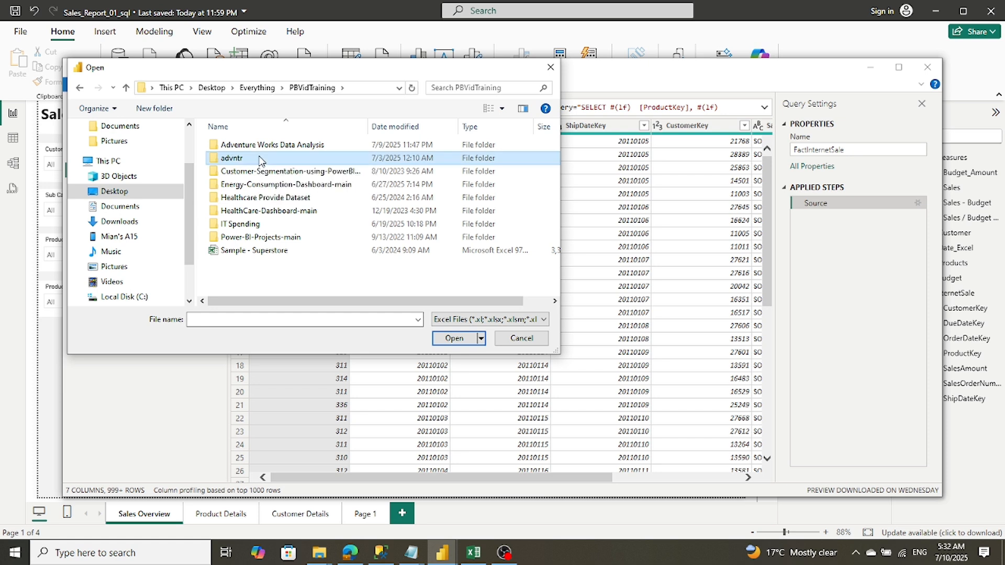
left_click(260, 146)
double_click(261, 145)
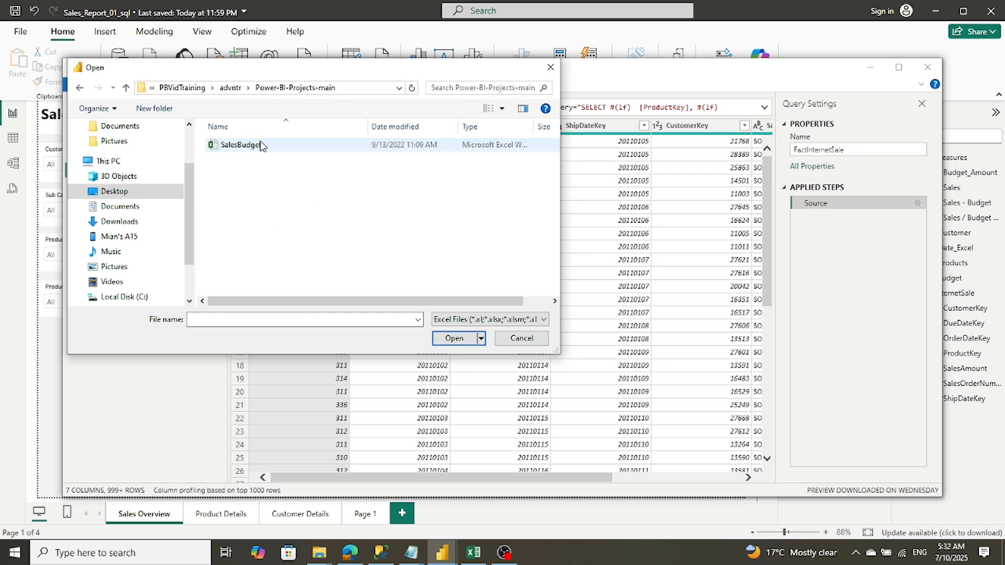
Check the Adventure Works Data Analysis folder under PBVidTraining for Excel files and return to the PBVidTraining folder
left_click(126, 88)
left_click(126, 88)
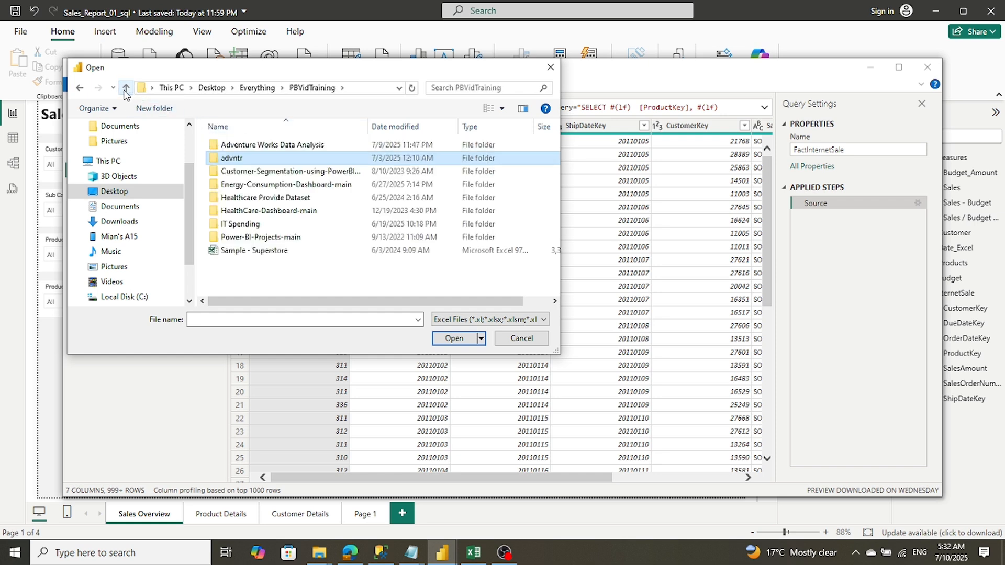
double_click(226, 147)
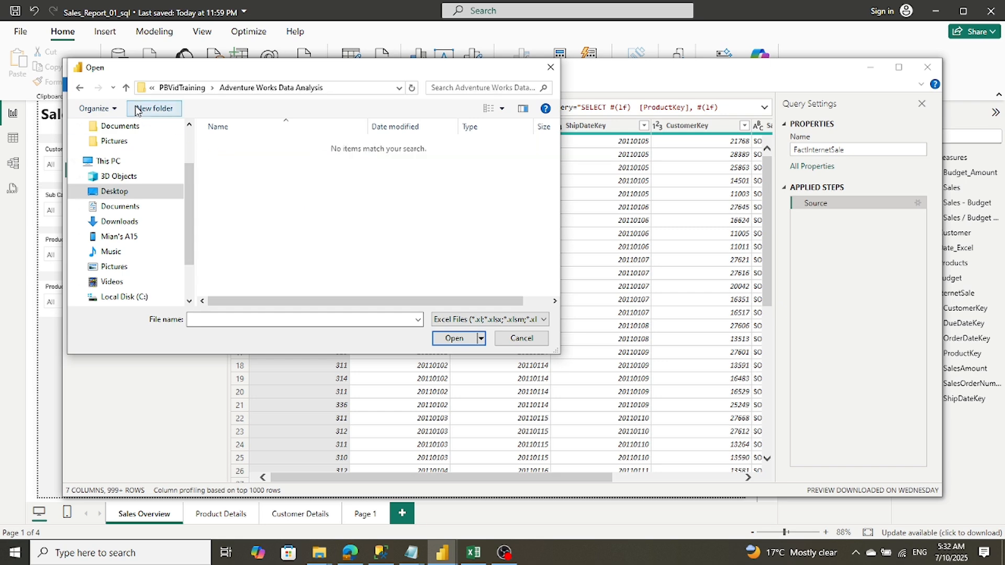
left_click(126, 88)
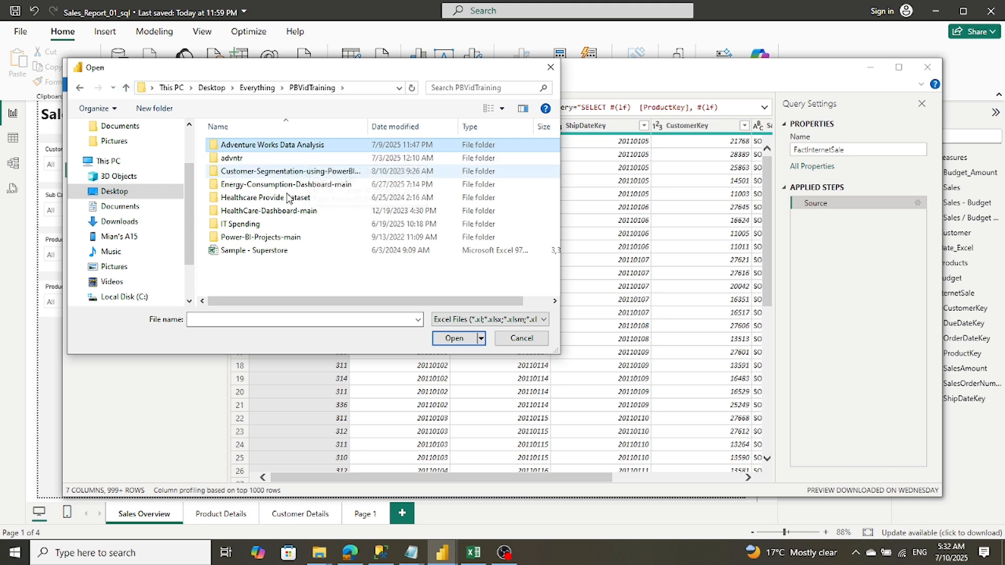
left_click(289, 287)
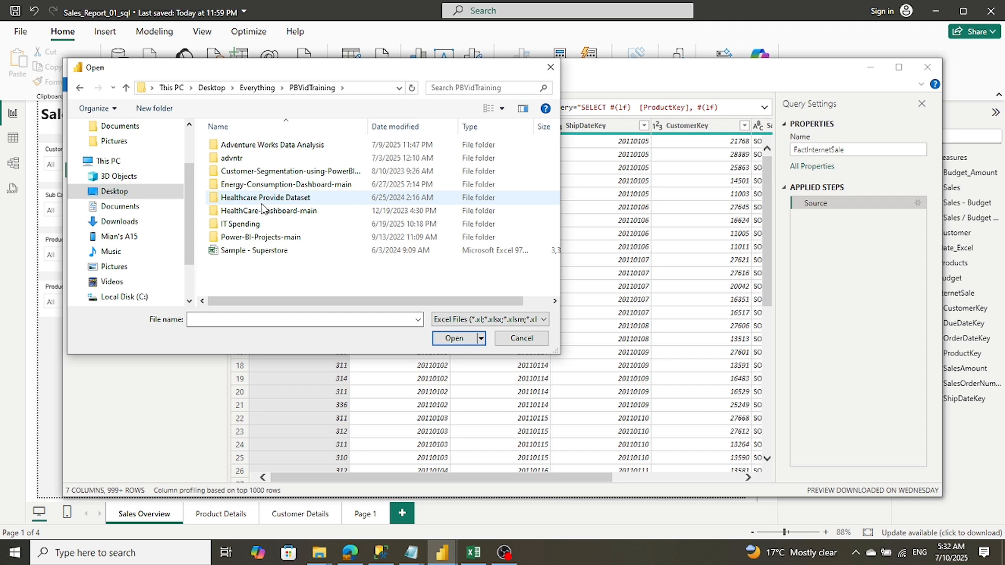
Open the SalesBudget workbook from advntr > Power-BI-Projects-main and select its Budget sheet for import
double_click(245, 156)
double_click(241, 151)
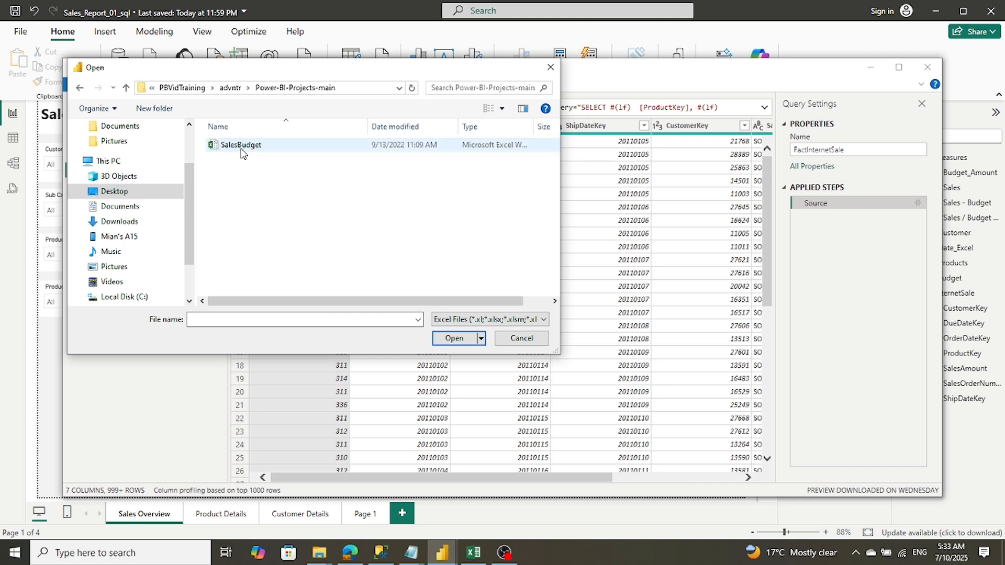
double_click(241, 146)
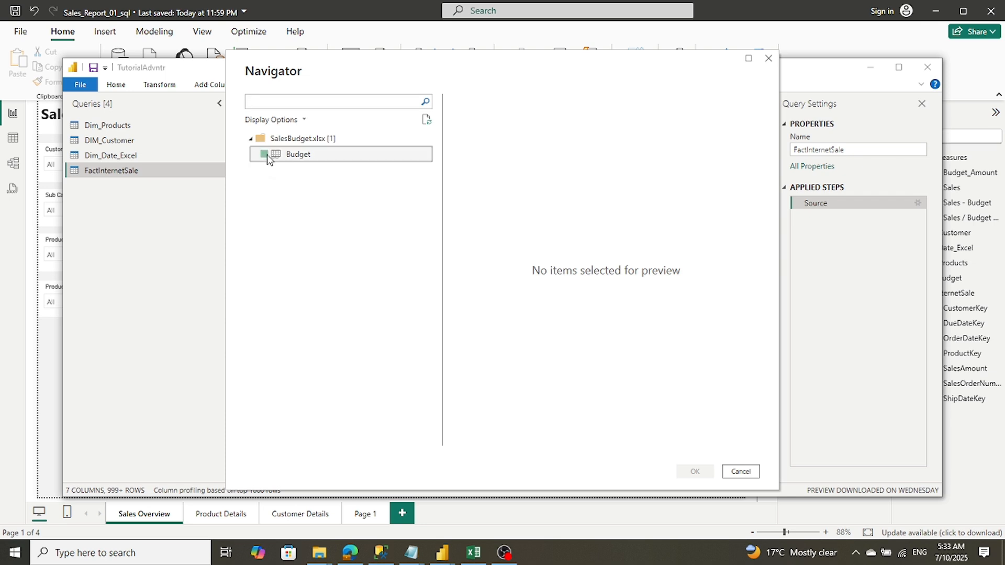
left_click(265, 154)
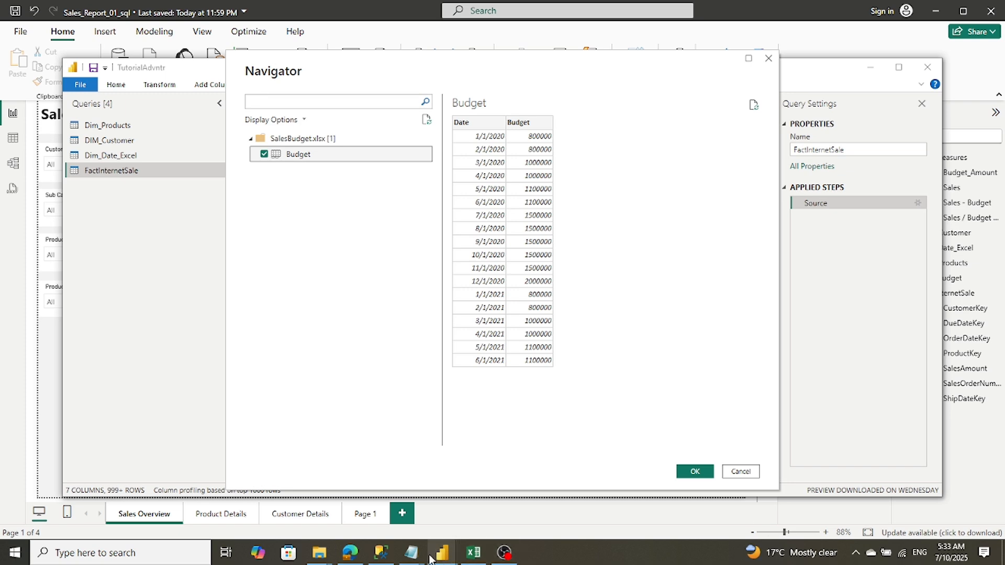
Compare the Budget sheet preview with the Fact_Budget query in the Sales_Report_01_sql query editor
mouse_move(441, 554)
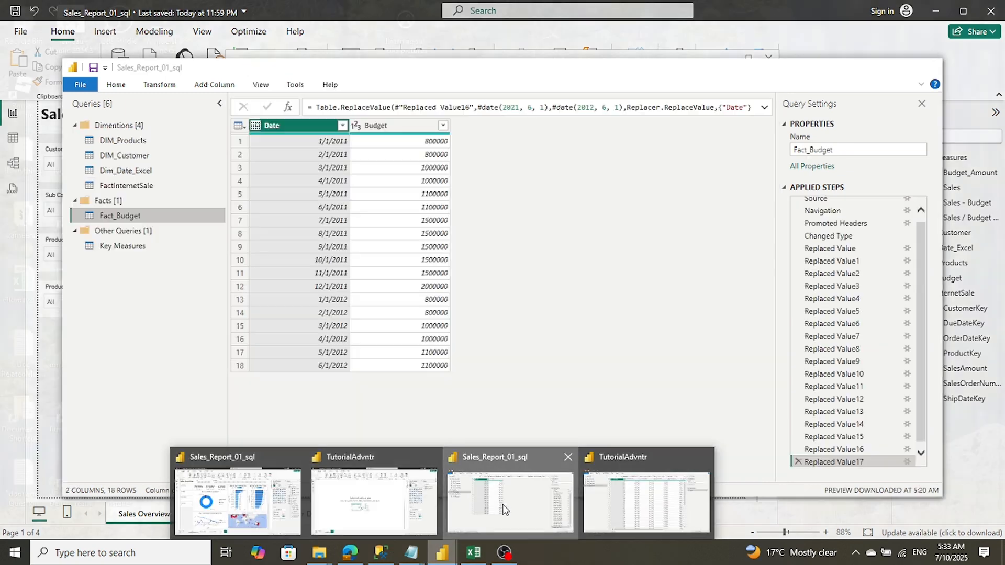
left_click(503, 504)
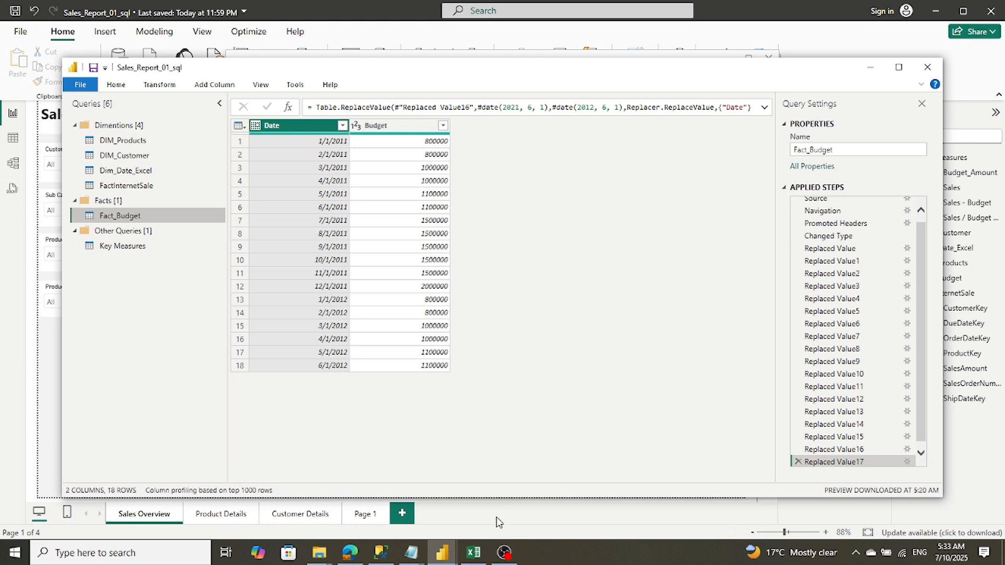
mouse_move(450, 560)
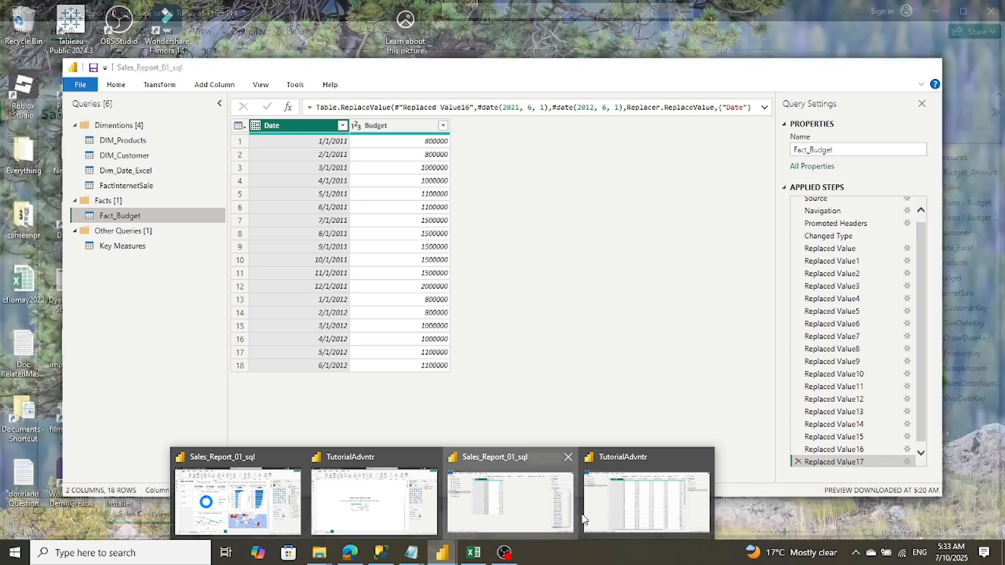
left_click(571, 489)
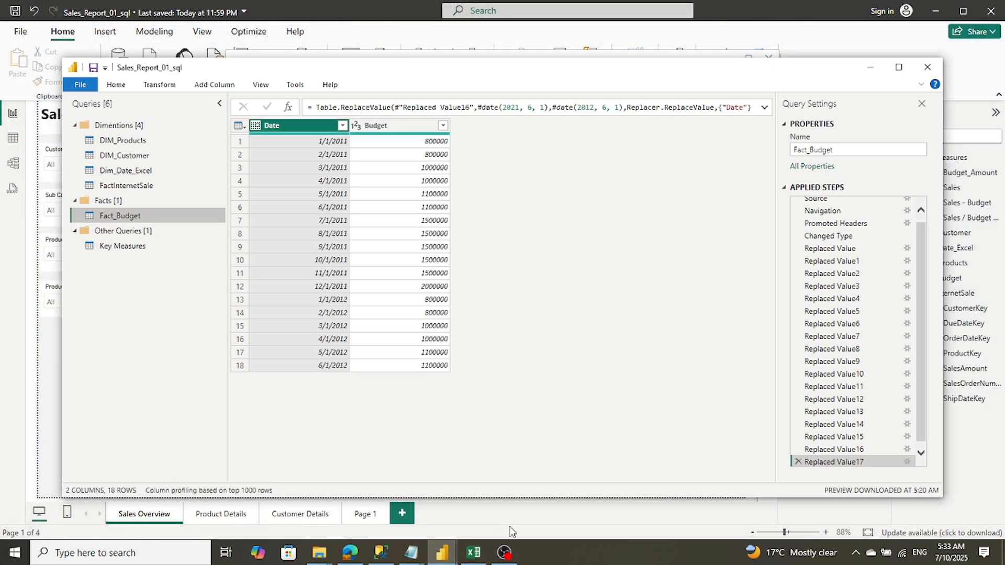
Return to the TutorialAdvntr query editor and import the selected Budget sheet as a new query
mouse_move(464, 547)
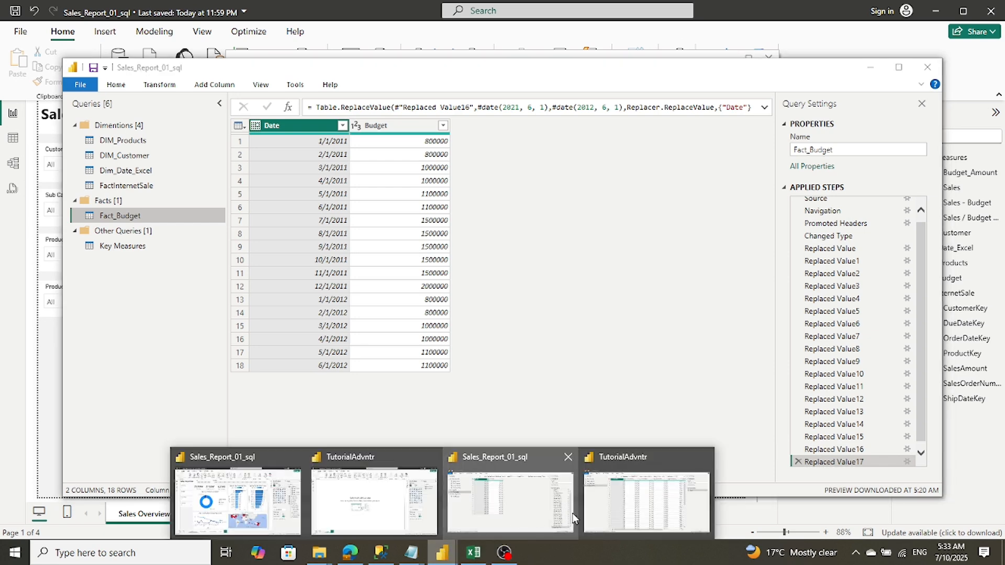
mouse_move(606, 519)
left_click(605, 518)
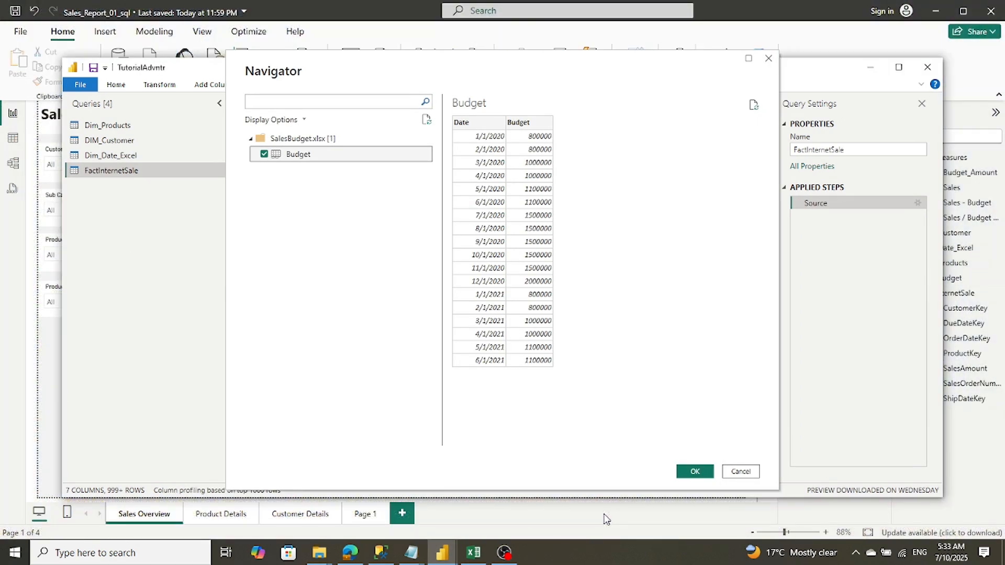
left_click(695, 471)
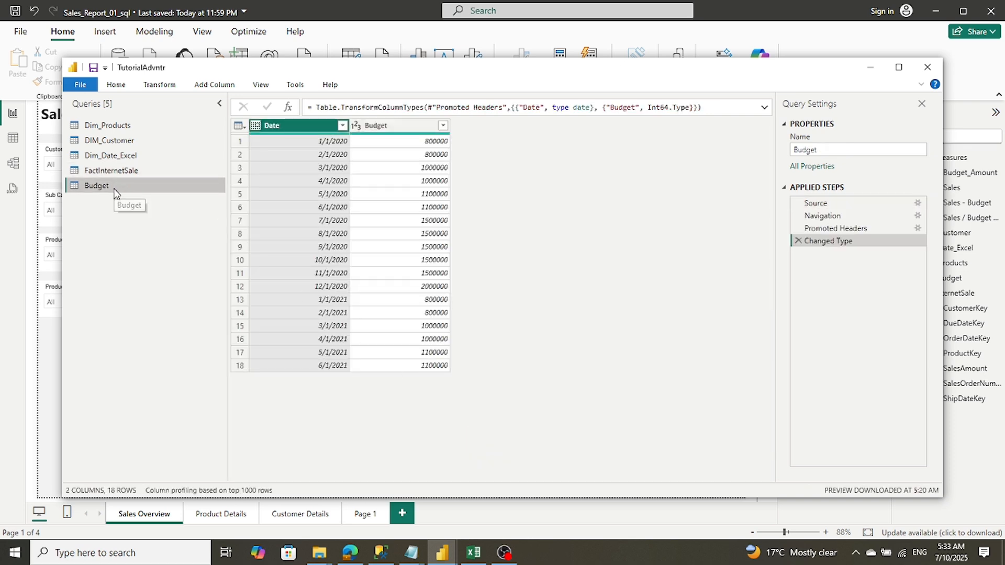
Rename the imported Budget query as Fact_Budget
double_click(95, 191)
left_click(88, 188)
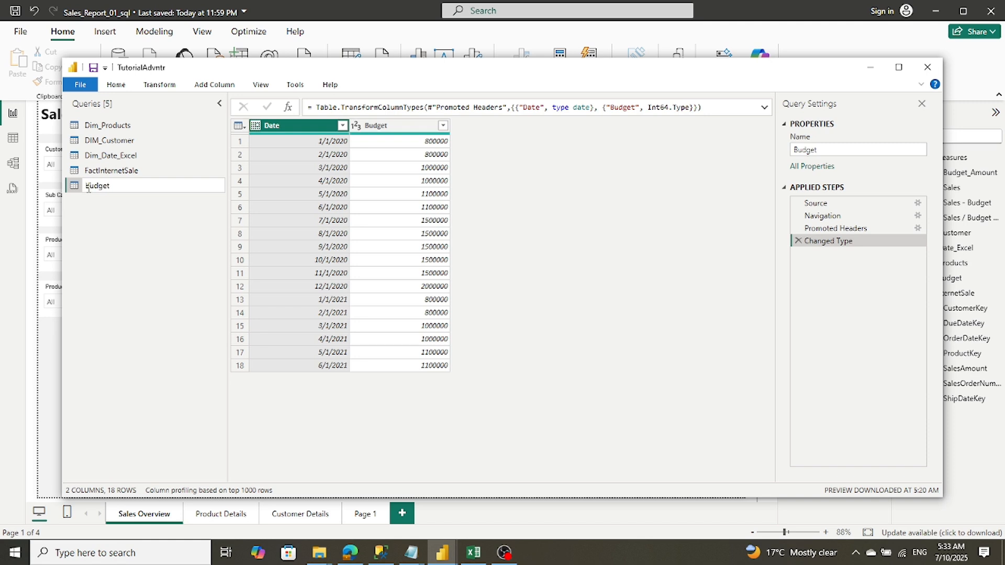
type("Fact_")
key("Return")
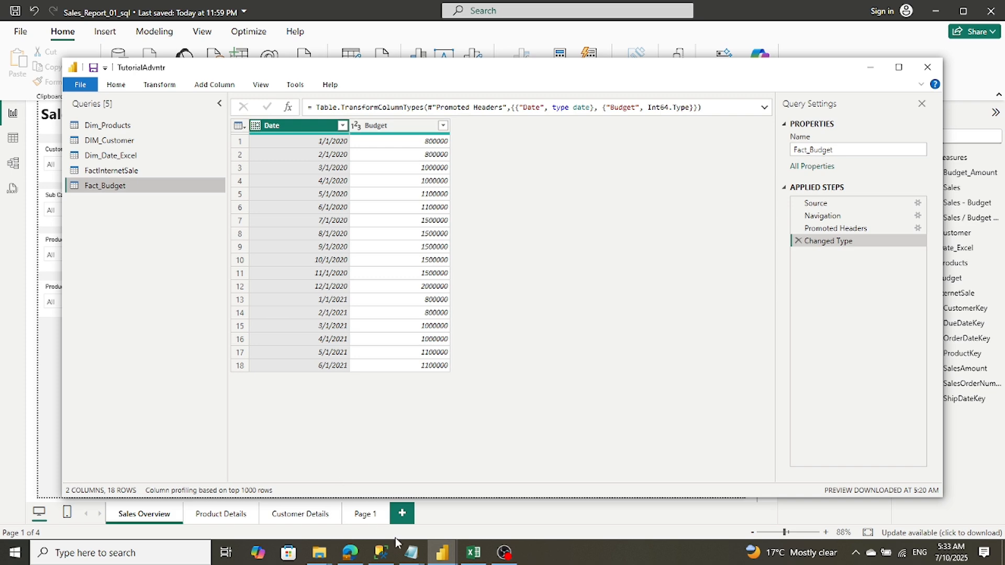
Switch to the Sales_Report_01_sql query editor and examine how the Key Measures query's Source table is defined
left_click(433, 558)
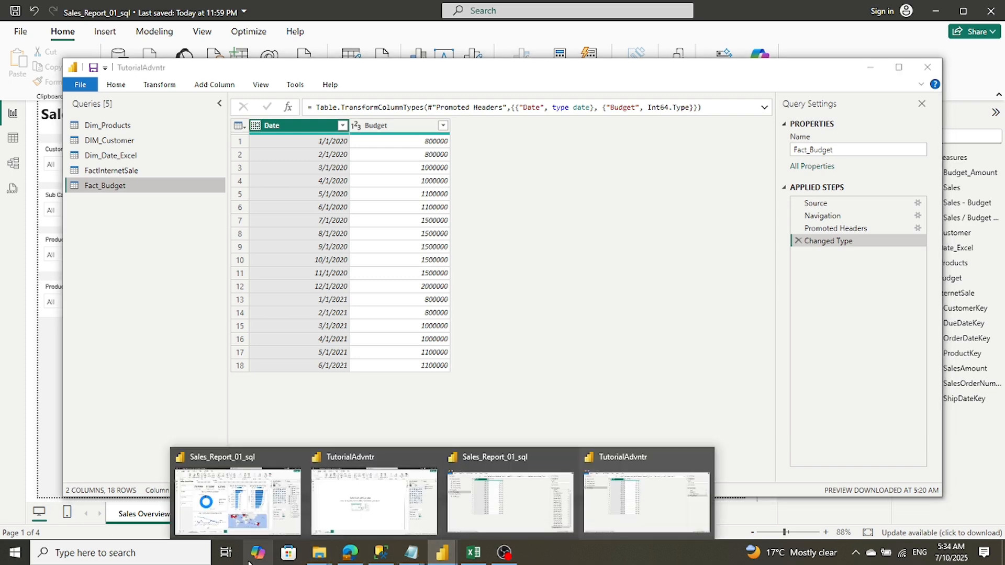
left_click(242, 500)
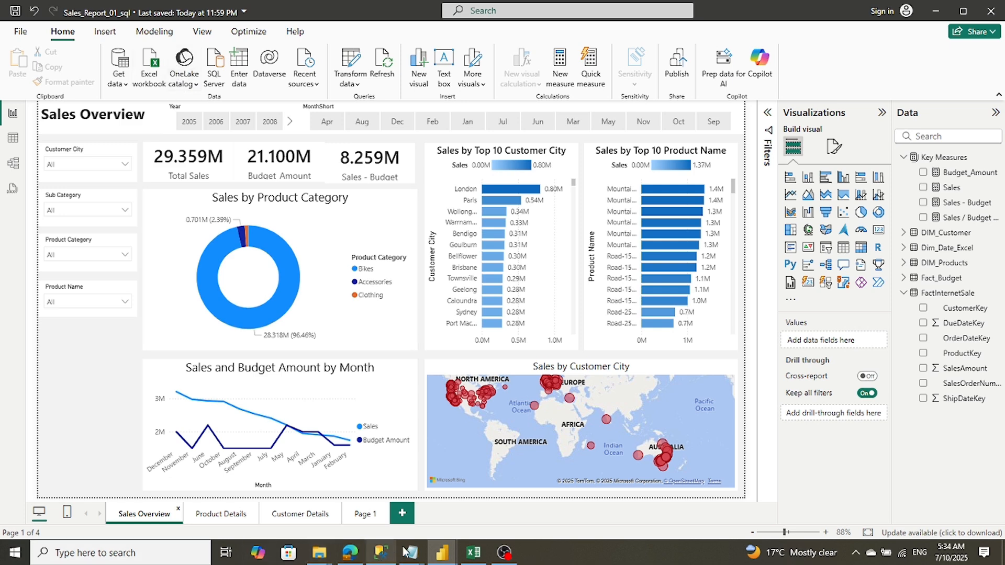
mouse_move(437, 548)
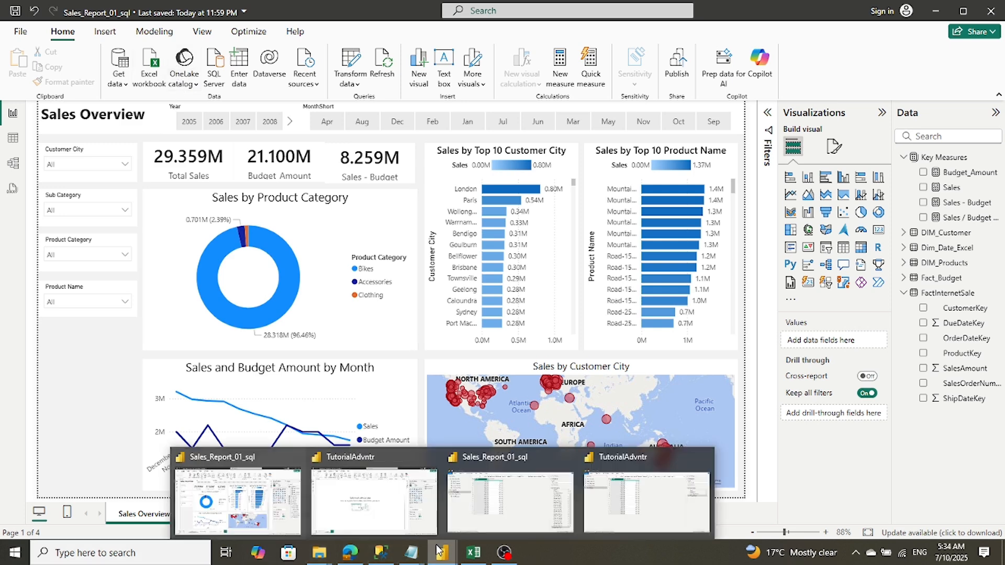
left_click(474, 521)
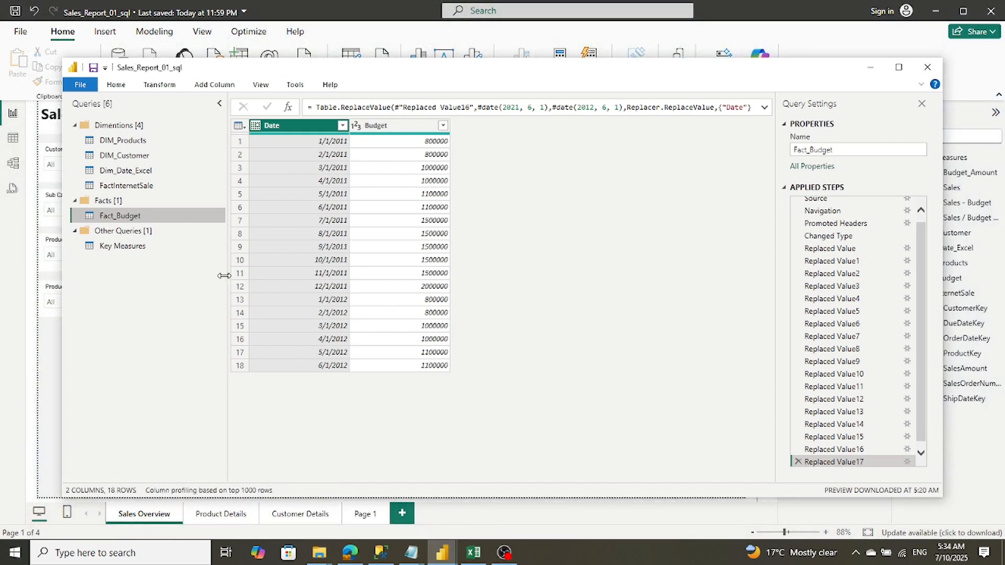
left_click(117, 248)
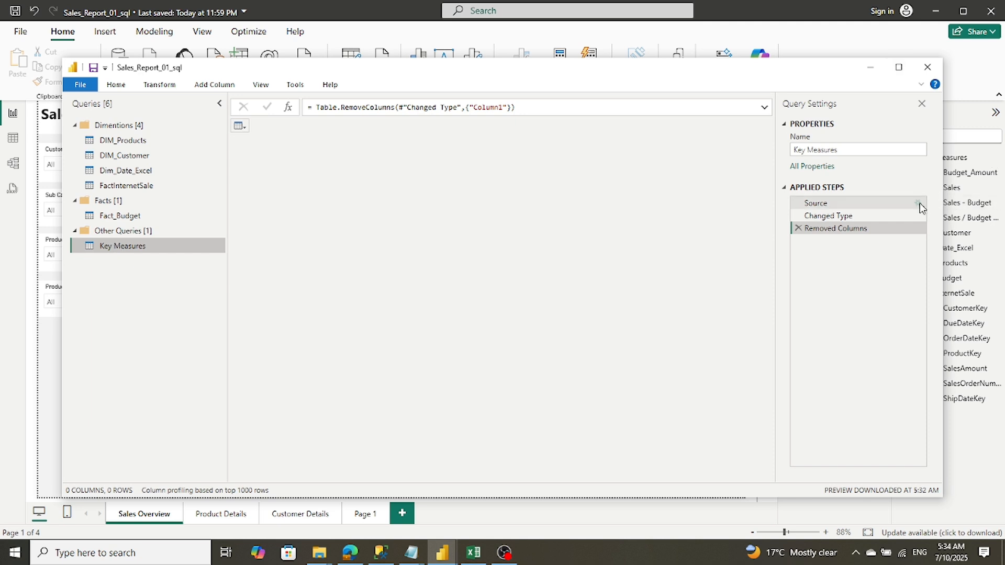
left_click(918, 203)
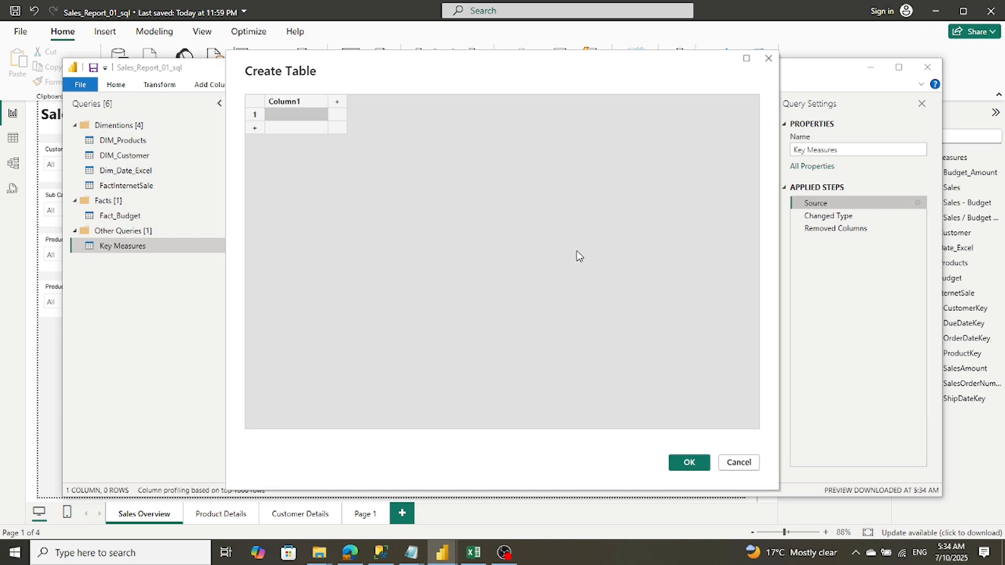
left_click(744, 464)
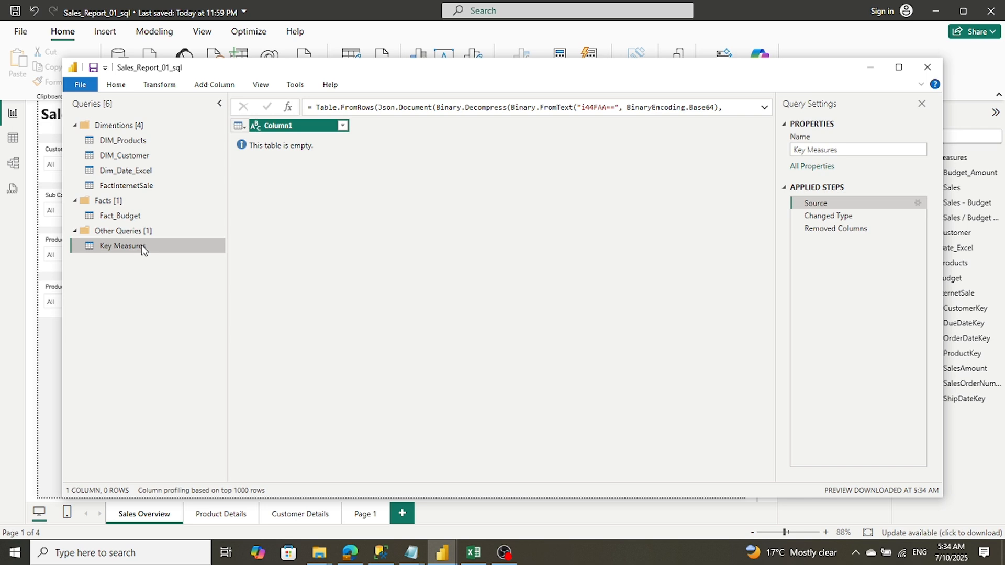
left_click(918, 203)
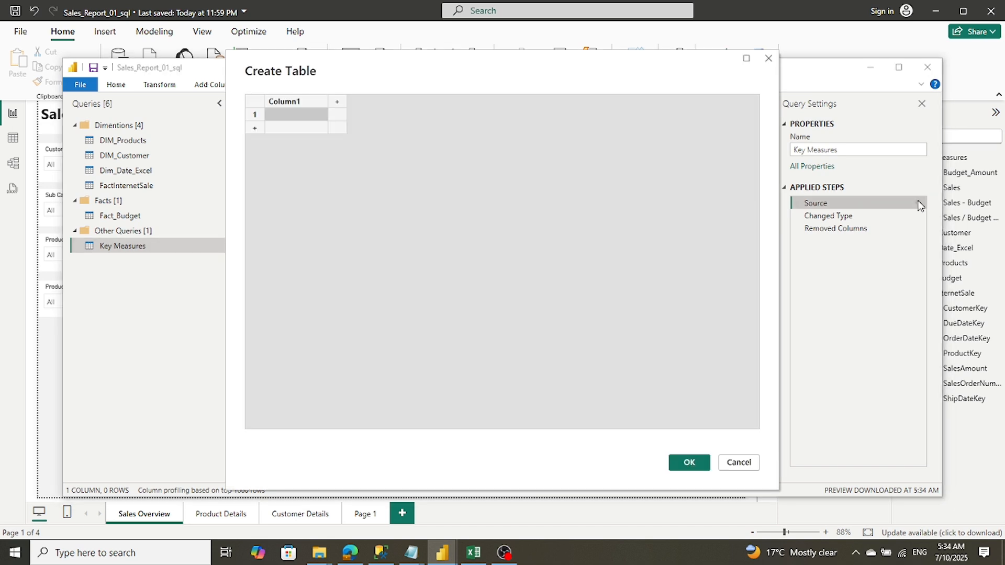
left_click(747, 464)
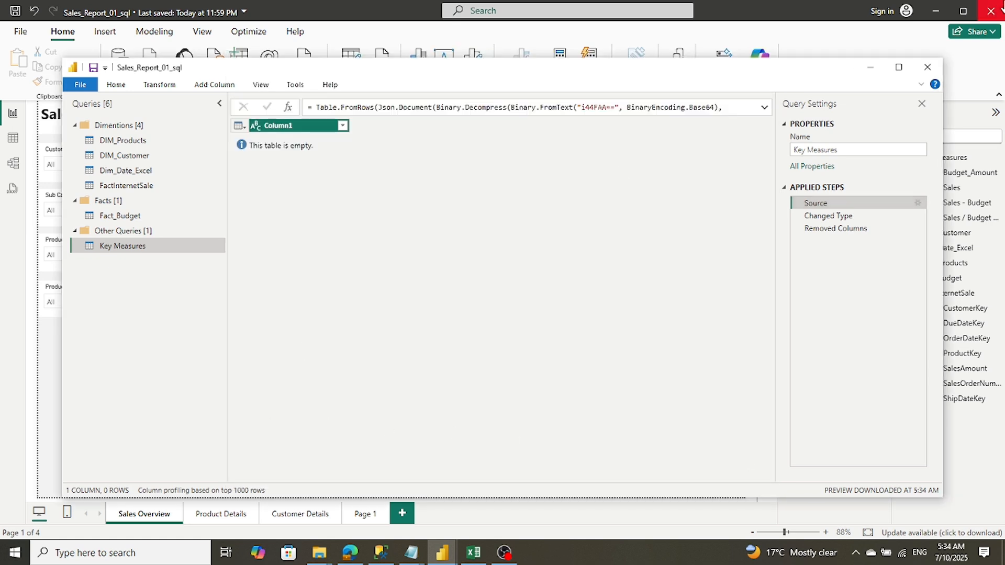
Close the Sales_Report_01_sql query editor and refresh the data of the Key Measures table in the report
left_click(917, 74)
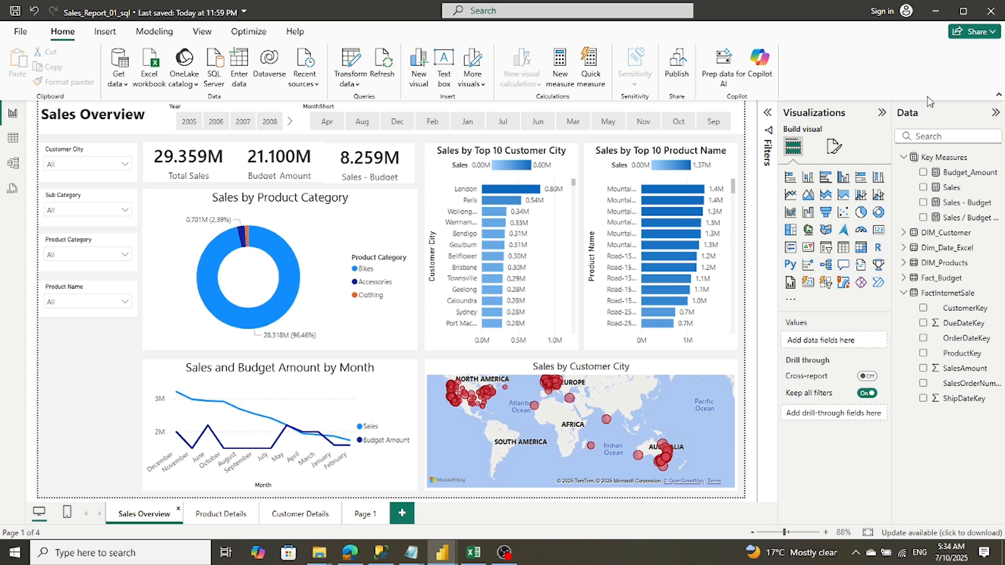
left_click(923, 161)
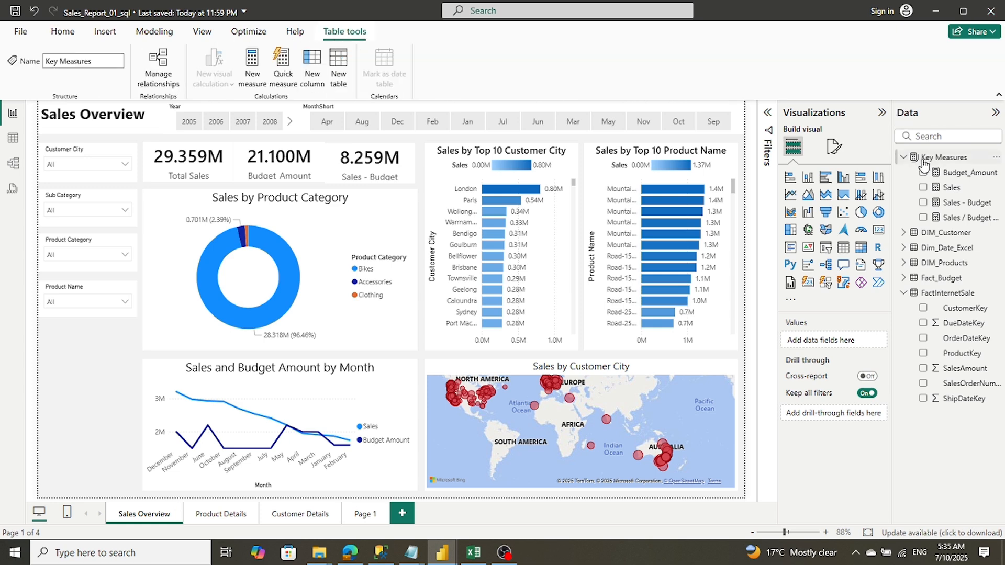
left_click(997, 158)
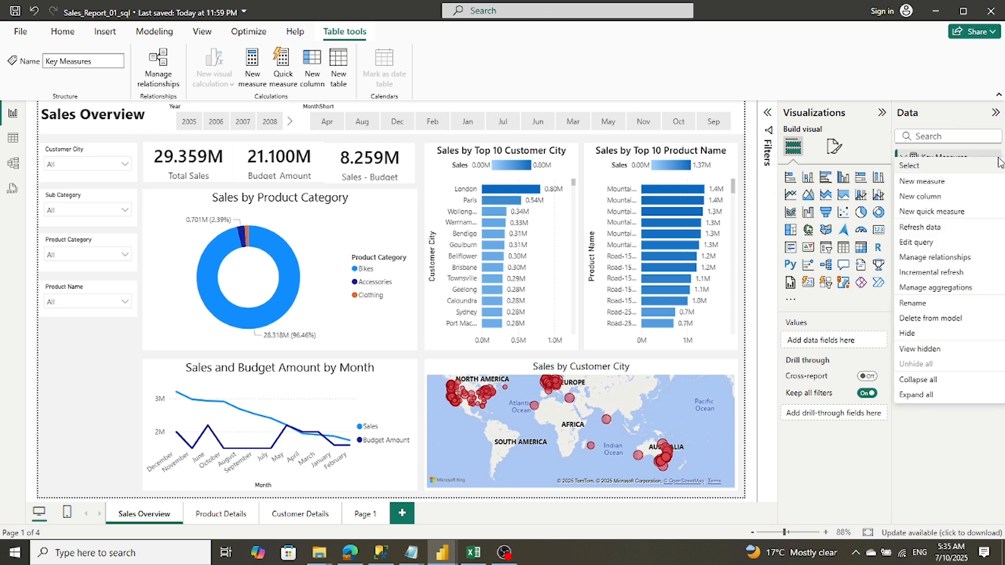
left_click(963, 235)
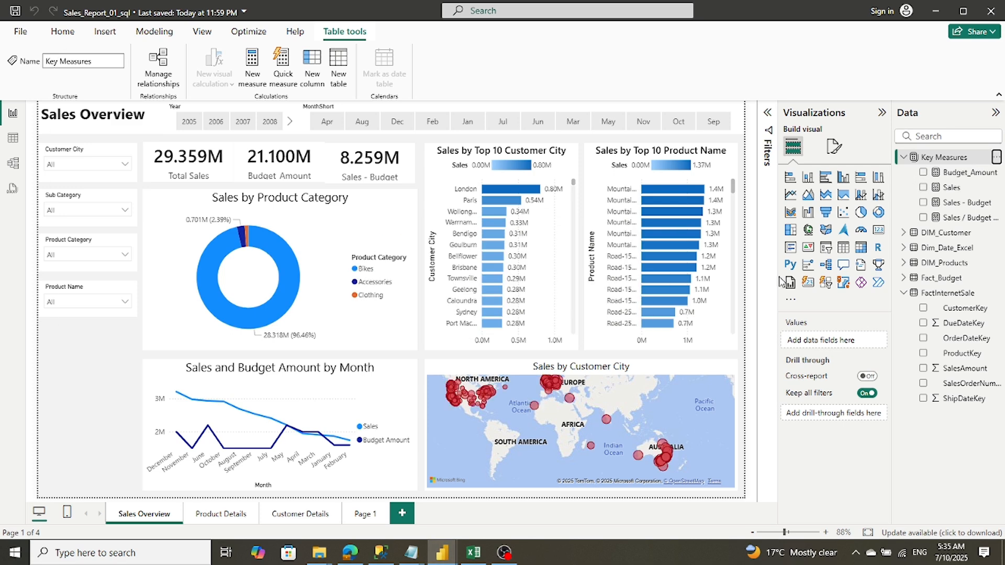
left_click(904, 157)
left_click(904, 157)
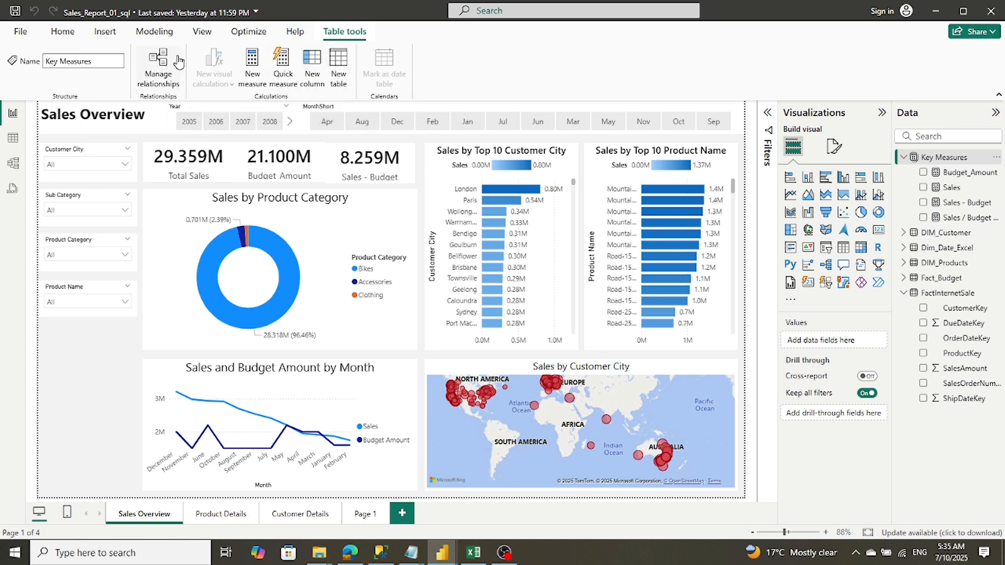
Reopen the Sales_Report_01_sql query editor and check the Key Measures query's Source table definition again
left_click(80, 34)
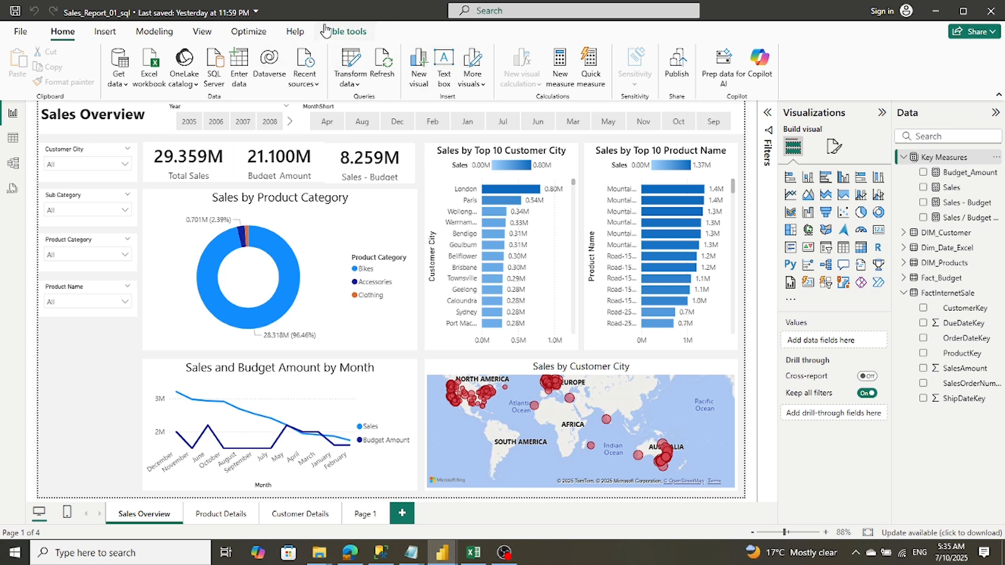
left_click(344, 67)
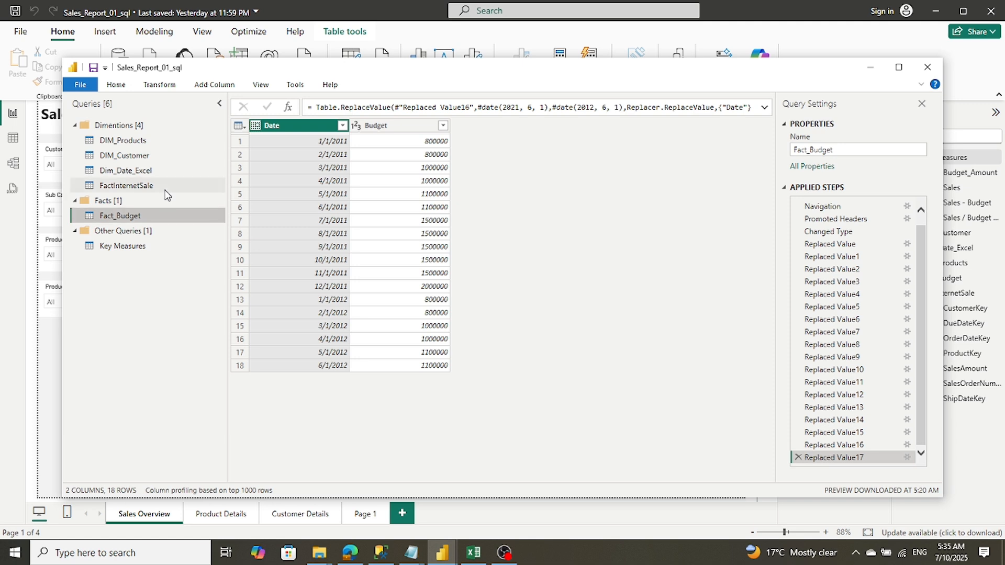
left_click(133, 246)
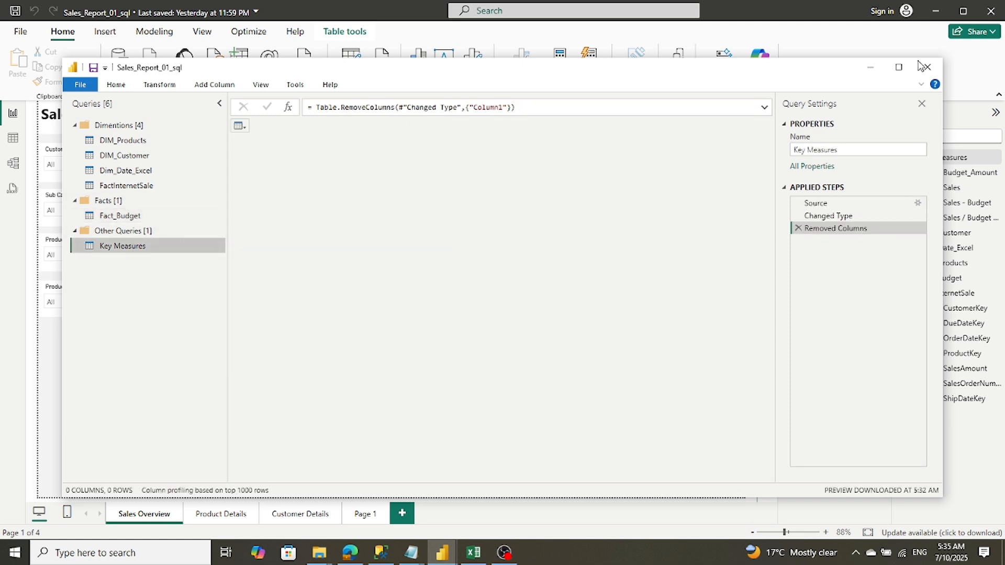
left_click(917, 205)
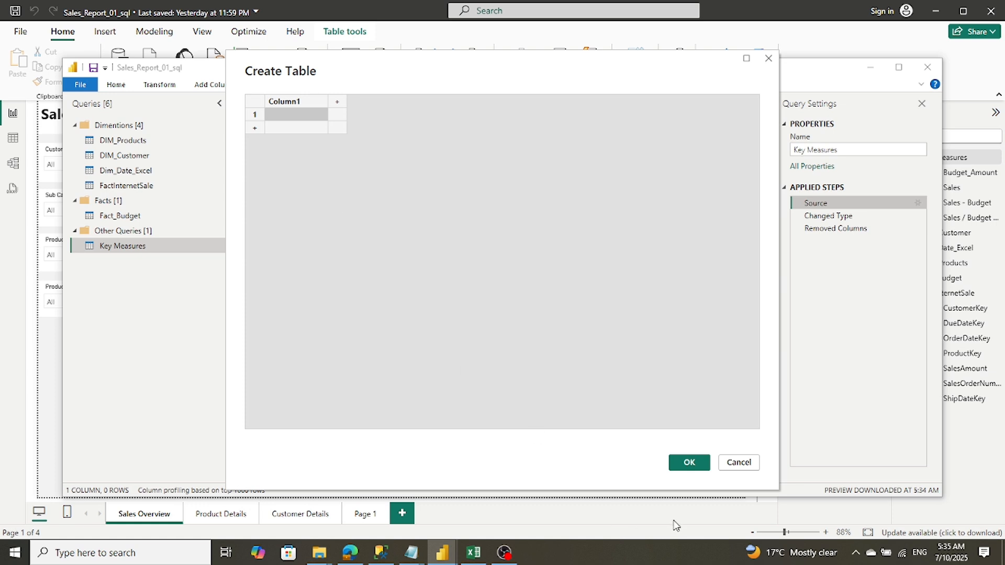
left_click(737, 466)
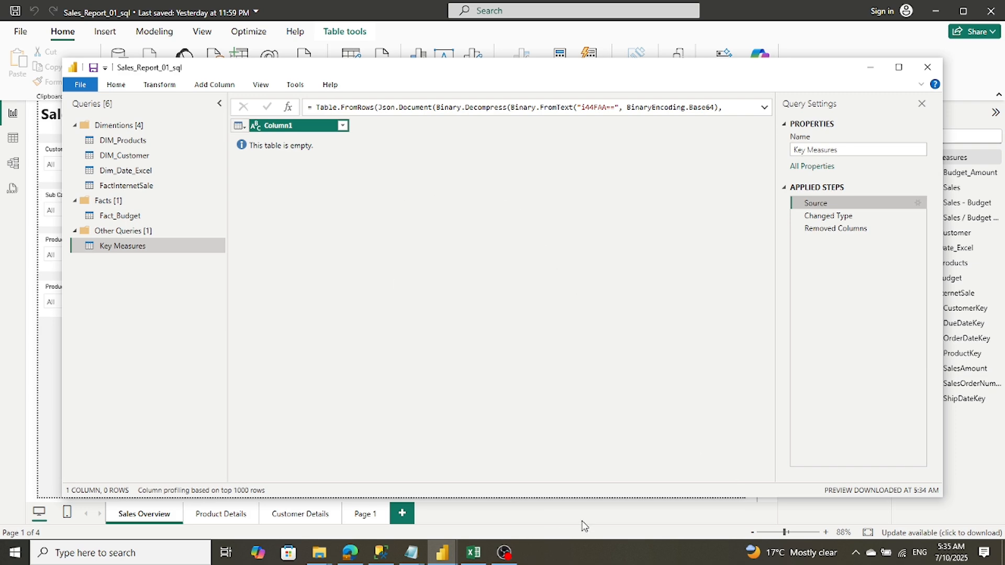
Copy the Key Measures query from the Sales_Report_01_sql query editor
left_click(443, 553)
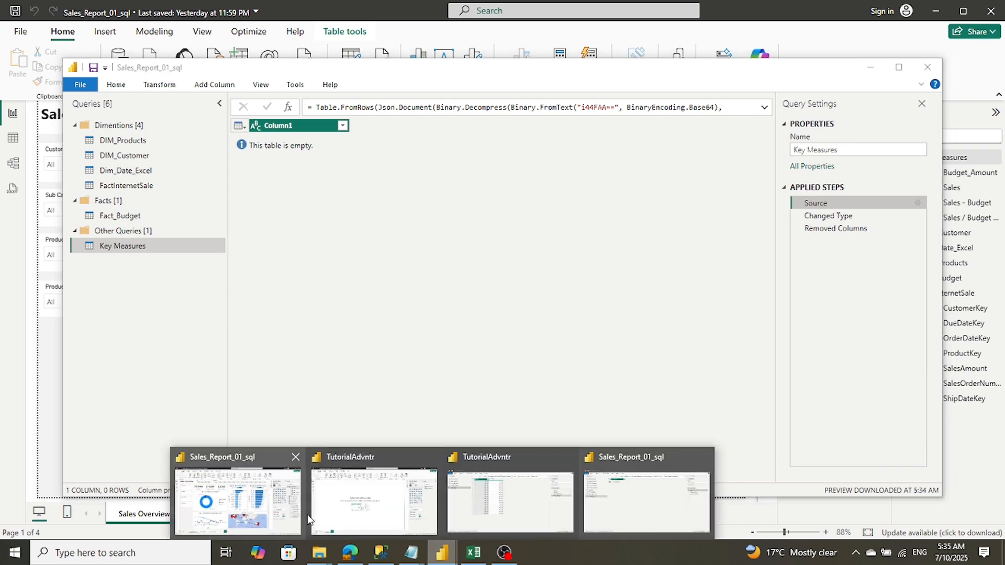
left_click(686, 492)
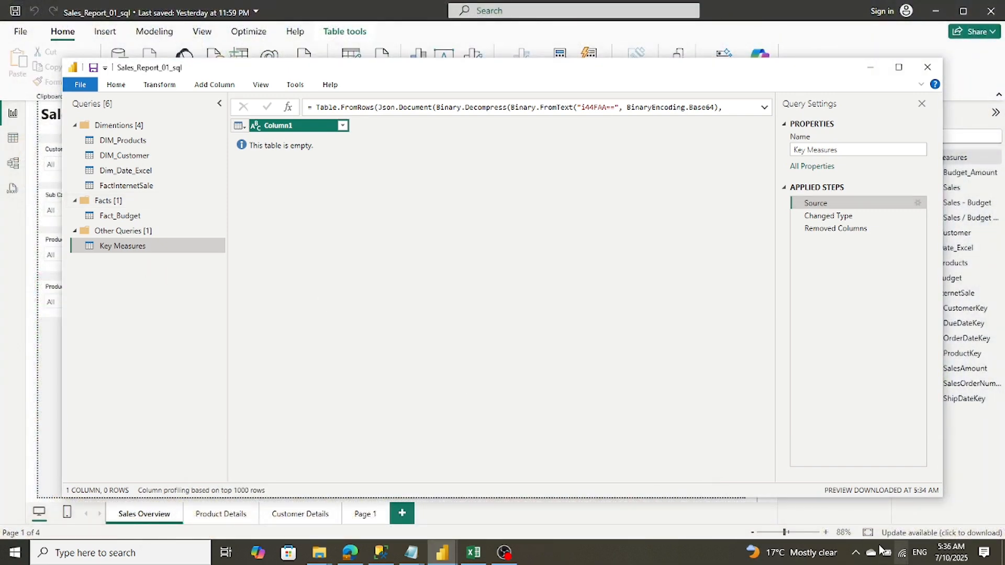
left_click(442, 554)
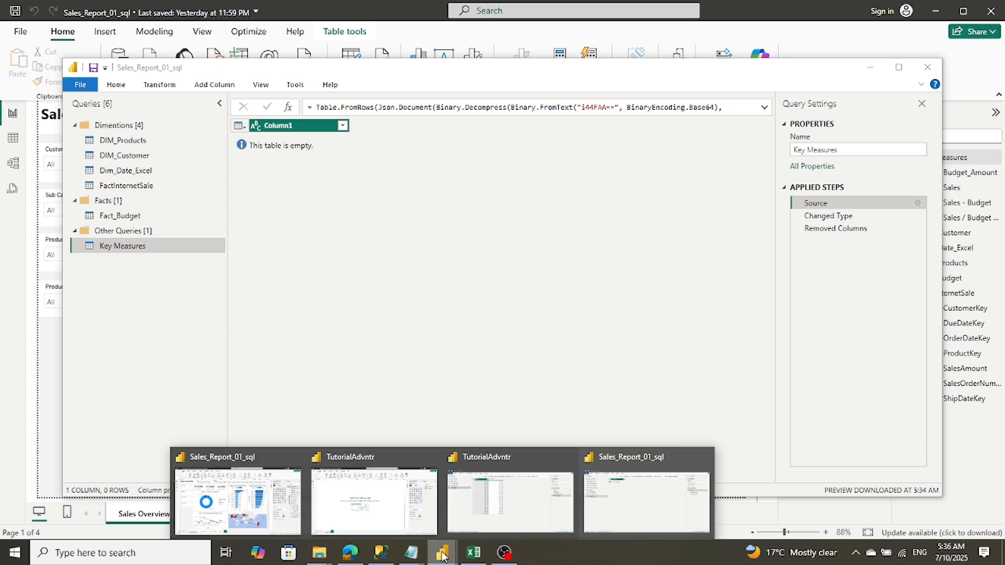
right_click(132, 249)
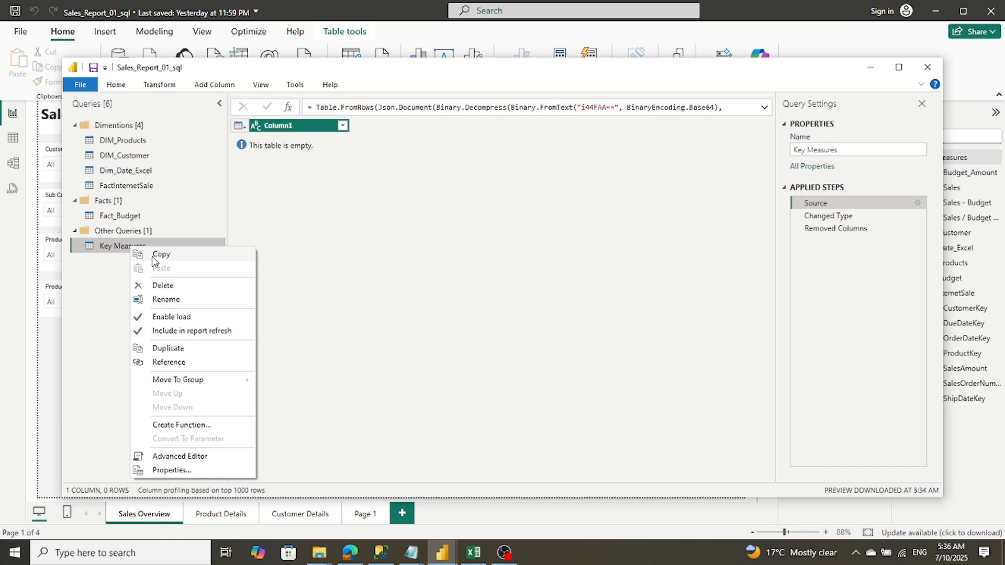
left_click(156, 256)
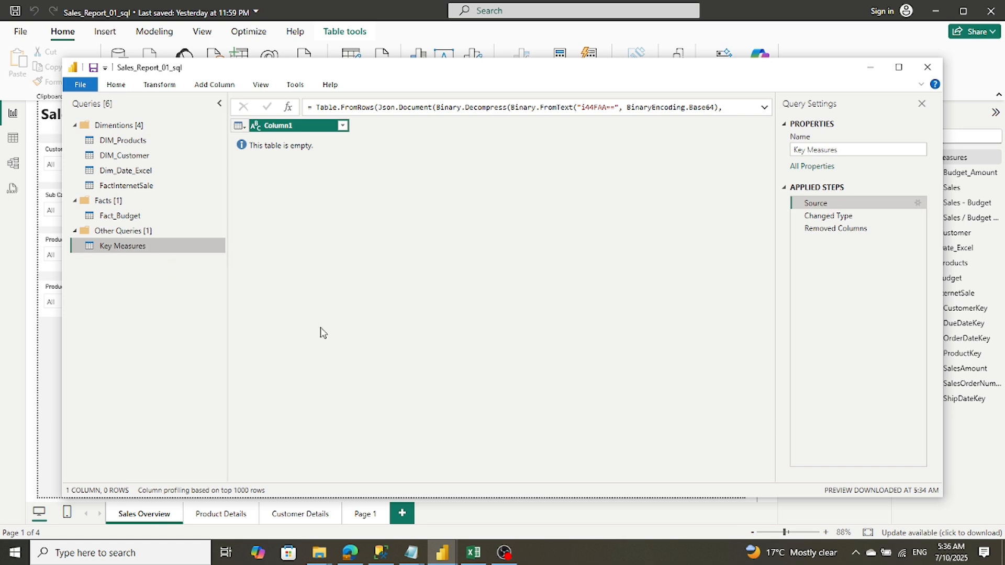
Switch to the TutorialAdvntr query editor, paste the Key Measures query and check it against Fact_Budget
left_click(445, 558)
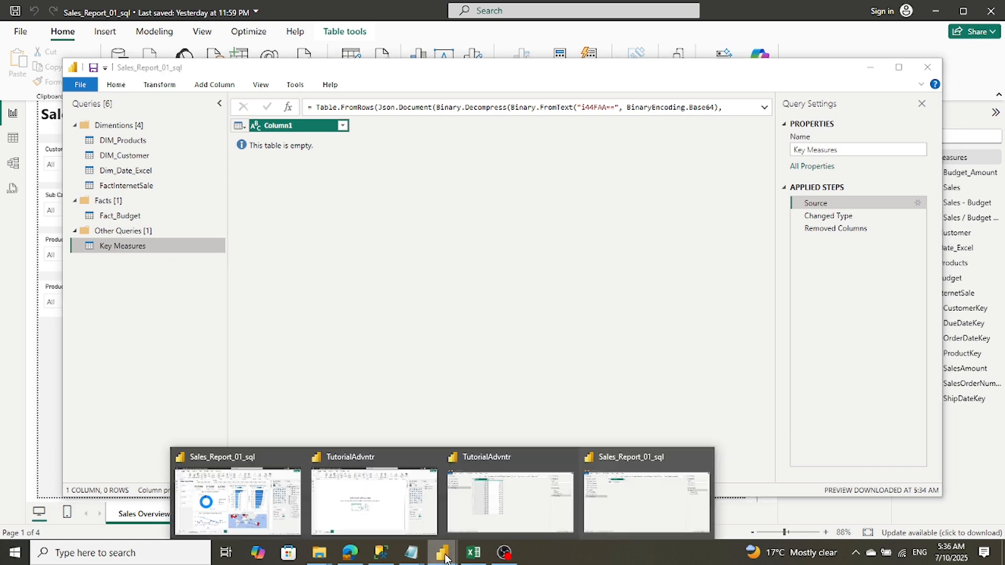
mouse_move(490, 473)
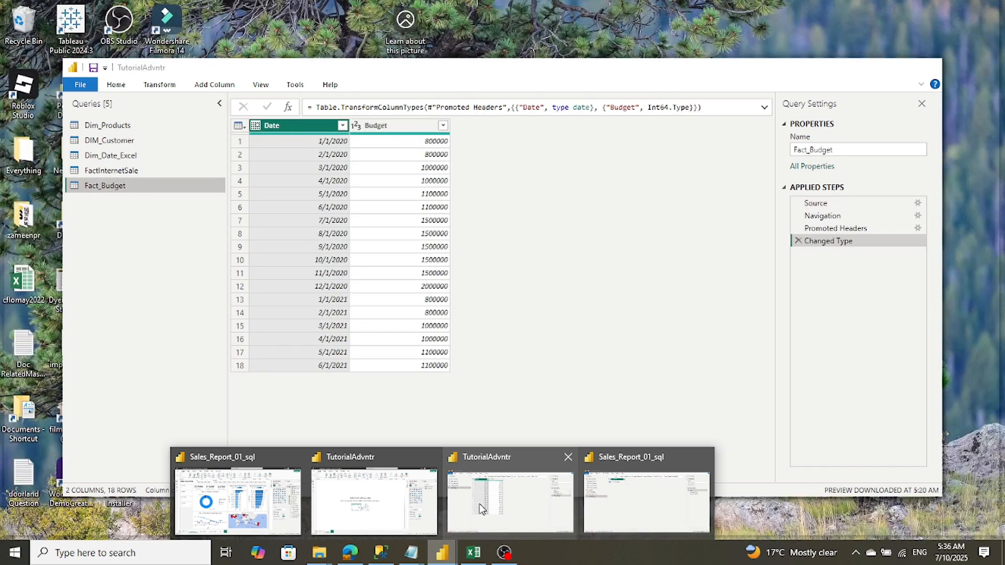
left_click(471, 520)
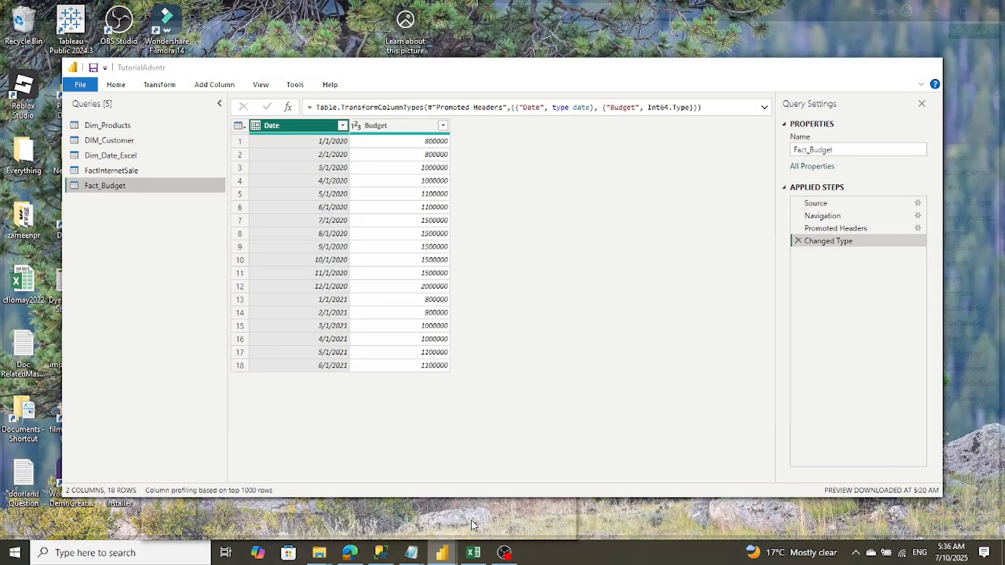
right_click(147, 257)
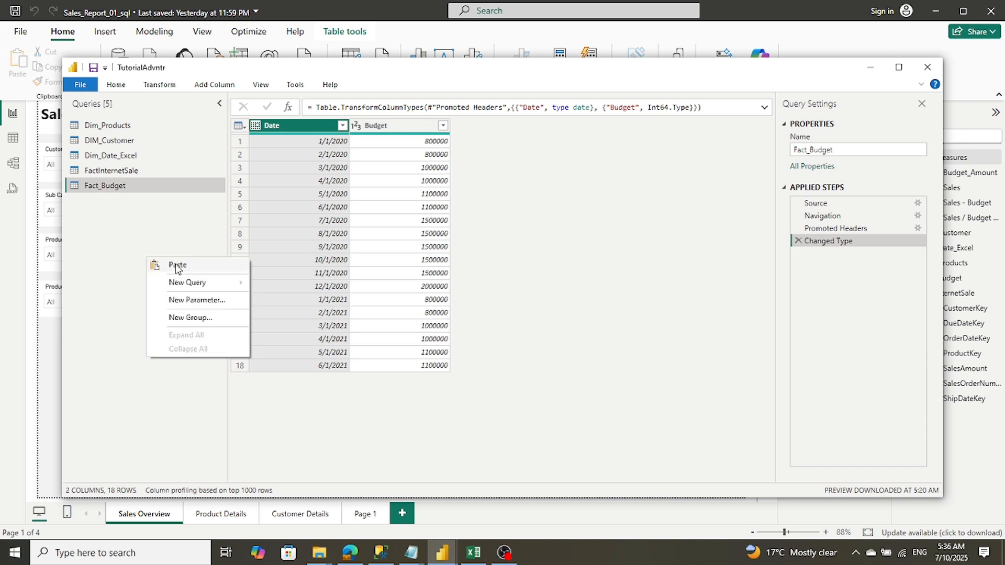
left_click(176, 265)
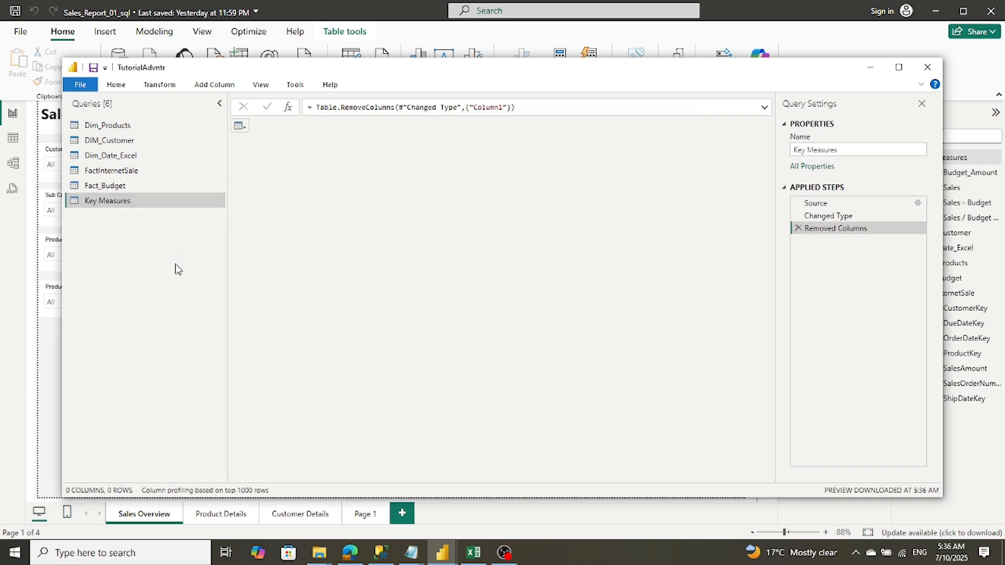
left_click(114, 187)
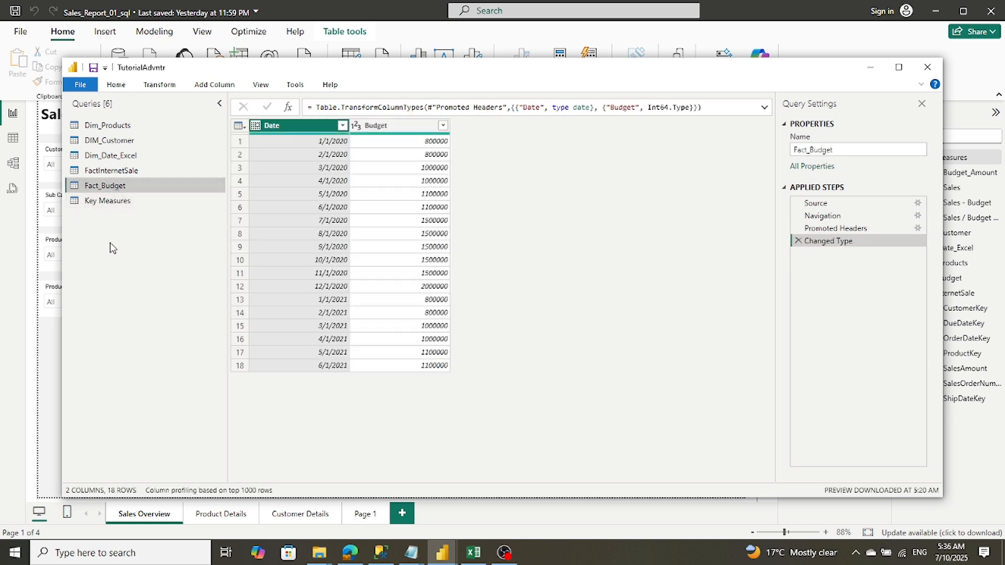
left_click(118, 200)
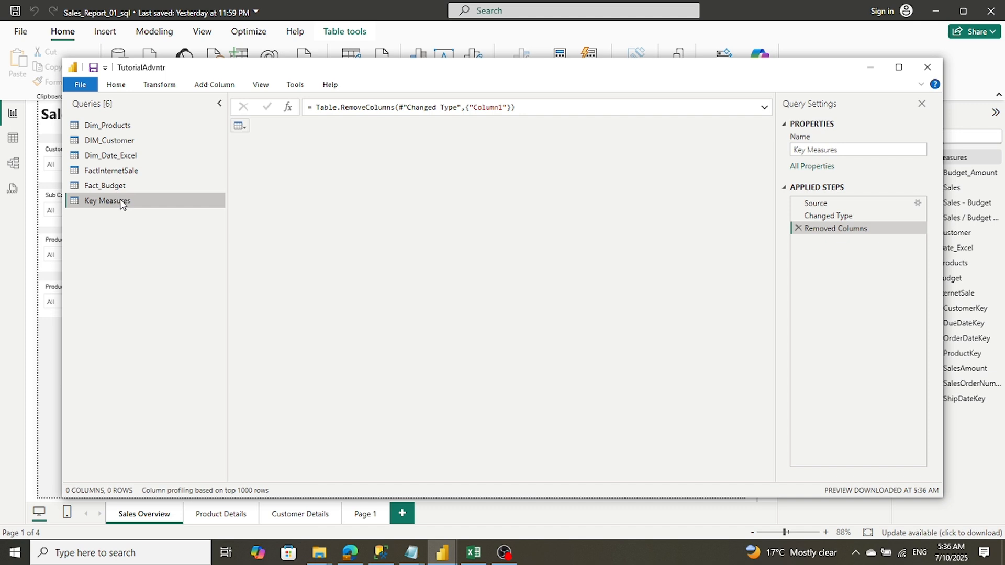
Close the TutorialAdvntr query editor, apply the query changes and continue loading the tables into the model
left_click(83, 84)
left_click(102, 107)
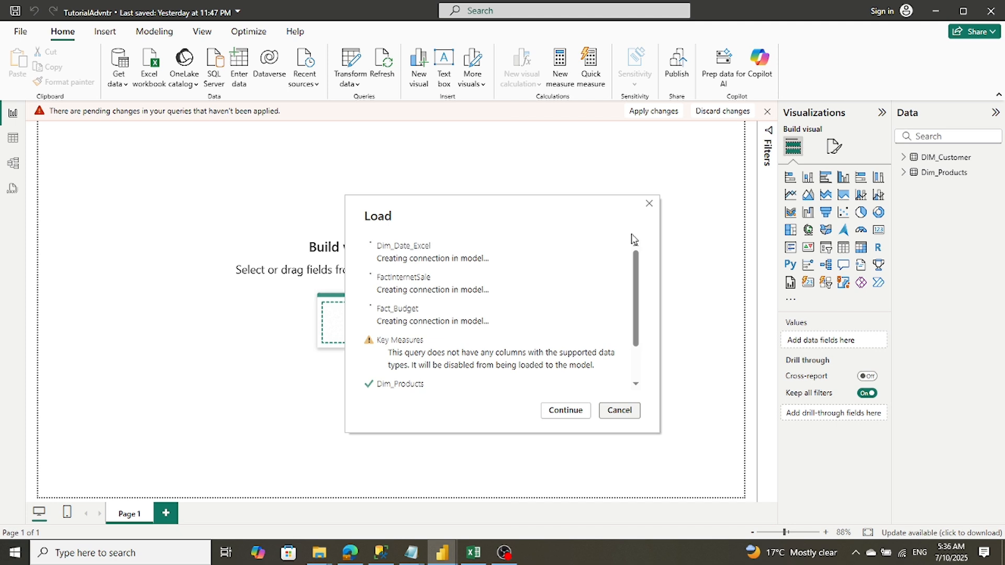
left_click(564, 413)
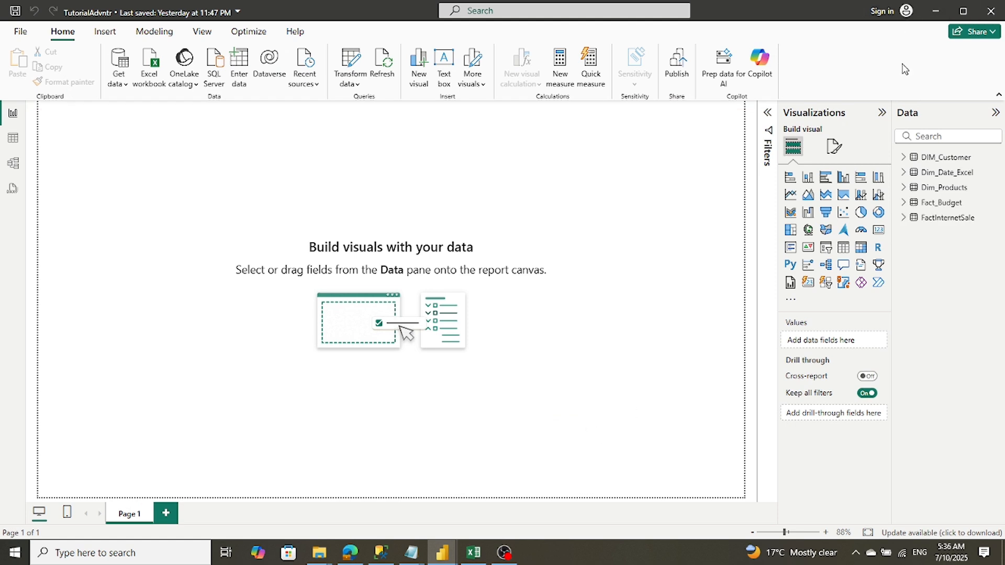
Check the fields loaded in the DIM_Customer and FactInternetSale tables
left_click(905, 159)
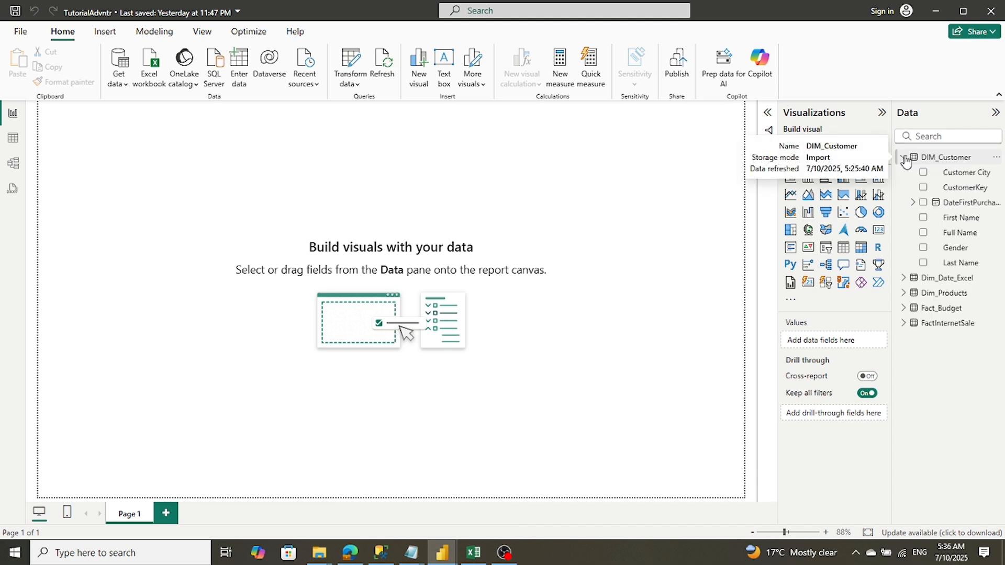
left_click(905, 158)
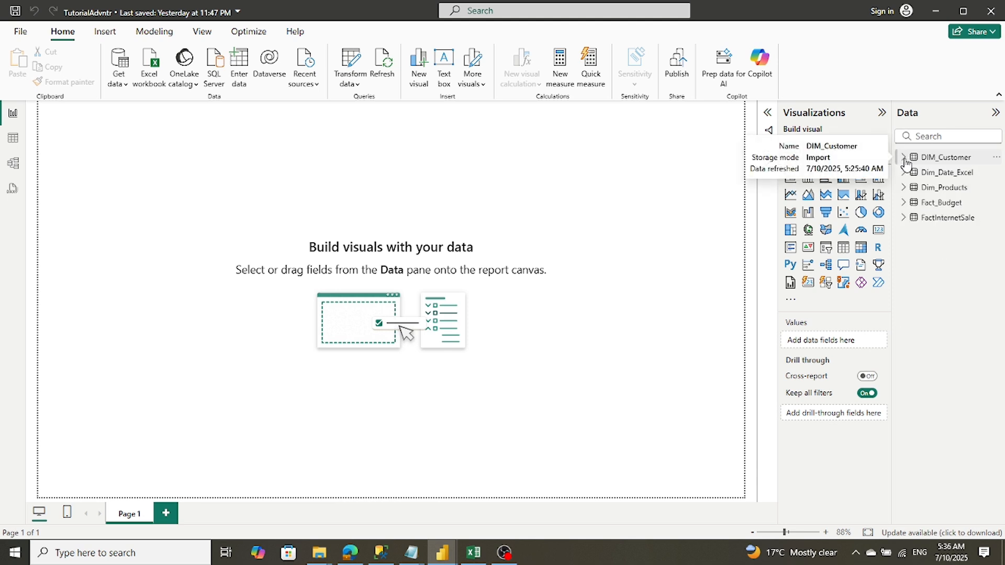
left_click(904, 219)
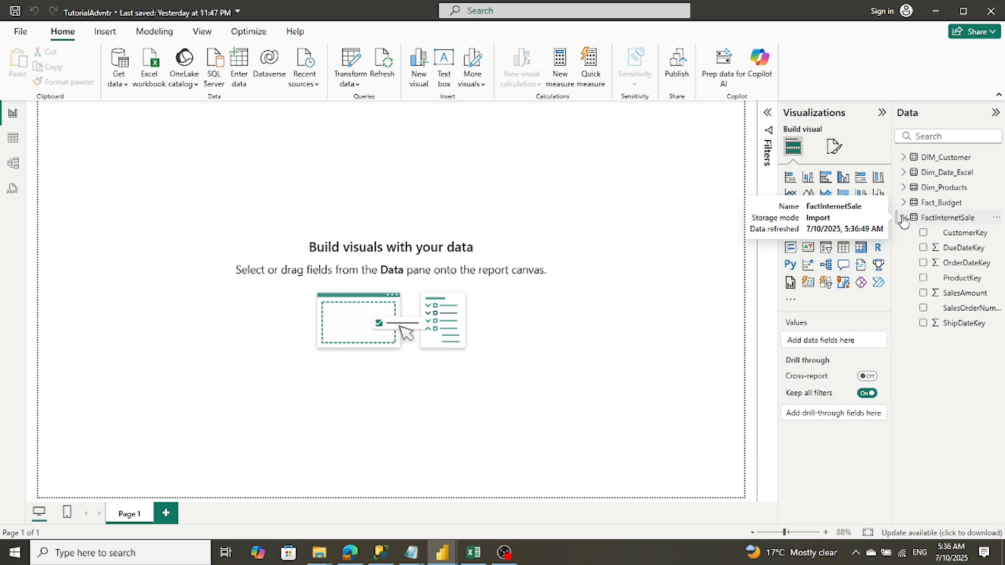
left_click(903, 219)
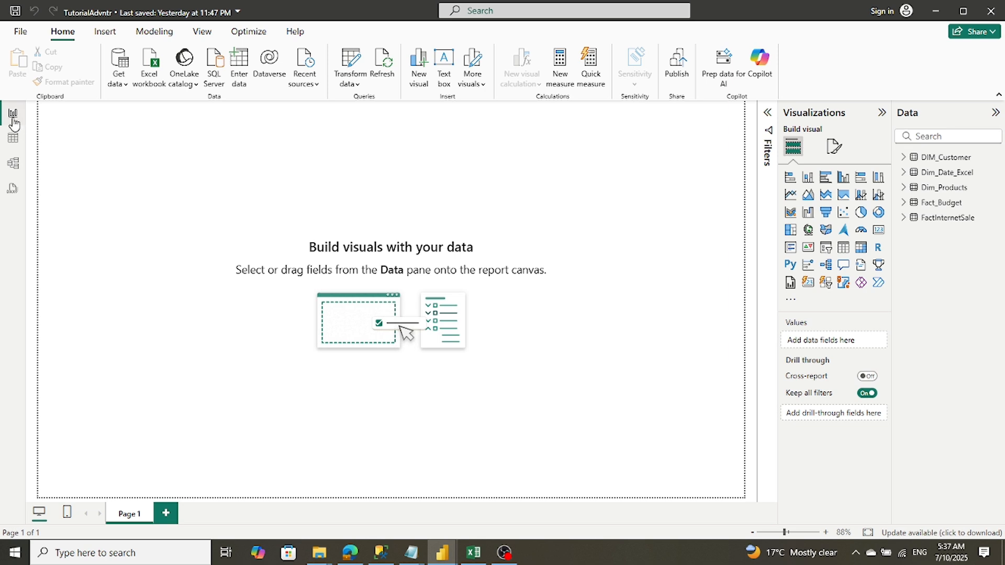
Look through the table, model and DAX query views and return to the report view
left_click(13, 139)
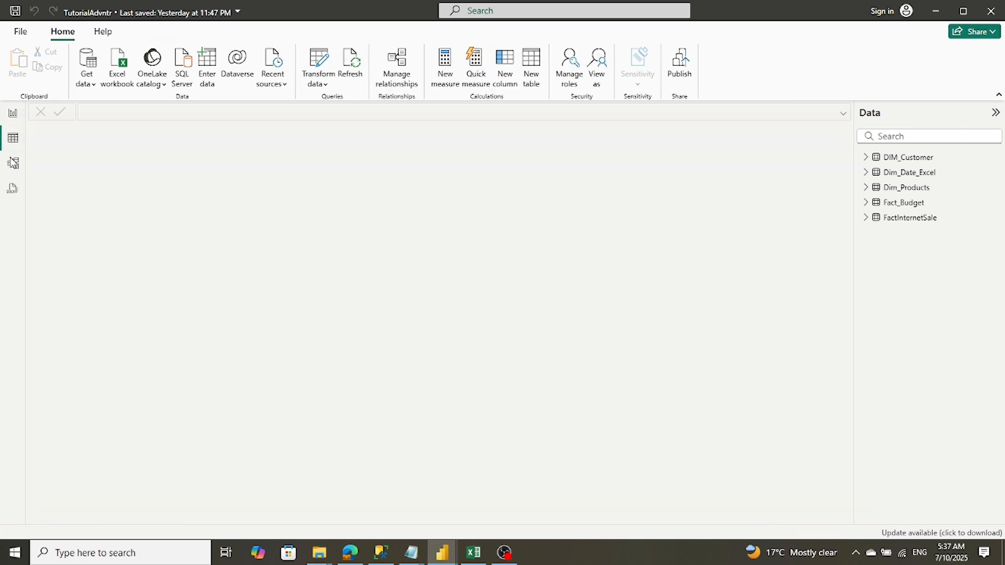
left_click(13, 165)
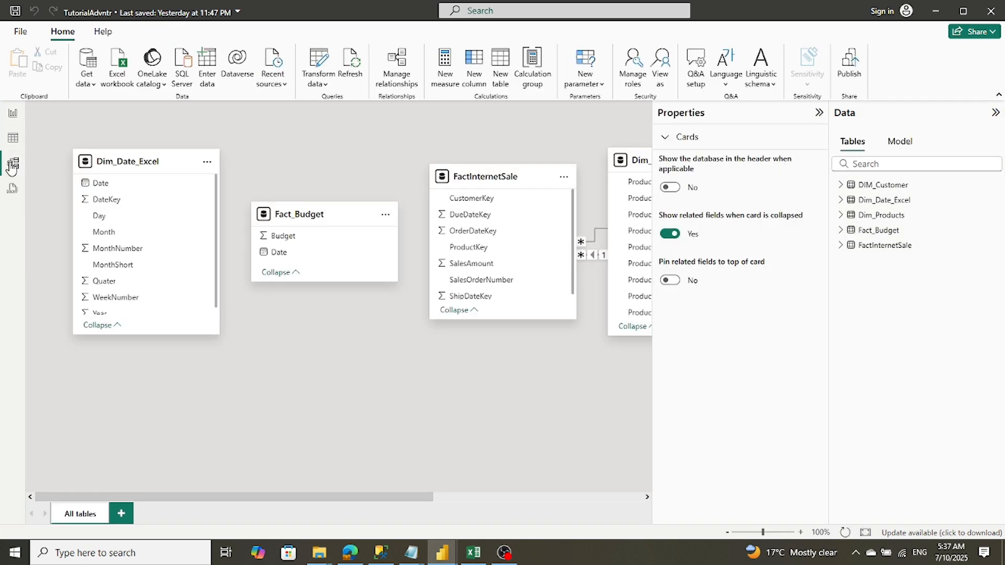
left_click(13, 189)
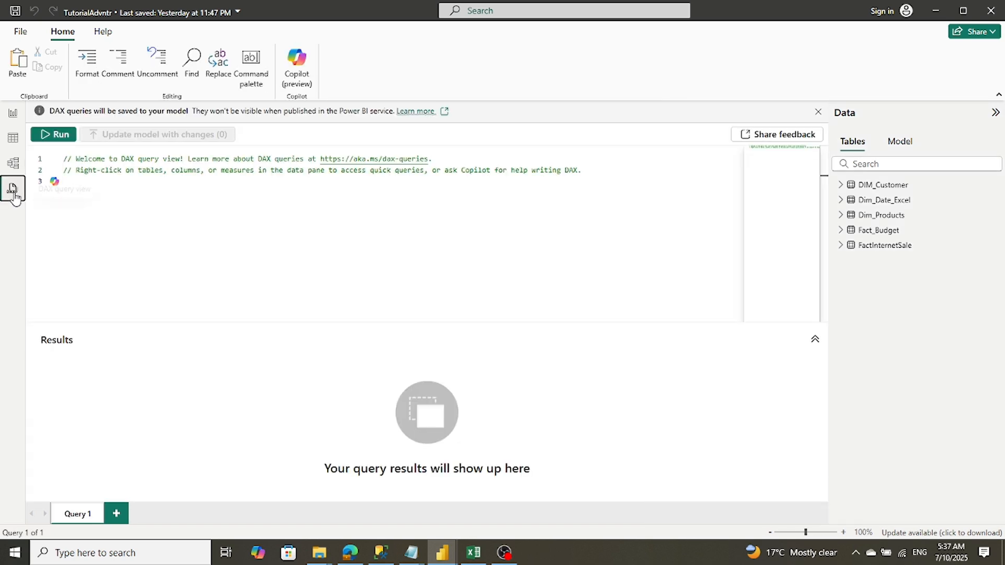
left_click(15, 115)
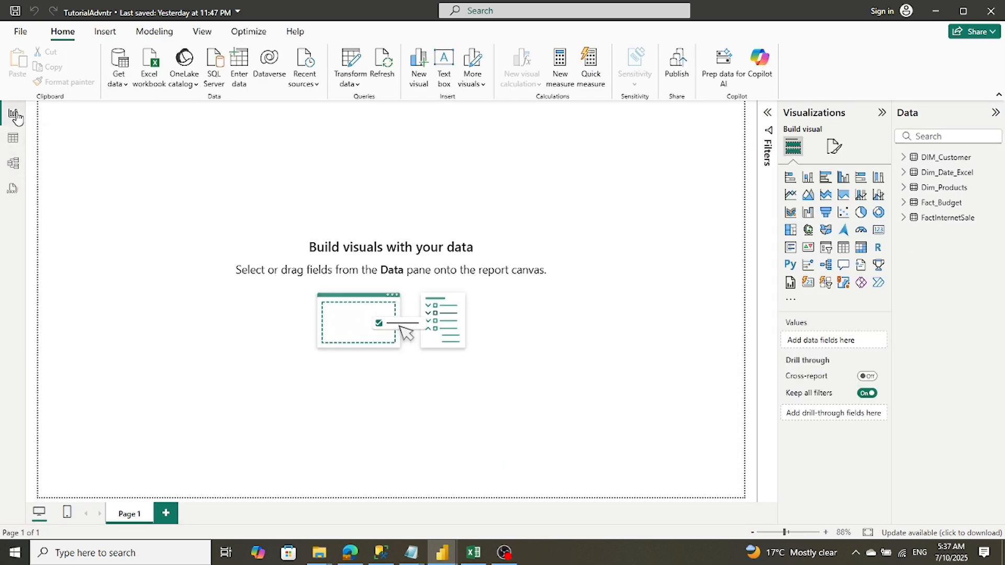
Open the model view and rearrange the Dim_Date_Excel, Fact_Budget, FactInternetSale and Dim_Products cards, placing Fact_Budget and Dim_Products below FactInternetSale
left_click(15, 165)
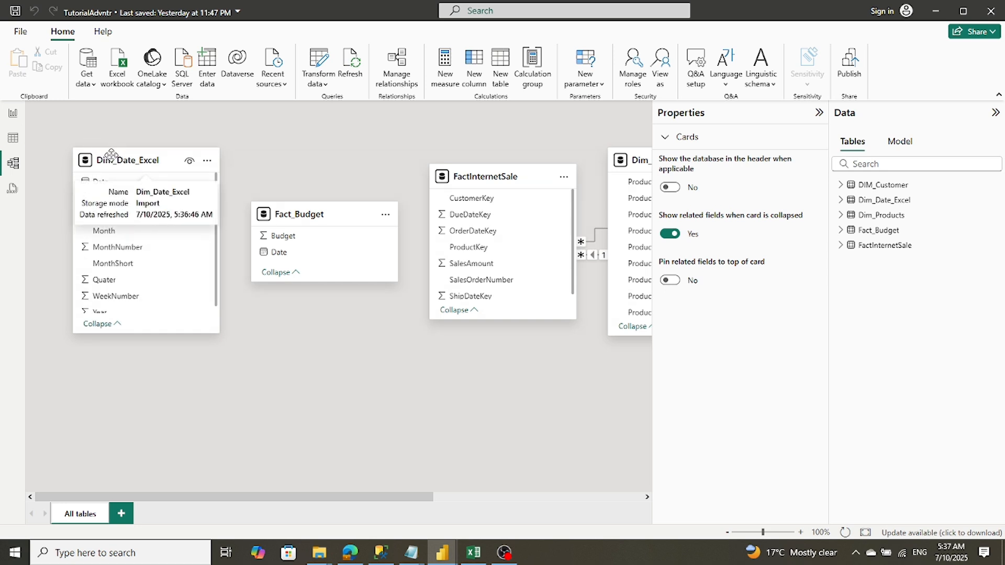
left_click_drag(115, 158, 115, 197)
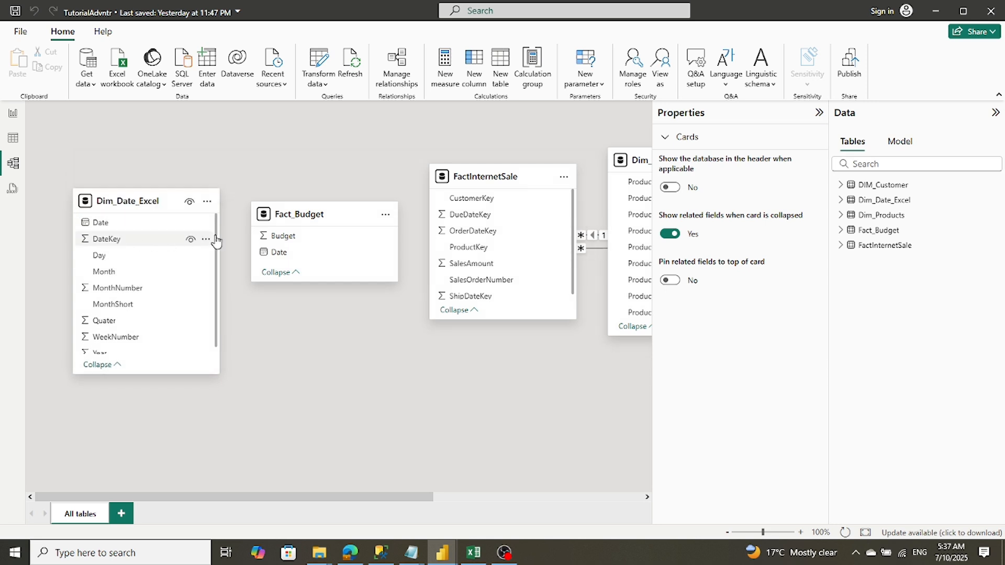
left_click_drag(317, 215, 313, 351)
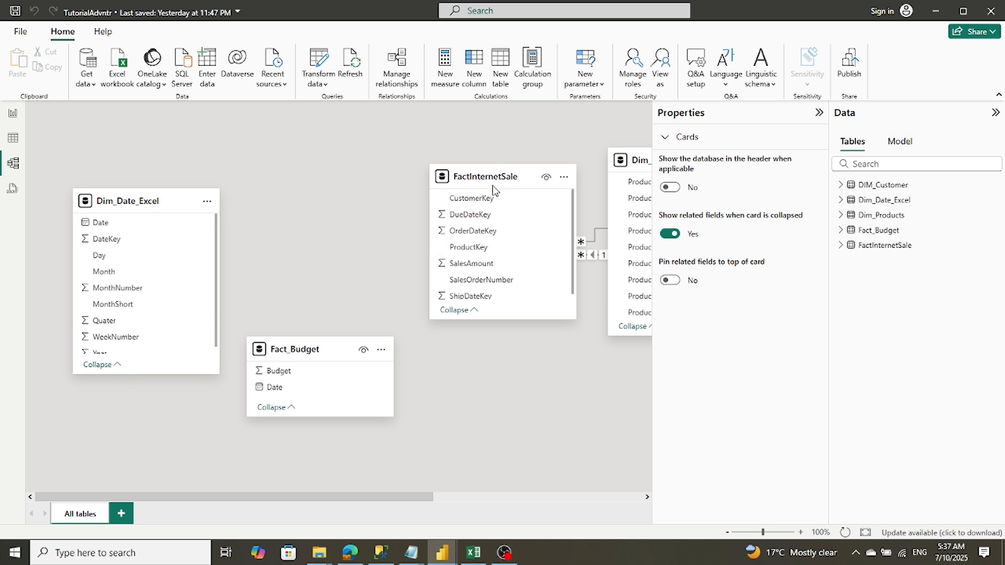
left_click_drag(495, 178, 386, 169)
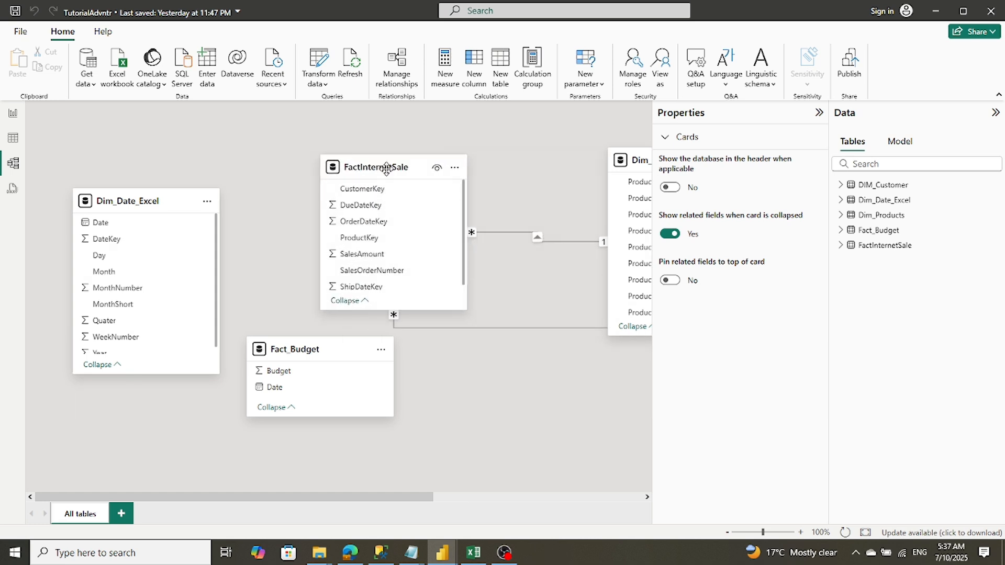
left_click_drag(628, 159, 447, 351)
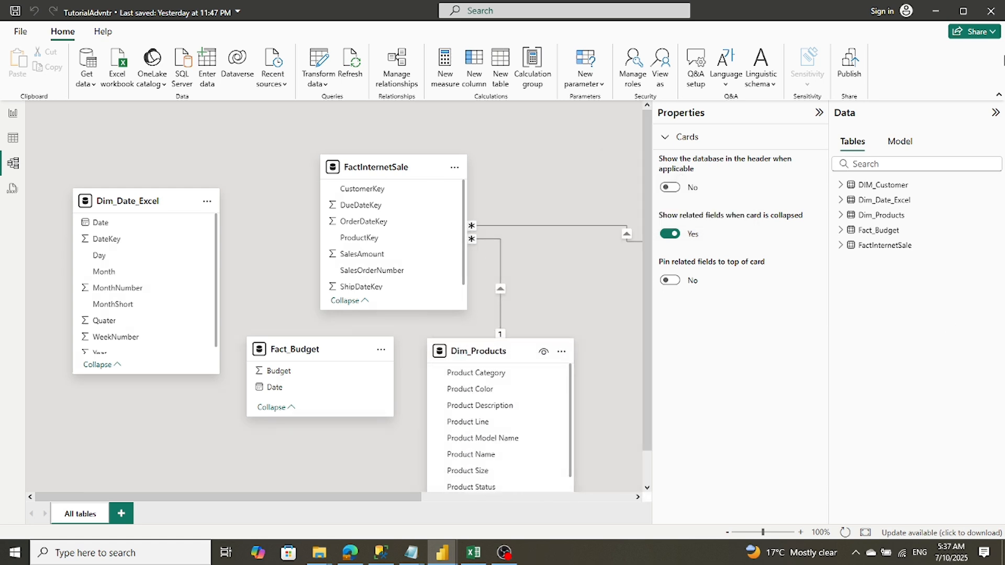
Collapse the Properties pane and widen the DIM_Customer card towards FactInternetSale
left_click(819, 113)
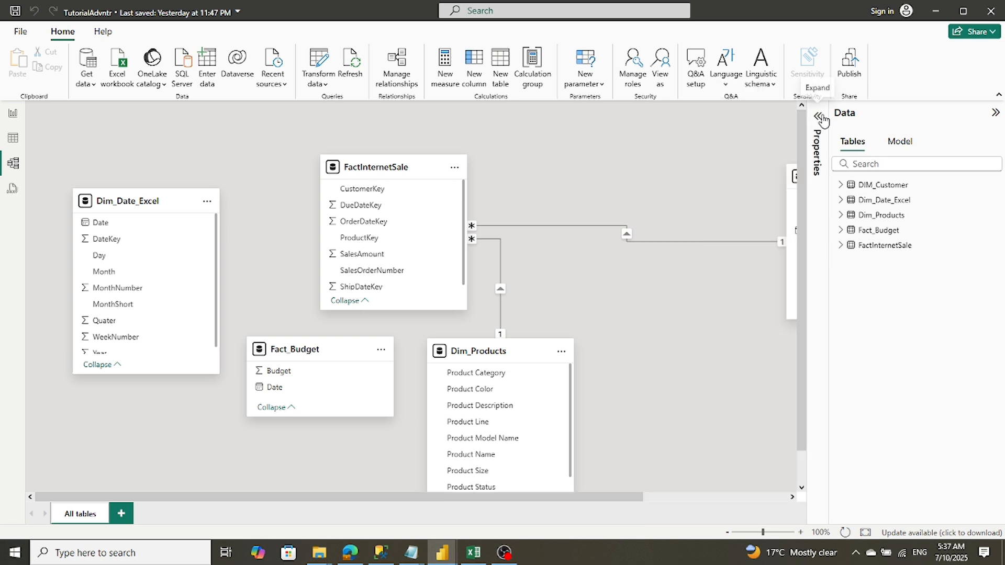
left_click(788, 199)
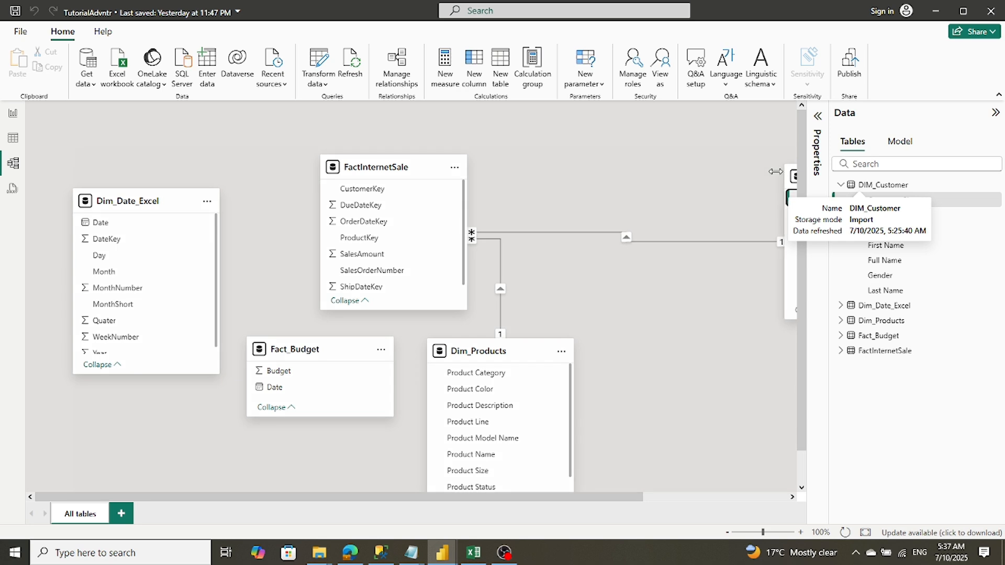
left_click_drag(793, 173, 611, 174)
left_click_drag(601, 124, 577, 126)
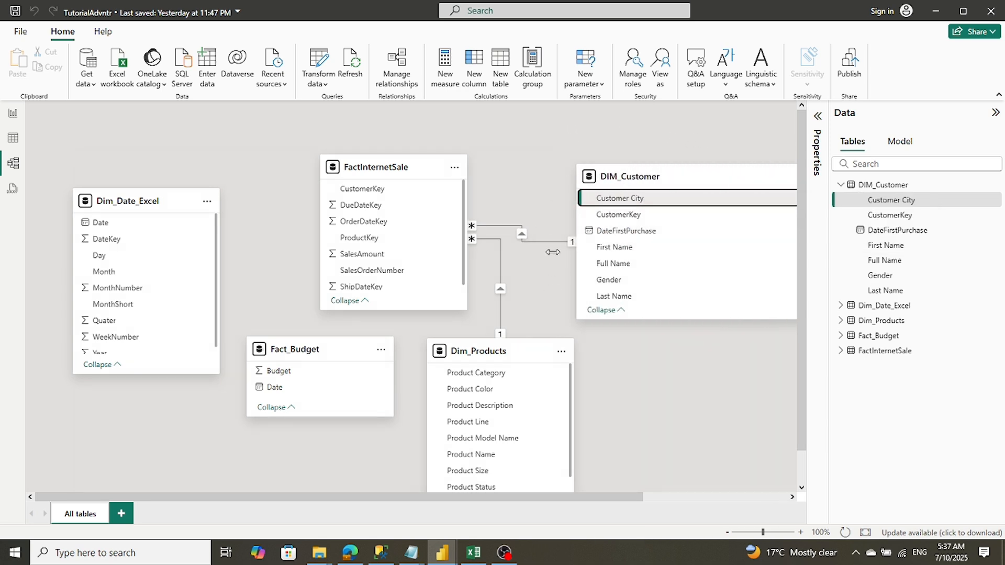
scroll(553, 245, "down", 1)
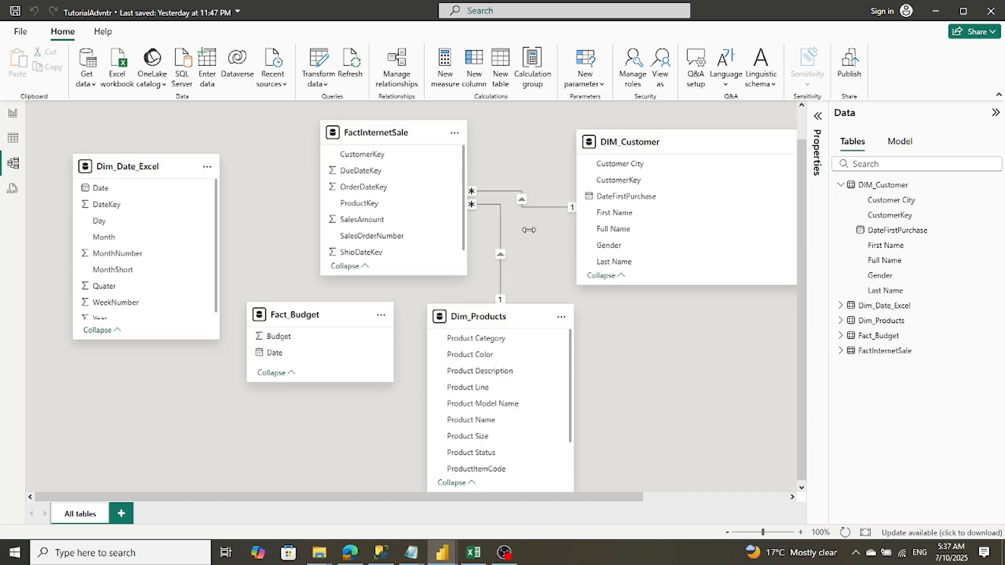
left_click(649, 141)
left_click(547, 173)
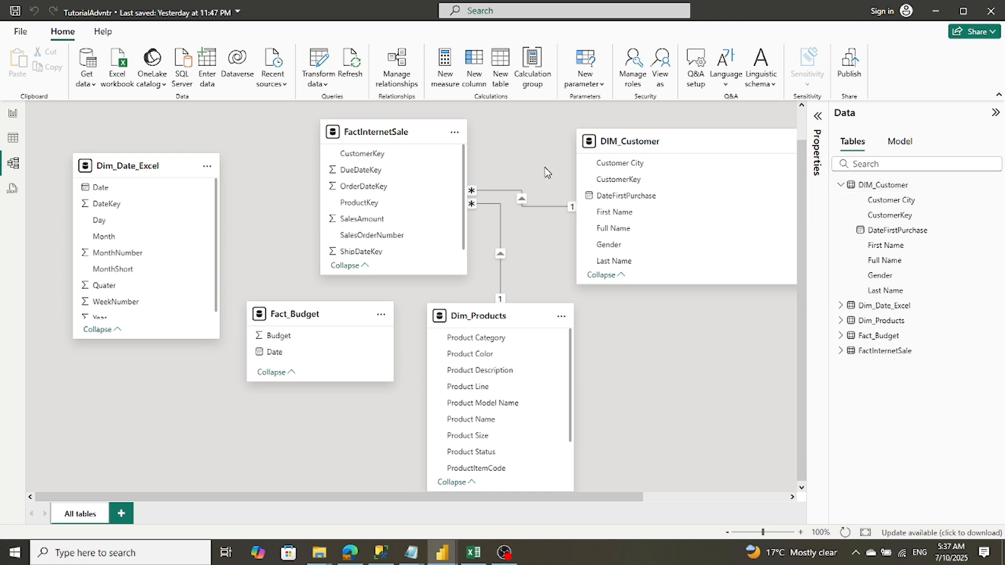
Review the FactInternetSale relationships to DIM_Customer and Dim_Products, closing each without changes
double_click(541, 210)
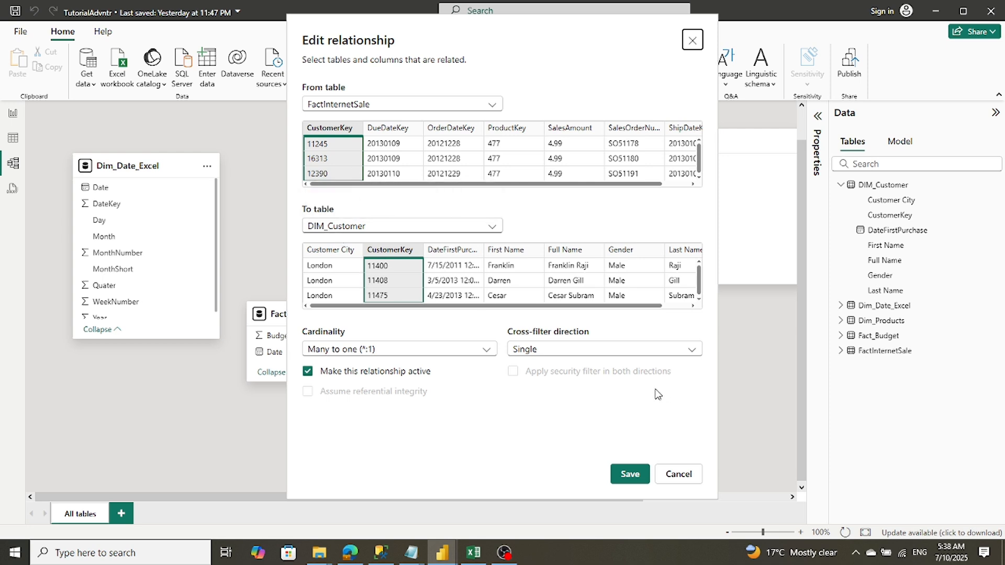
left_click(677, 475)
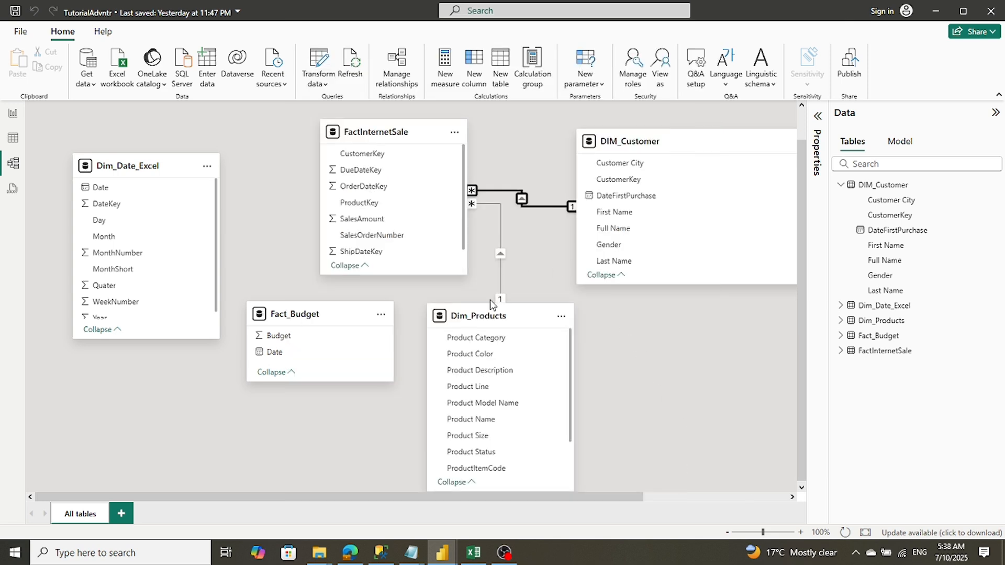
left_click(500, 225)
double_click(500, 226)
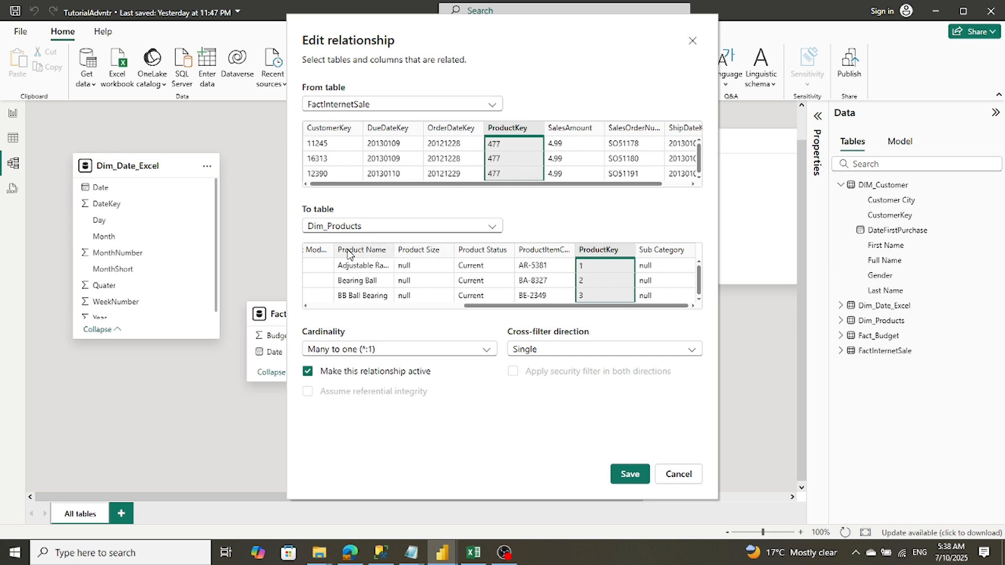
left_click(678, 474)
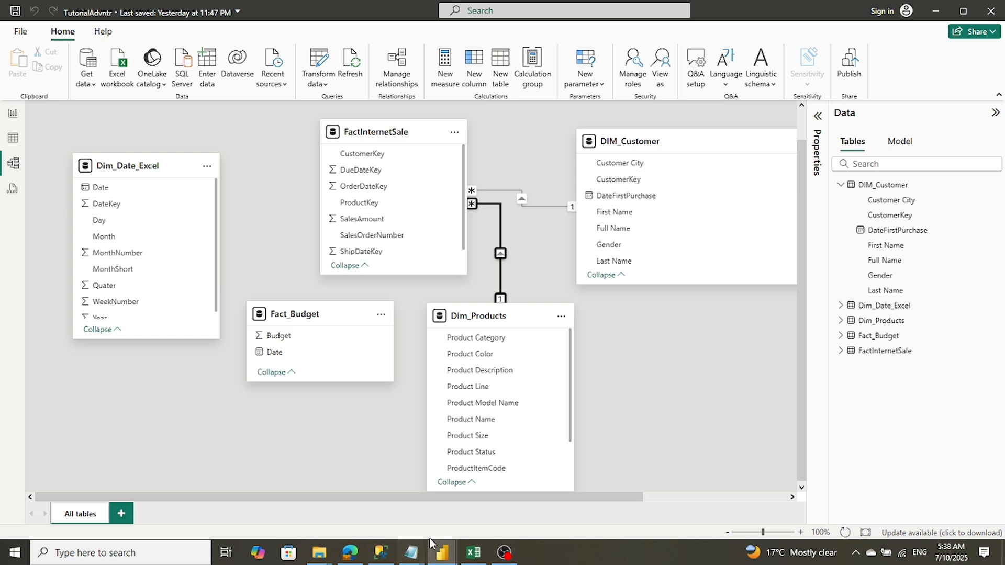
Switch to the Sales_Report_01_sql file and examine its table relationships in the model view
mouse_move(441, 552)
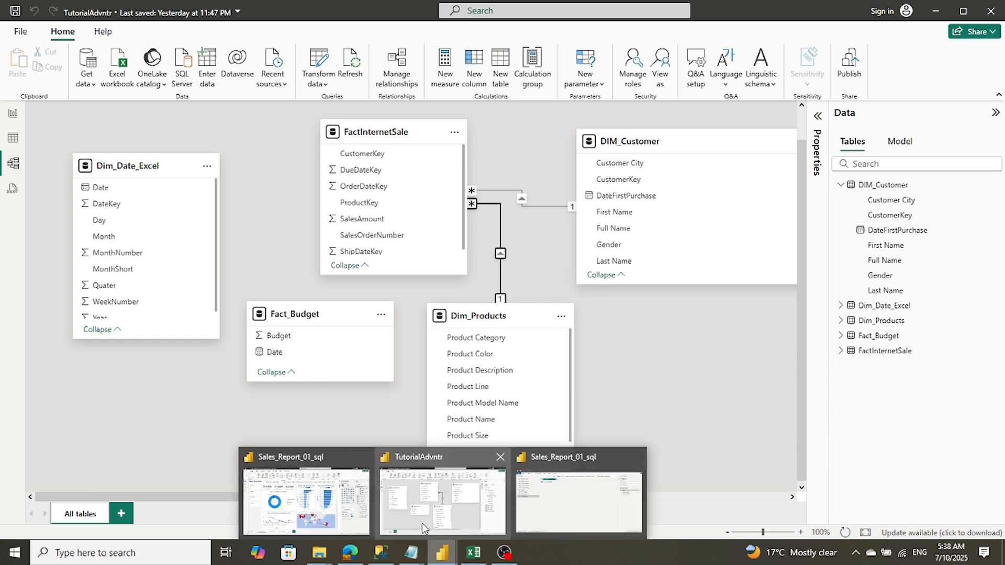
left_click(423, 527)
mouse_move(440, 553)
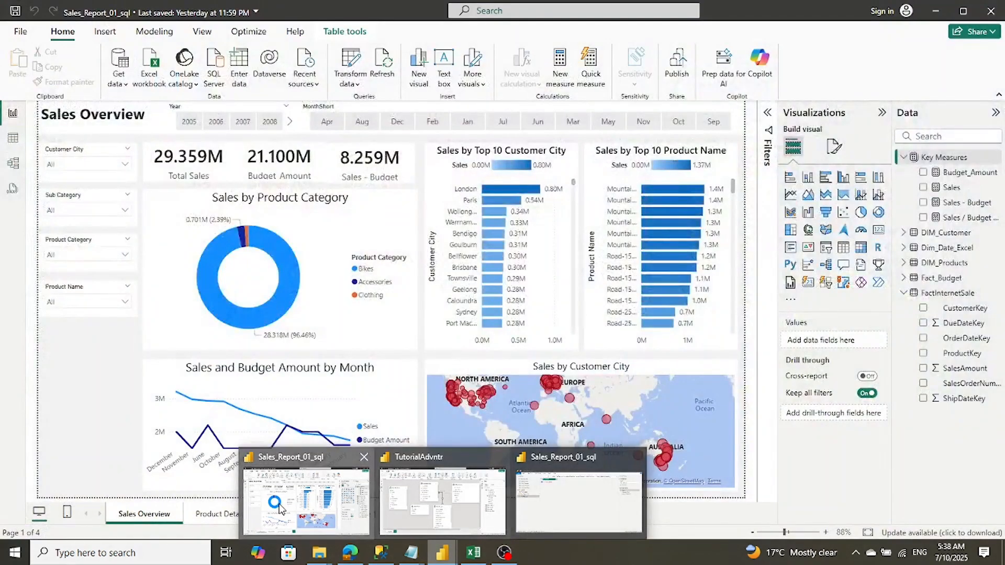
left_click(280, 508)
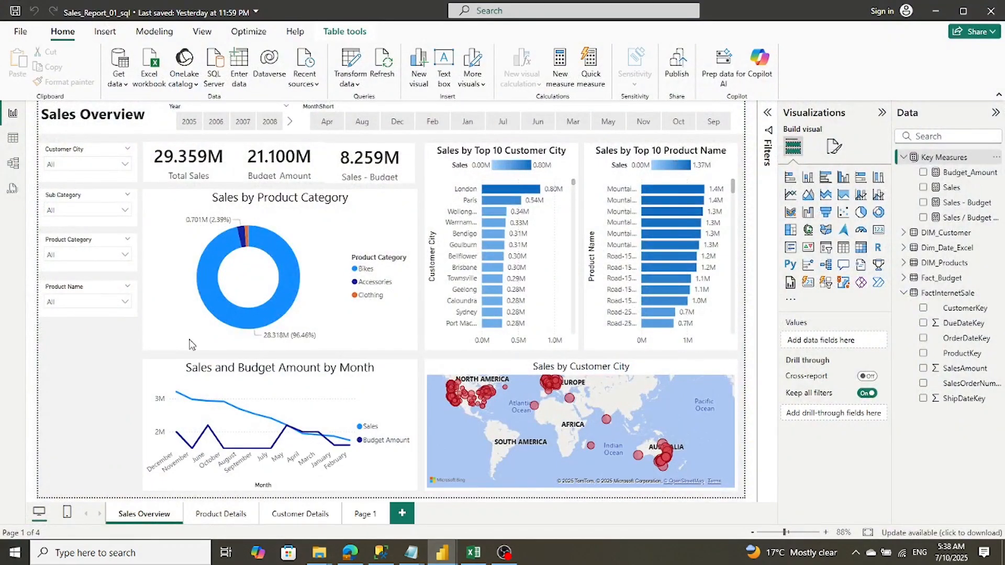
left_click(13, 163)
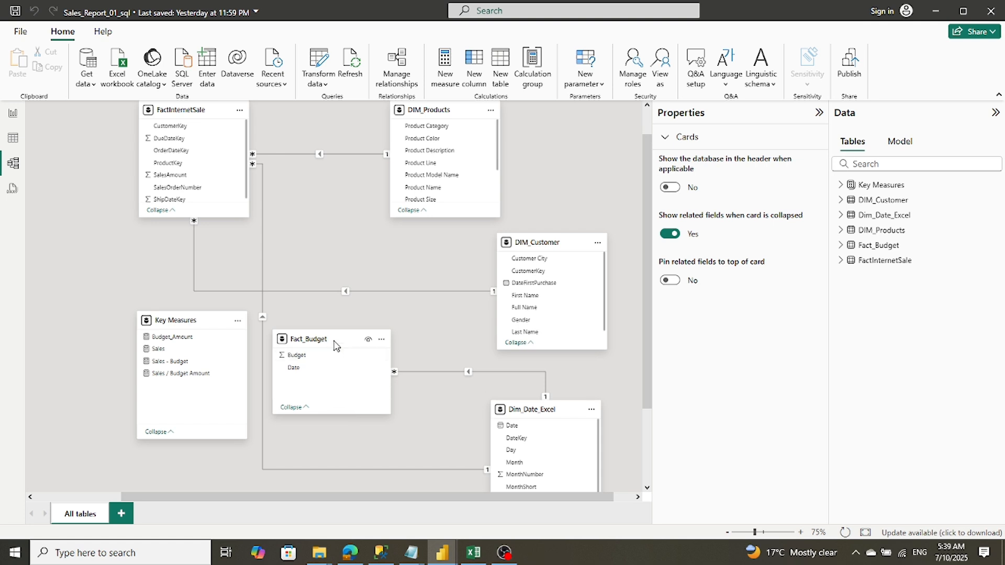
Shift the Fact_Budget card towards Dim_Date_Excel and review the settings of the relationship between them without changing them
mouse_move(334, 342)
left_click_drag(334, 341, 379, 337)
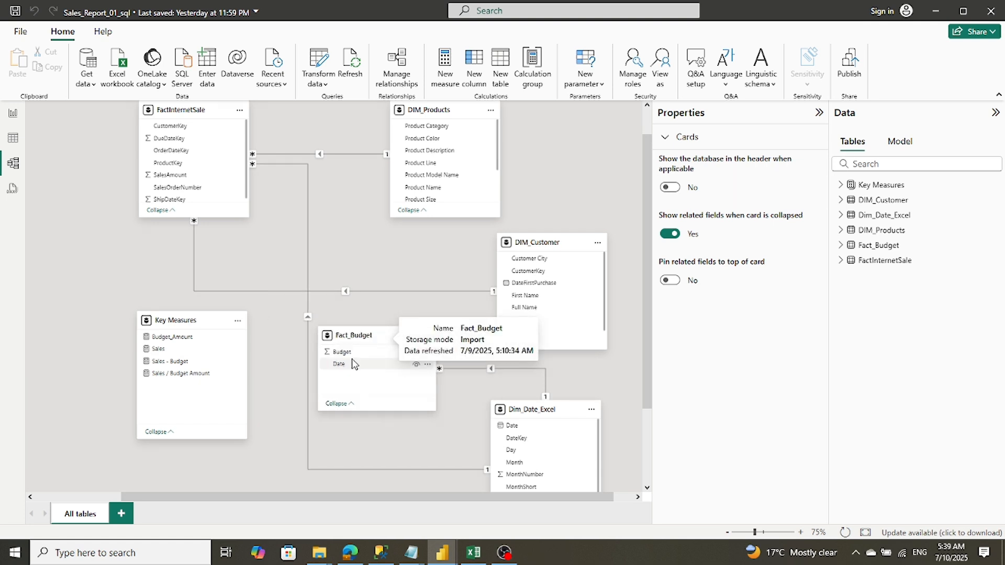
double_click(466, 369)
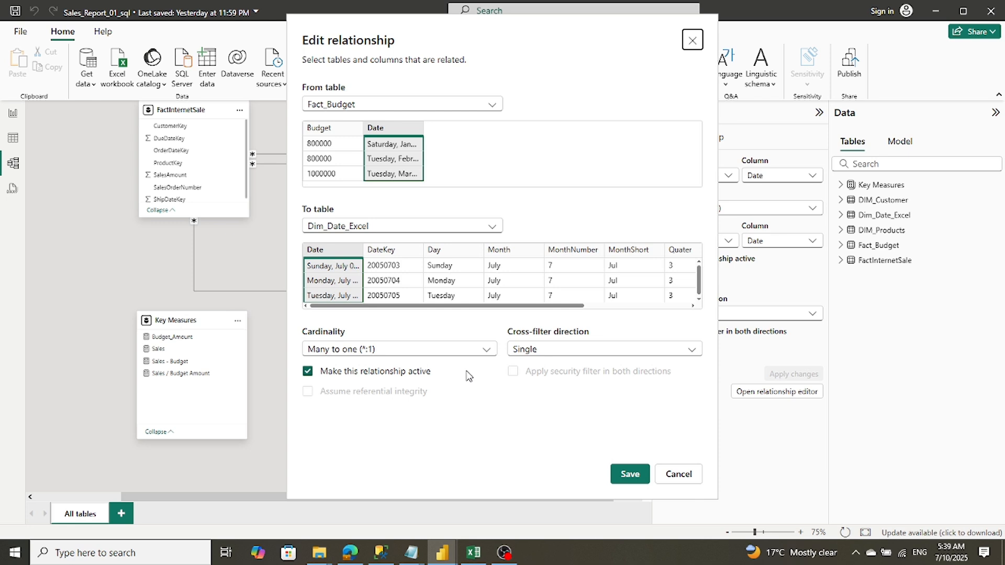
left_click(690, 481)
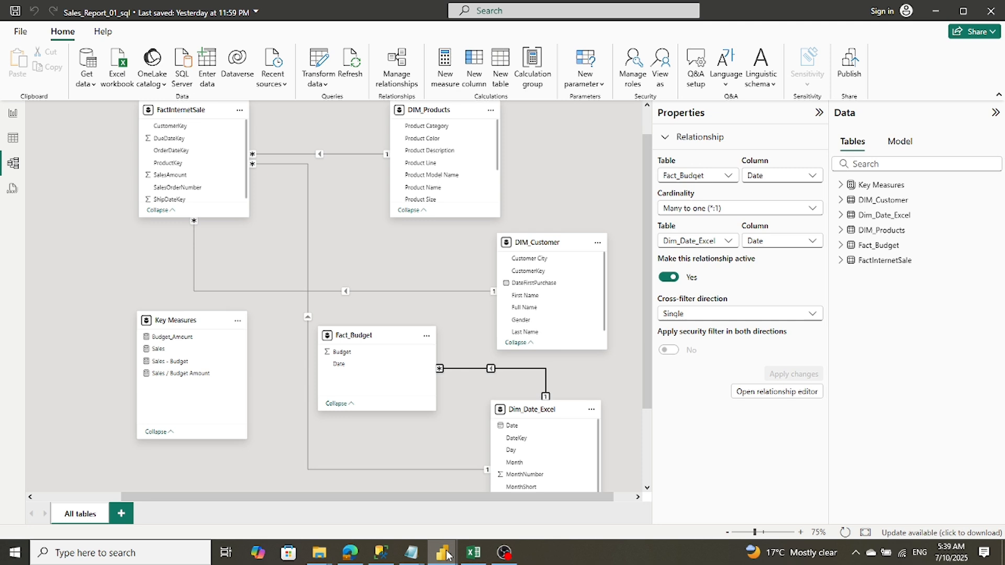
Switch back to TutorialAdvntr and start a new relationship from the Date column of Dim_Date_Excel to the Date column of Fact_Budget
mouse_move(447, 556)
mouse_move(457, 520)
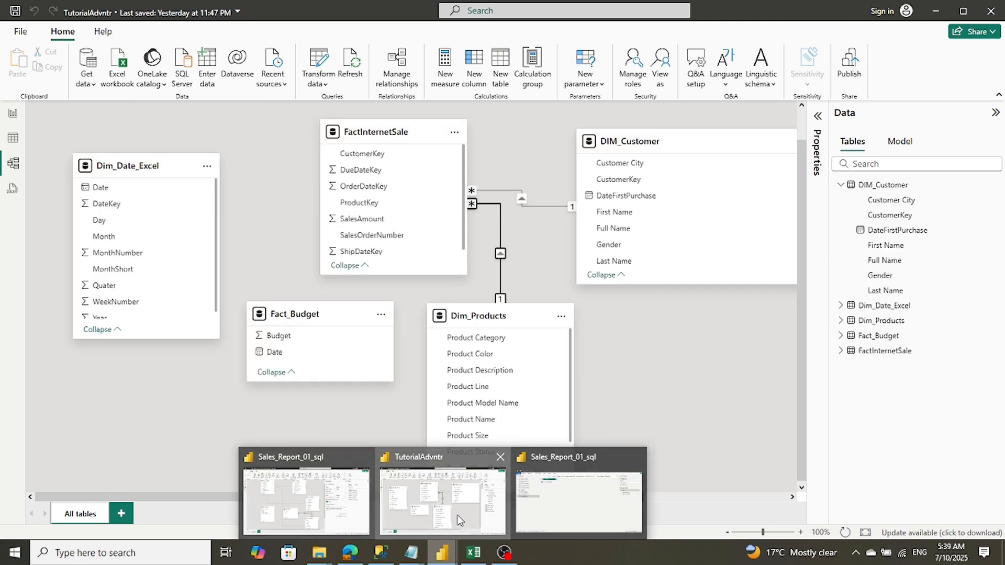
left_click(457, 520)
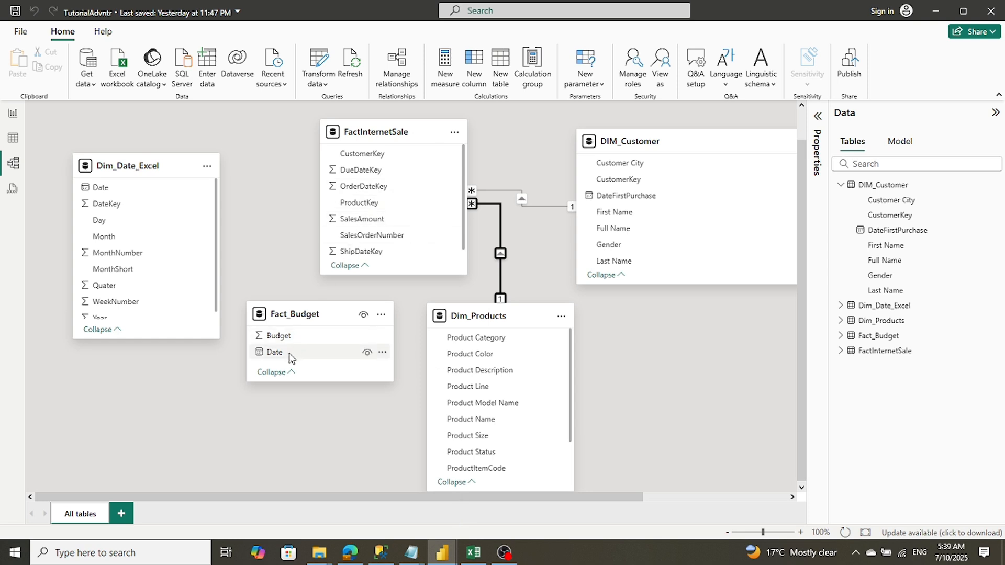
left_click(96, 191)
left_click_drag(96, 192, 267, 359)
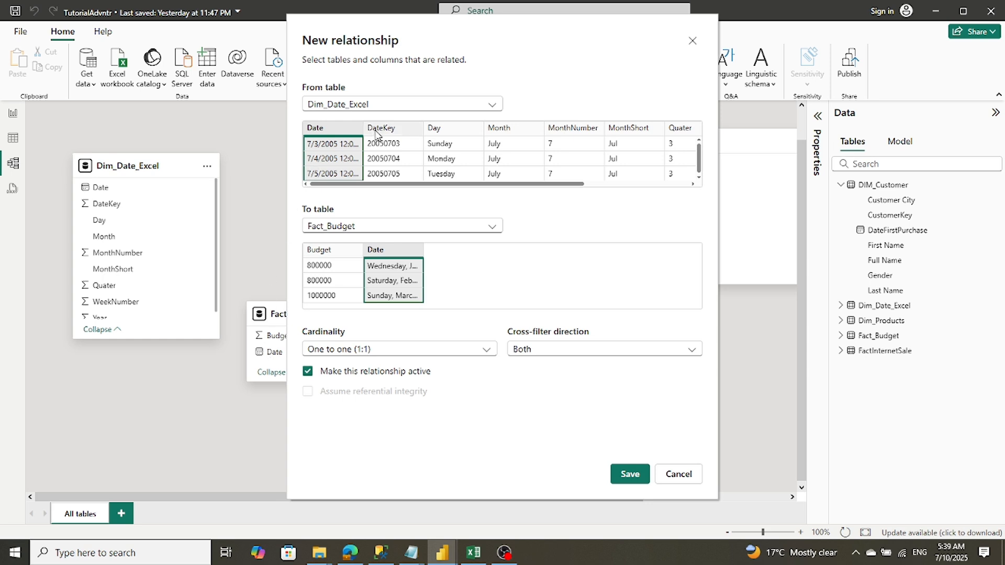
Widen the Date preview column to check its values and set the new relationship's cardinality to Many to one (*:1)
left_click_drag(361, 128, 407, 133)
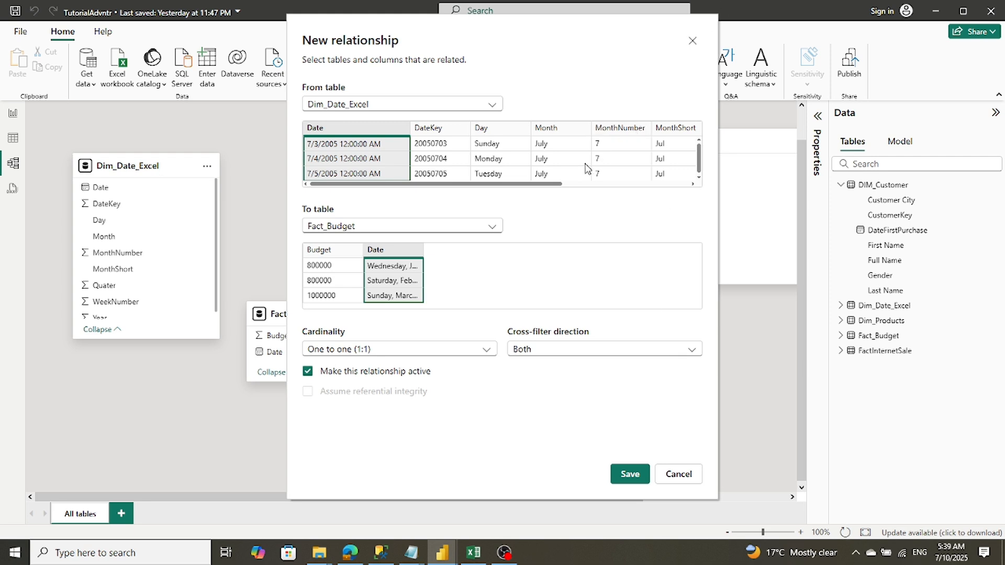
left_click_drag(541, 184, 423, 176)
left_click(594, 352)
left_click(593, 351)
left_click(388, 354)
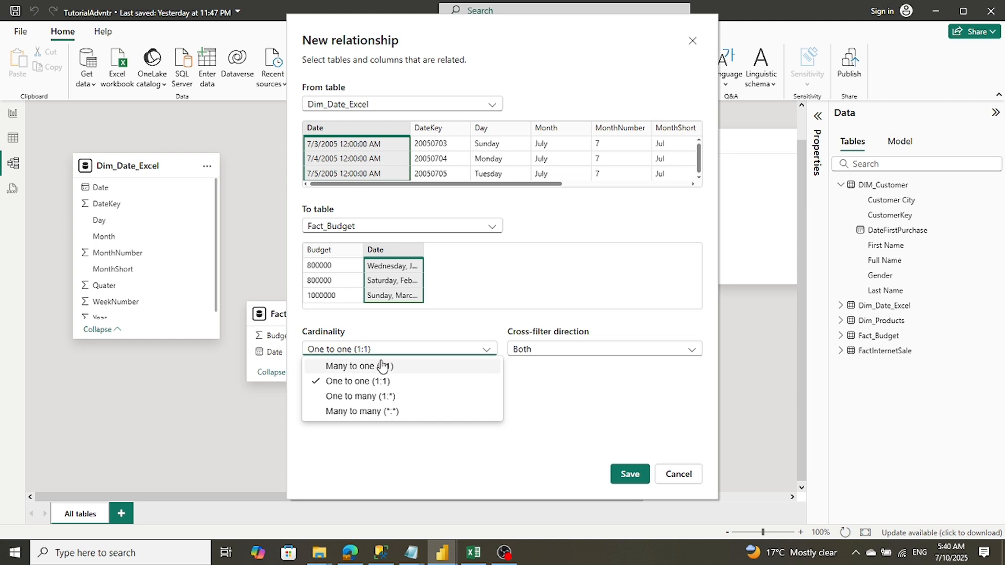
left_click(383, 365)
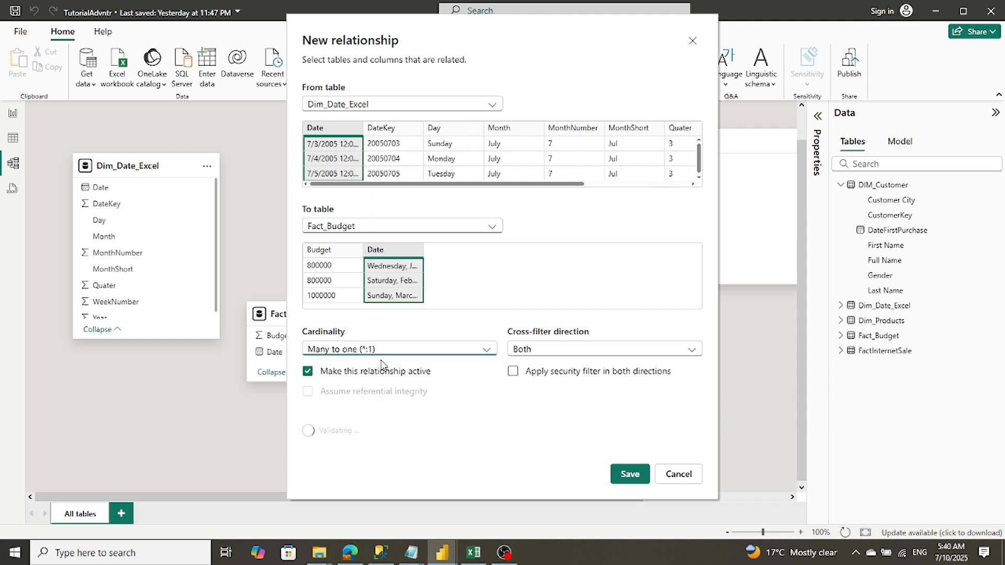
Set the new relationship's cross-filter direction to Single and save it
left_click(605, 350)
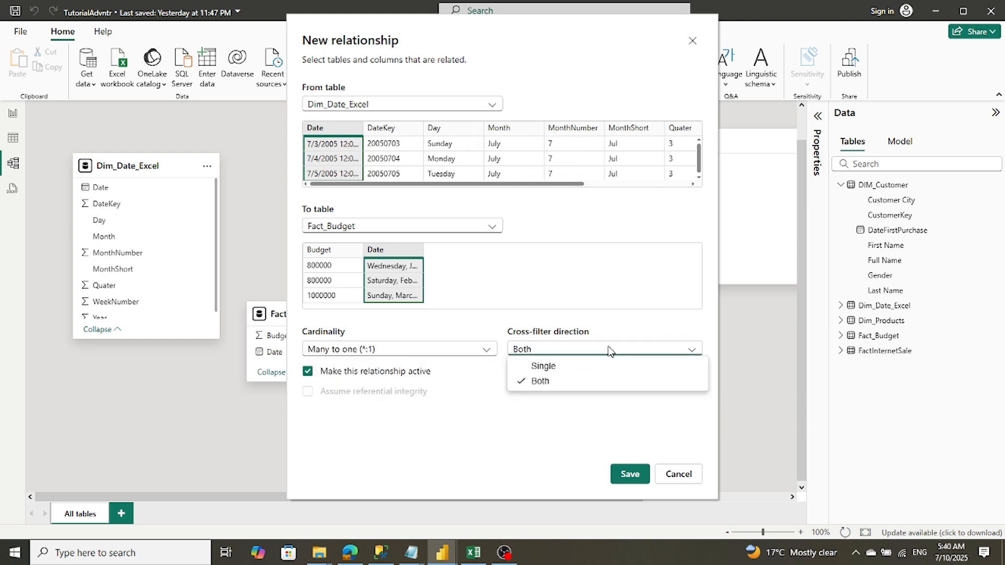
left_click(589, 367)
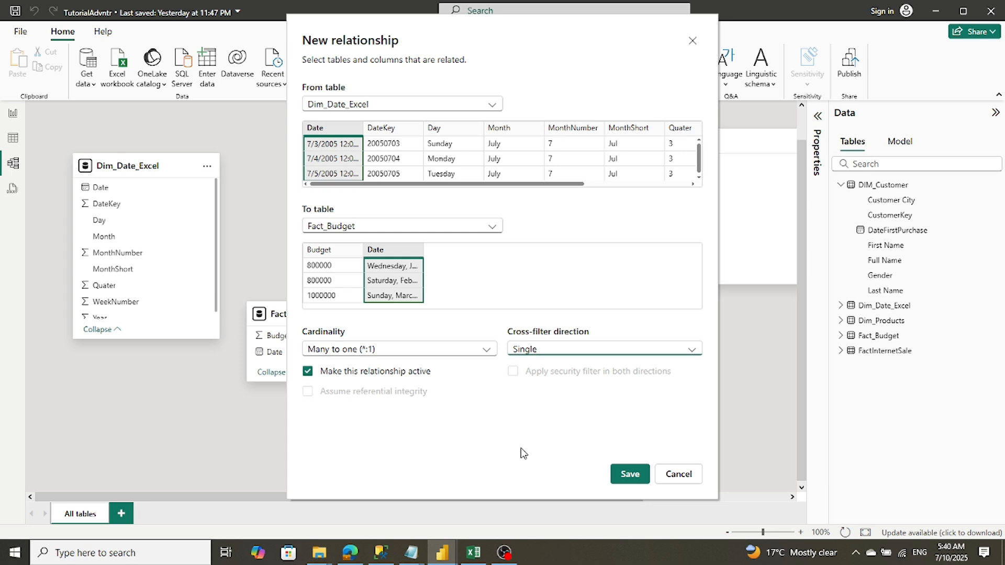
left_click(620, 479)
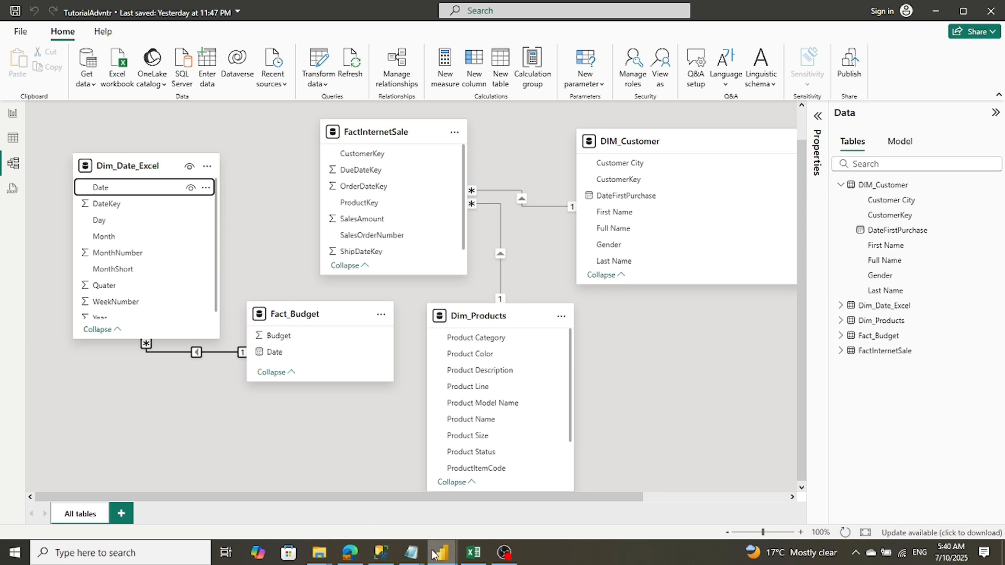
mouse_move(433, 554)
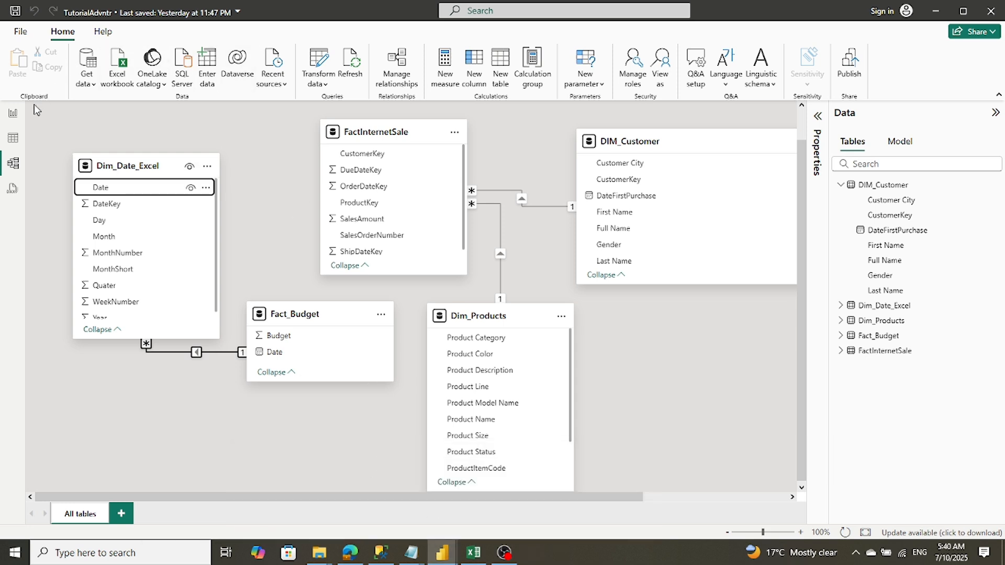
In Power Query, transform the Date column of the Dim_Date_Excel query to Date Only
left_click(319, 58)
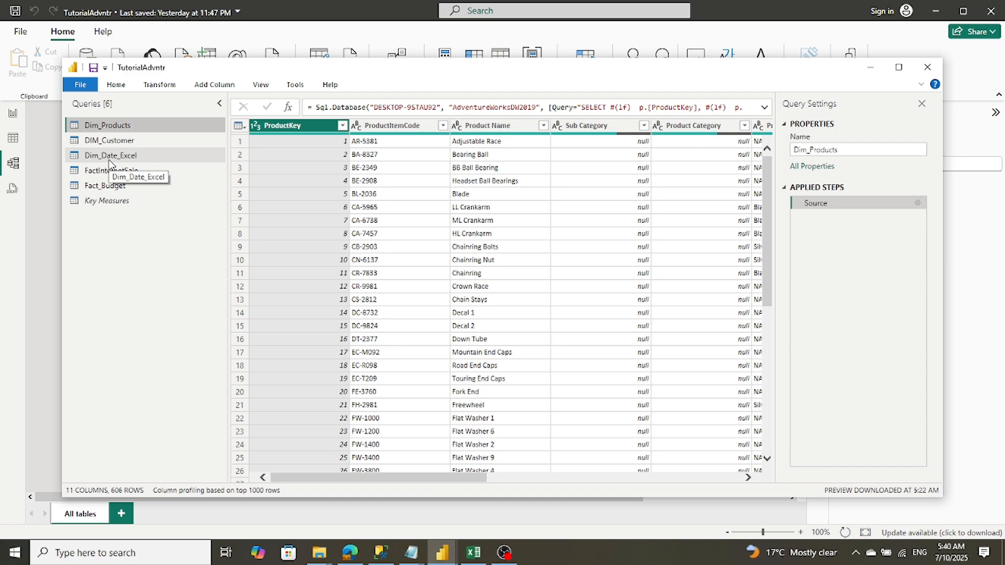
left_click(109, 157)
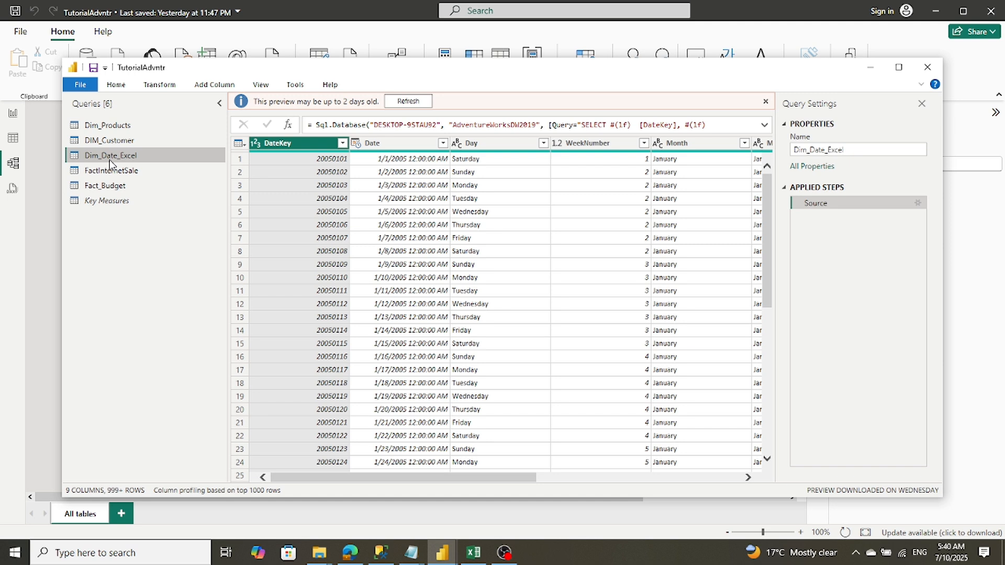
right_click(393, 144)
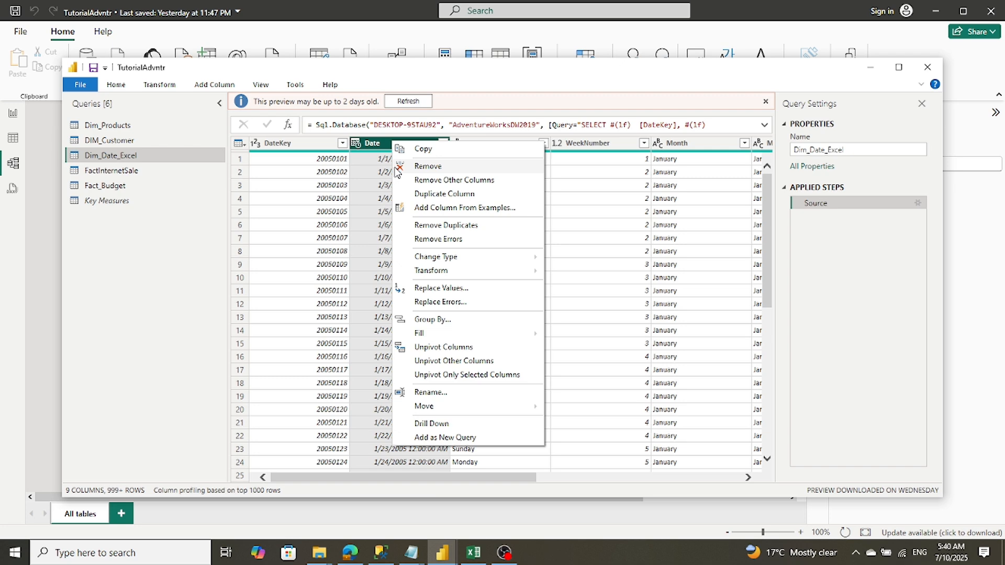
mouse_move(432, 272)
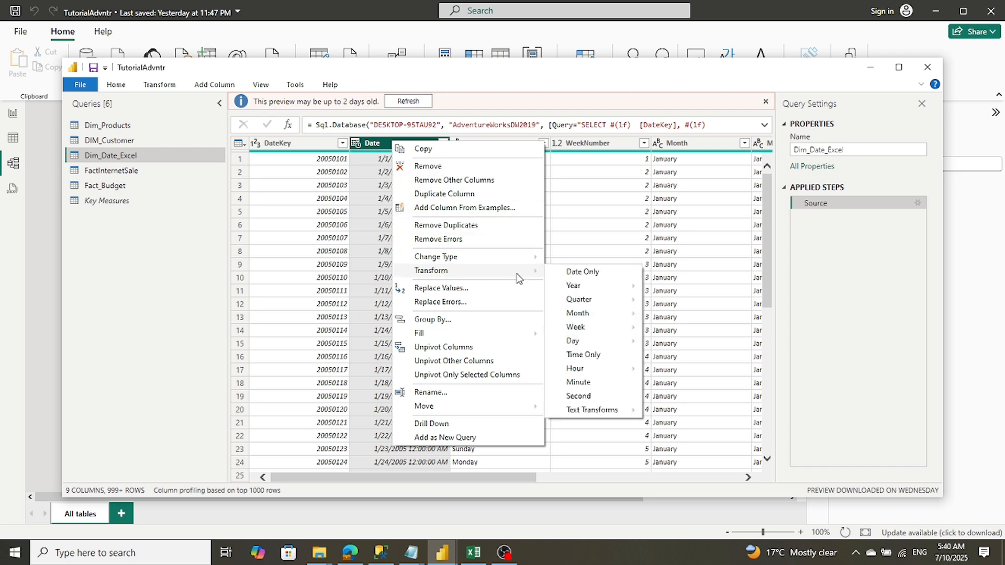
left_click(576, 272)
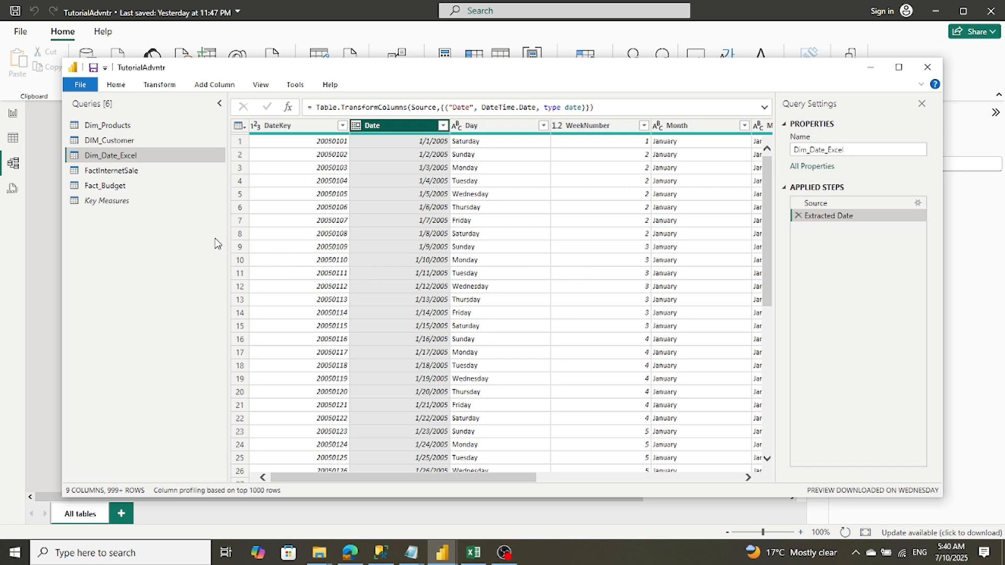
Check the Date column format in the Fact_Budget query, then close Power Query and apply the changes
left_click(97, 189)
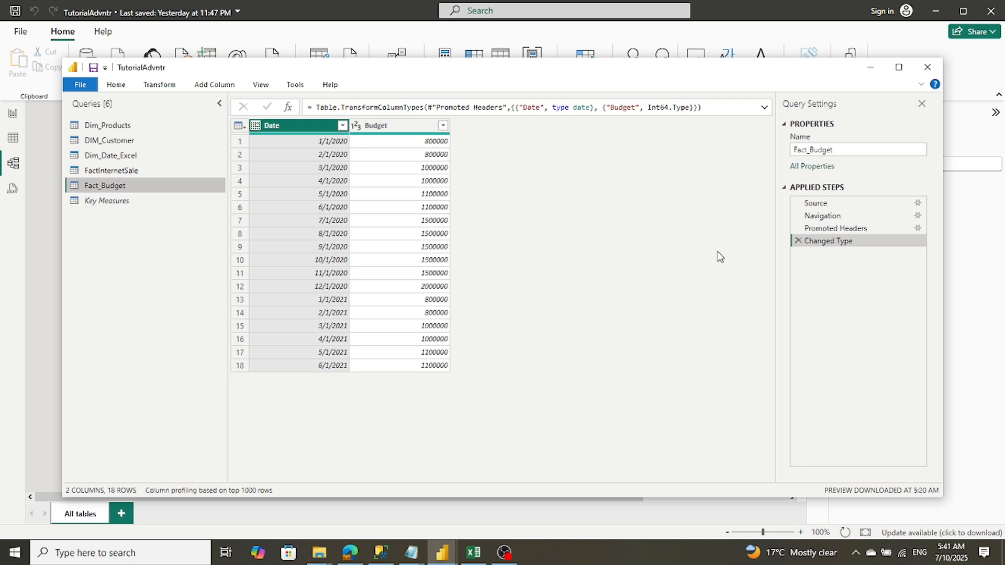
left_click(74, 86)
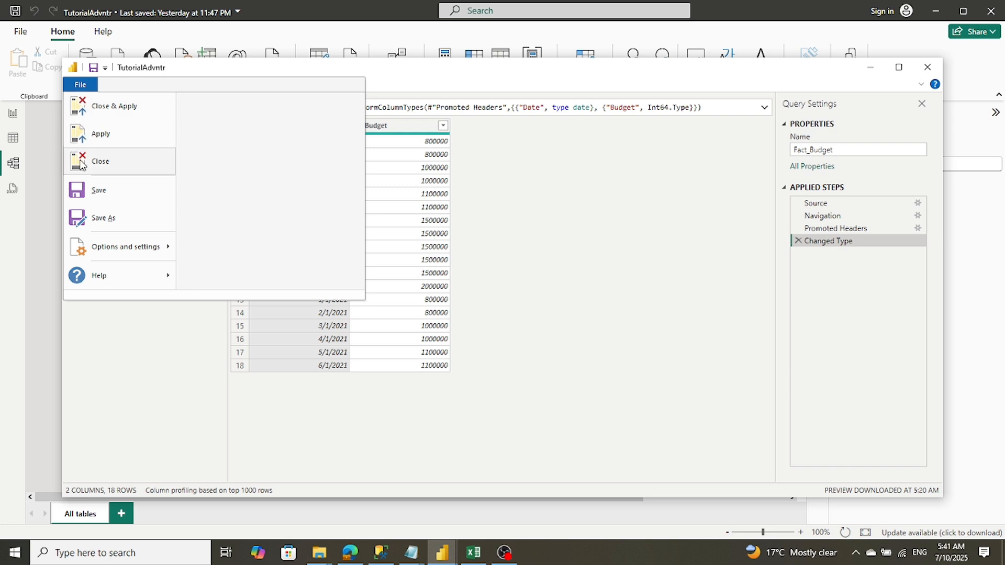
left_click(92, 107)
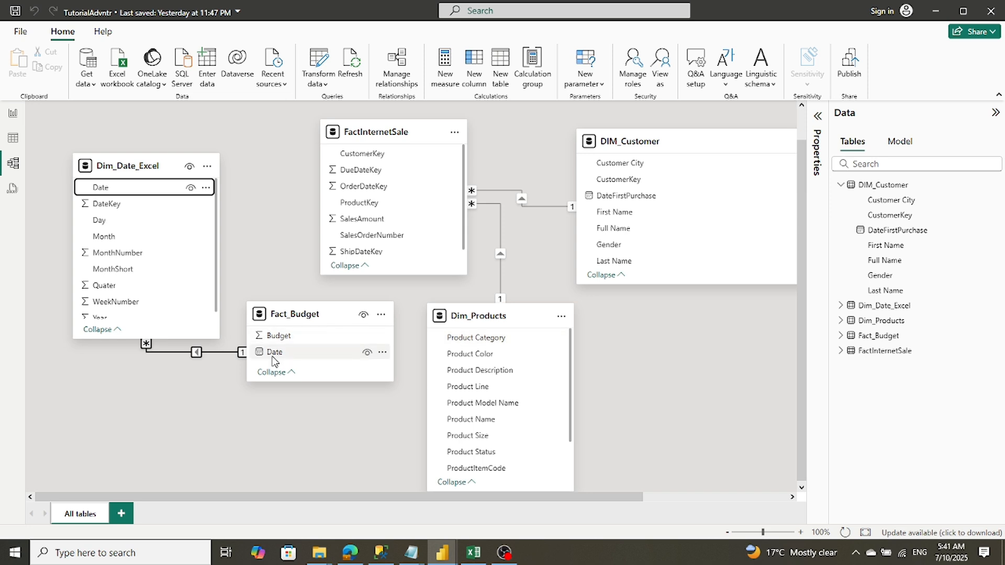
Review and save the Dim_Date_Excel to Fact_Budget relationship unchanged, then compare it with the Sales_Report_01_sql model
double_click(209, 353)
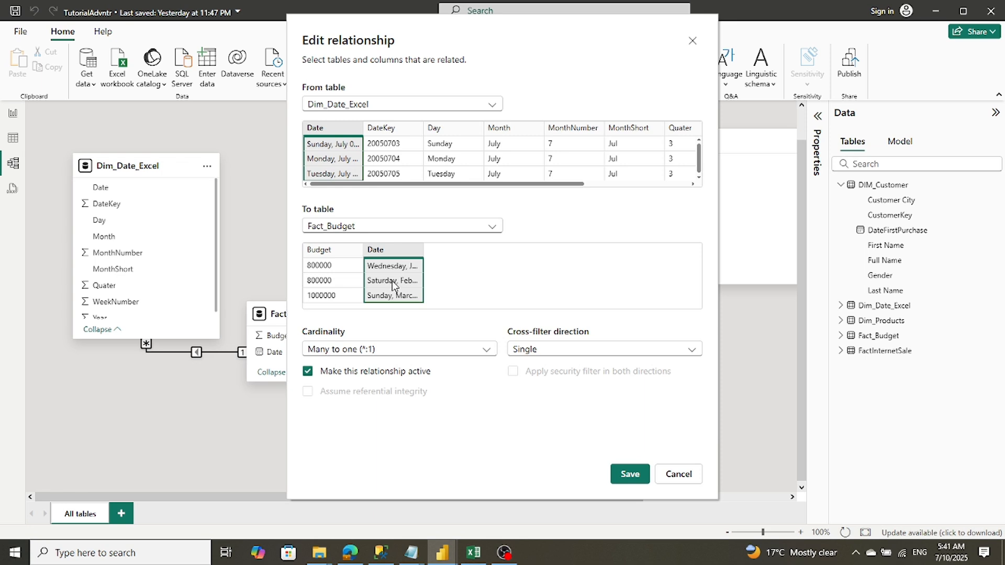
left_click(631, 474)
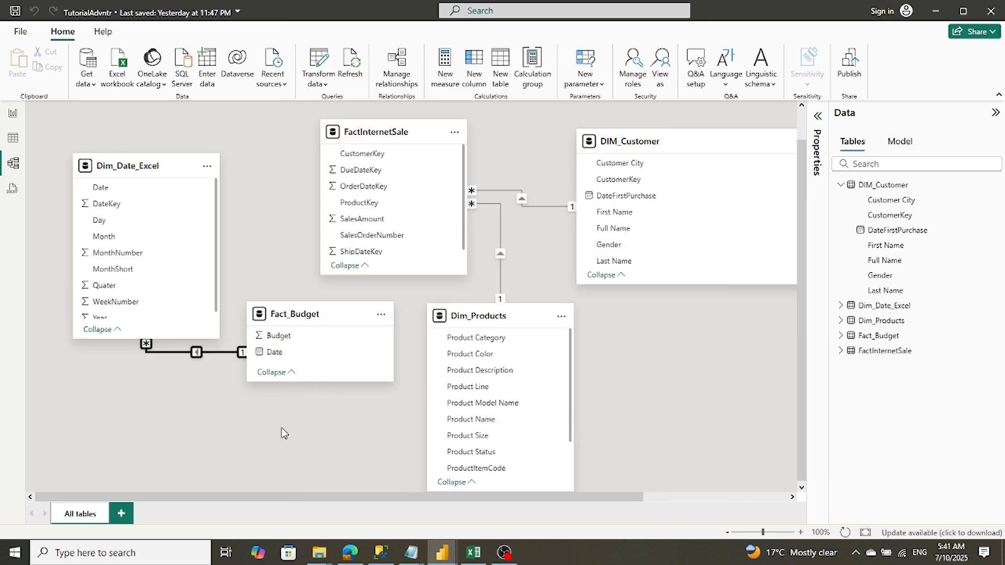
mouse_move(436, 554)
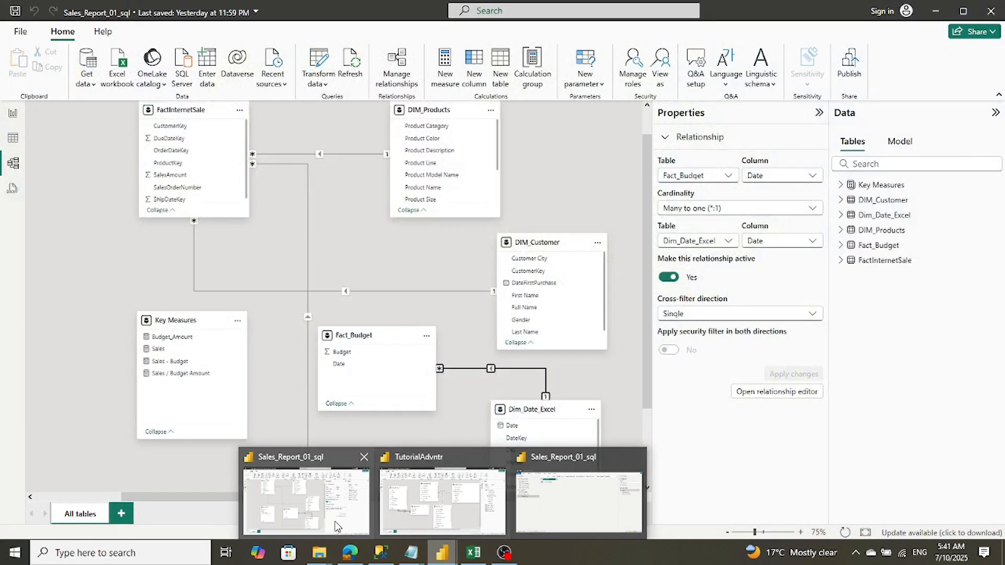
left_click(337, 526)
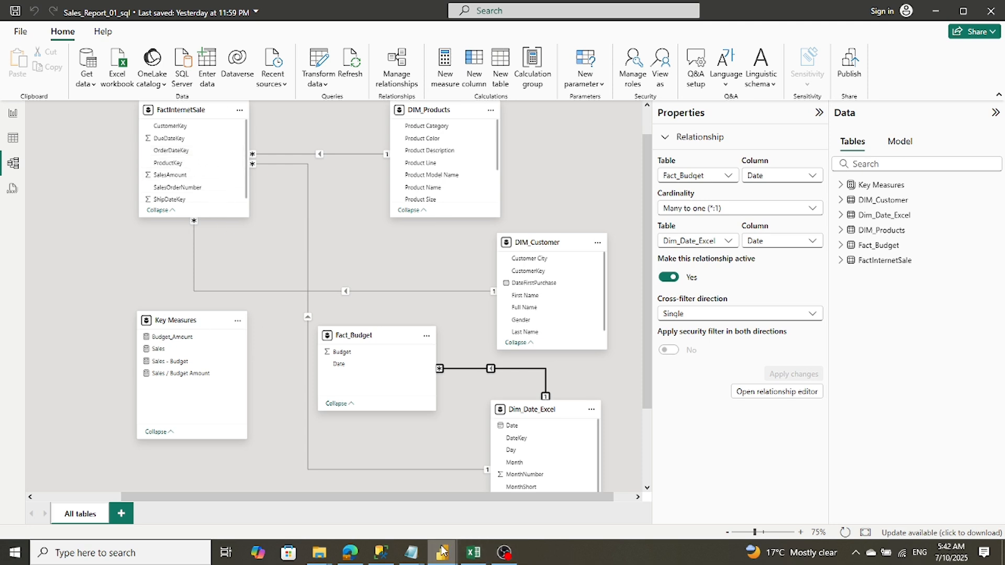
Back in TutorialAdvntr, create a single-direction One to many (1:*) relationship from Dim_Date_Excel's DateKey to FactInternetSale's OrderDateKey
mouse_move(442, 552)
left_click(445, 511)
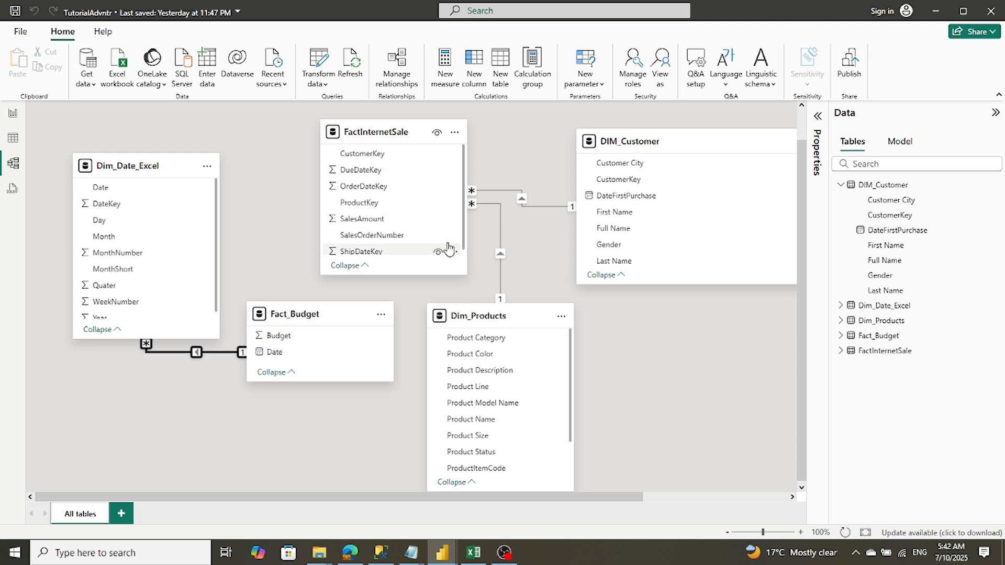
scroll(439, 222, "up", 1)
scroll(438, 222, "down", 1)
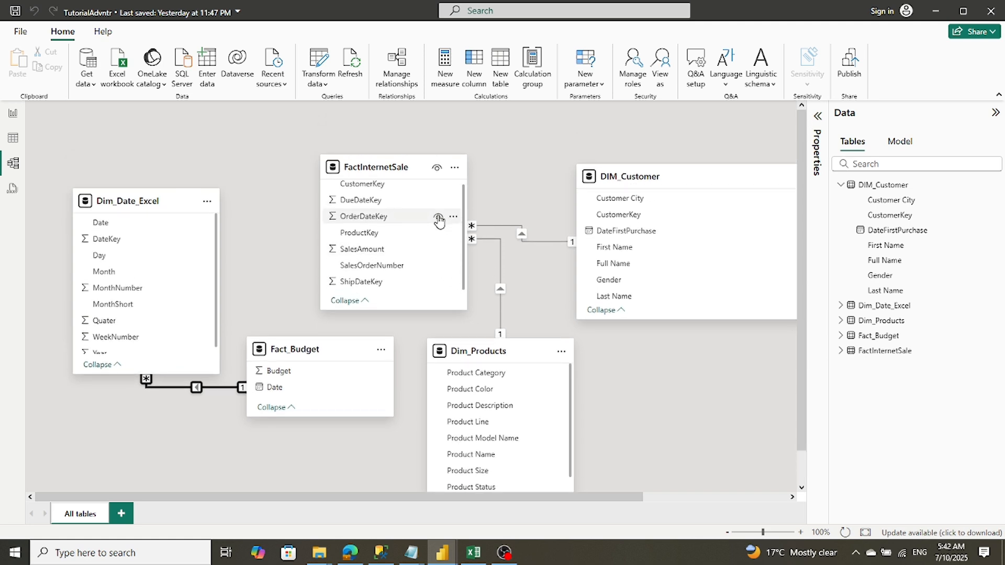
scroll(439, 222, "down", 1)
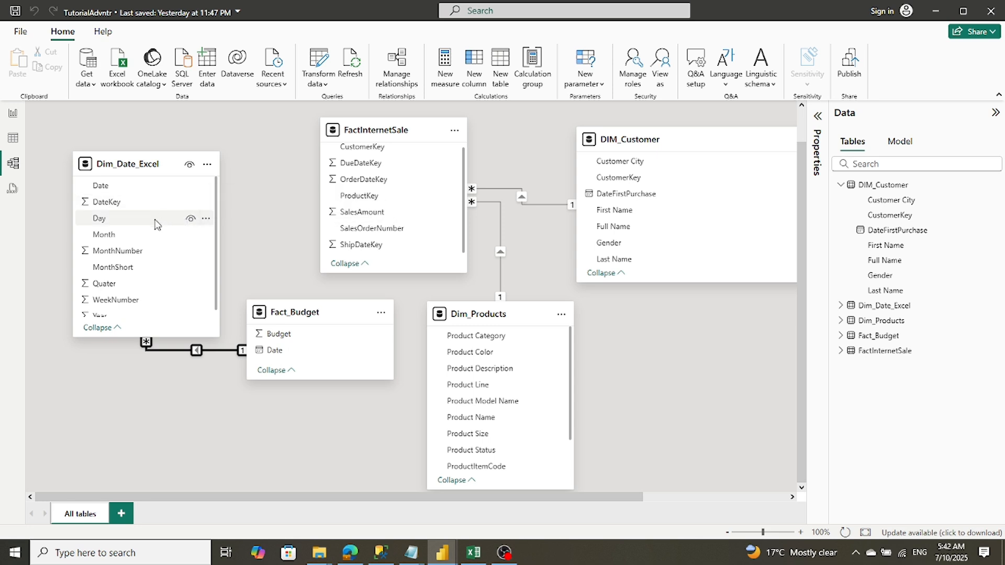
scroll(151, 233, "down", 1)
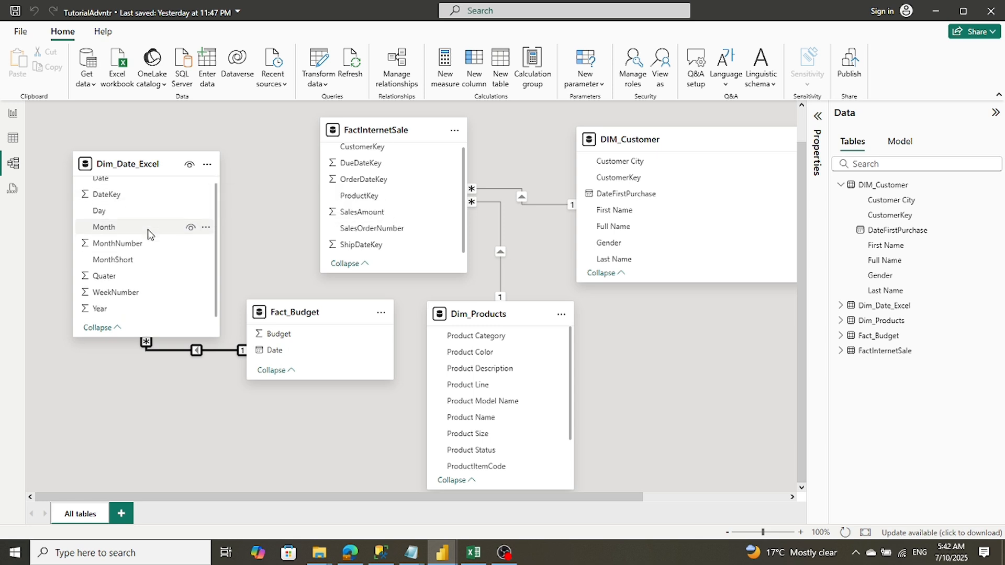
scroll(150, 233, "up", 1)
left_click(120, 204)
left_click_drag(119, 207, 368, 183)
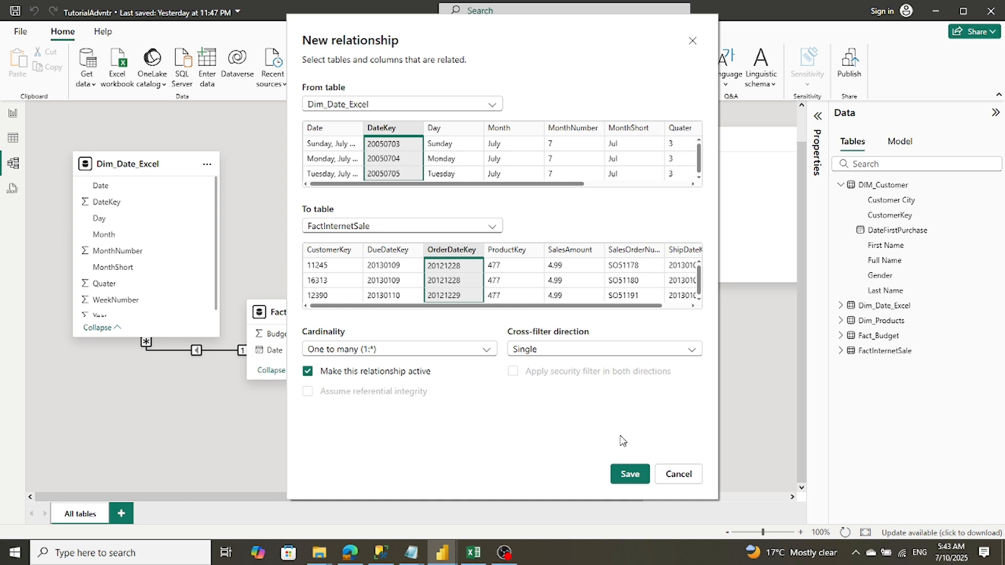
left_click(636, 477)
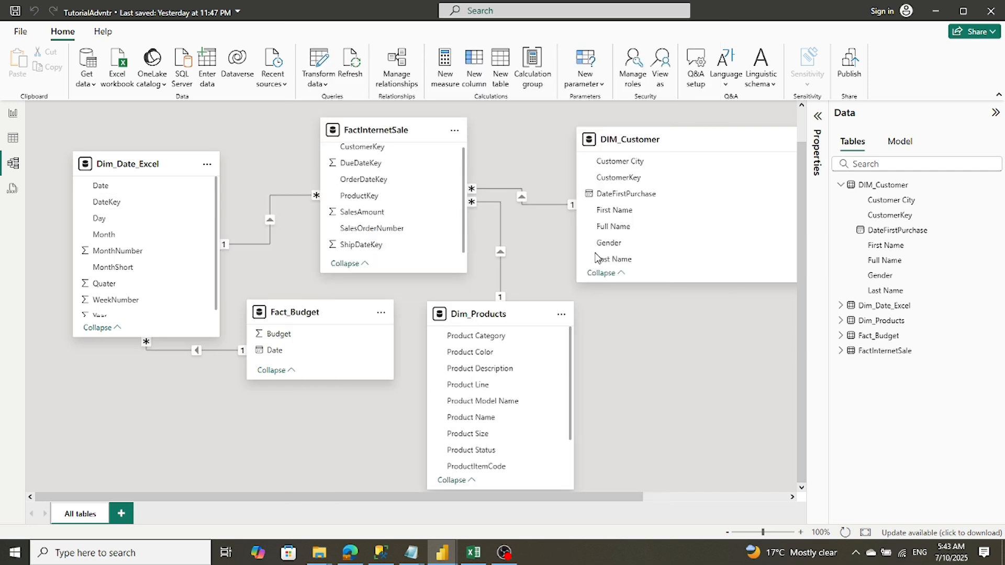
Move the DIM_Customer and Dim_Products cards slightly within the model diagram and save the TutorialAdvntr file
left_click_drag(662, 144, 610, 134)
left_click_drag(496, 320, 473, 346)
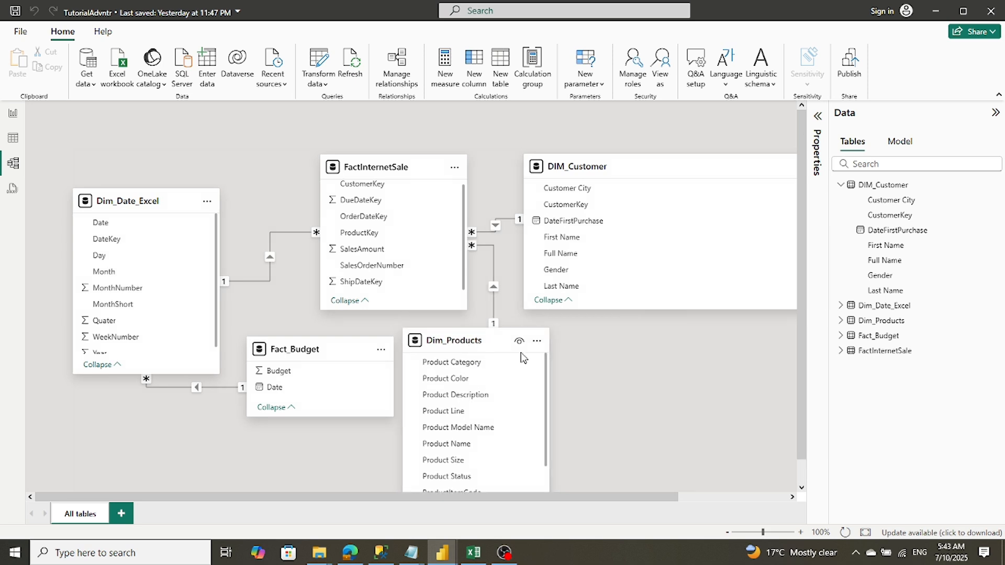
left_click(20, 32)
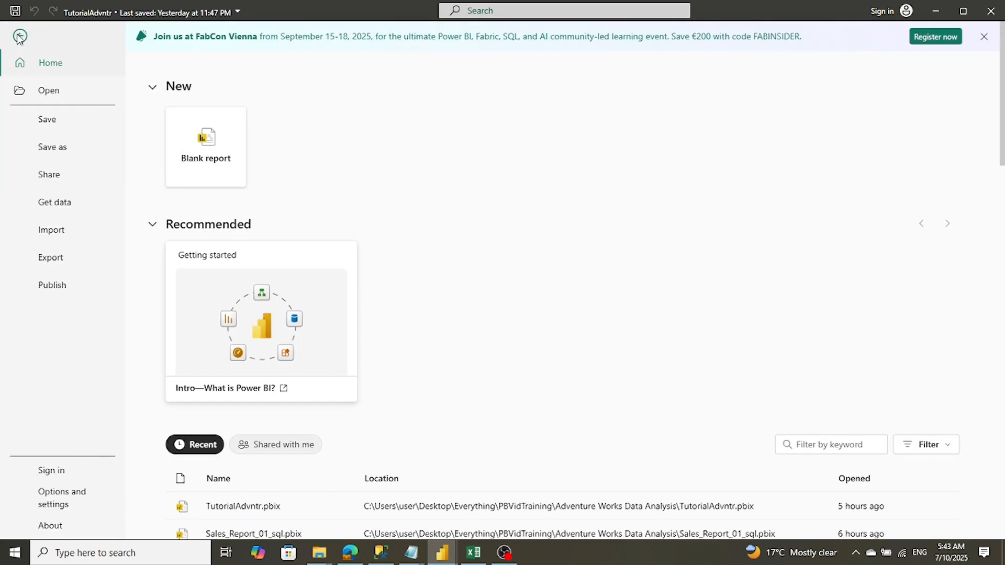
left_click(39, 119)
scroll(760, 404, "down", 1)
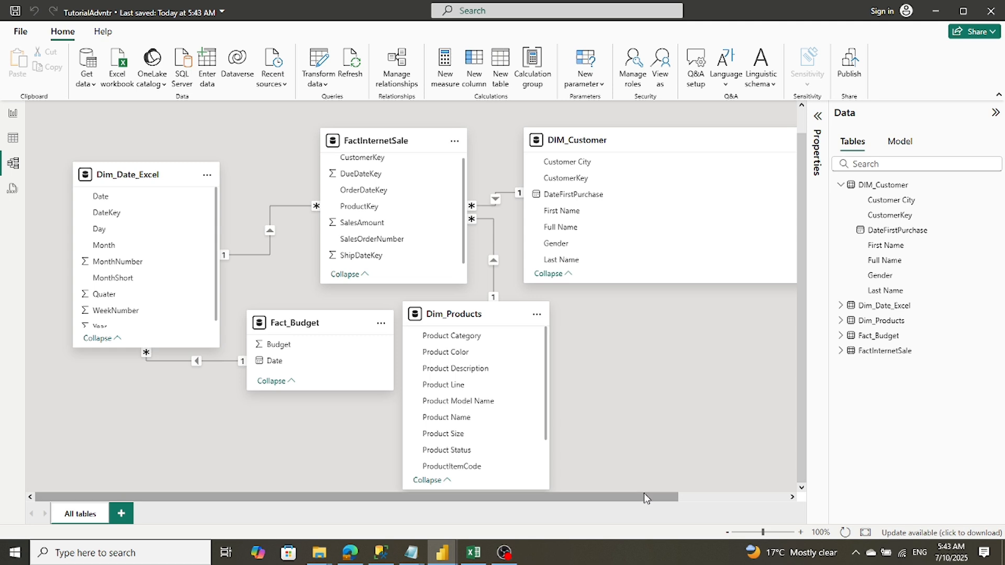
left_click(842, 187)
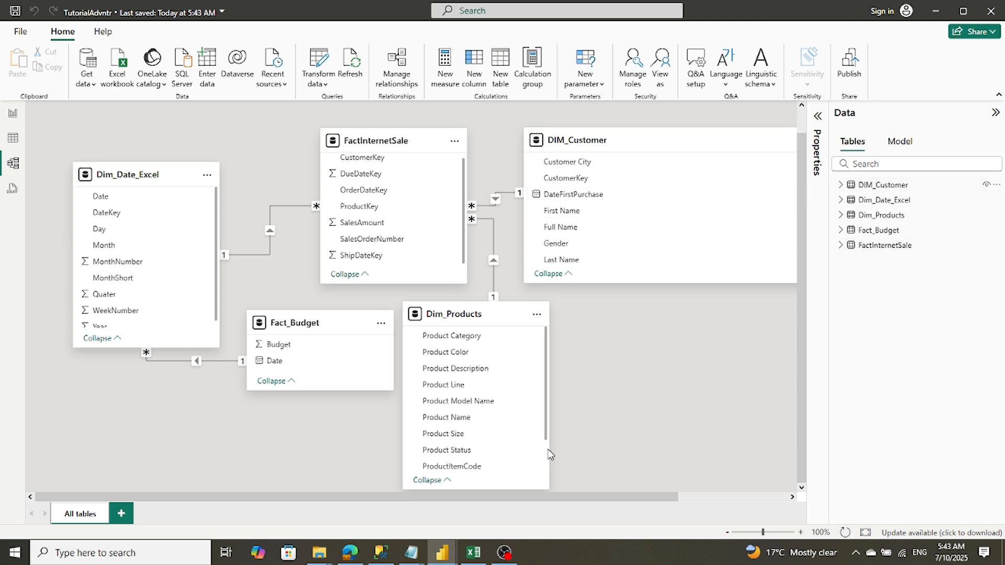
Switch to the Sales_Report_01_sql report view and copy the Budget_Amount measure's full formula from Key Measures
mouse_move(444, 553)
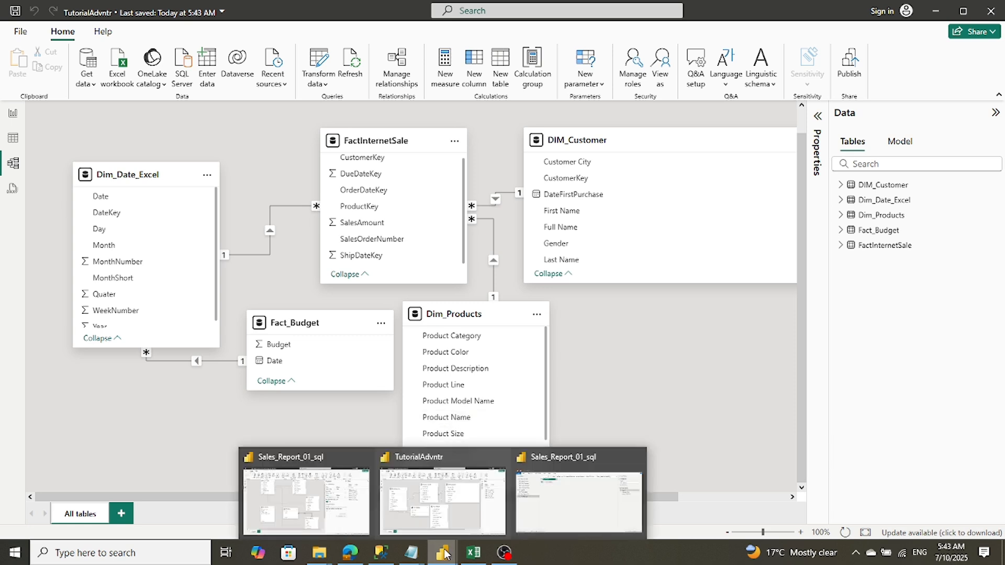
mouse_move(324, 526)
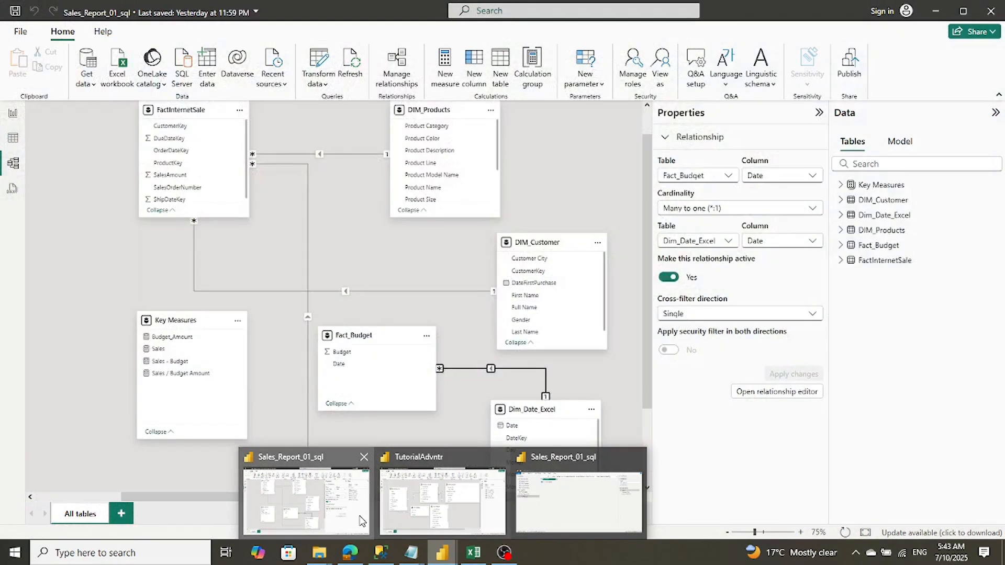
left_click(306, 502)
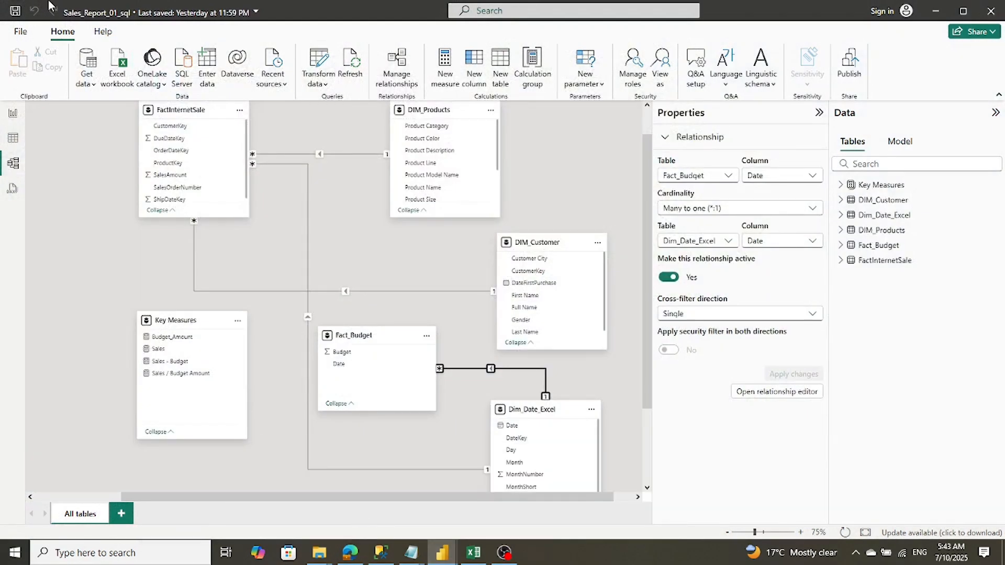
left_click(13, 113)
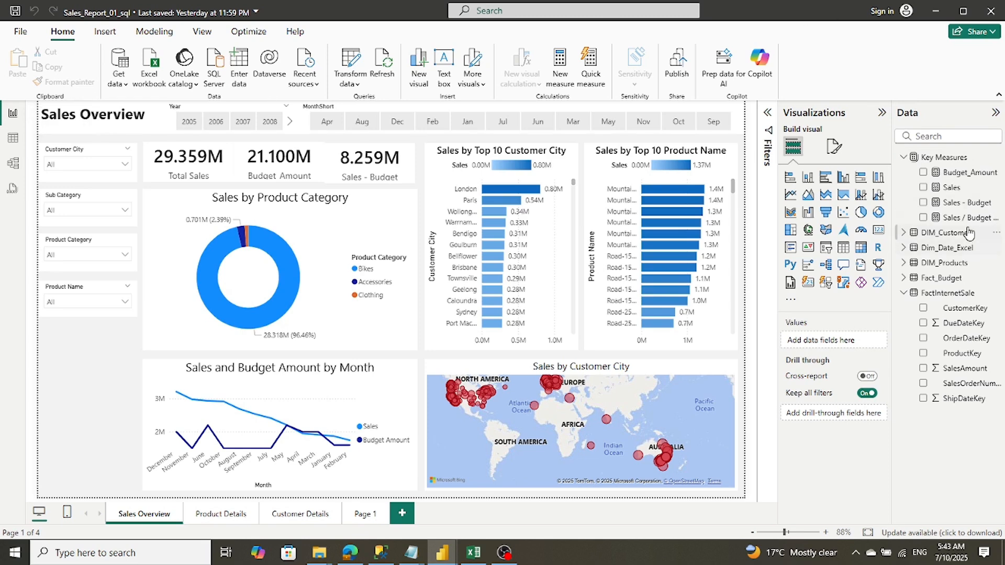
left_click(964, 176)
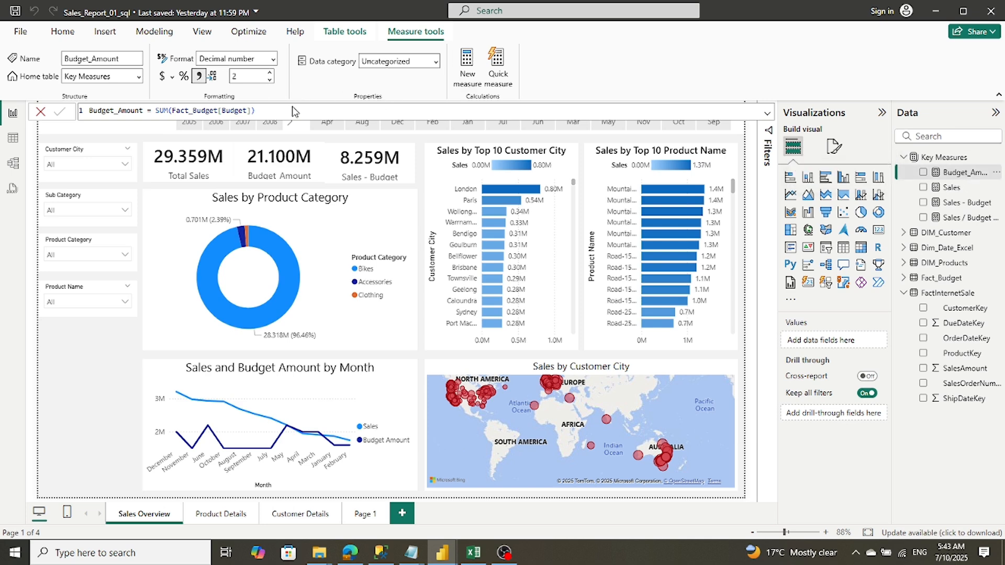
left_click_drag(290, 111, 89, 111)
key("ctrl+c")
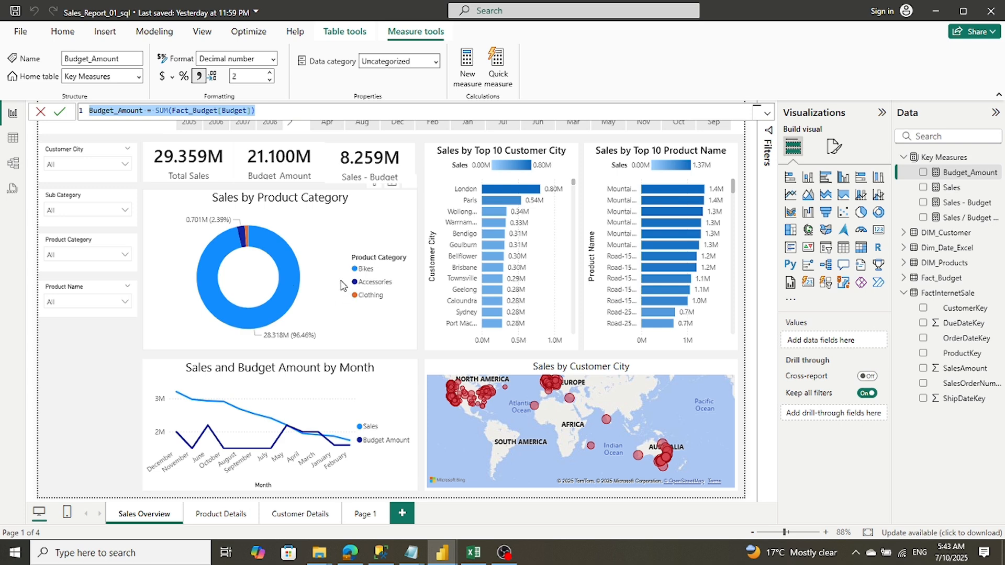
Look at the Key Measures query in the Sales_Report_01_sql Power Query window, then switch back to TutorialAdvntr
left_click(436, 554)
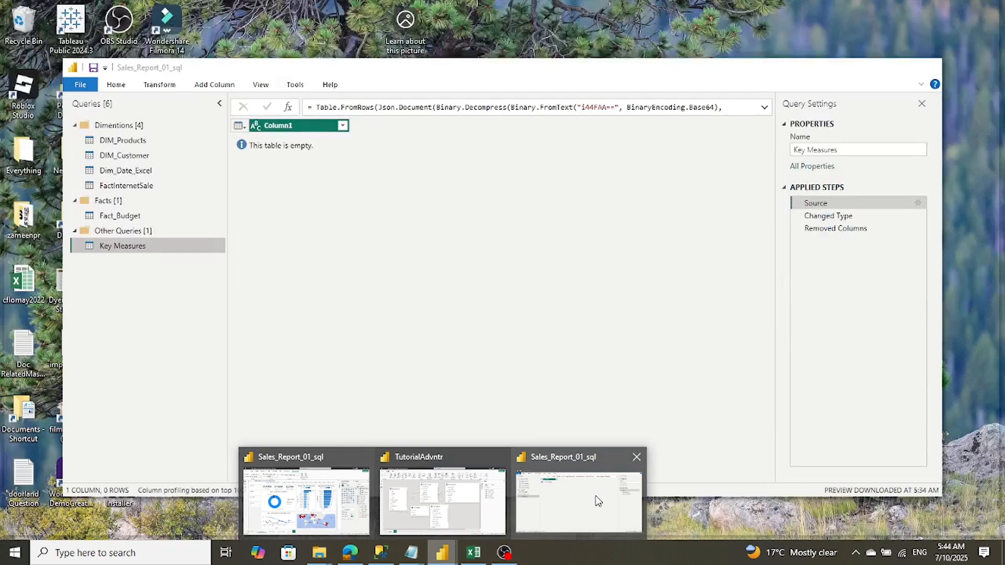
left_click(597, 500)
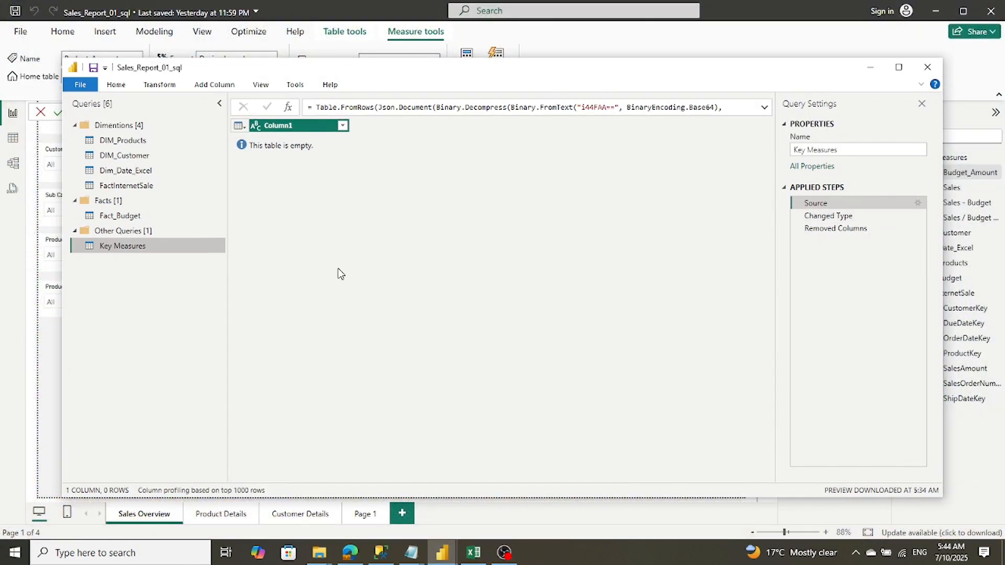
left_click(448, 553)
left_click(437, 516)
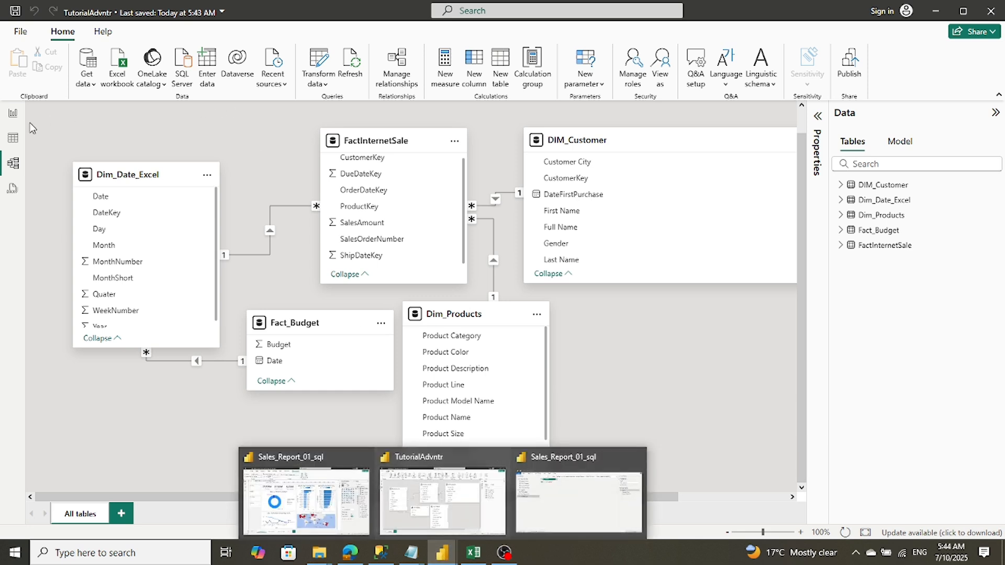
Open the report view in TutorialAdvntr, close the Sales_Report_01_sql Power Query window, and return to TutorialAdvntr
left_click(13, 116)
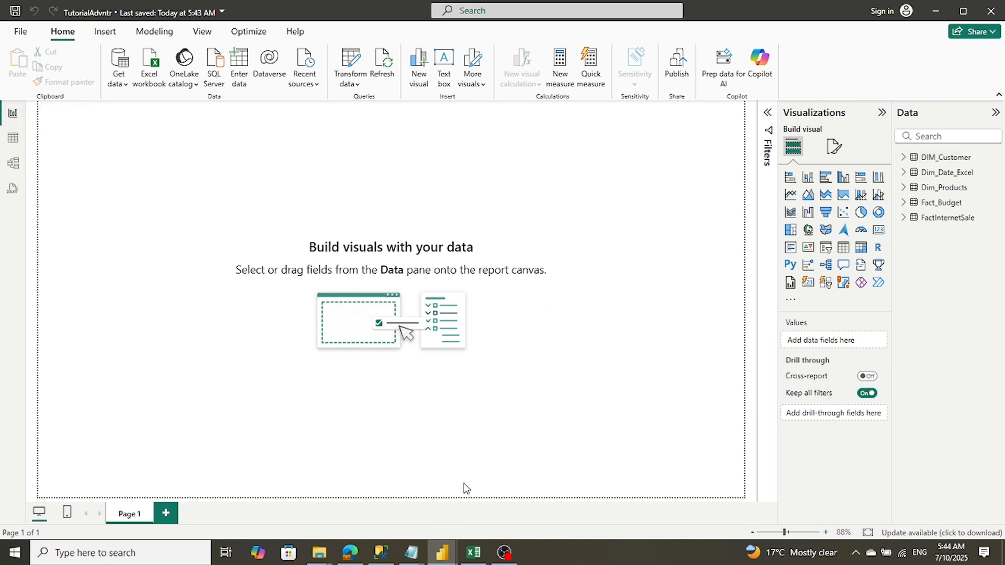
mouse_move(449, 549)
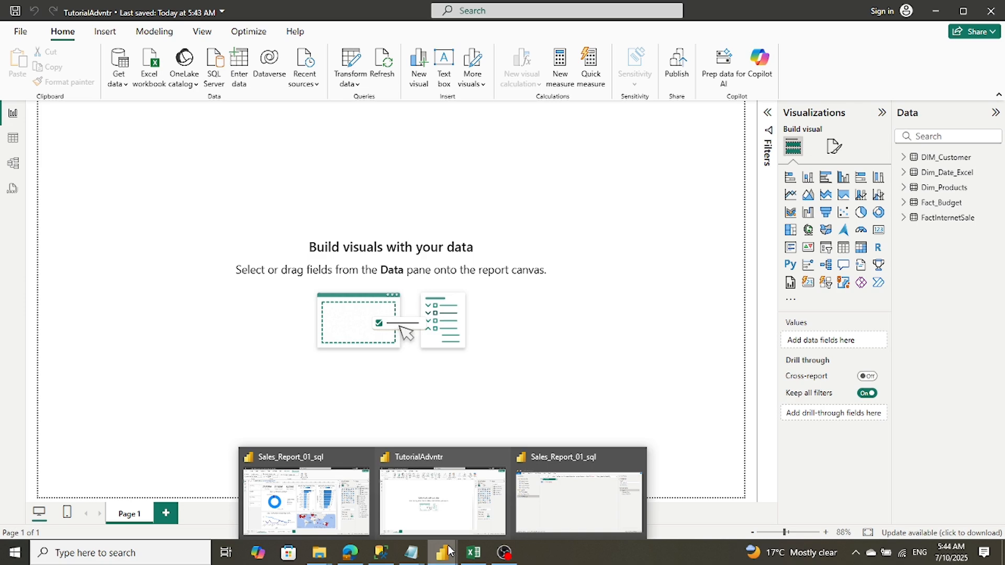
mouse_move(561, 529)
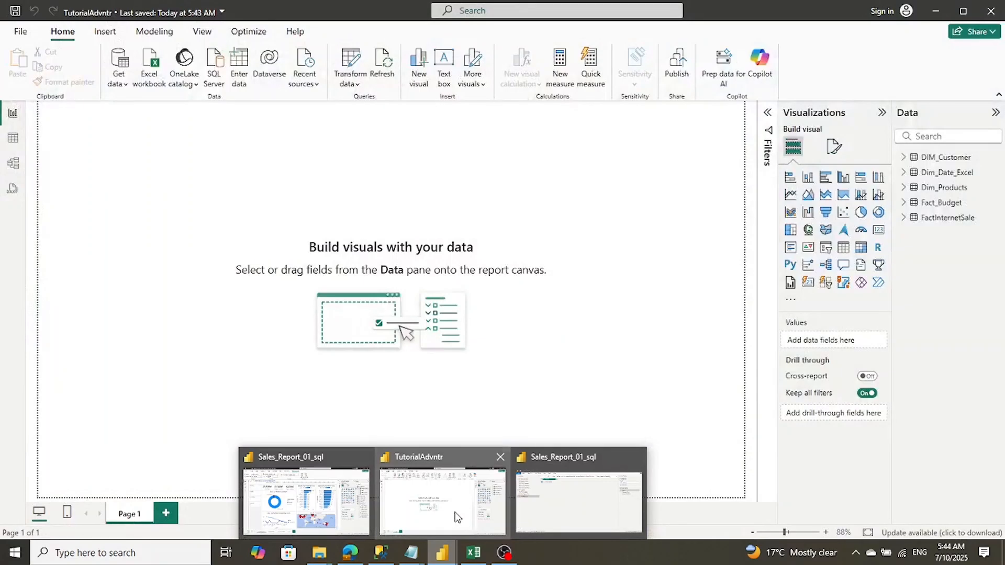
left_click(455, 516)
mouse_move(449, 549)
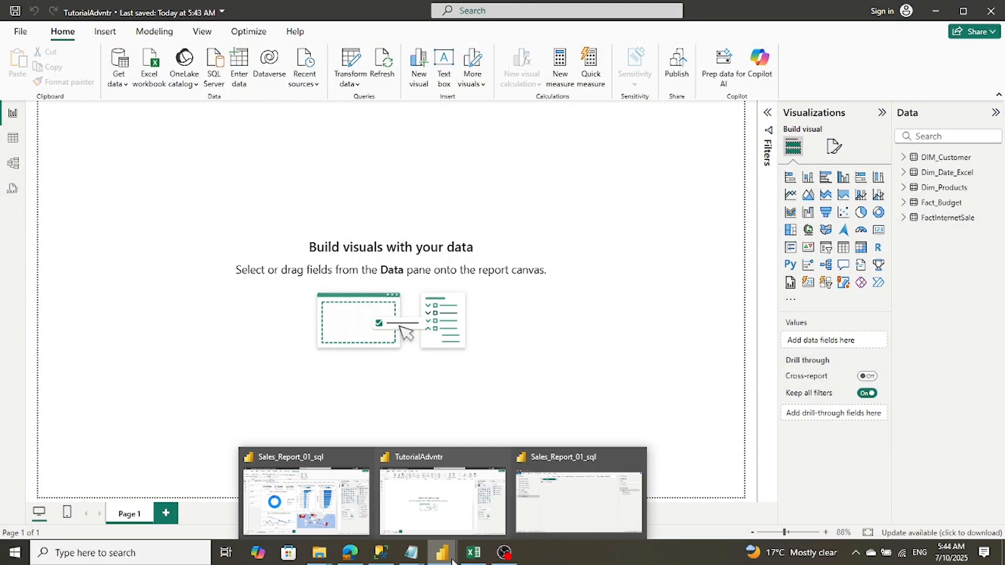
left_click(602, 494)
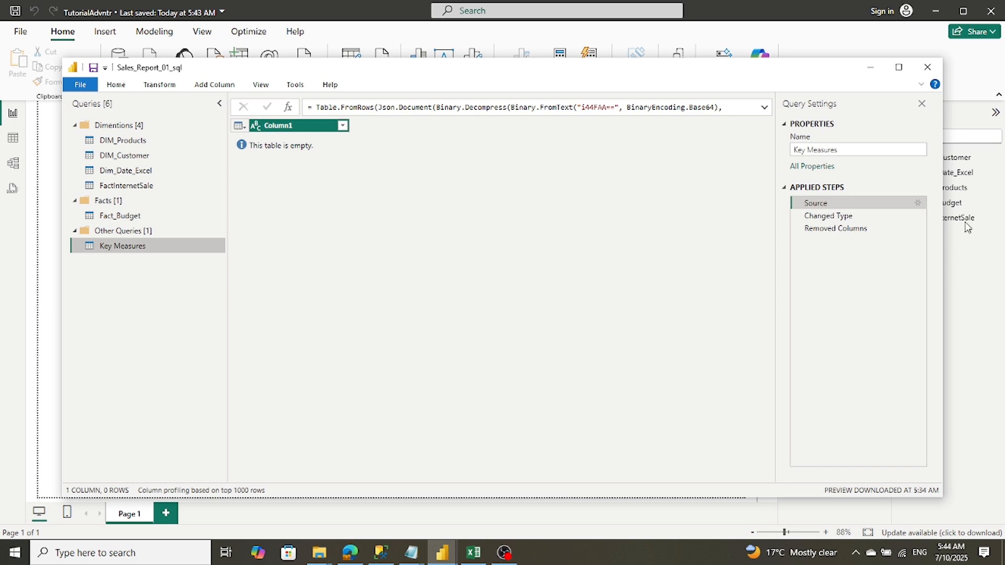
left_click(924, 69)
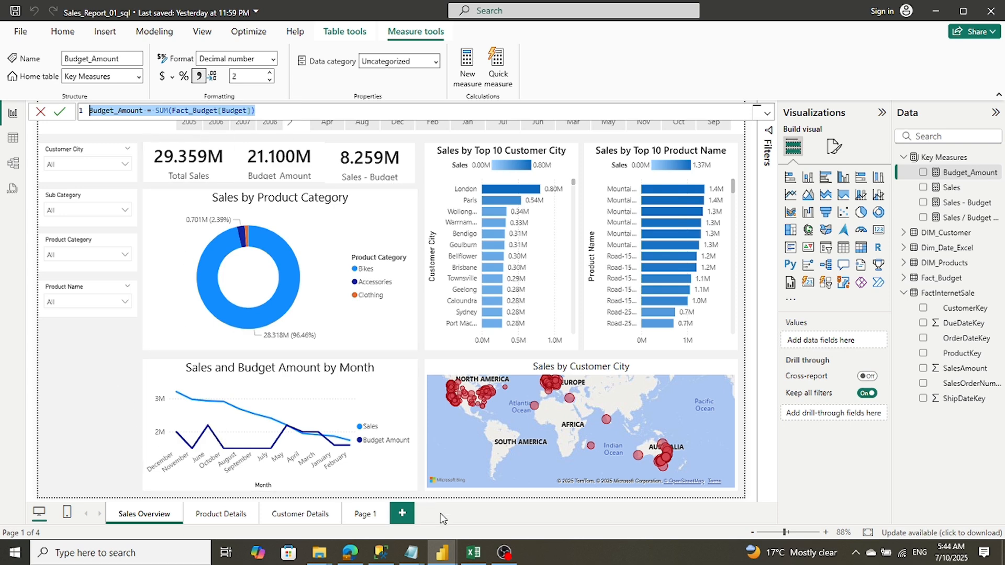
mouse_move(440, 556)
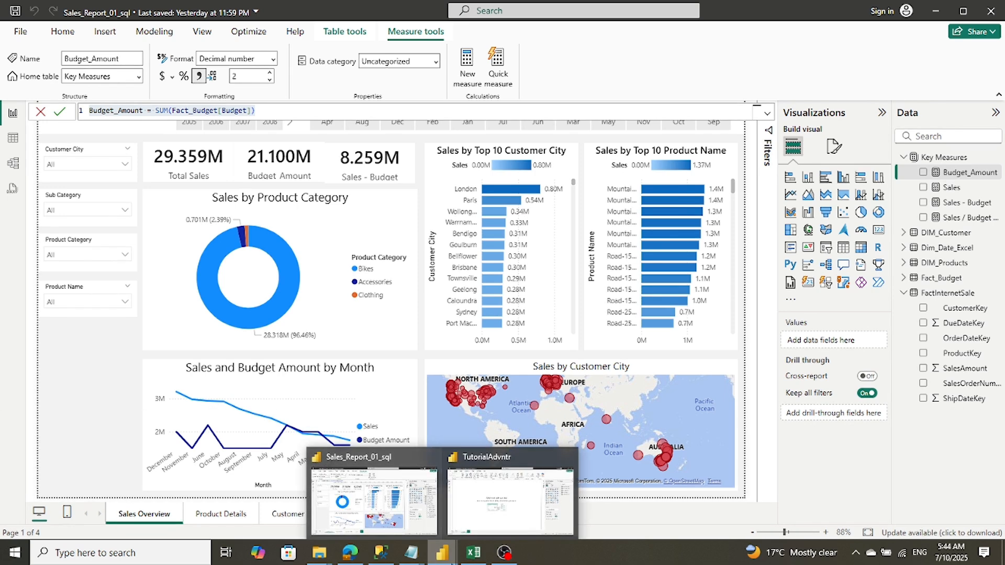
left_click(473, 509)
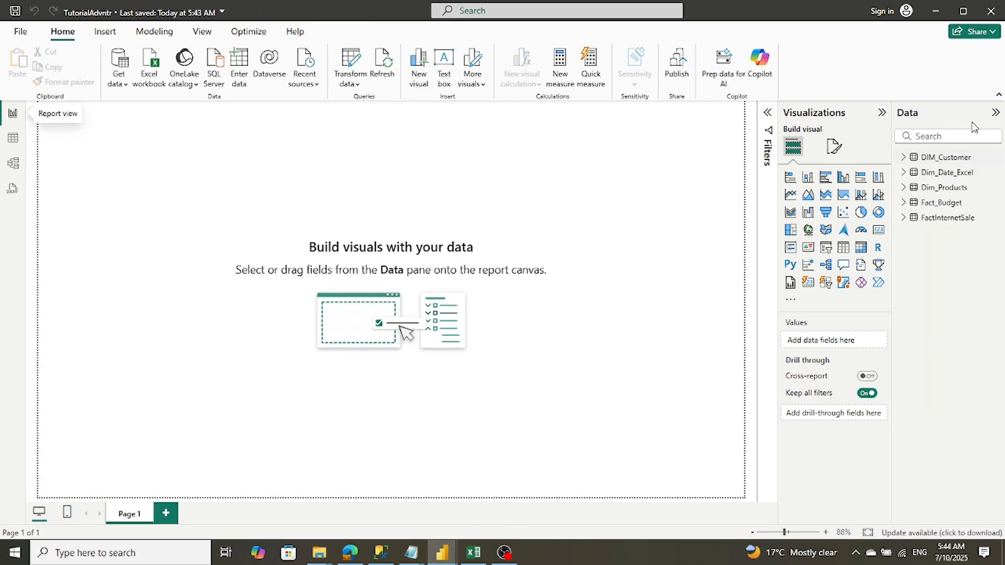
Create a new measure in the Fact_Budget table with the copied formula Budget_Amount = SUM(Fact_Budget[Budget])
left_click(905, 205)
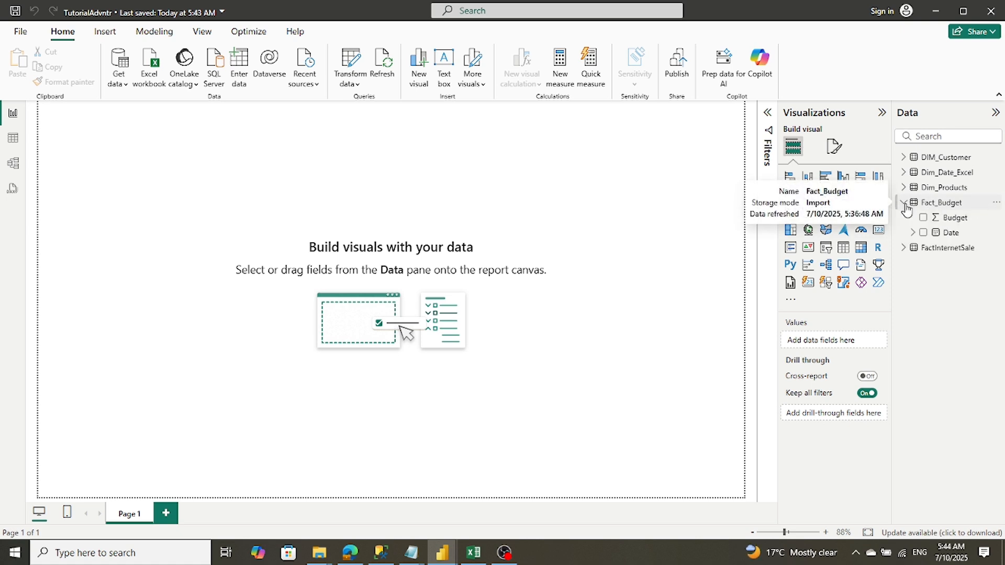
right_click(946, 205)
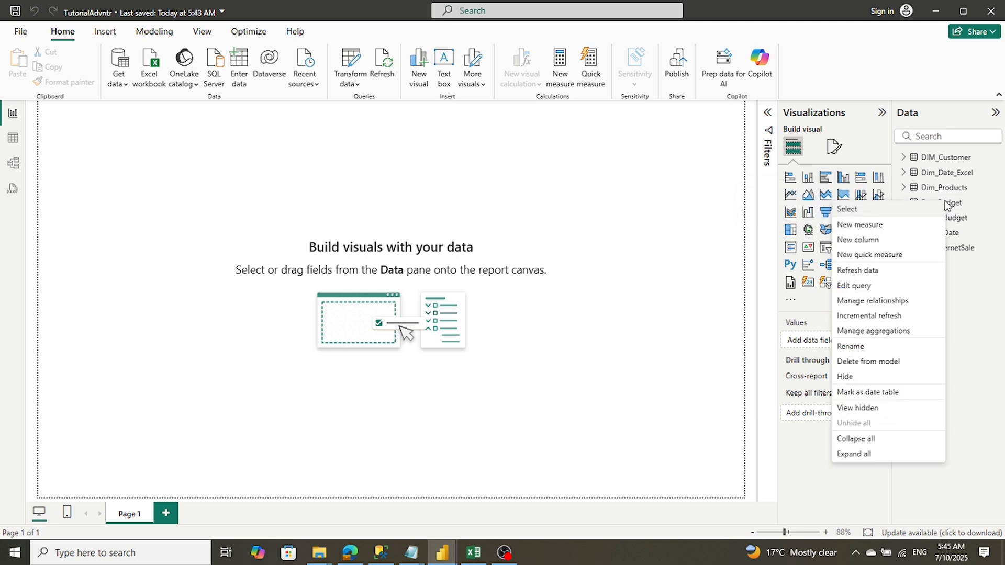
left_click(877, 233)
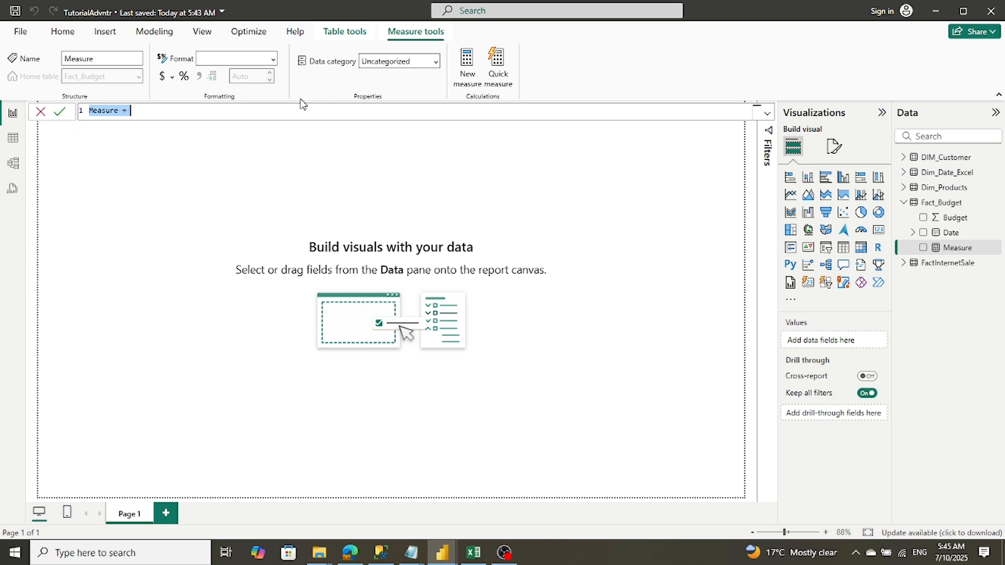
key("ctrl+v")
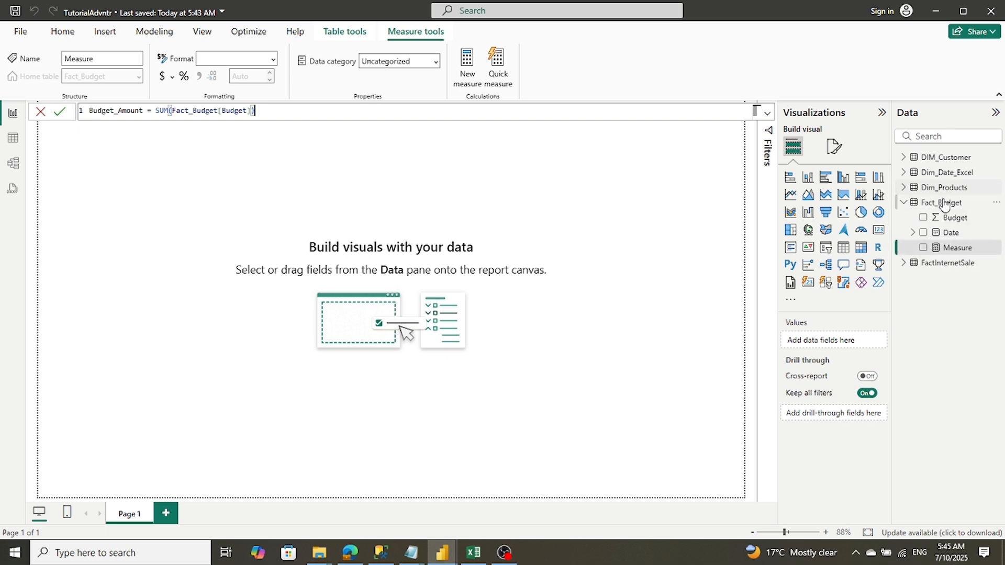
left_click(61, 112)
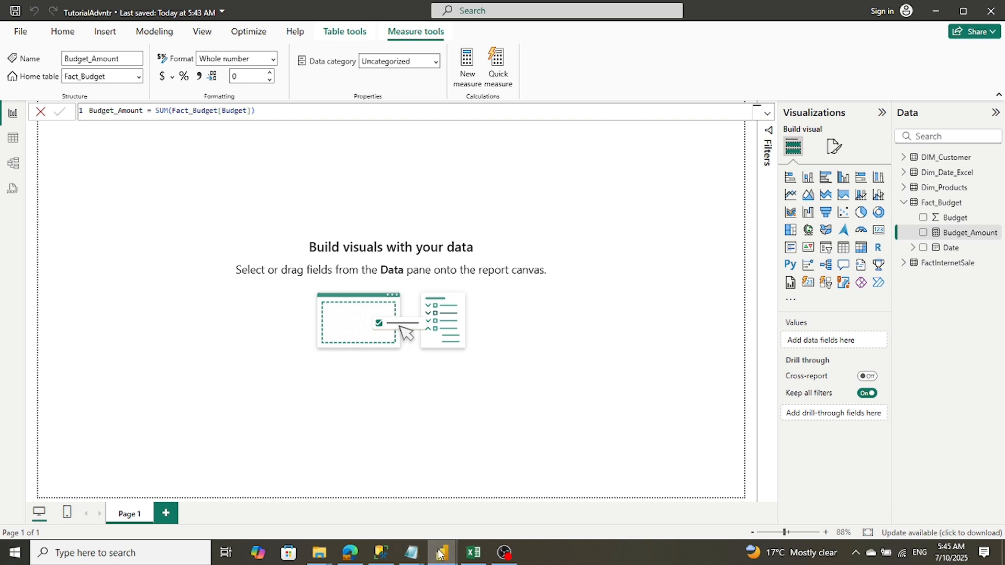
Switch to Sales_Report_01_sql and copy the full formula of the Sales measure from Key Measures
mouse_move(441, 554)
left_click(412, 527)
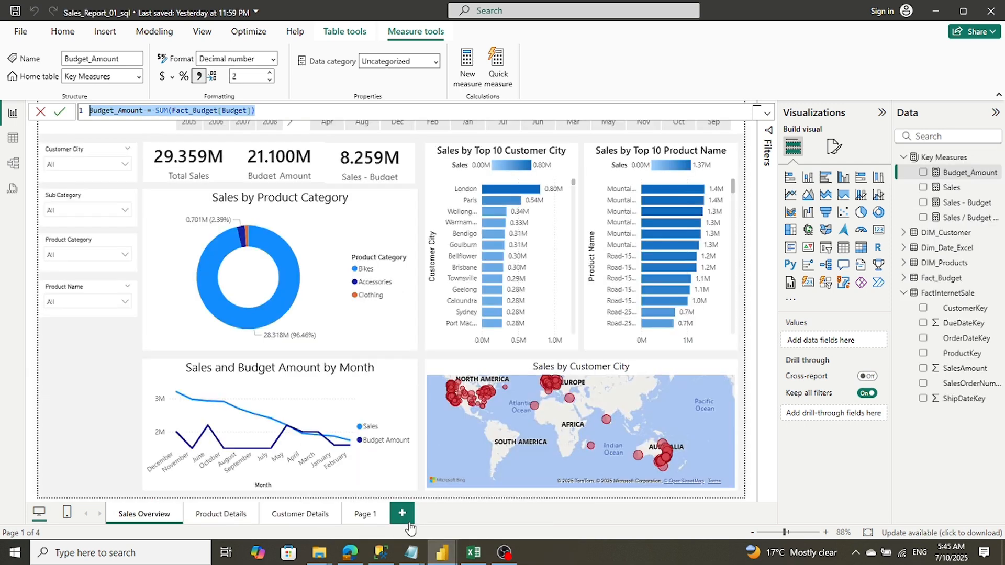
left_click(952, 187)
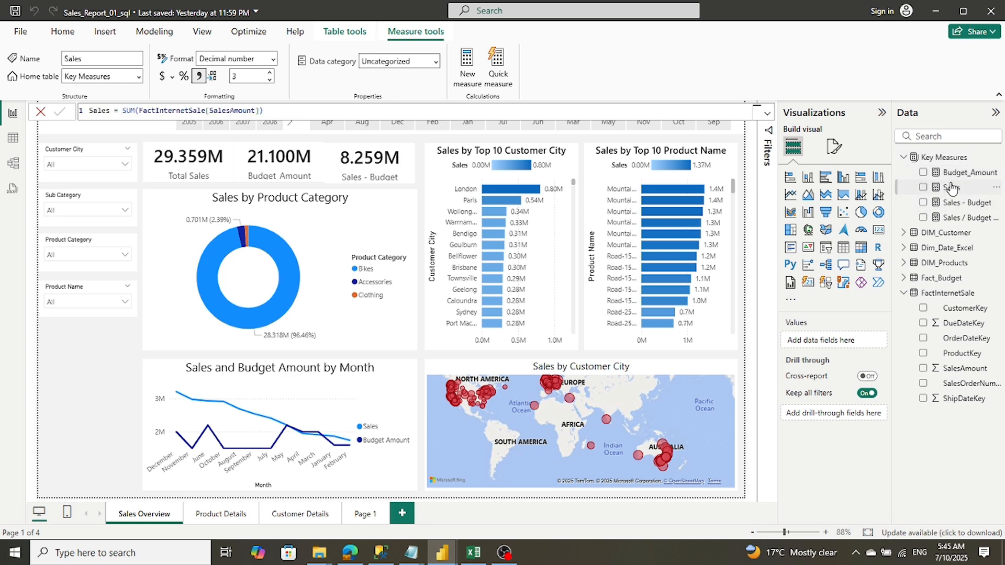
left_click_drag(273, 112, 92, 112)
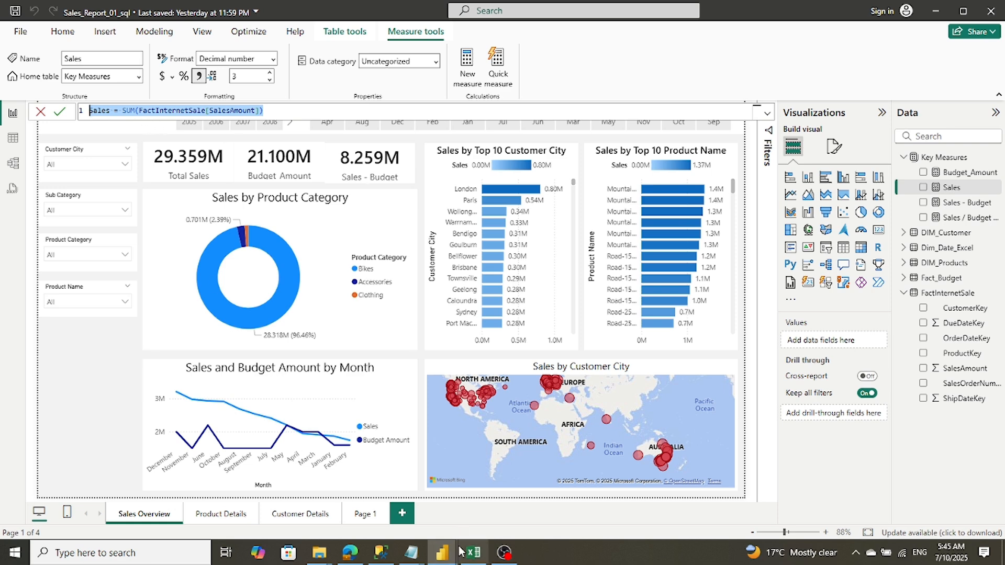
Back in TutorialAdvntr, create a measure in FactInternetSale with the formula Sales = SUM(FactInternetSale[SalesAmount])
left_click(446, 558)
left_click(502, 518)
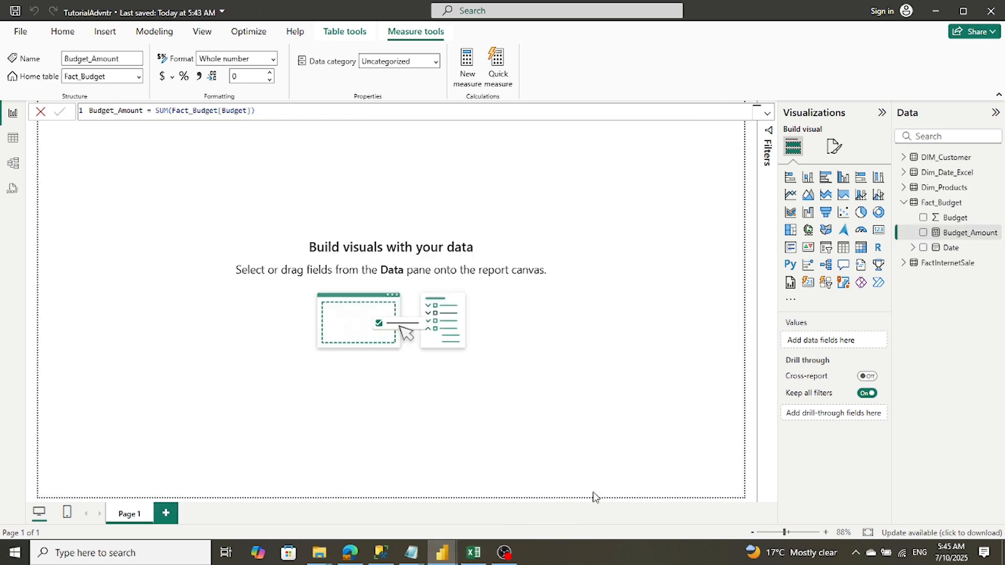
left_click(905, 263)
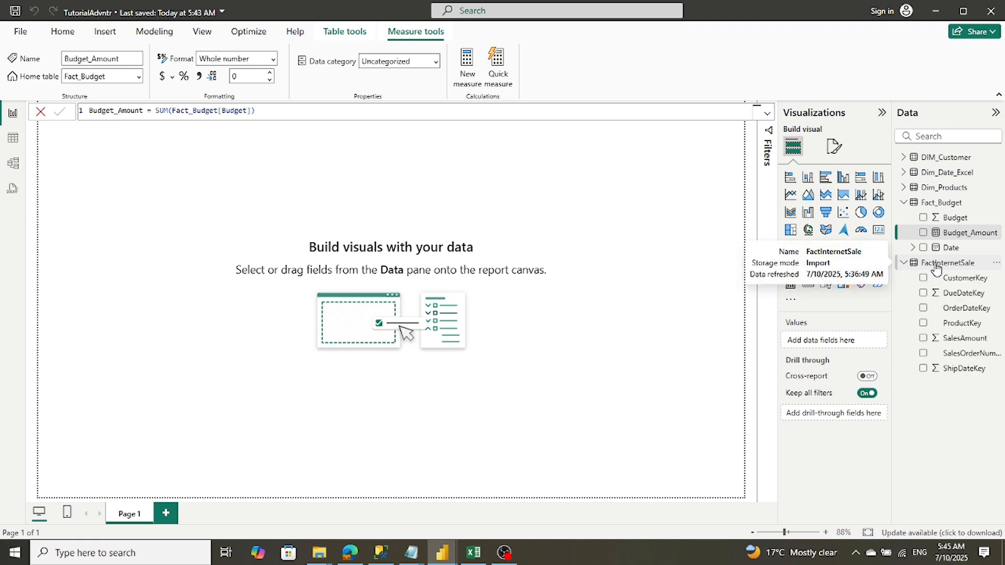
right_click(936, 269)
key("Escape")
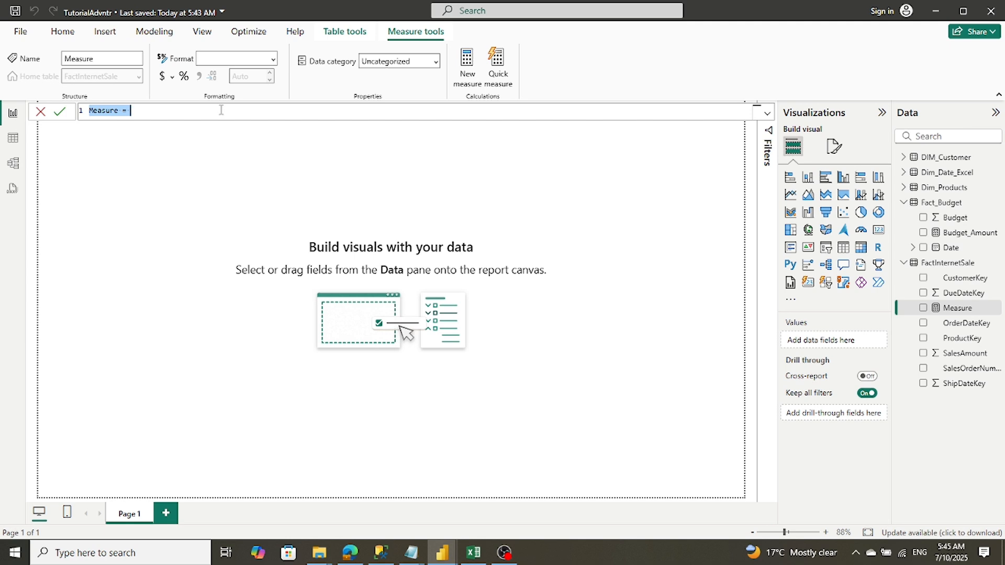
type("Sales = SUM(FactInternetSale[SalesAmount])")
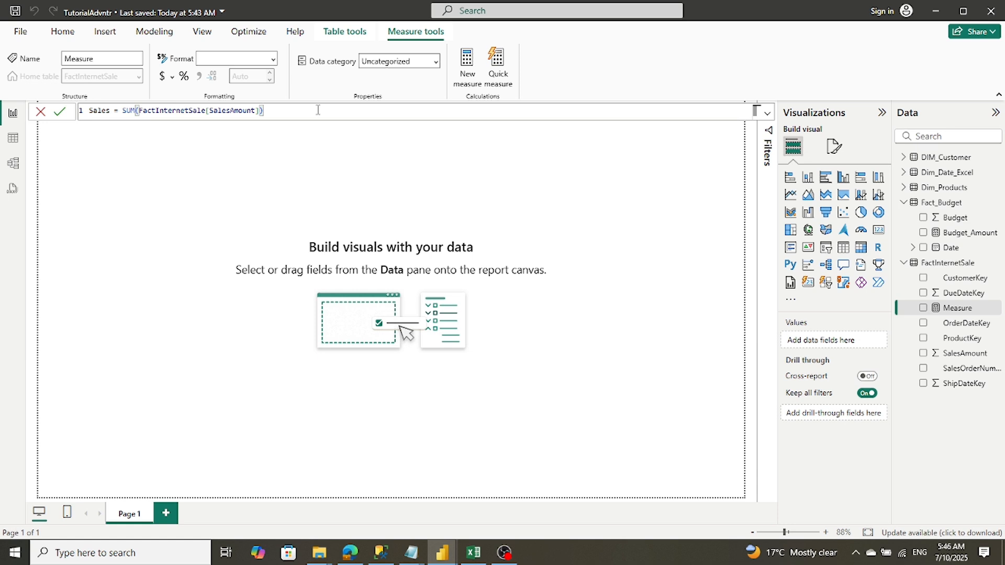
left_click(58, 117)
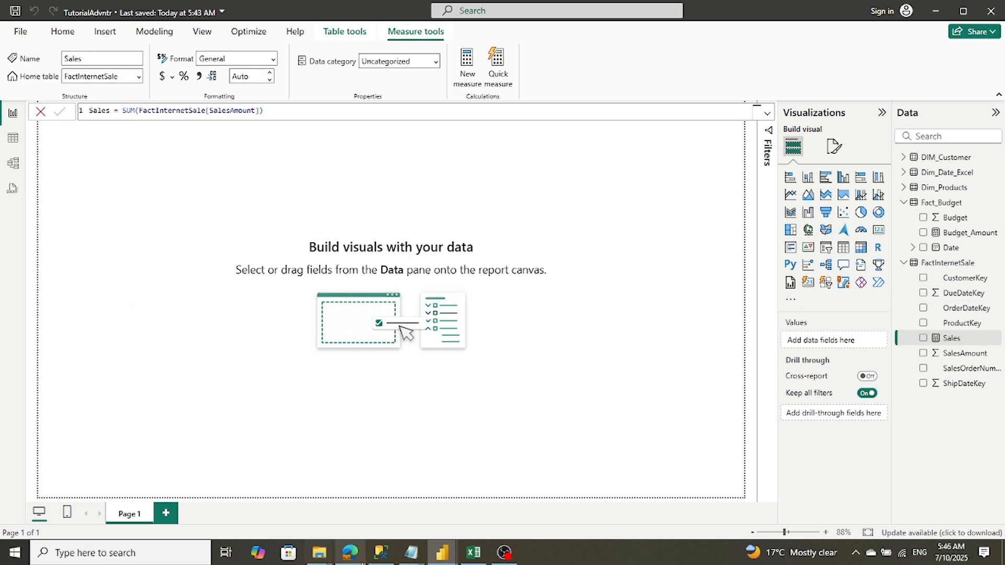
Switch to Sales_Report_01_sql and copy the full formula of the Sales - Budget measure from Key Measures
mouse_move(448, 556)
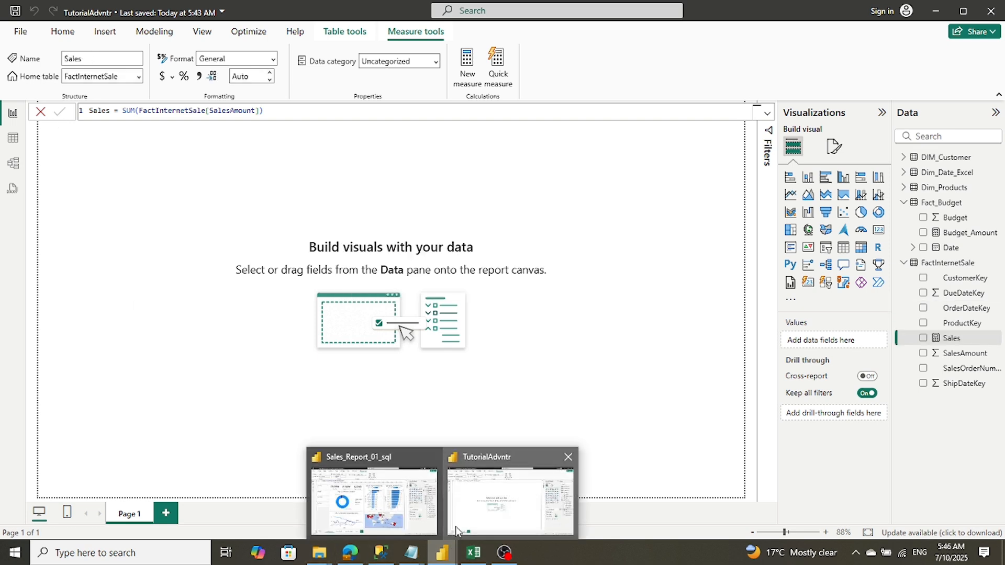
left_click(413, 503)
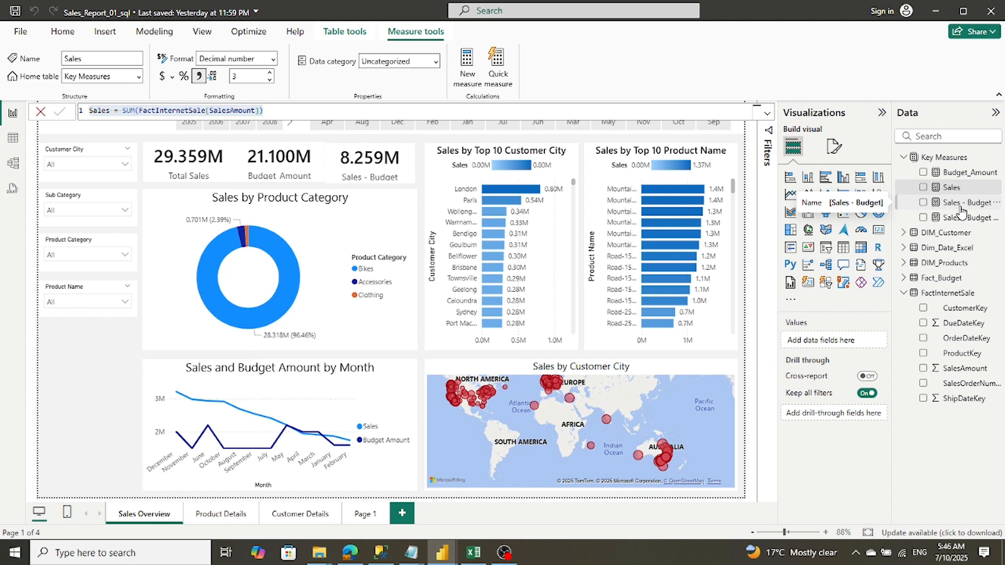
left_click(961, 206)
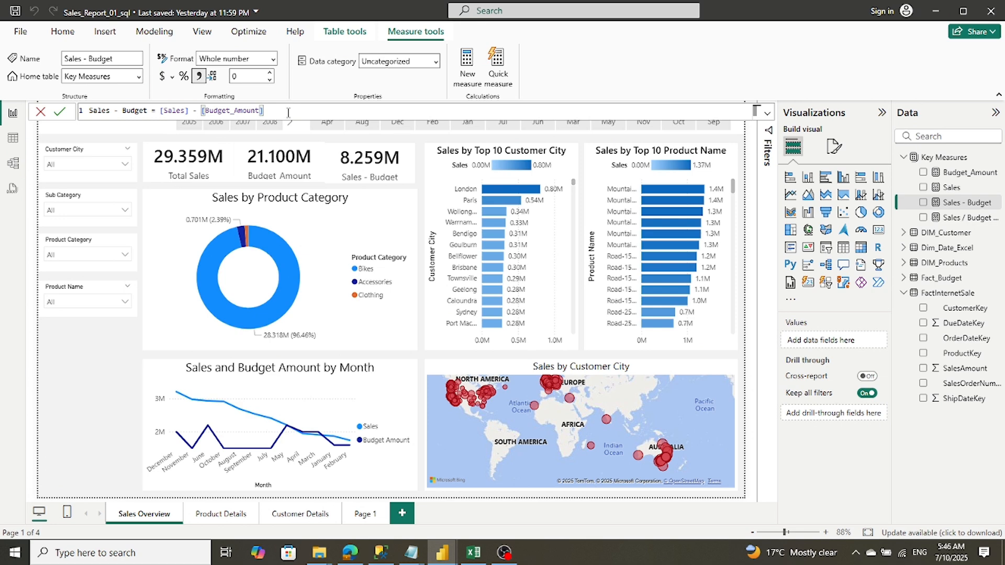
left_click_drag(277, 115, 89, 111)
key("ctrl+c")
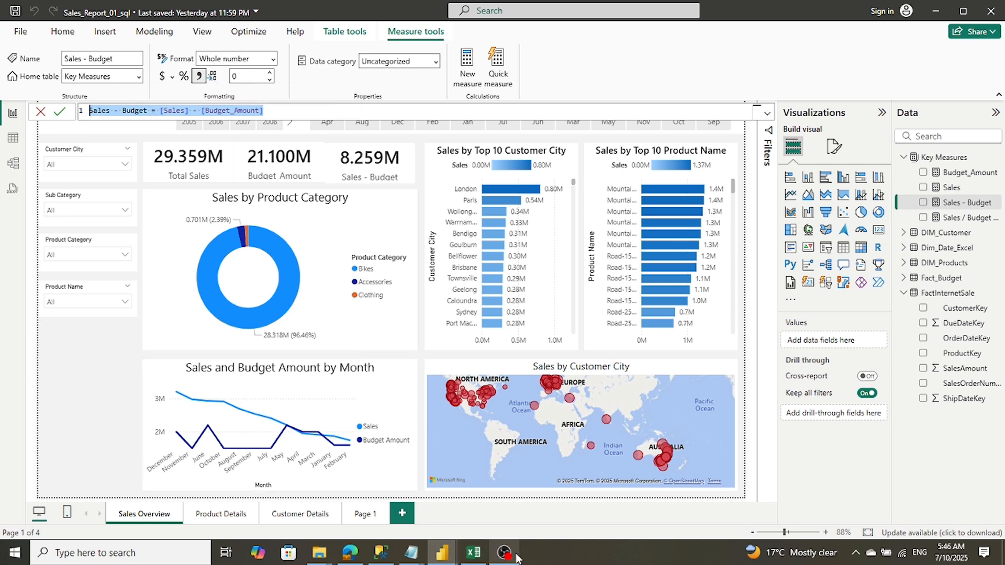
Back in TutorialAdvntr, create a measure in FactInternetSale with the formula Sales - Budget = [Sales] - [Budget_Amount]
mouse_move(444, 558)
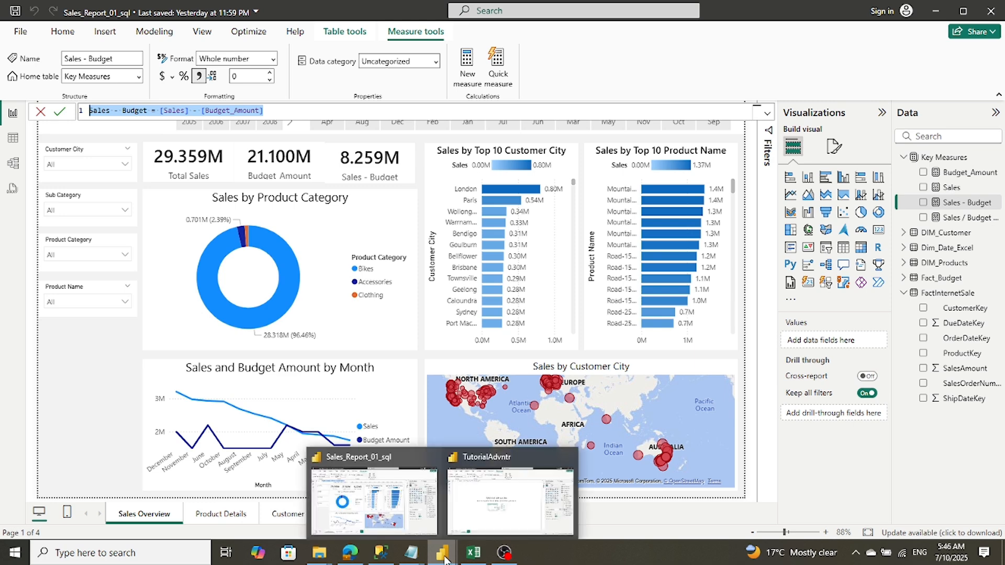
left_click(490, 507)
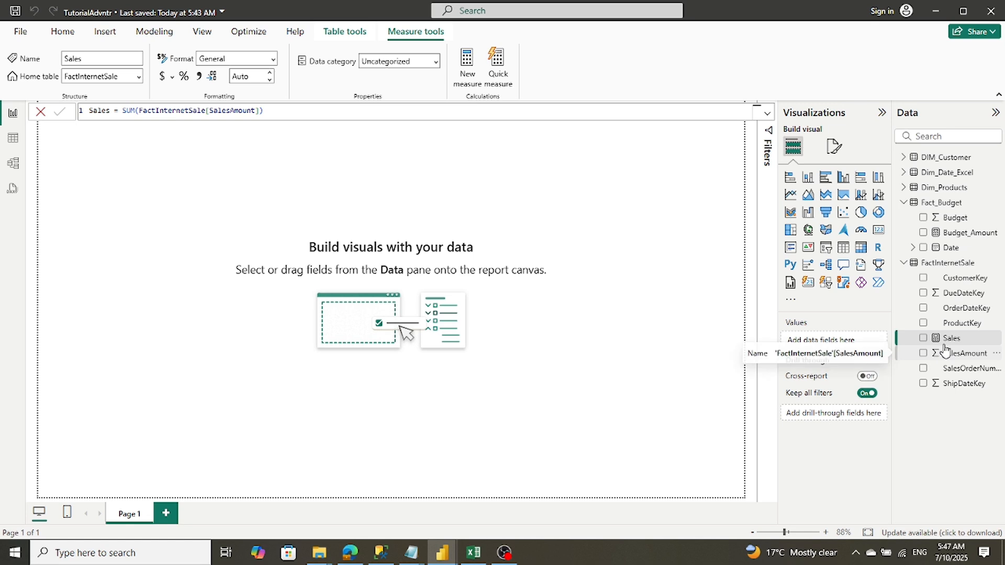
right_click(945, 266)
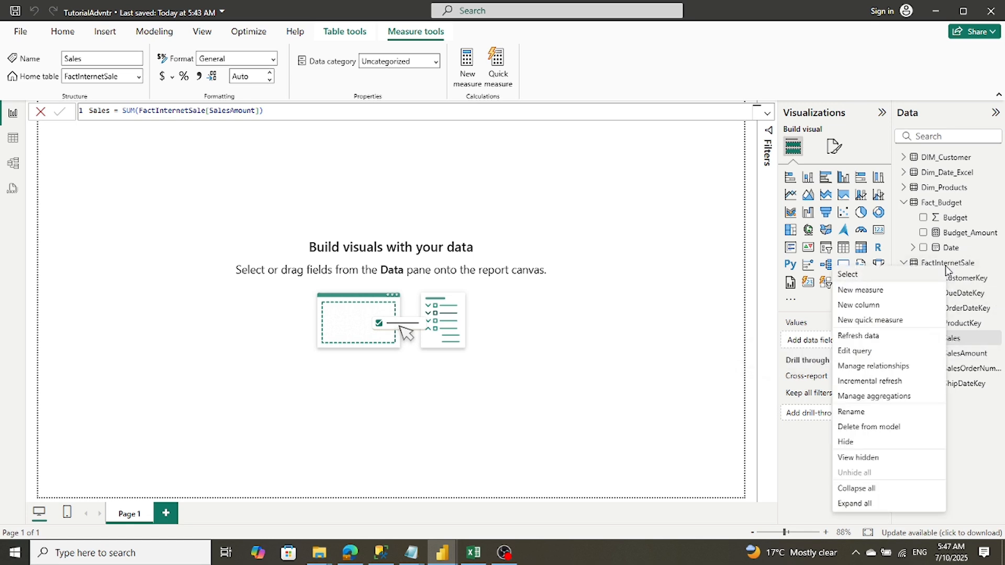
left_click(861, 290)
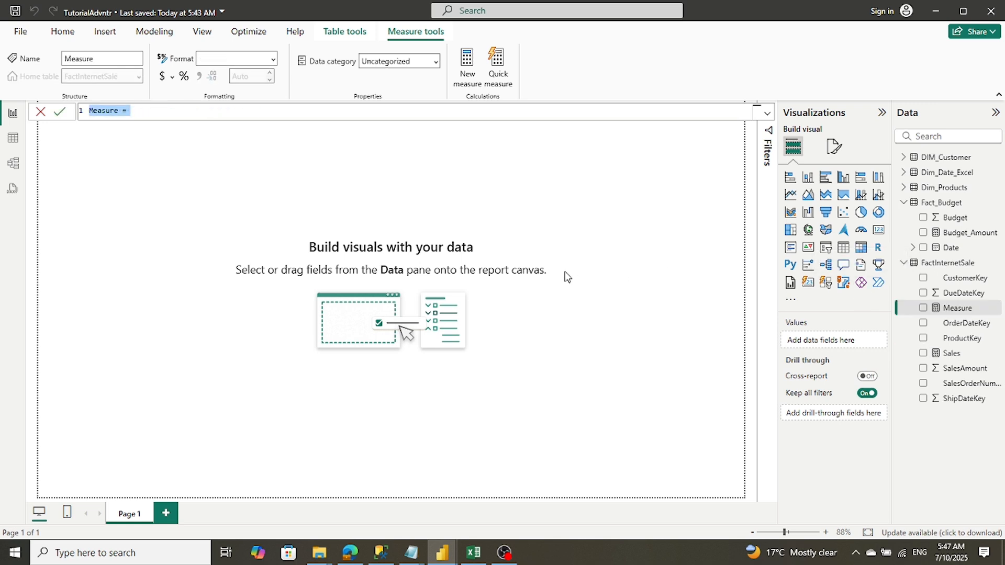
key("ctrl+v")
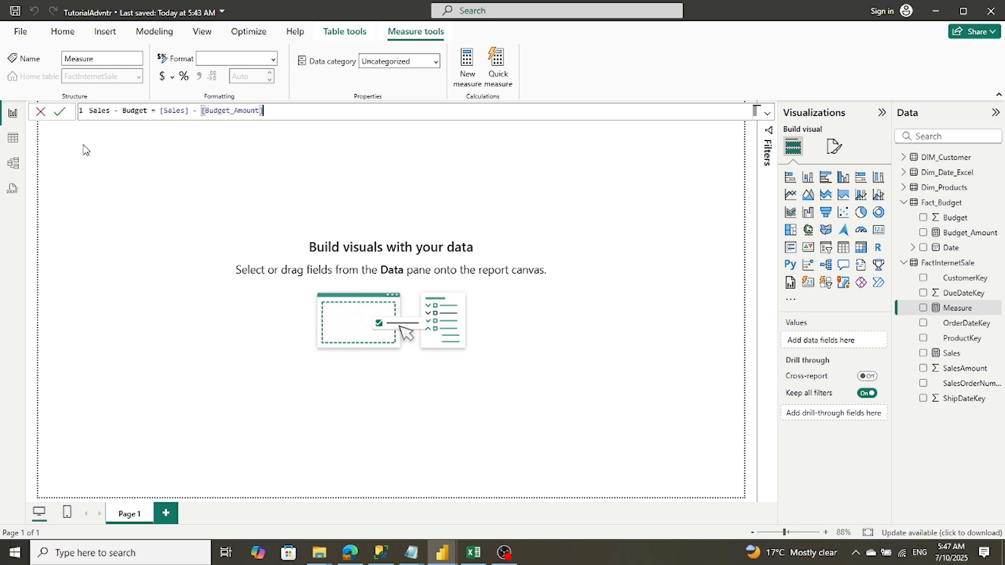
left_click(60, 116)
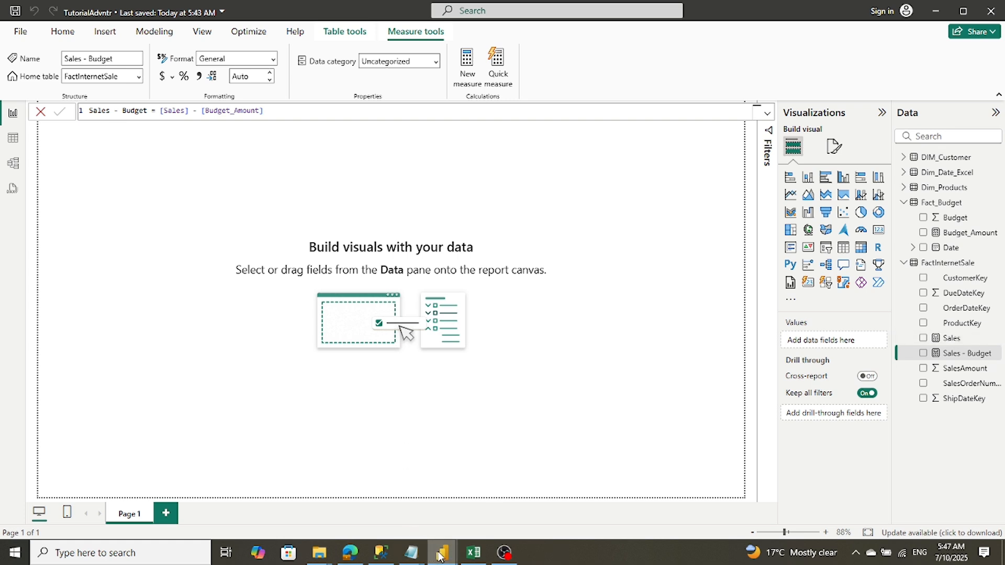
Switch to Sales_Report_01_sql, copy the full formula of the Sales / Budget Amount measure, and leave the formula editor
left_click(411, 528)
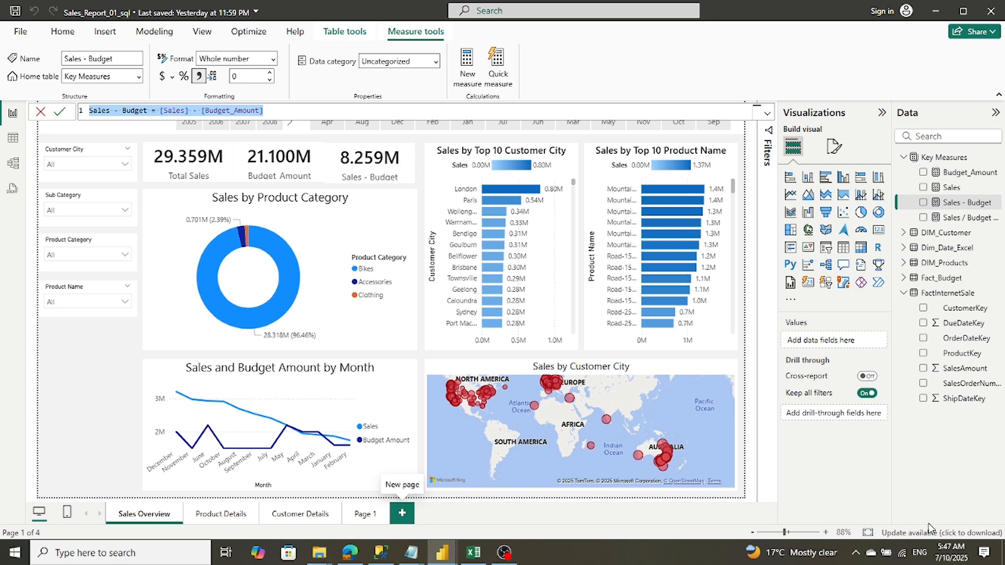
left_click(970, 223)
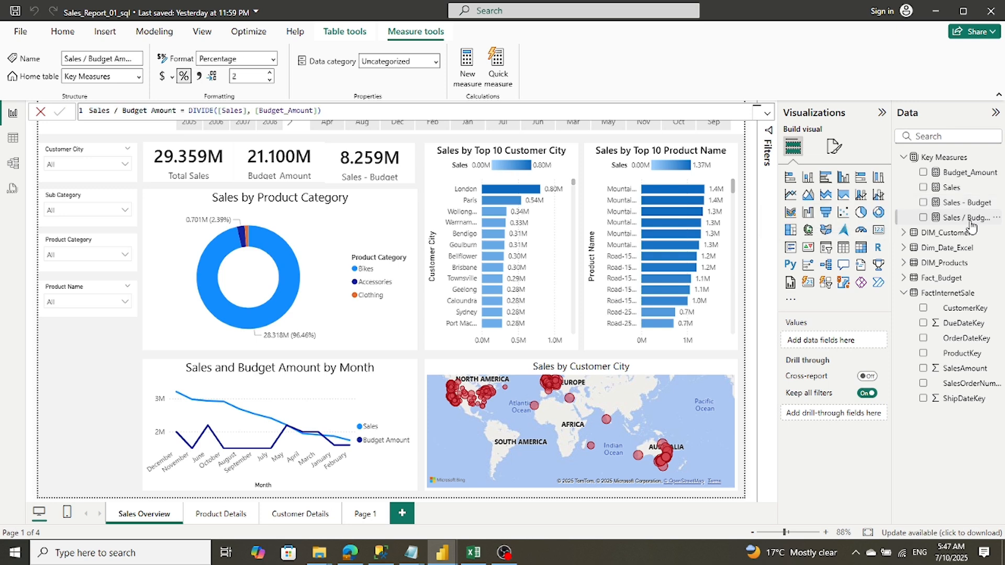
left_click(317, 110)
left_click_drag(321, 111, 89, 111)
key("ctrl+c")
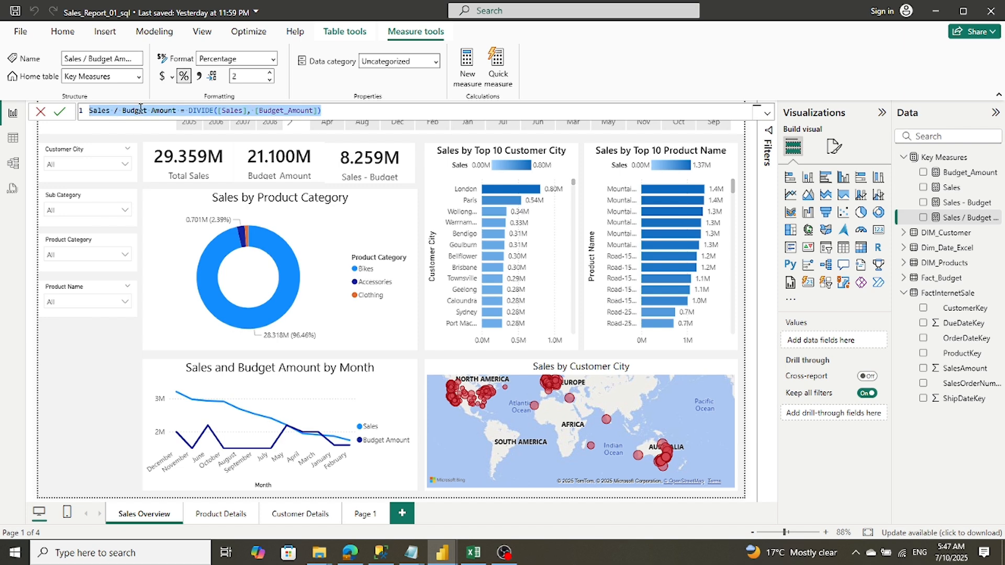
left_click(111, 389)
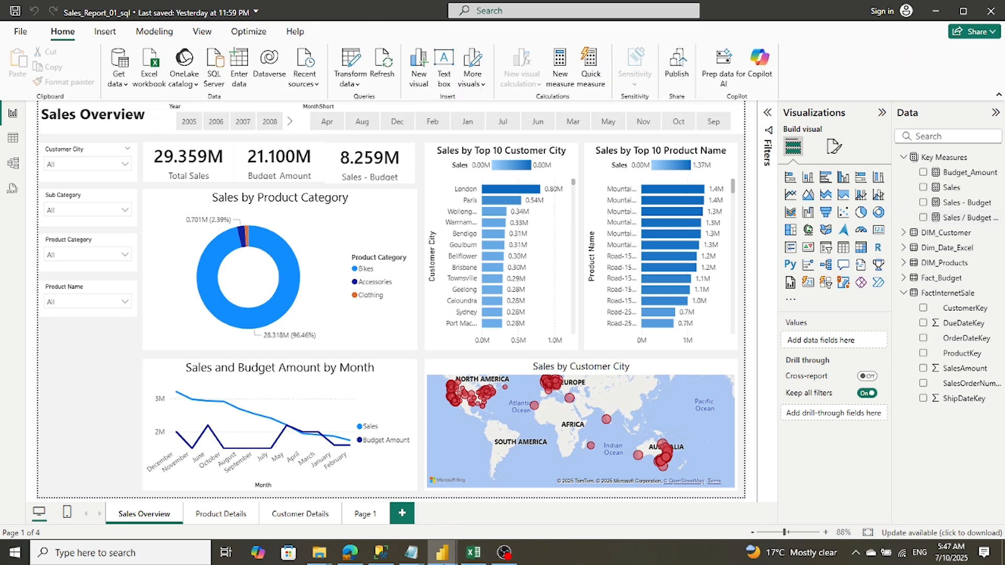
Back in TutorialAdvntr, create a measure in FactInternetSale with the formula Sales / Budget Amount = DIVIDE([Sales], [Budget_Amount])
left_click(542, 530)
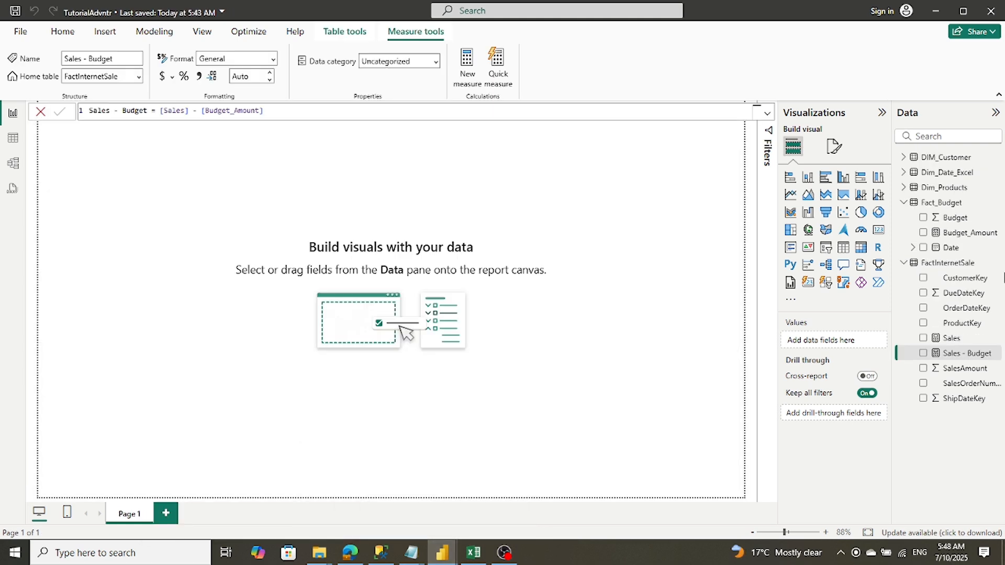
right_click(941, 262)
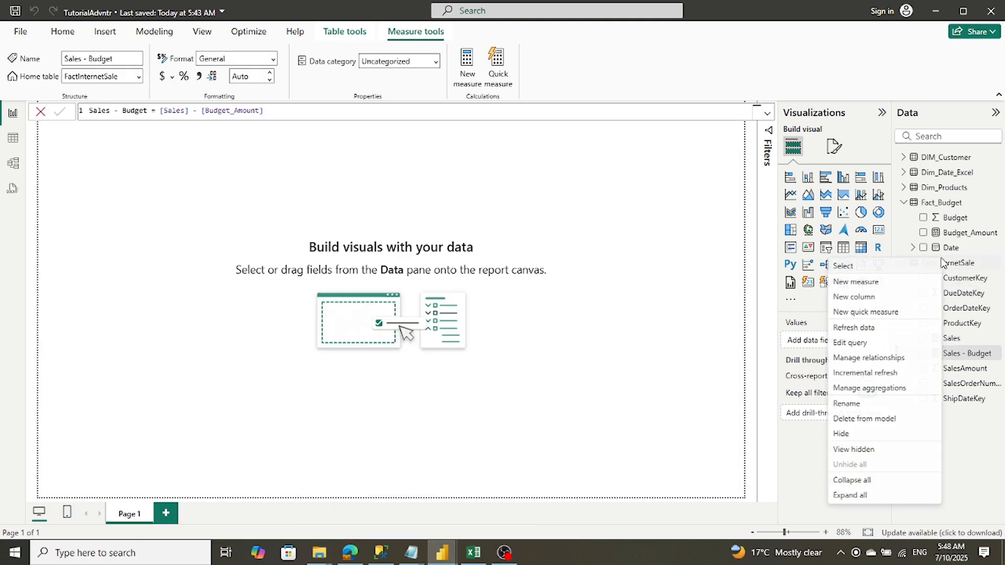
left_click(867, 286)
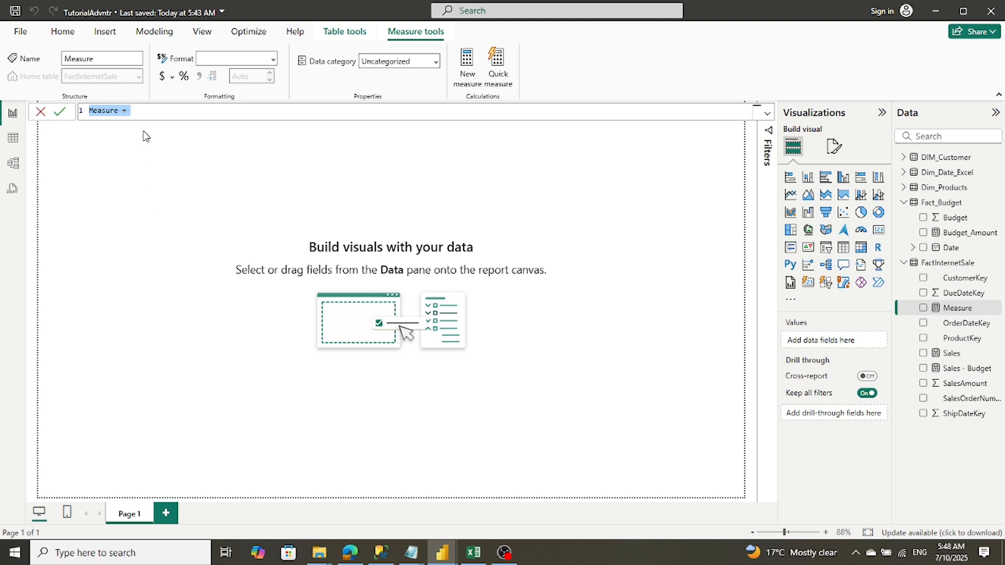
key("ctrl+v")
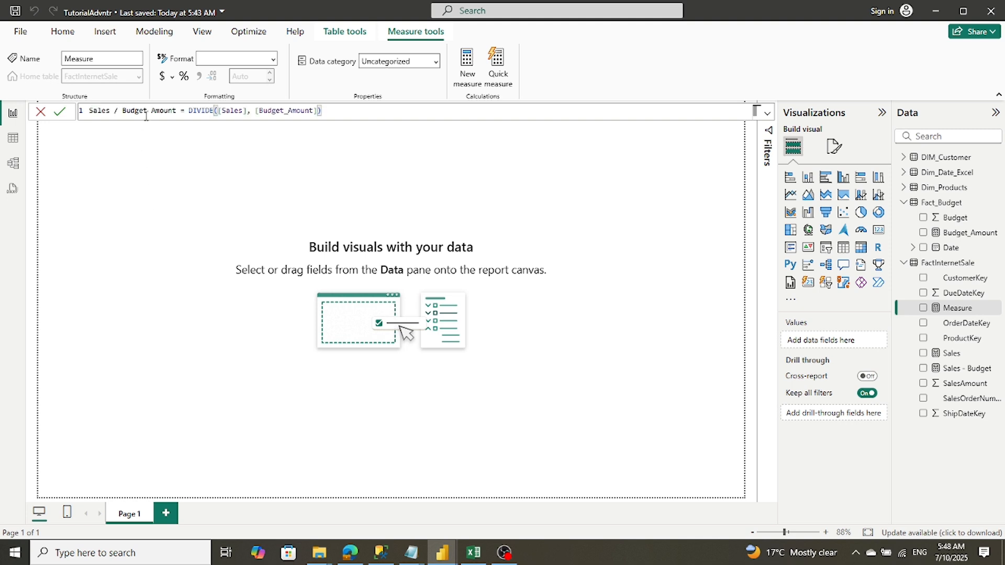
left_click(60, 112)
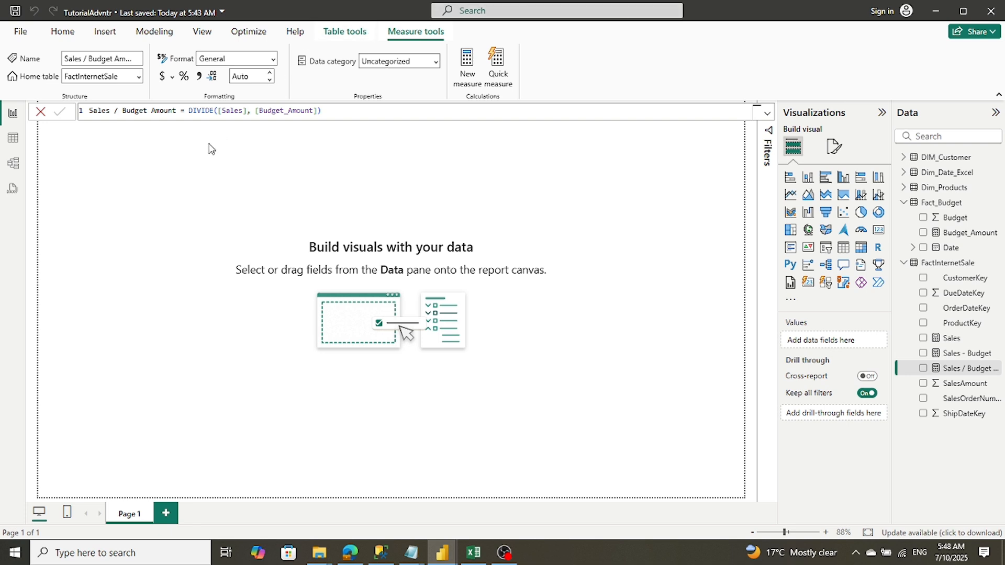
Add a new calculated table to the model
left_click(103, 34)
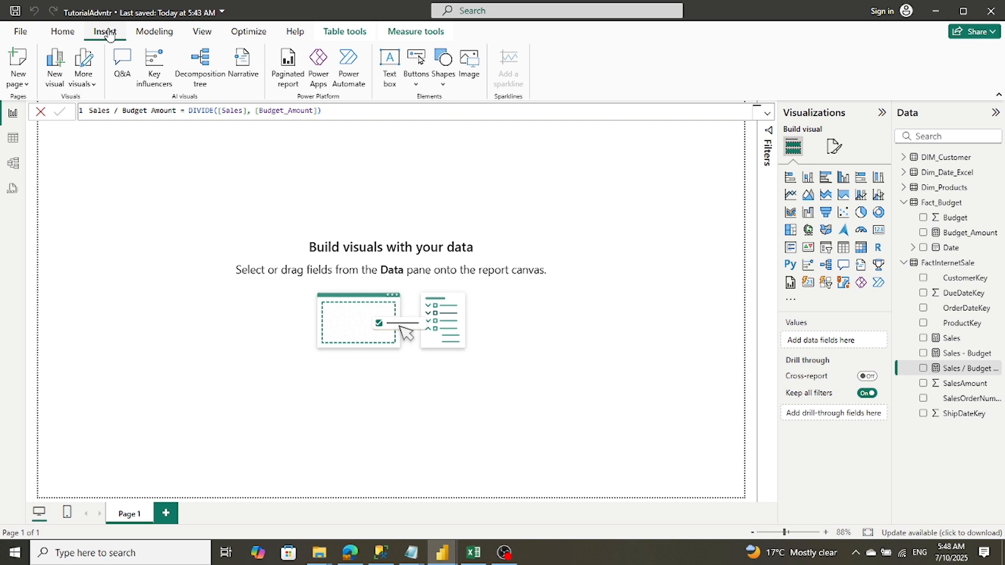
left_click(345, 34)
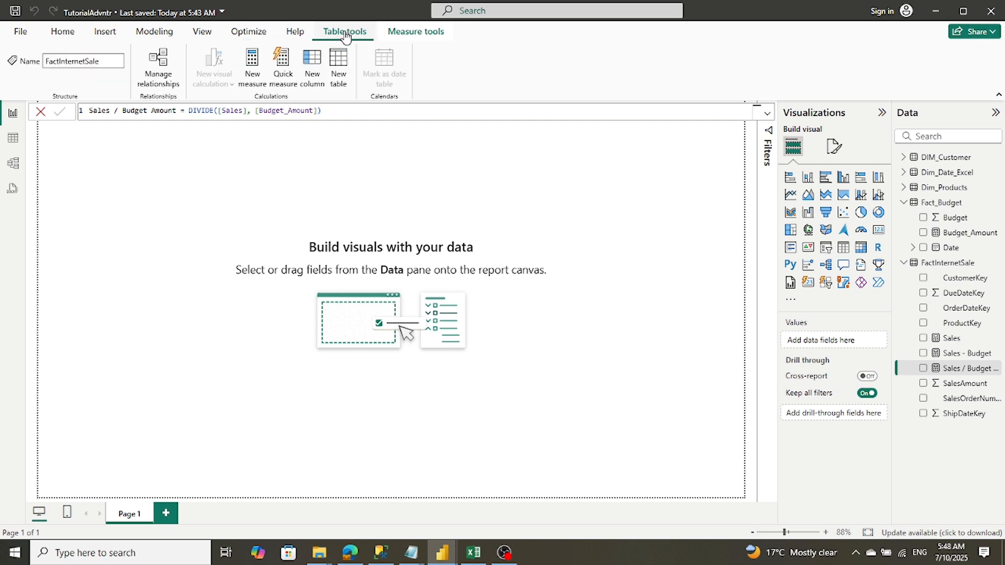
left_click(342, 68)
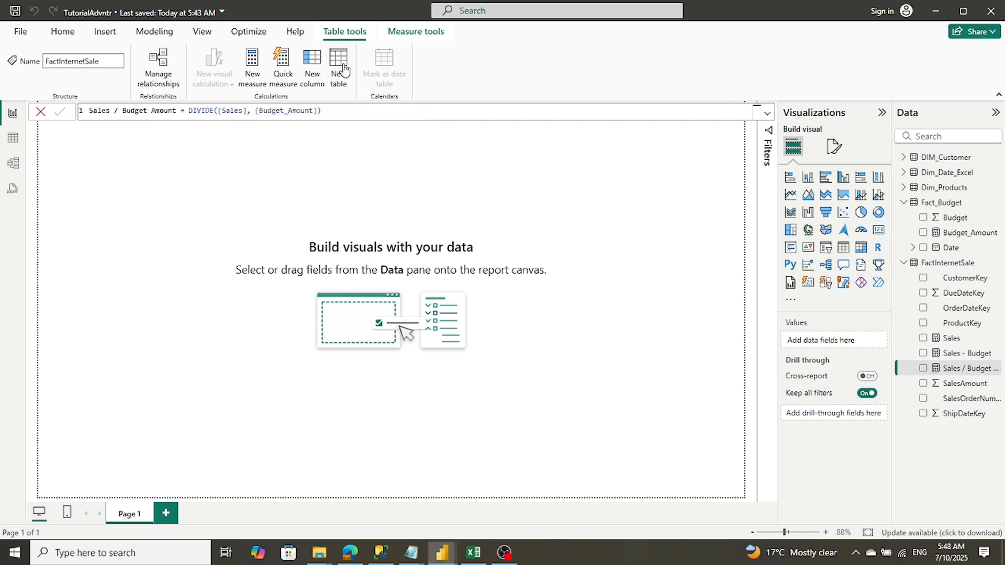
Try to name the new calculated table Key Measures by replacing its default name in the formula
left_click(98, 112)
double_click(98, 113)
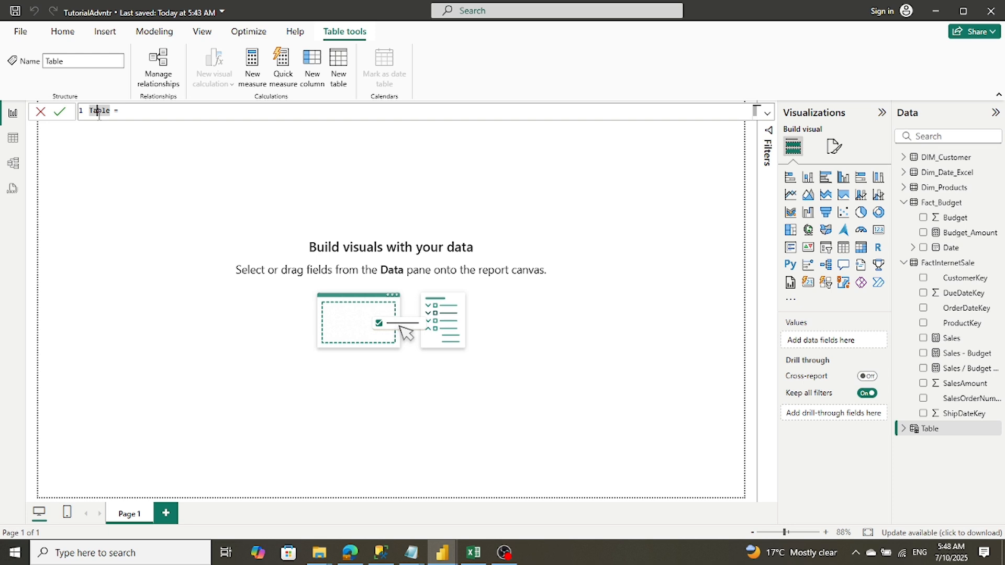
left_click(97, 112)
type("key Measure")
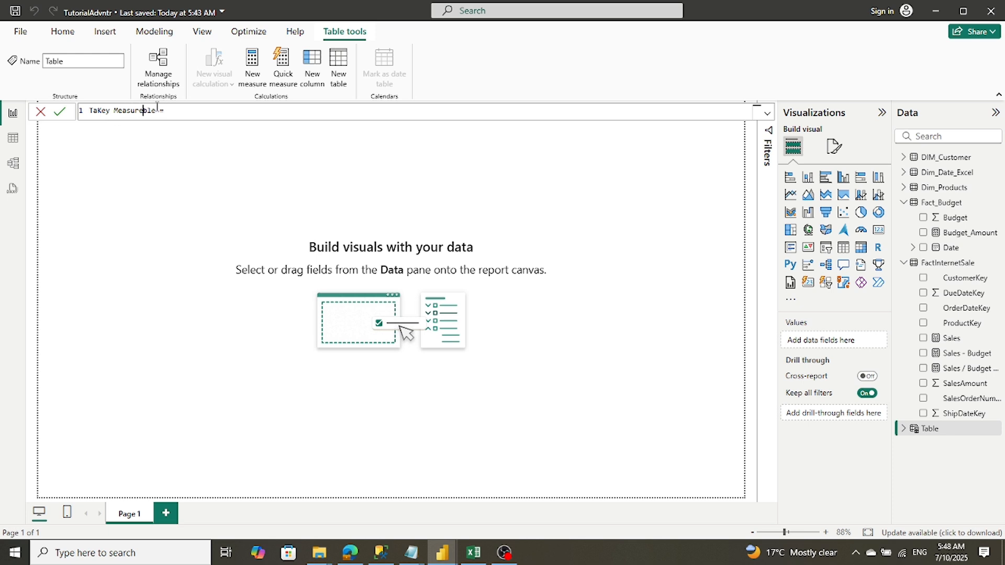
double_click(155, 110)
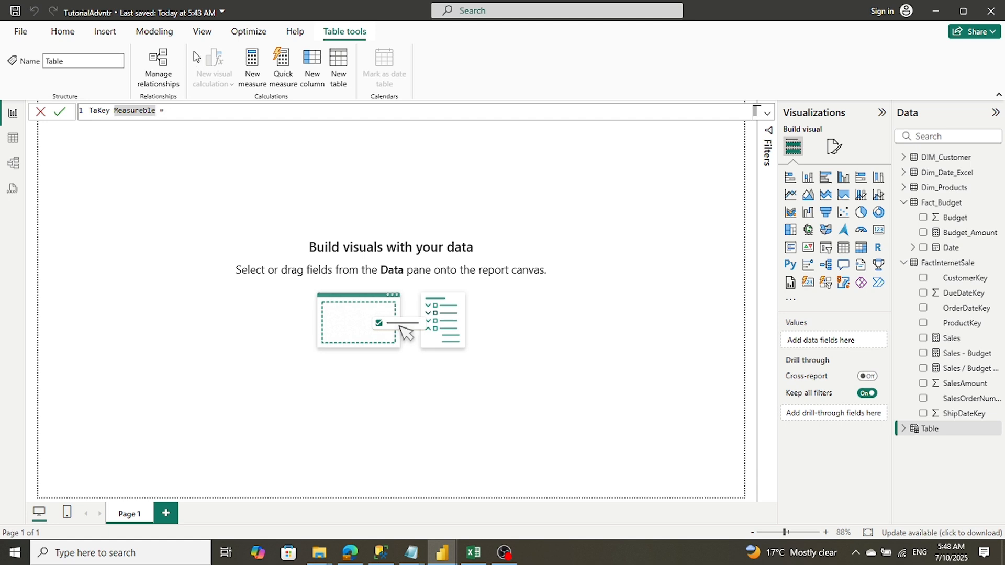
double_click(154, 110)
key("BackSpace")
key("BackSpace")
key("BackSpace")
key("BackSpace")
key("BackSpace")
key("BackSpace")
key("BackSpace")
type("Key Measures")
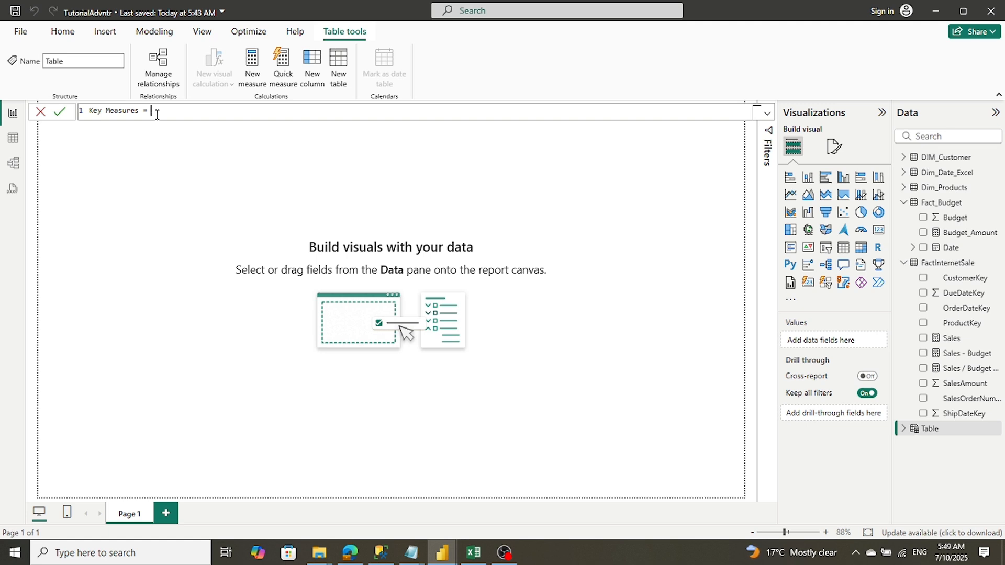
left_click(163, 178)
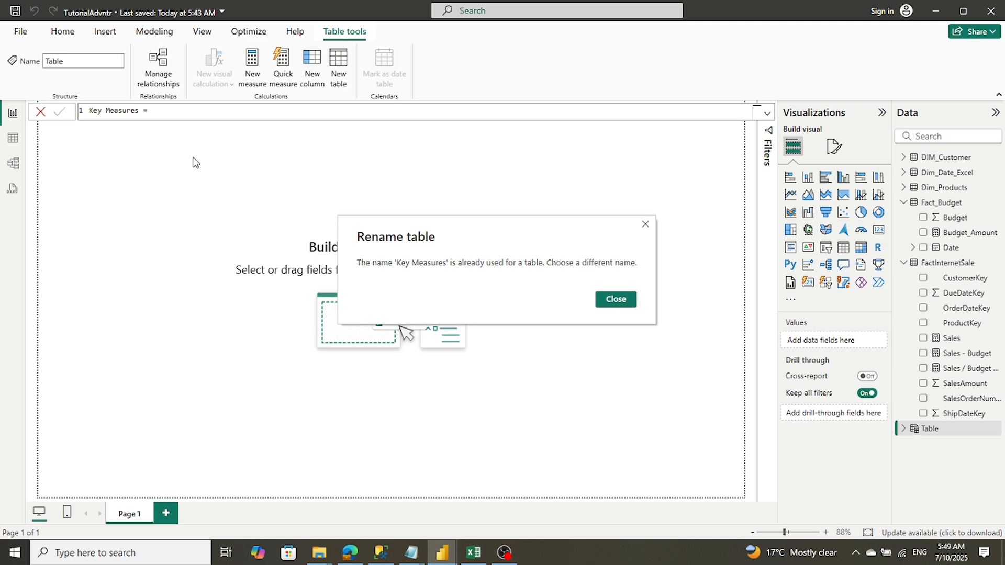
left_click(621, 305)
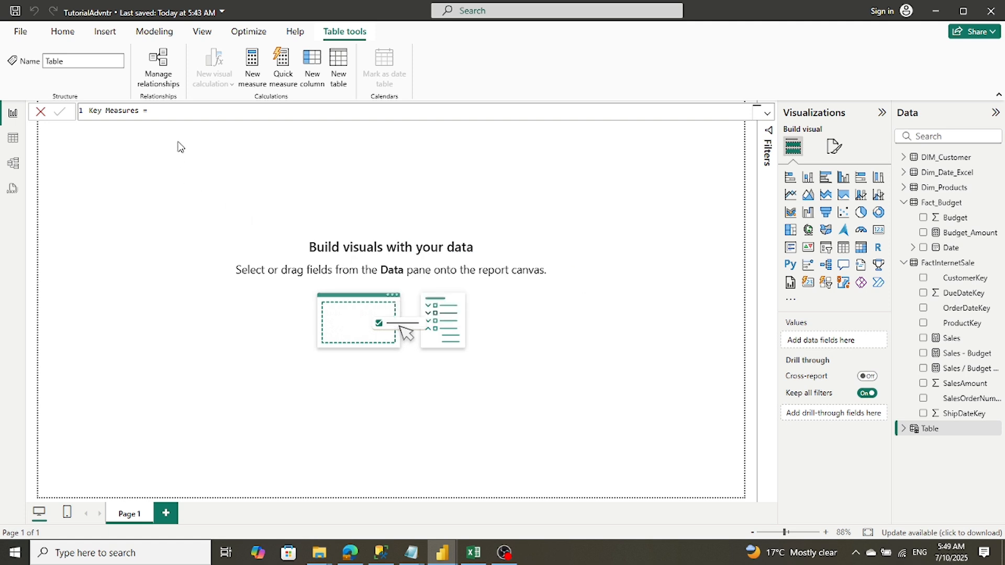
Change the new table's name to KeyMeasures, without the space, and leave the formula editor
double_click(107, 111)
key("Left")
key("BackSpace")
key("Return")
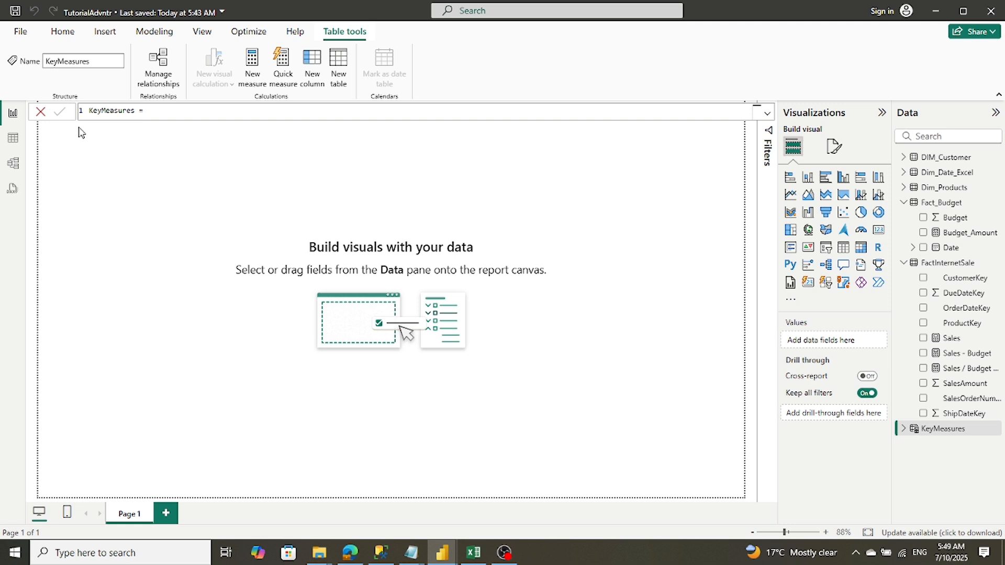
left_click(156, 227)
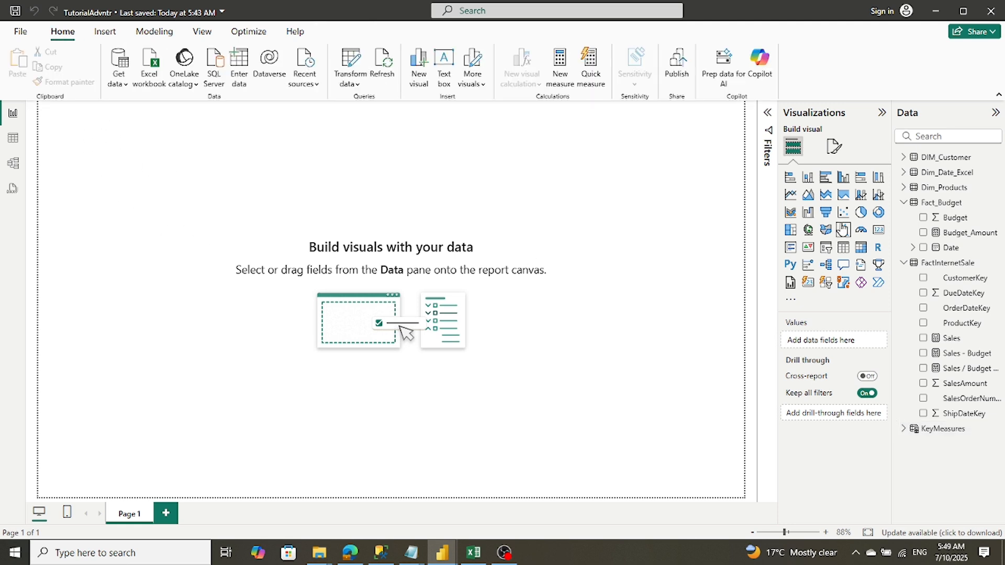
left_click(905, 430)
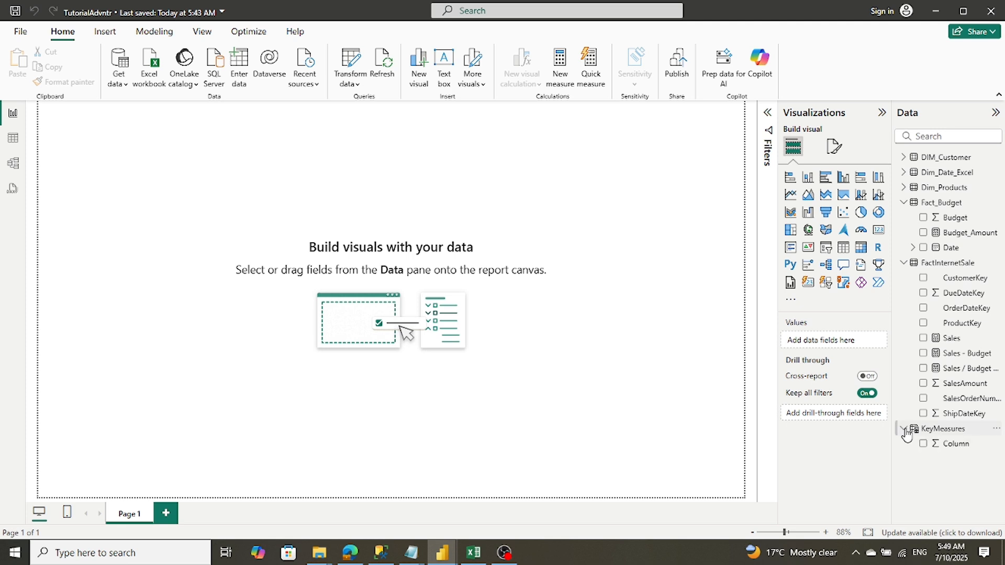
right_click(942, 435)
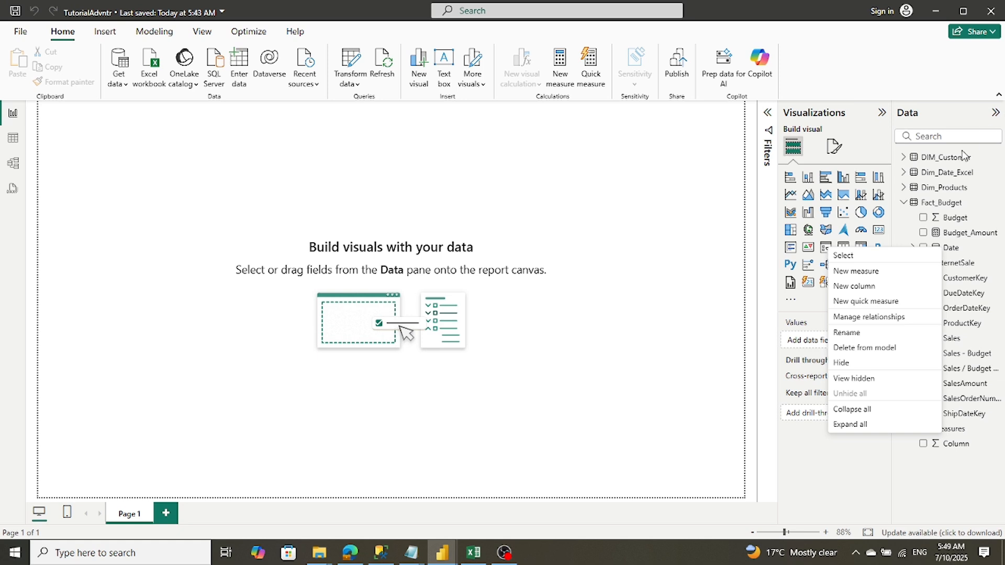
left_click(995, 217)
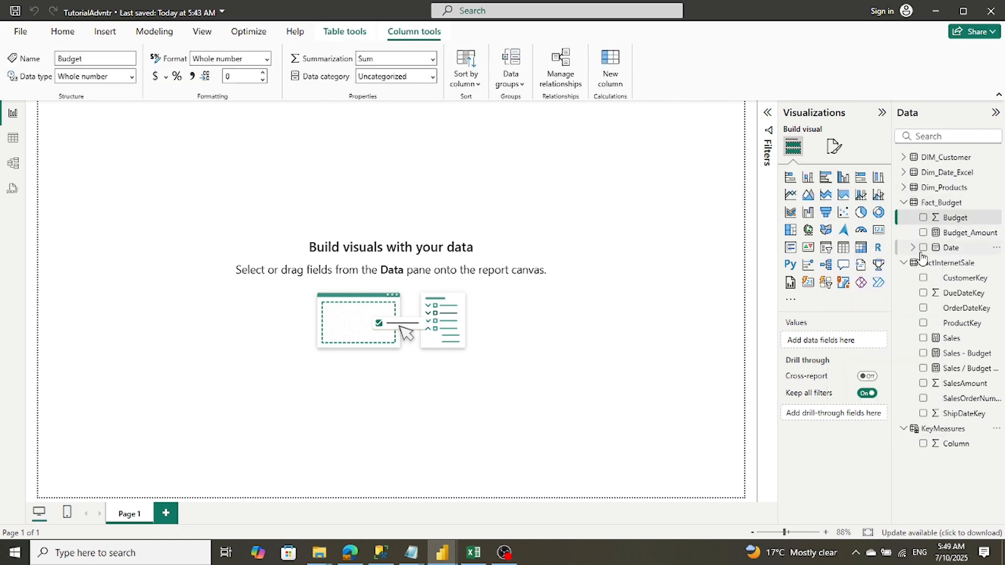
left_click_drag(942, 345, 963, 341)
right_click(955, 339)
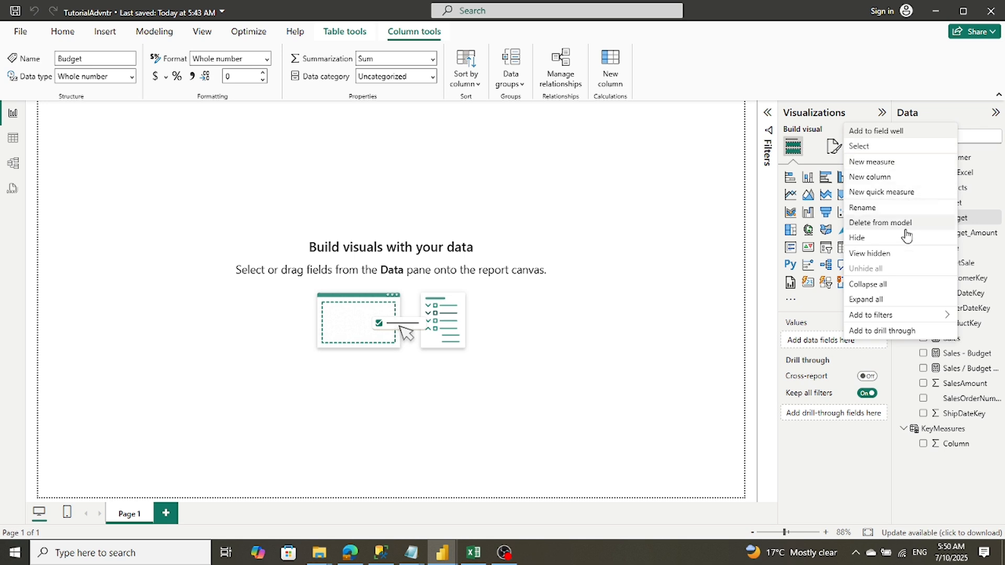
left_click(887, 430)
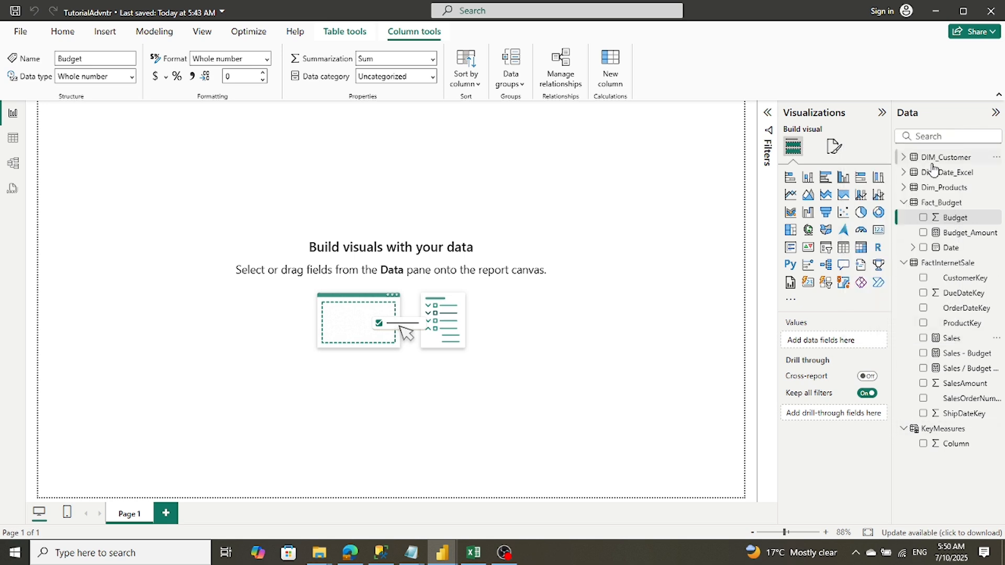
Copy the full formula of the Sales measure in FactInternetSale
left_click(952, 338)
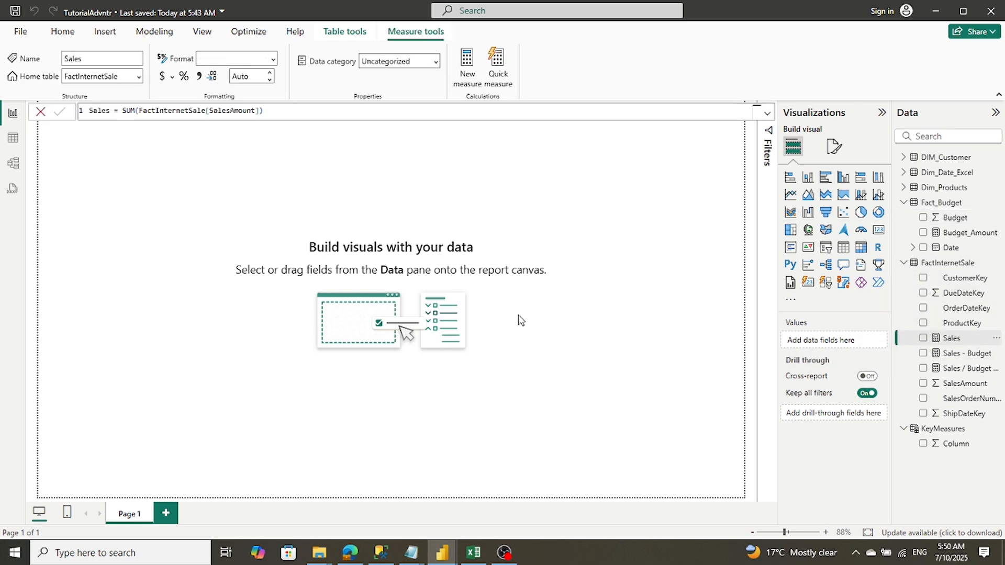
left_click_drag(265, 110, 84, 115)
key("ctrl+c")
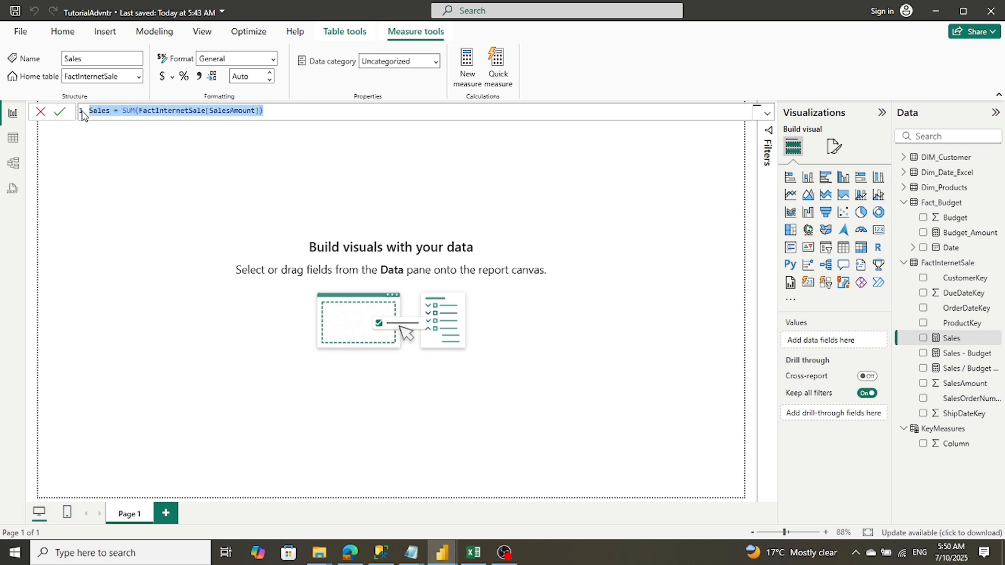
Try to create a measure in KeyMeasures with the formula Sales = SUM(FactInternetSale[SalesAmount]), and collapse the KeyMeasures table
right_click(939, 434)
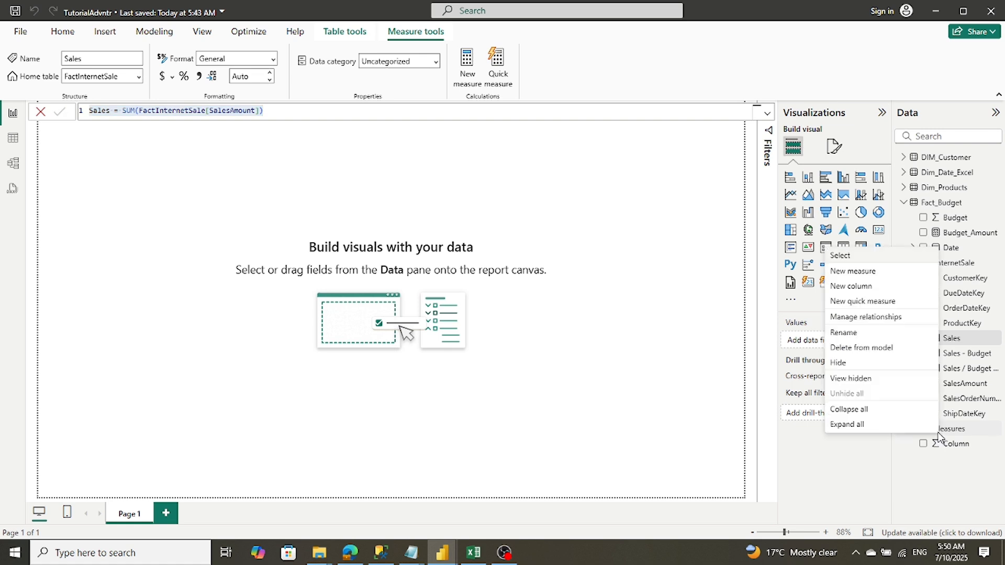
left_click(844, 271)
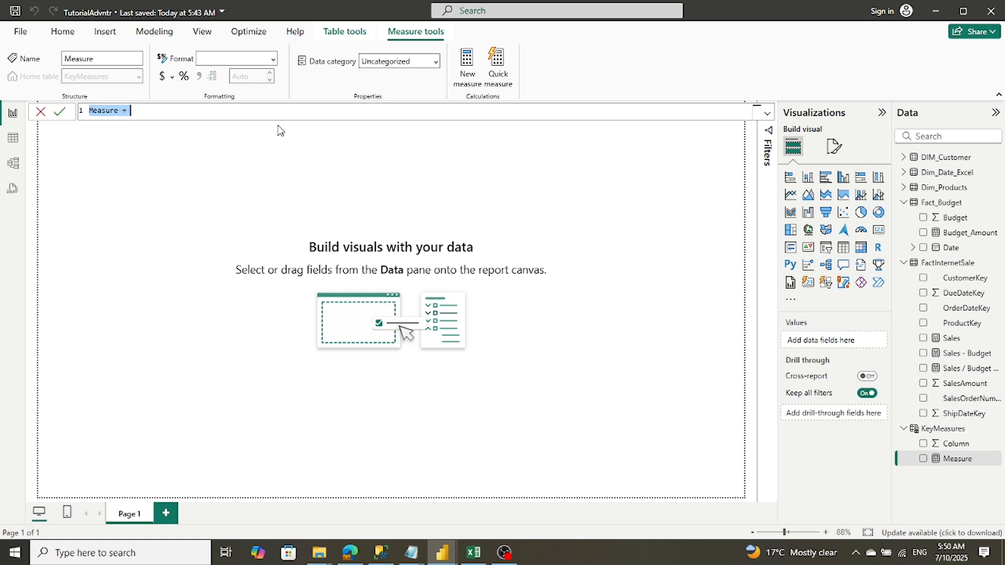
key("ctrl+v")
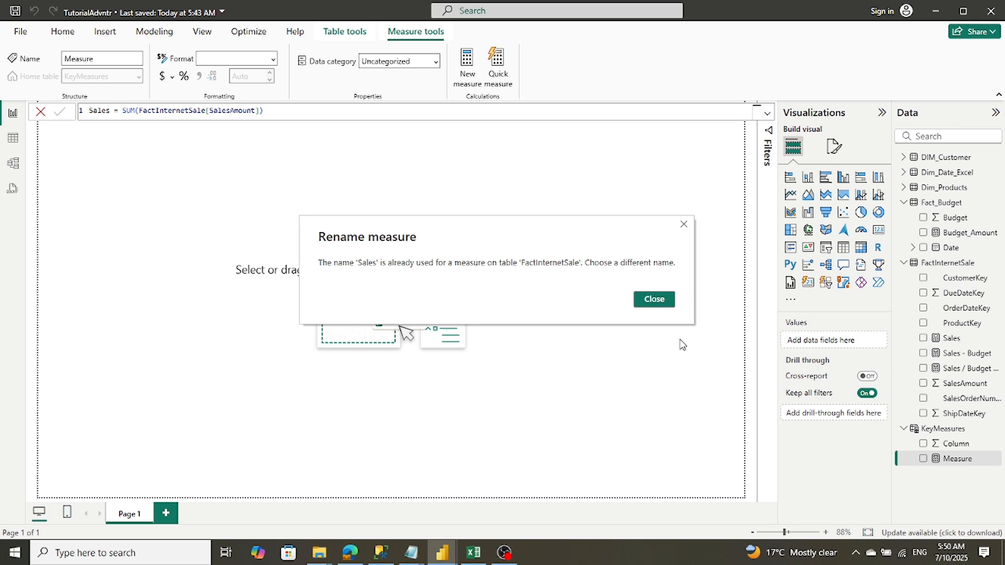
left_click(661, 300)
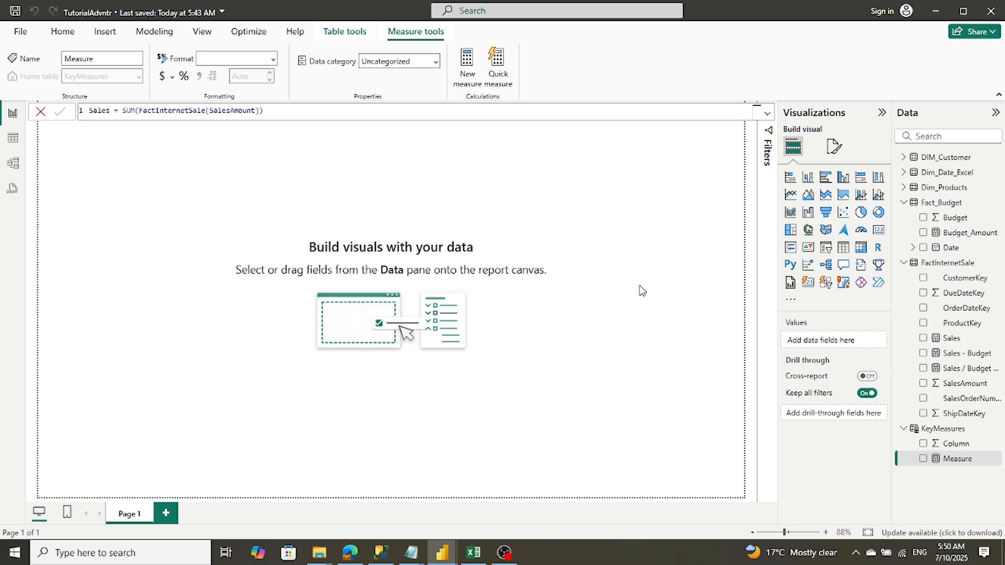
left_click(642, 291)
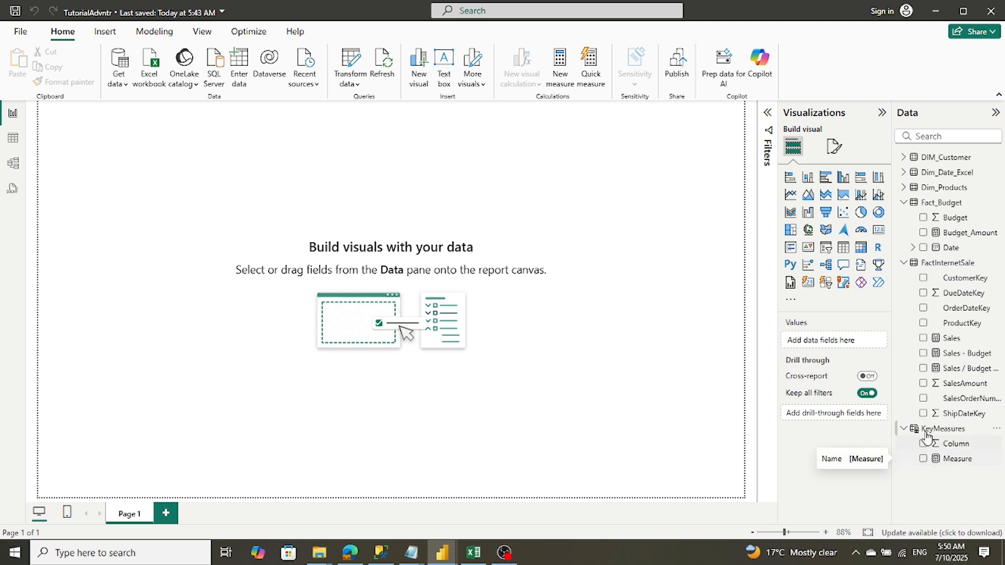
left_click(904, 429)
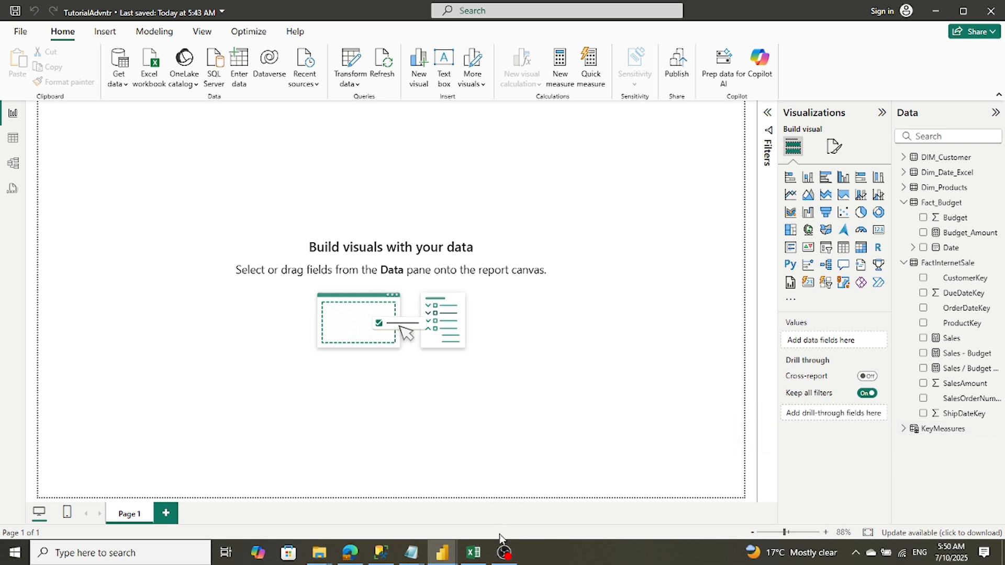
Switch to Sales_Report_01_sql to look over its Key Measures table, and return to TutorialAdvntr
mouse_move(441, 557)
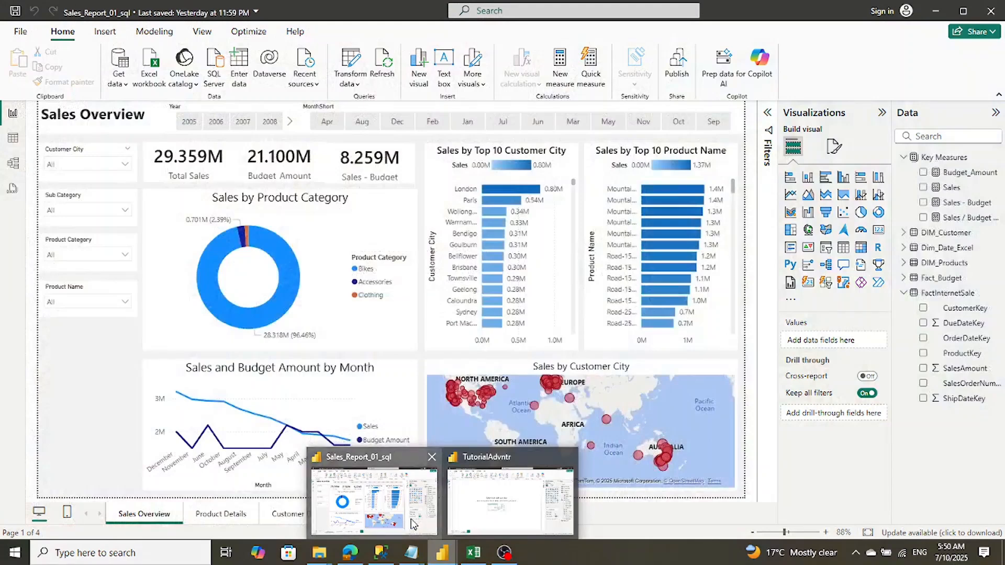
left_click(375, 498)
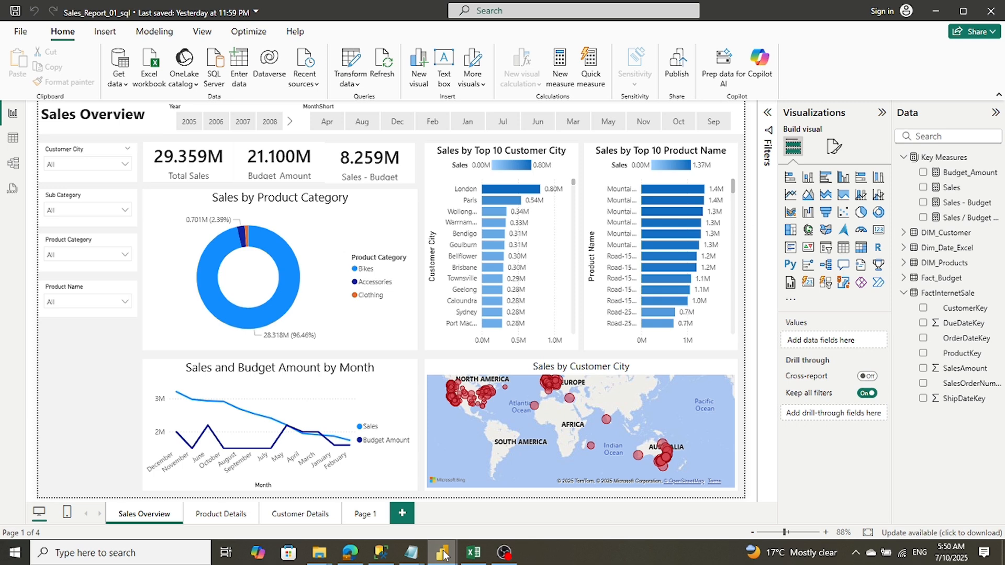
mouse_move(443, 554)
left_click(566, 513)
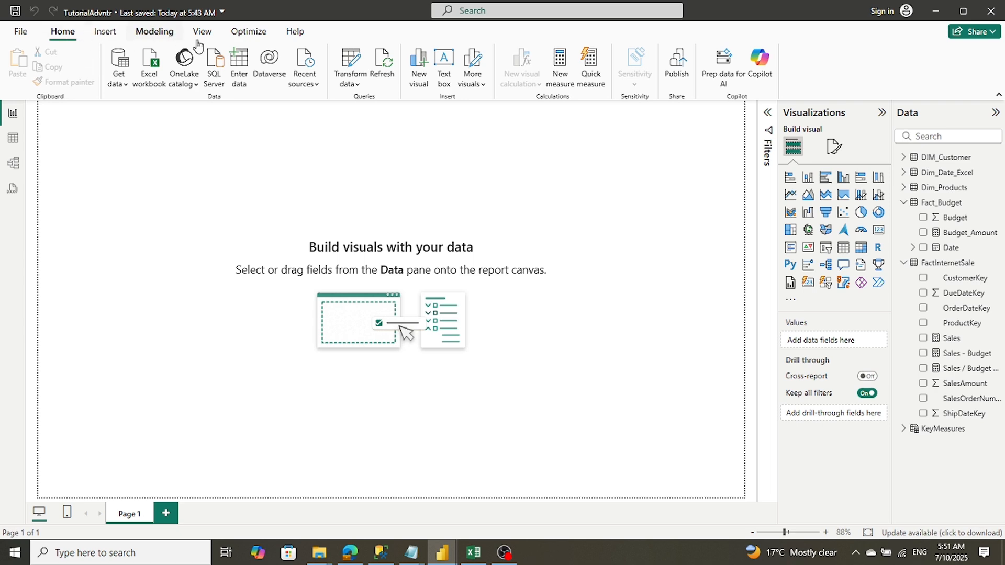
Open the Power Query Editor, inspect the SQL Server source settings of the Dim_Products query, and close them
left_click(349, 66)
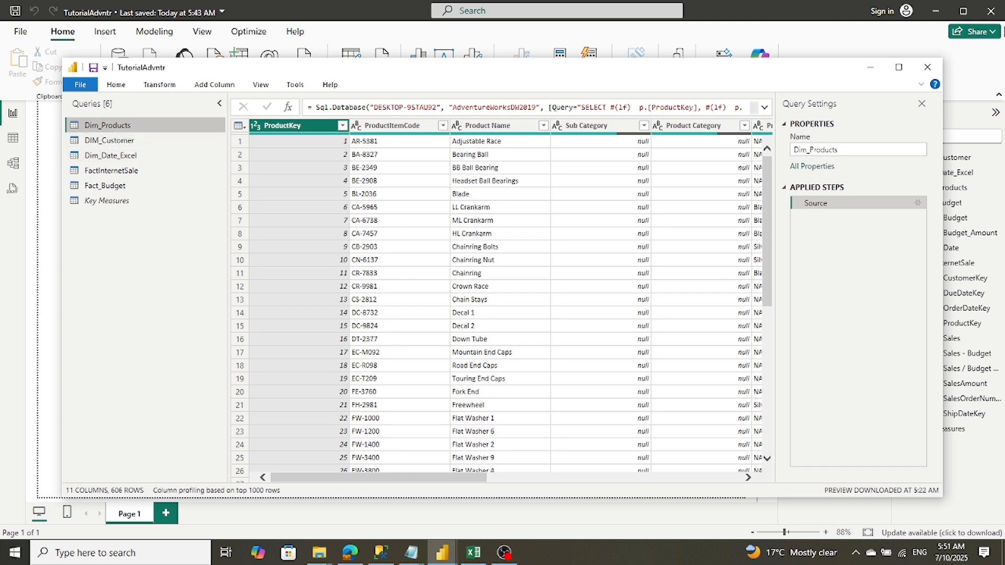
left_click(917, 204)
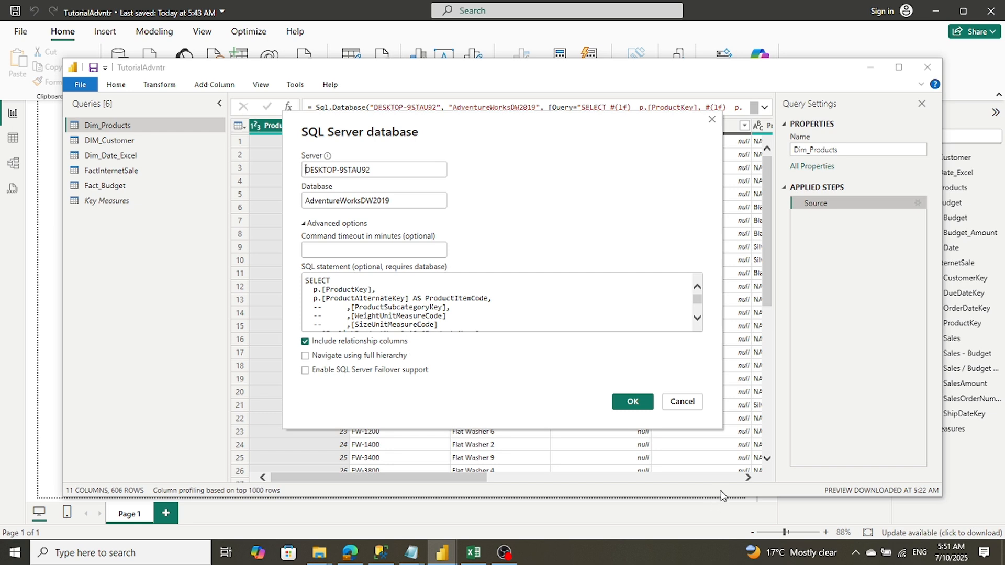
left_click(675, 403)
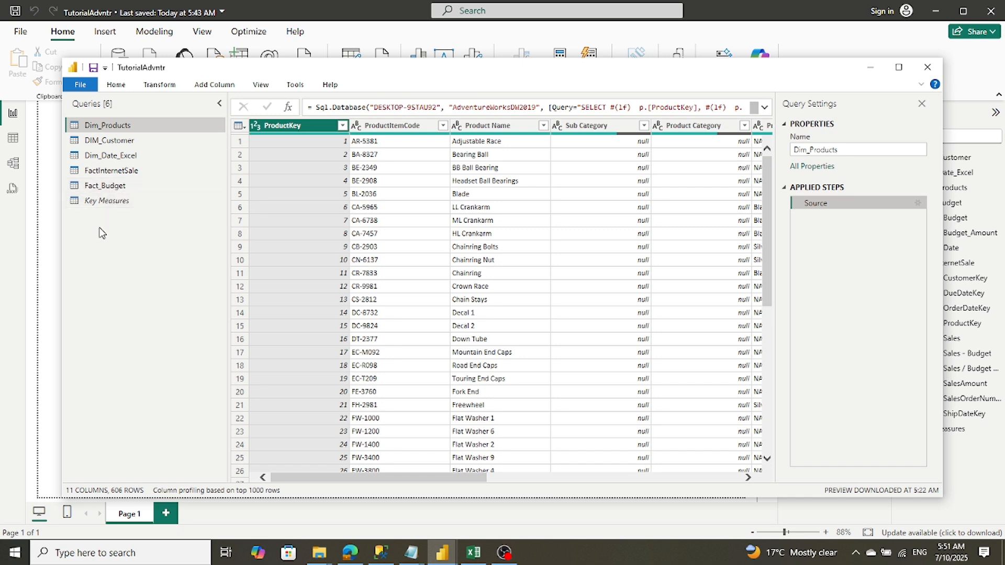
Close the Power Query Editor and switch to Sales_Report_01_sql to look over its Sales Overview, Product Details and Customer Details pages
left_click(928, 68)
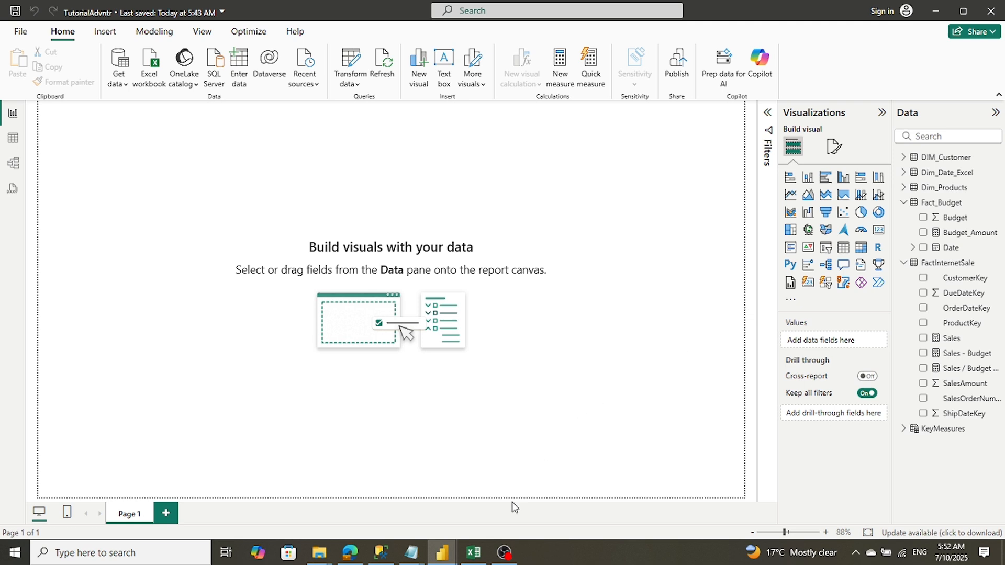
mouse_move(431, 560)
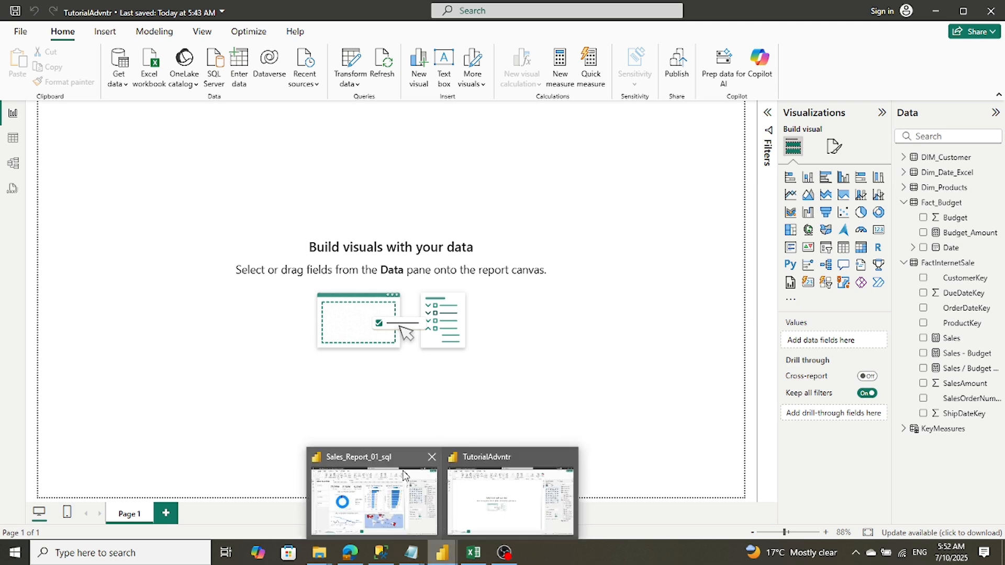
left_click(394, 477)
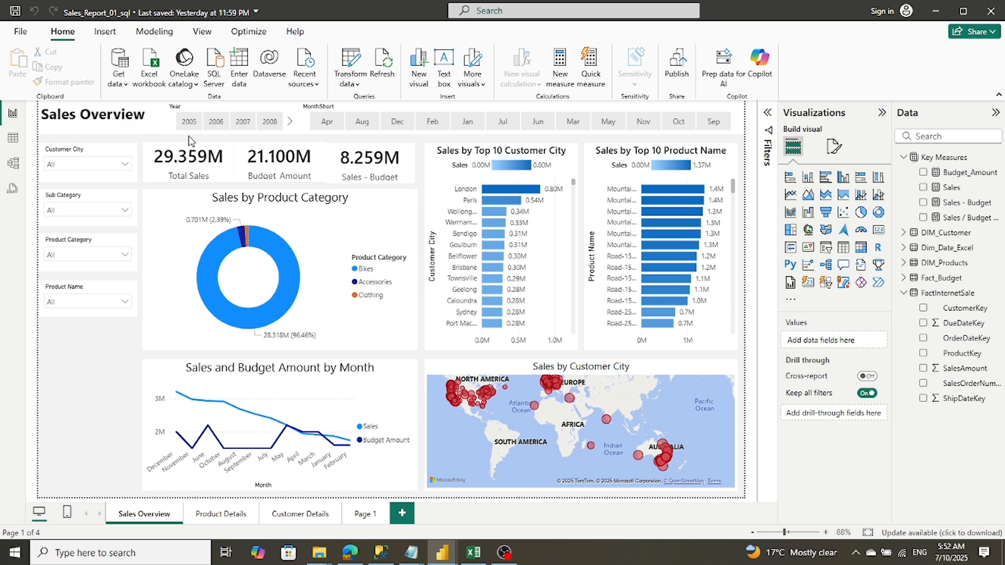
left_click(214, 515)
left_click(313, 515)
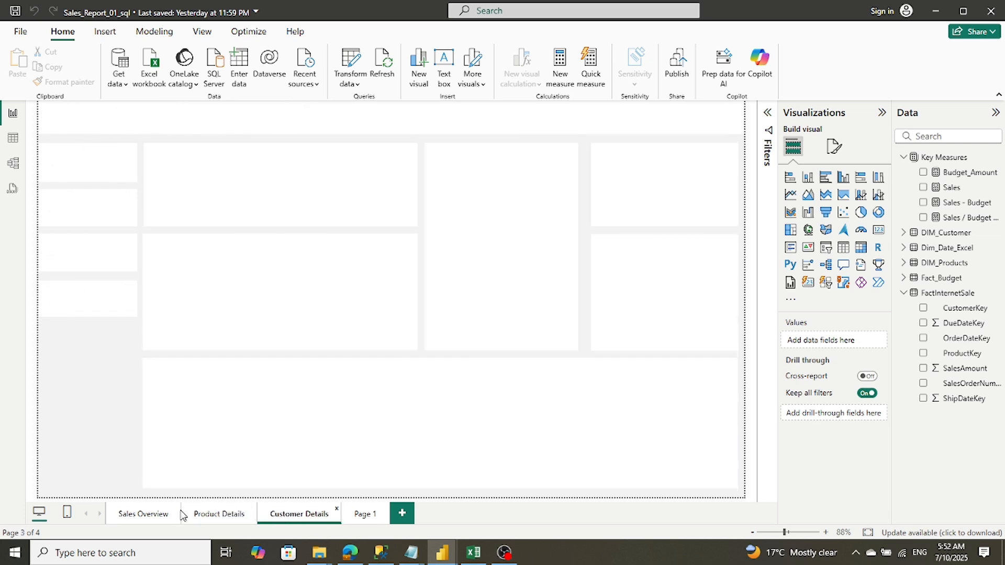
left_click(136, 515)
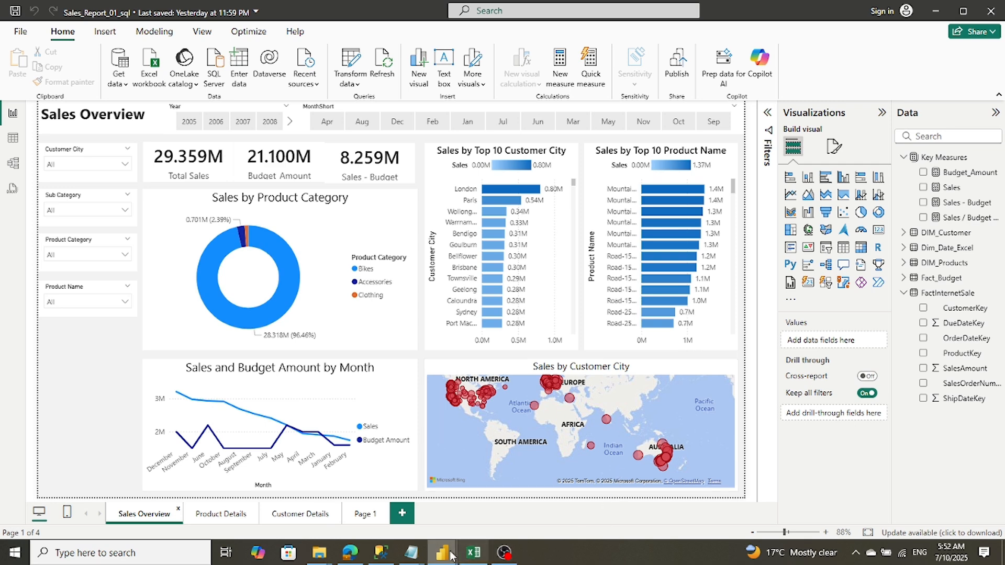
mouse_move(452, 554)
mouse_move(474, 514)
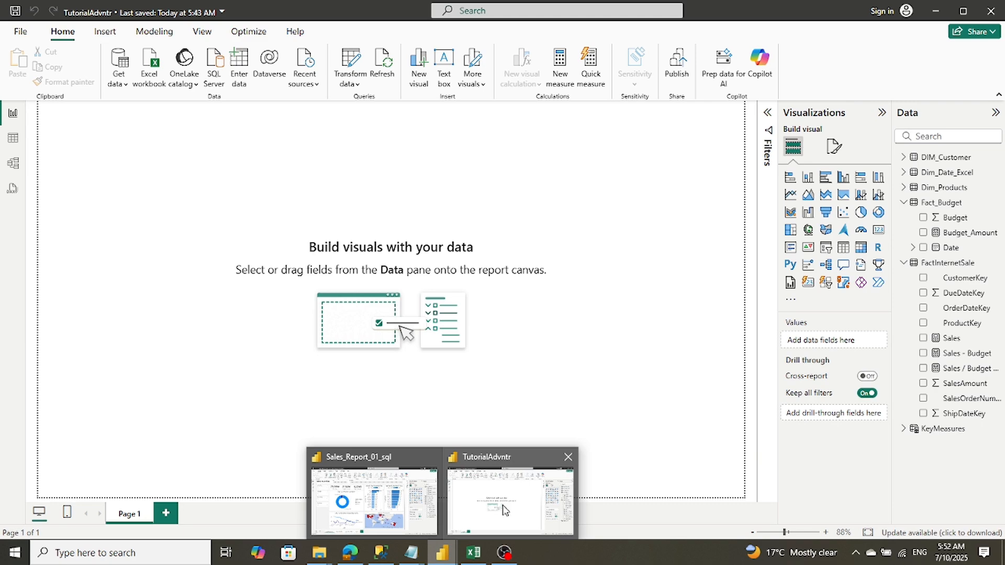
left_click(504, 552)
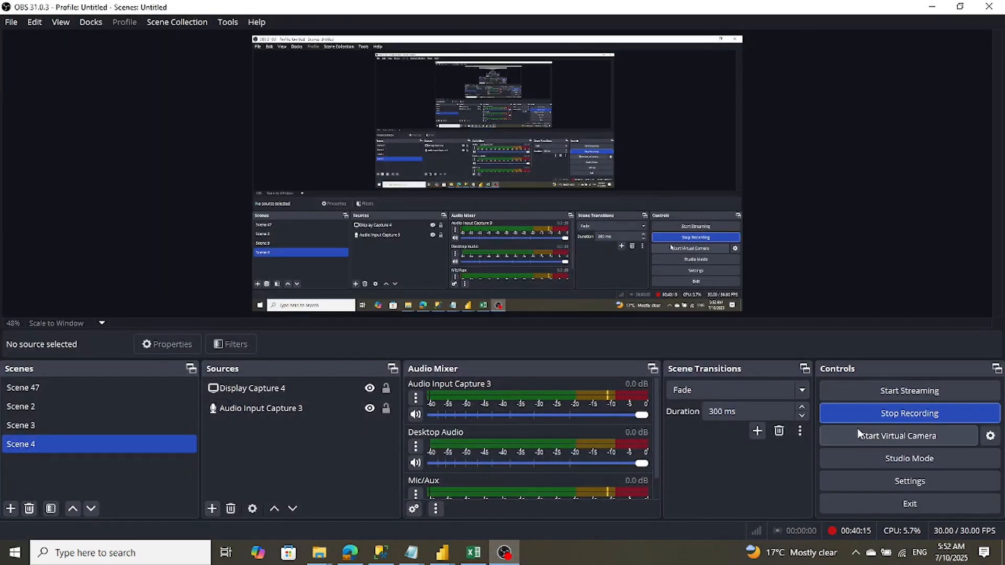